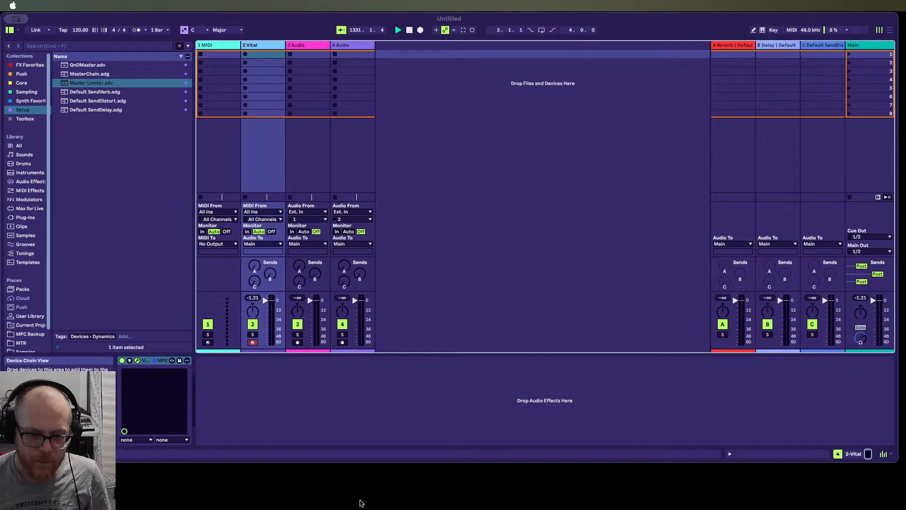
Show the Vital plugin window, close its preset browser, and reposition the window over the Live set
left_click(360, 503)
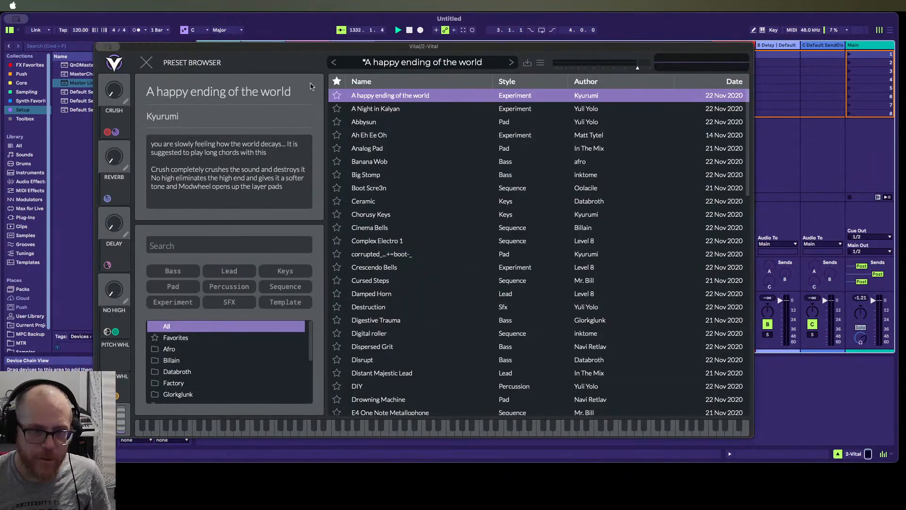
left_click(146, 64)
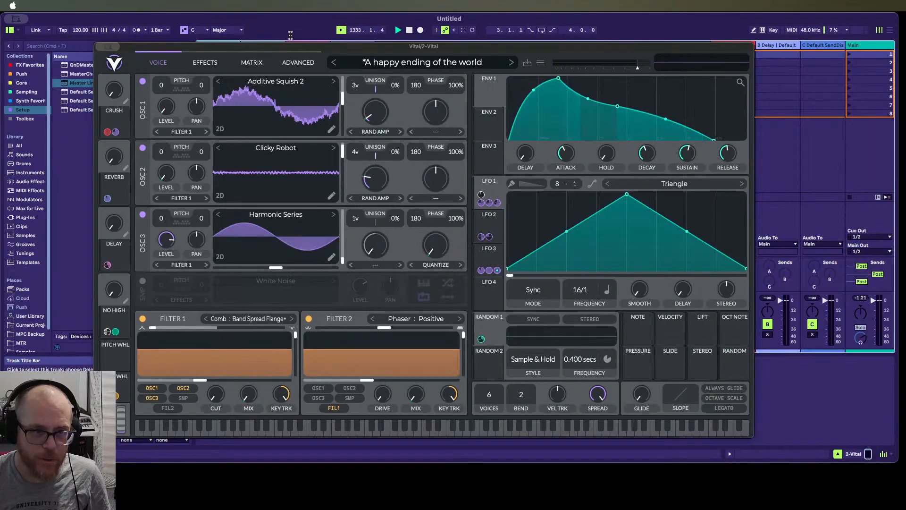
left_click_drag(291, 47, 313, 65)
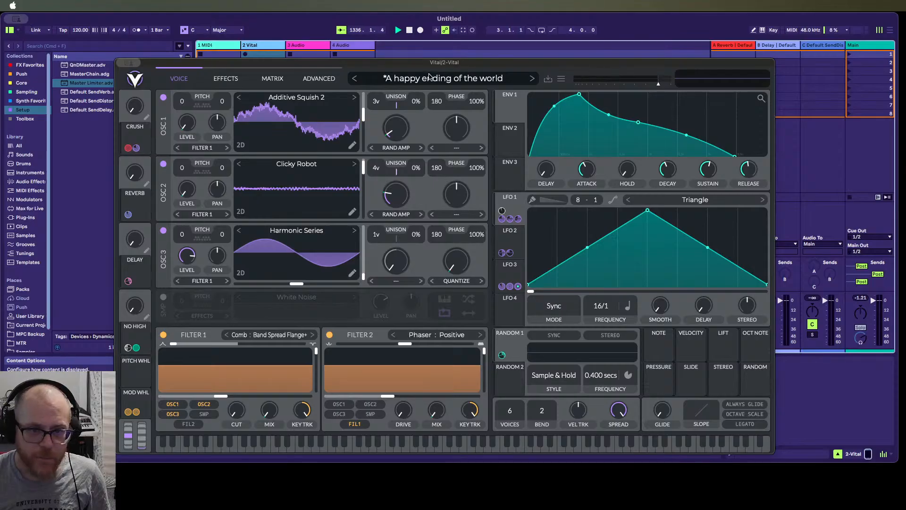
left_click_drag(509, 69, 504, 39)
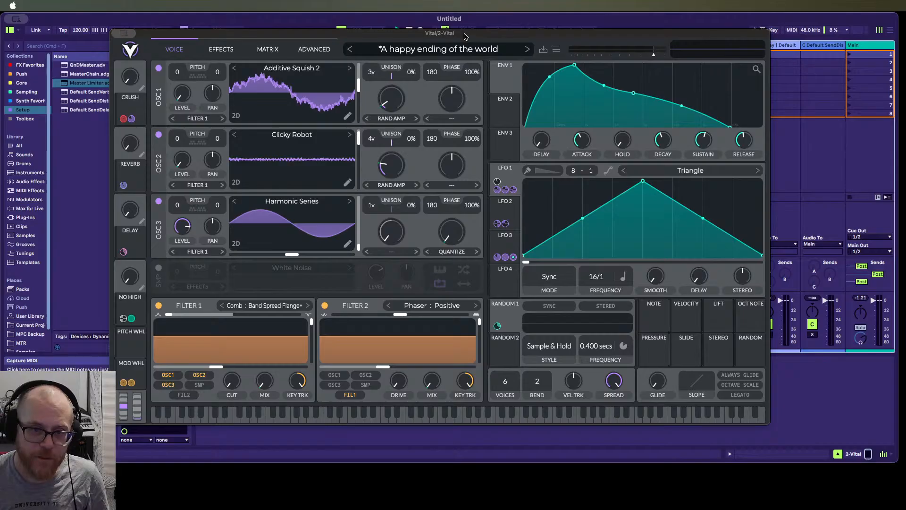
left_click_drag(465, 36, 431, 29)
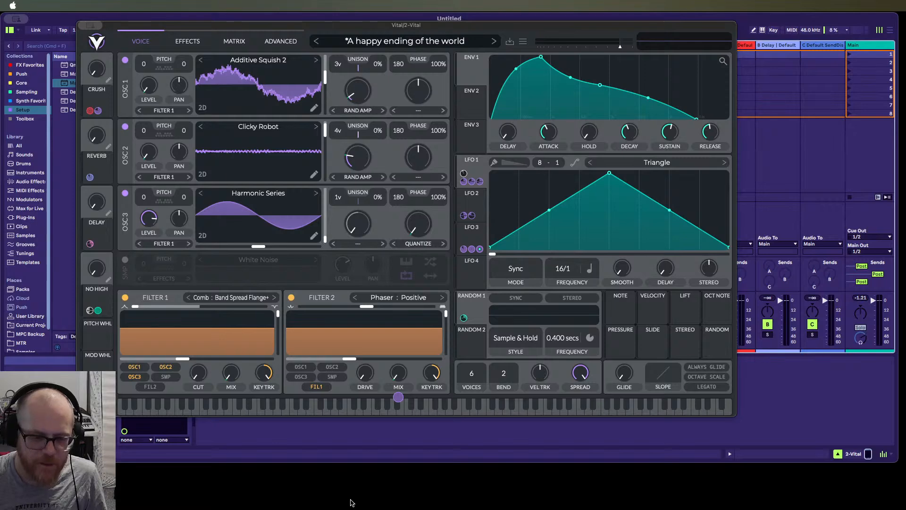
Hide and reshow the Vital plugin window, and rearrange the Vital and Live windows so the whole synth is visible
key("super+alt+p")
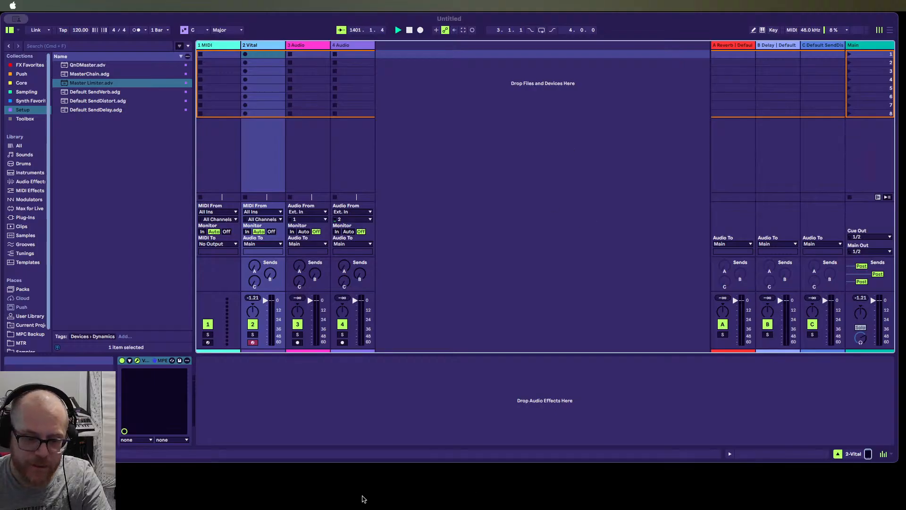
left_click(362, 497)
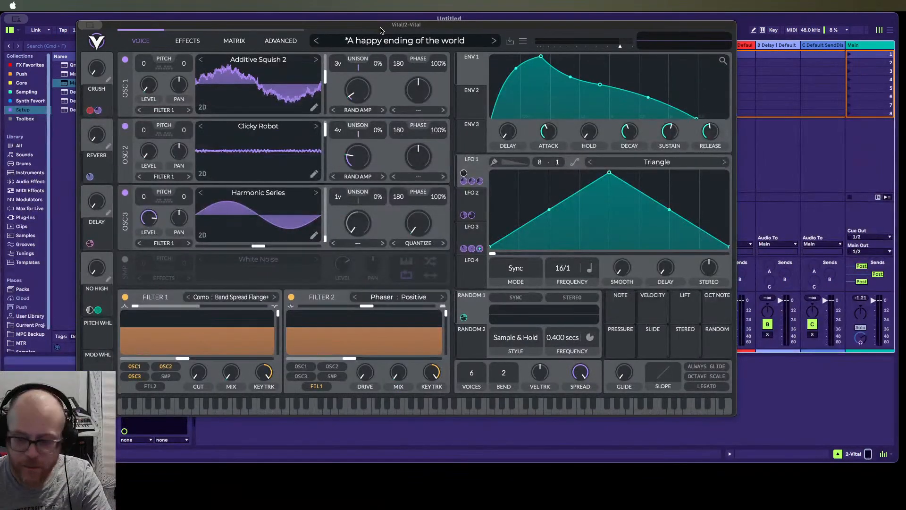
left_click_drag(380, 30, 409, 82)
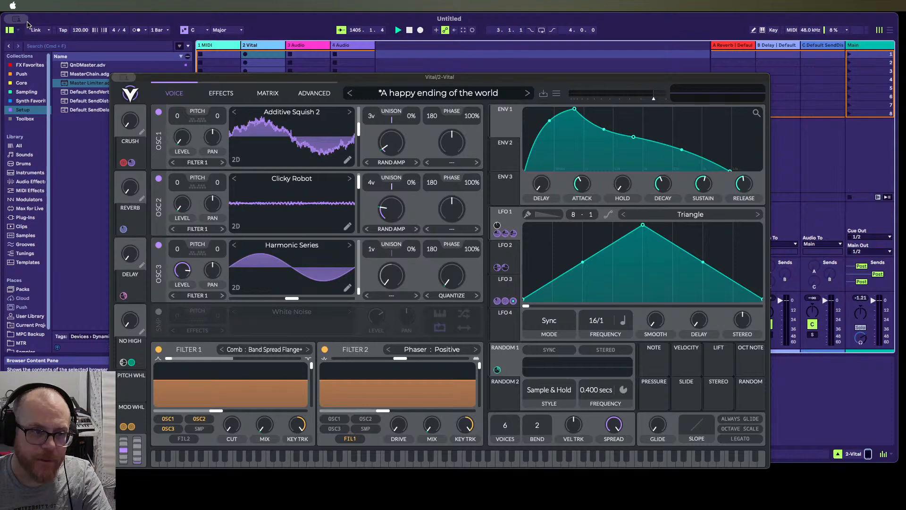
left_click_drag(243, 19, 230, 18)
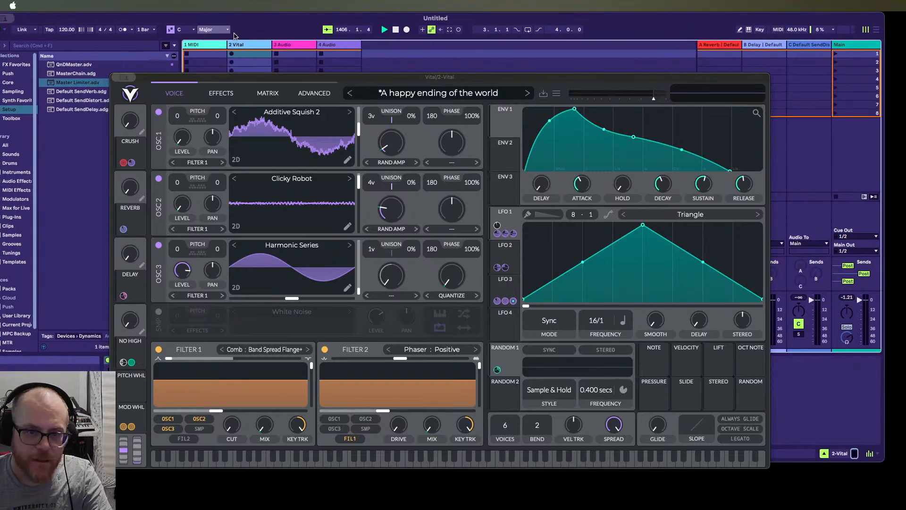
left_click_drag(402, 80, 399, 35)
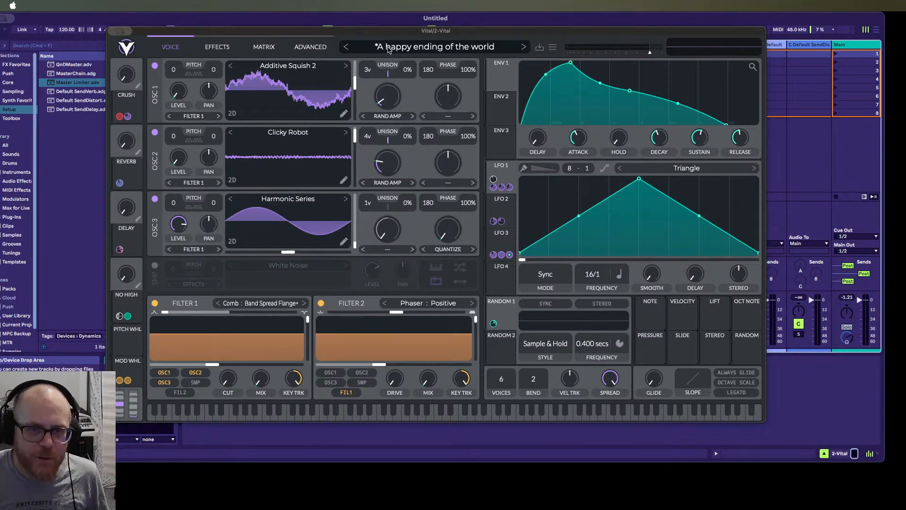
left_click_drag(376, 34, 346, 30)
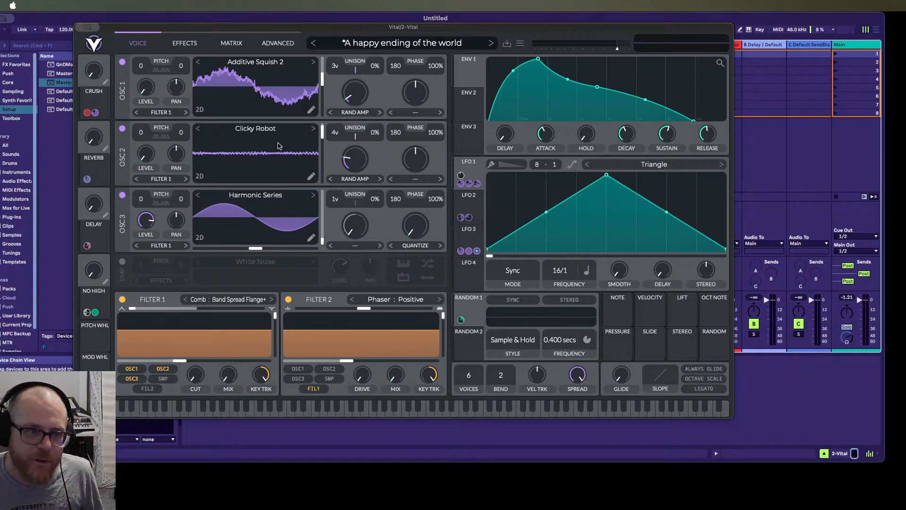
Open Vital's preset browser and read the description of the "A happy ending of the world" preset
left_click(519, 44)
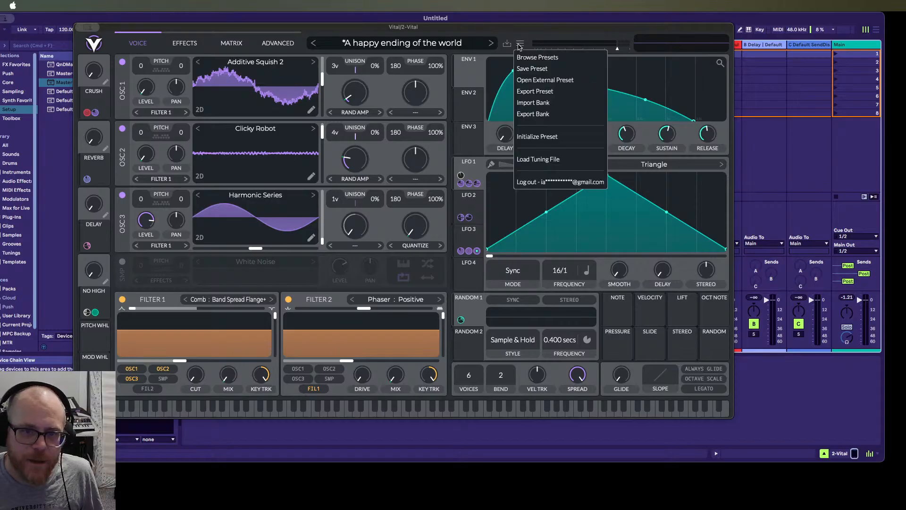
left_click(534, 57)
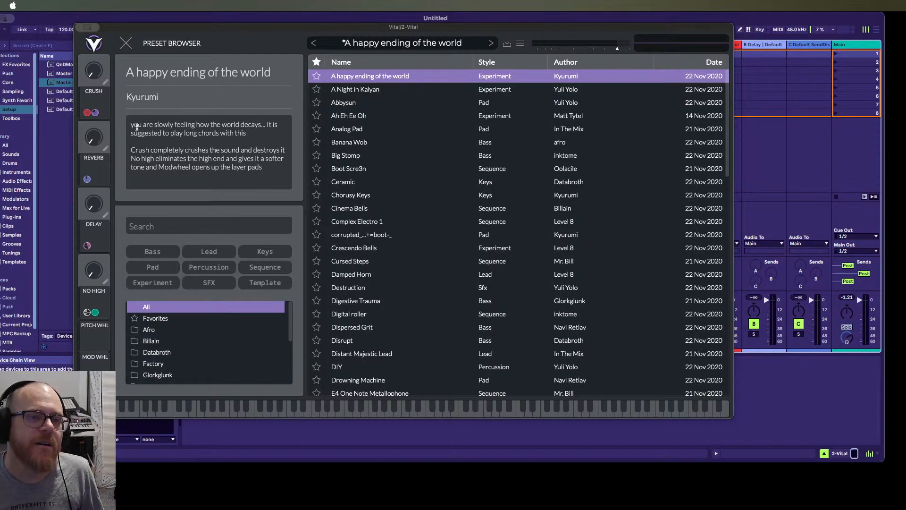
left_click_drag(134, 125, 210, 162)
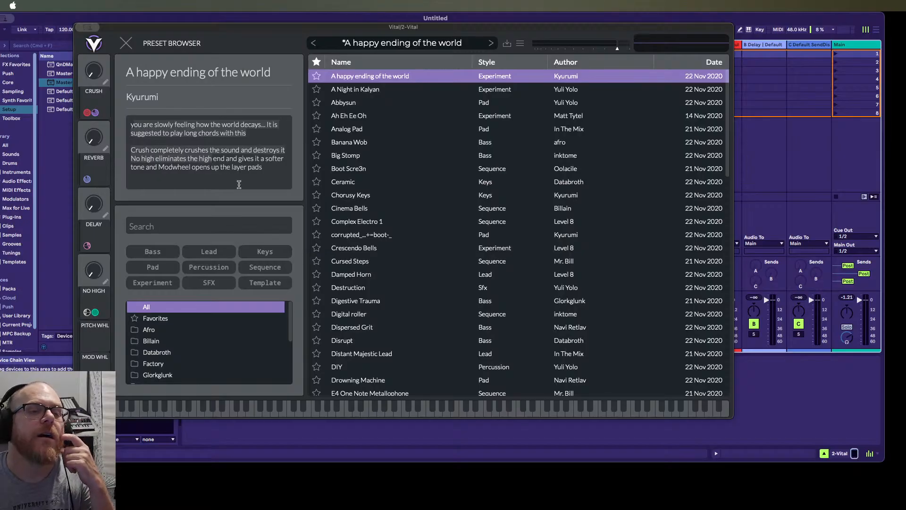
left_click(243, 167)
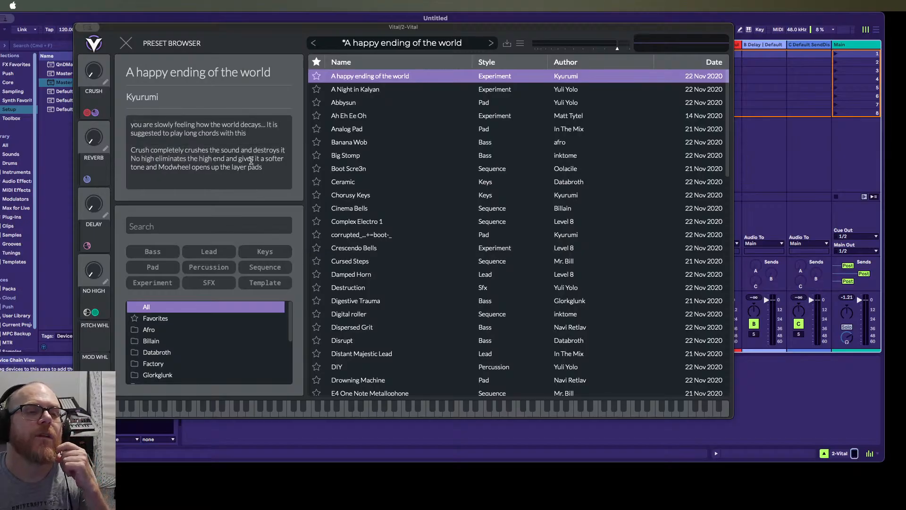
left_click(380, 84)
left_click(377, 80)
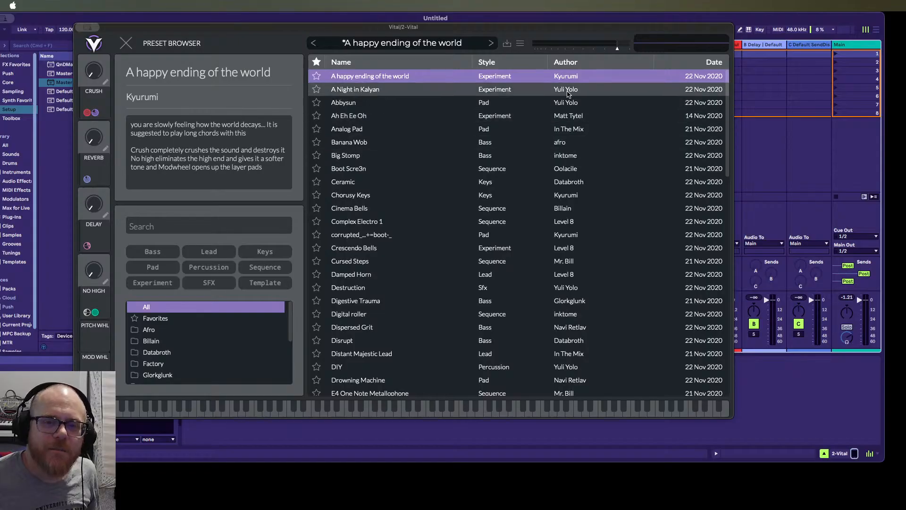
Audition the presets A Night in Kalyan, Abbysun, Ah Eh Ee Oh and Analog Pad
left_click(549, 93)
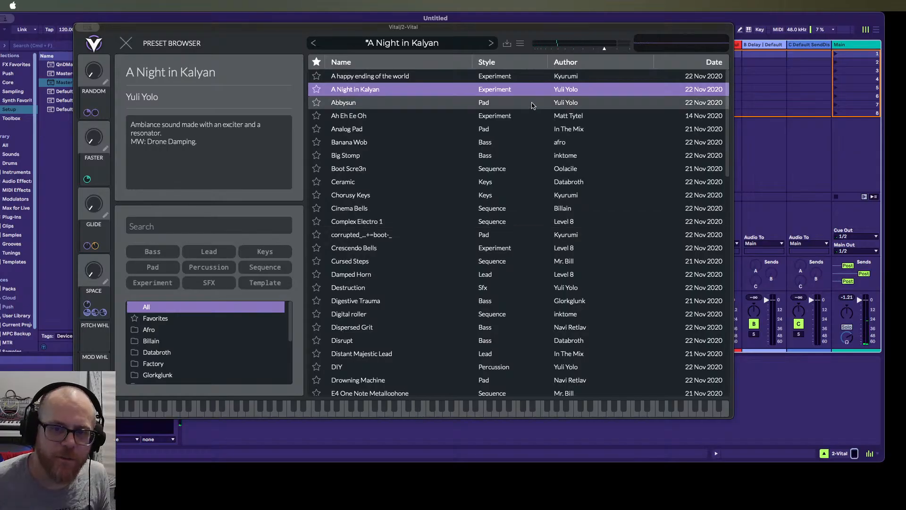
left_click(542, 101)
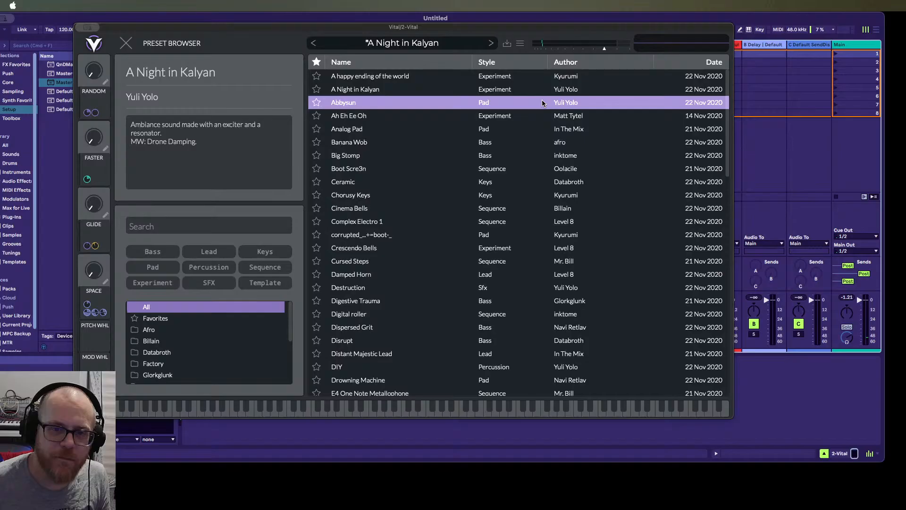
left_click(542, 103)
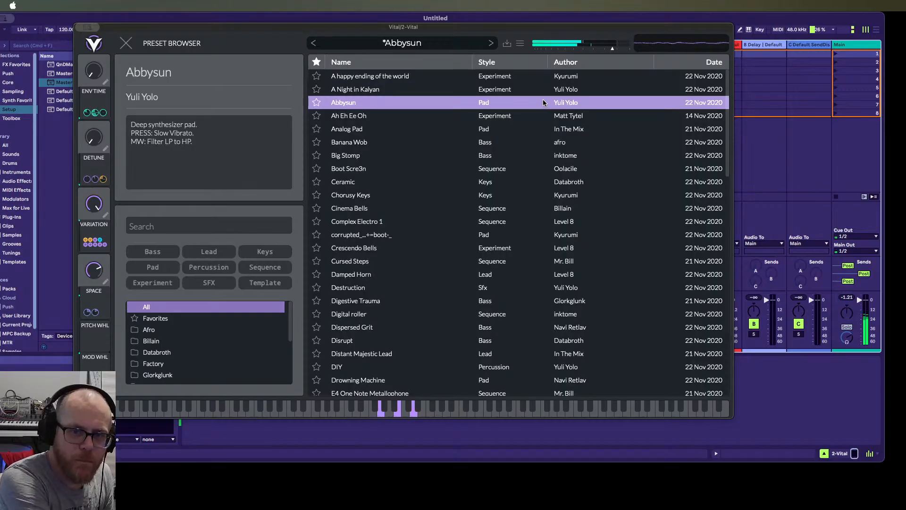
left_click(498, 118)
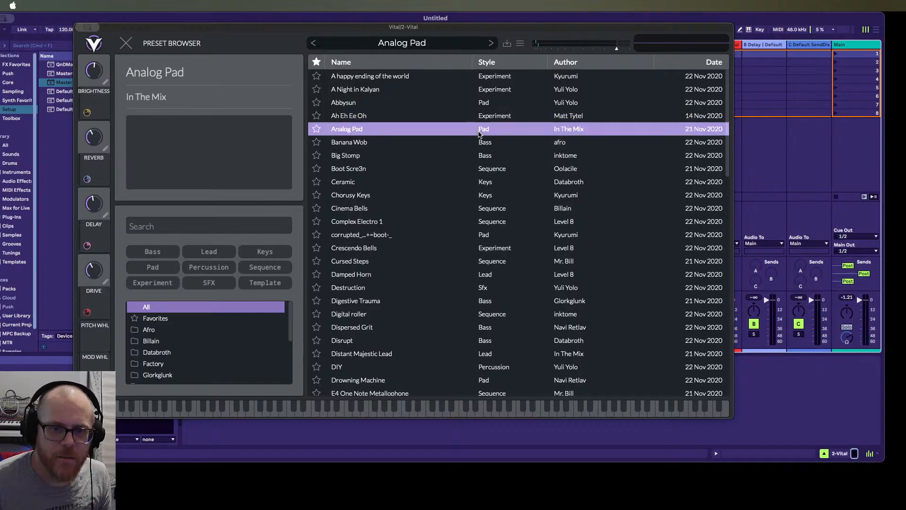
left_click(478, 134)
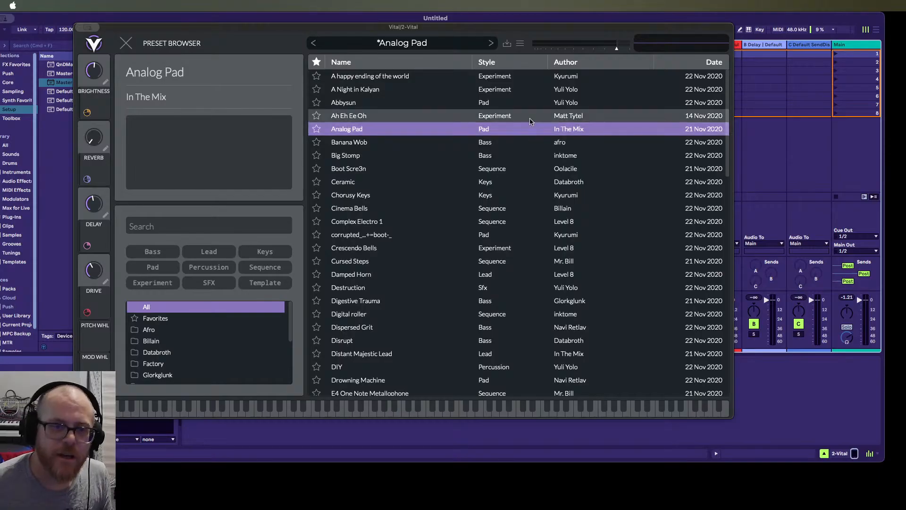
Audition Banana Wob with its WOB macro raised to about 0.446, followed by Big Stomp and Boot Scre3n
left_click(508, 143)
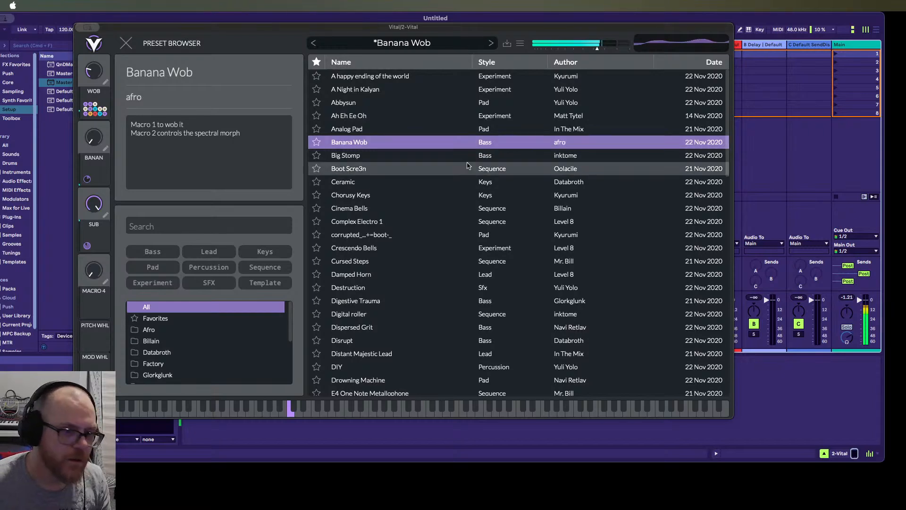
mouse_move(91, 72)
left_mouse_down()
mouse_move(89, 40)
mouse_move(92, 58)
left_mouse_up()
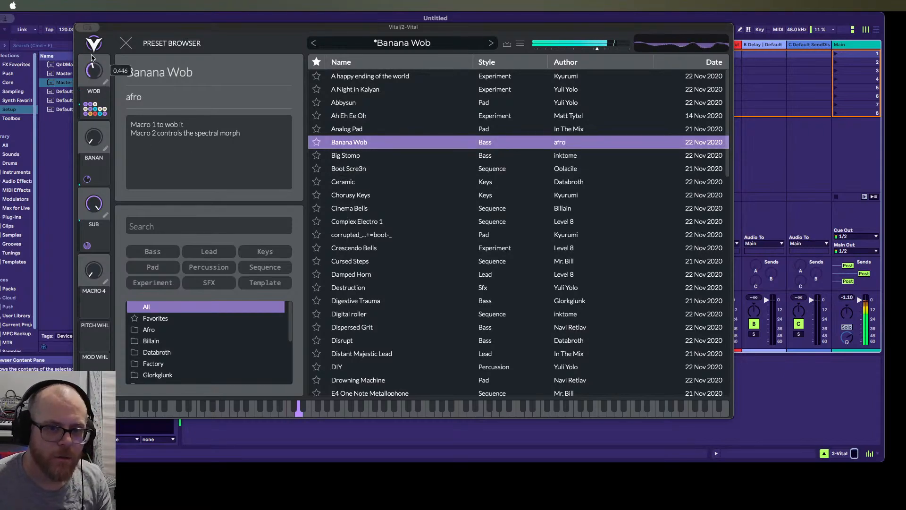
left_click(386, 156)
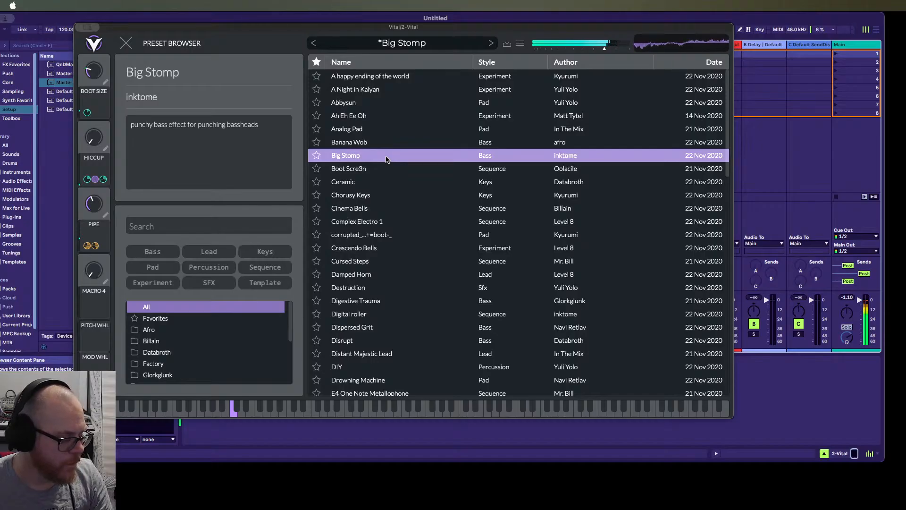
left_click(346, 174)
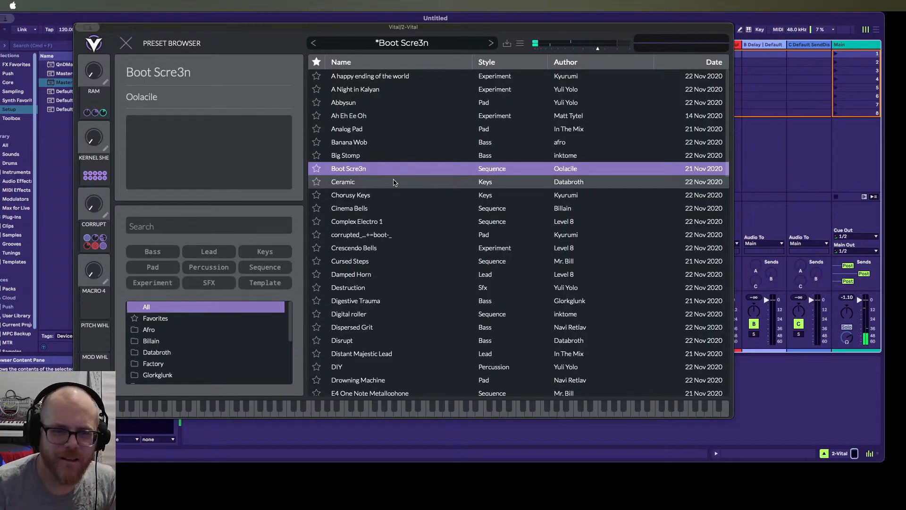
Mark the presets Boot Scre3n, Ah Eh Ee Oh and Abbysun as favorites
left_click(316, 169)
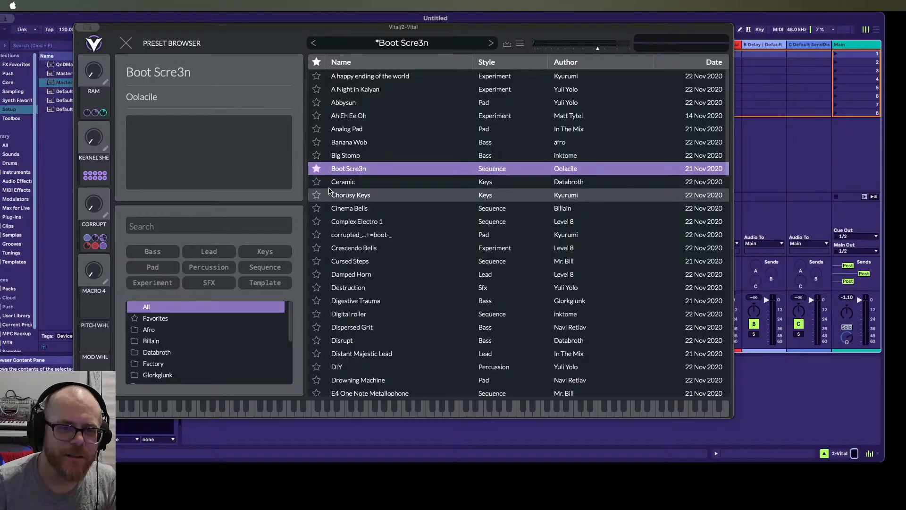
left_click(316, 116)
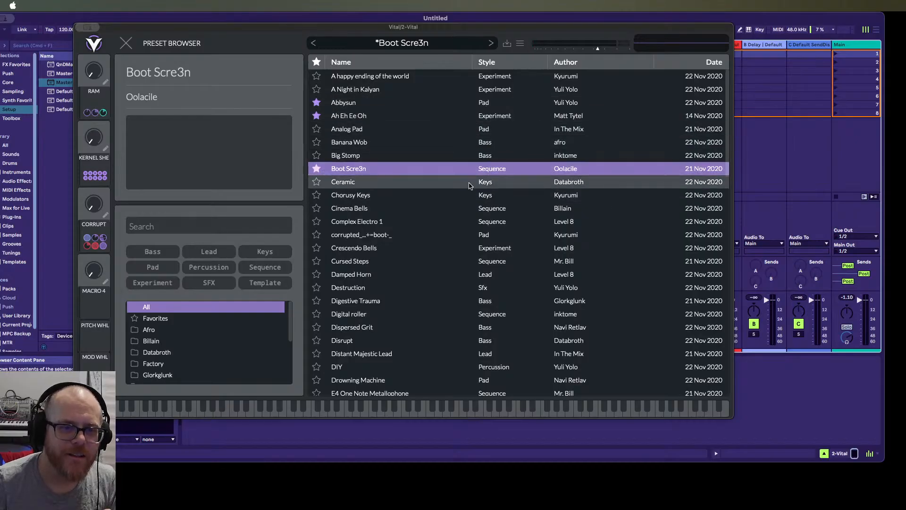
Audition the Ceramic and Chorusy Keys presets, and close the preset browser
left_click(527, 183)
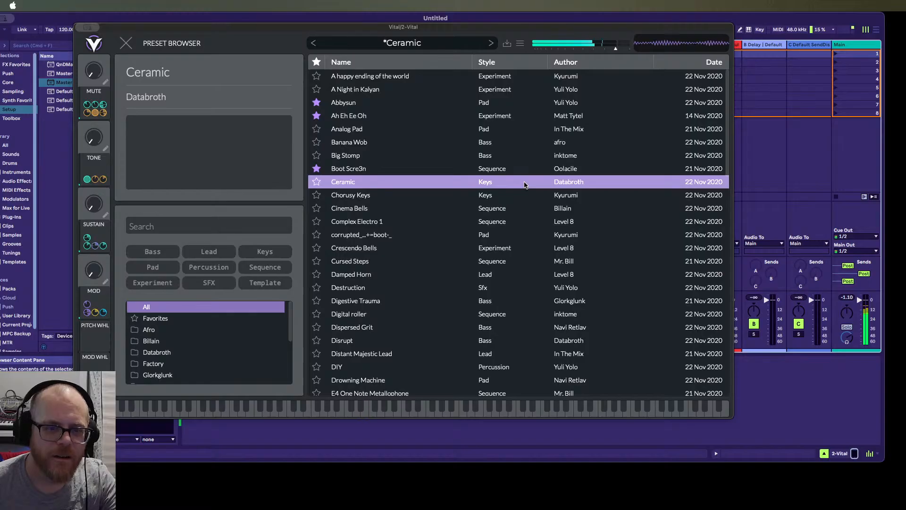
left_click(428, 200)
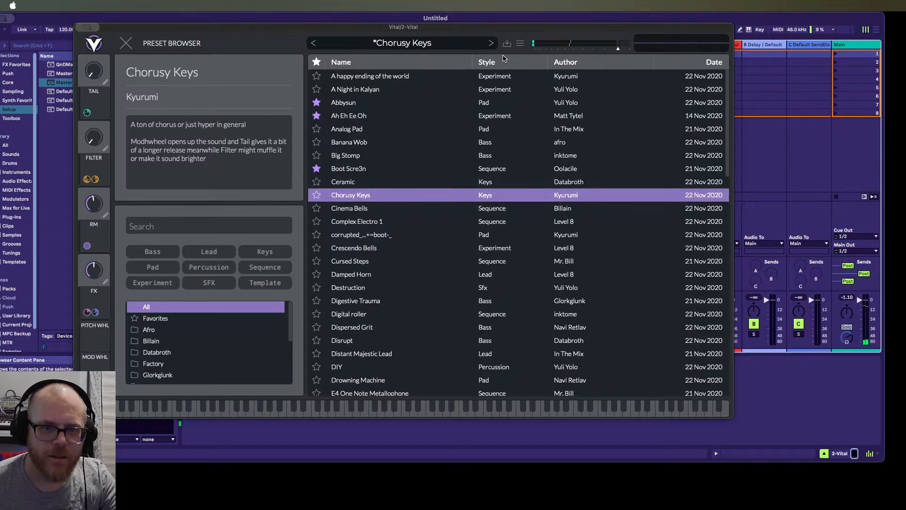
left_click(125, 44)
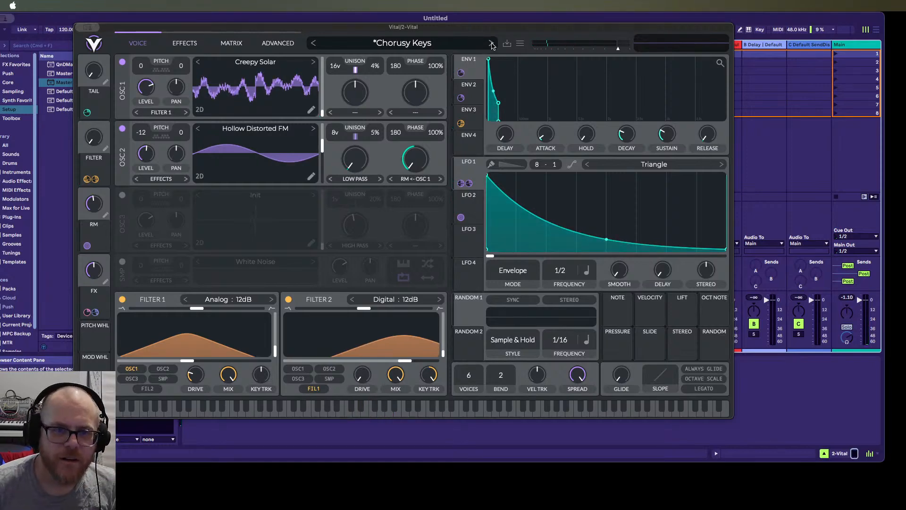
Step back and forth between Chorusy Keys and Cinema Bells, and advance past Complex Electro 1 to the "corrupted" preset
left_click(492, 43)
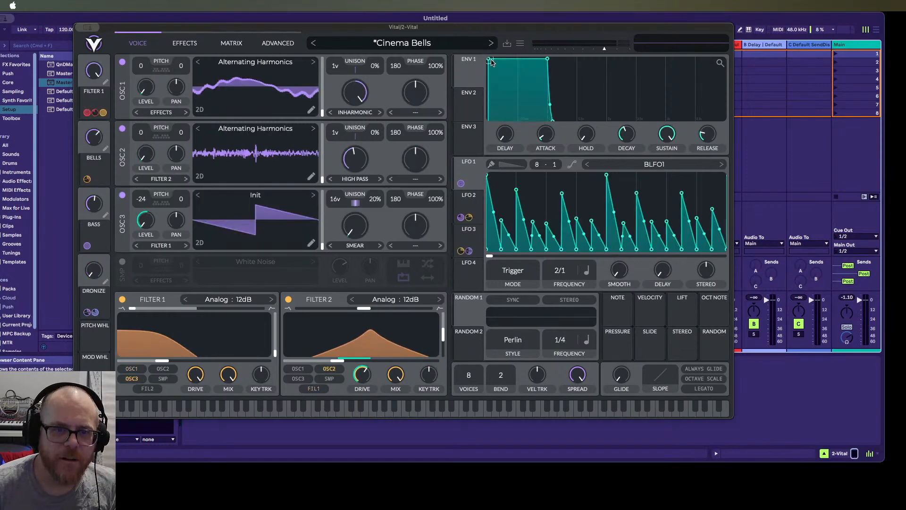
left_click(313, 44)
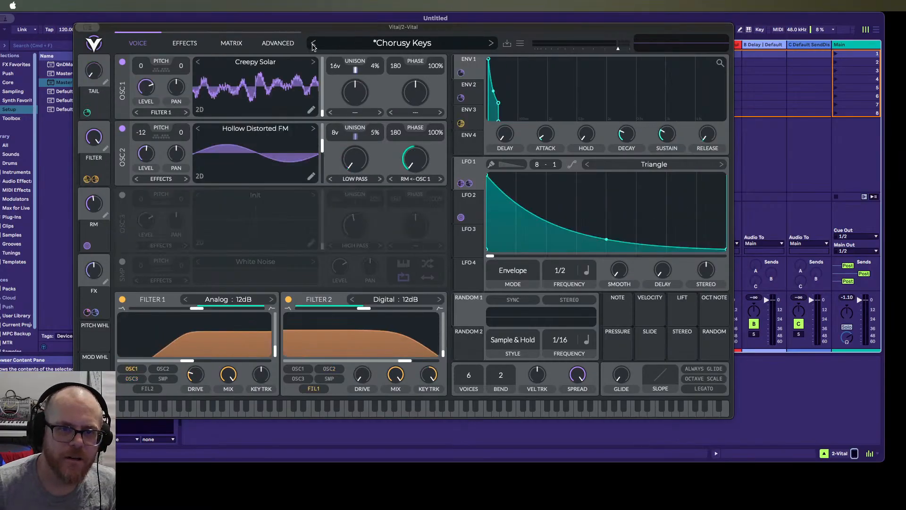
left_click(491, 44)
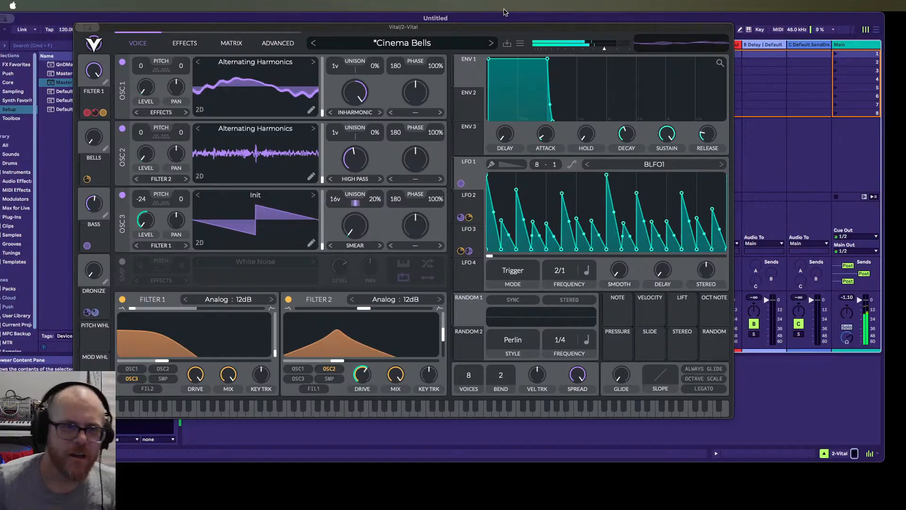
left_click(489, 43)
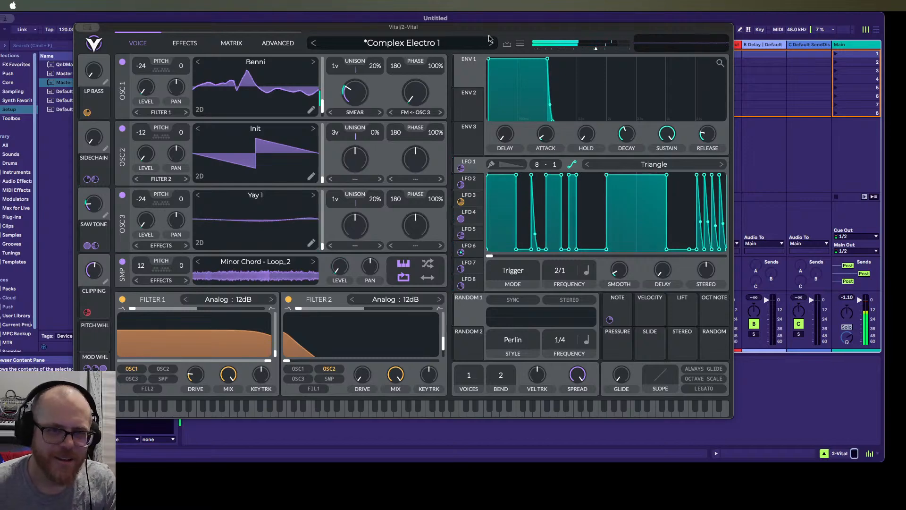
left_click(491, 42)
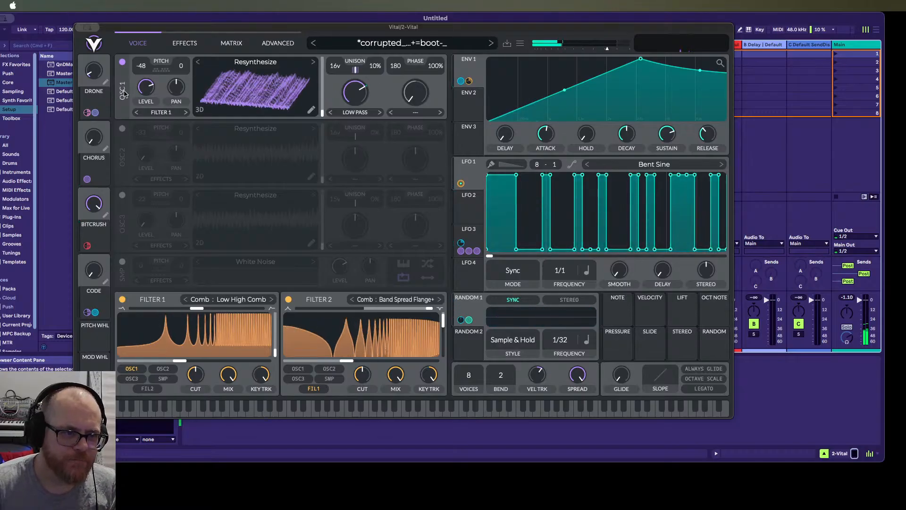
Switch oscillator 2 on and off again, and toggle the White Noise sampler
left_click(122, 128)
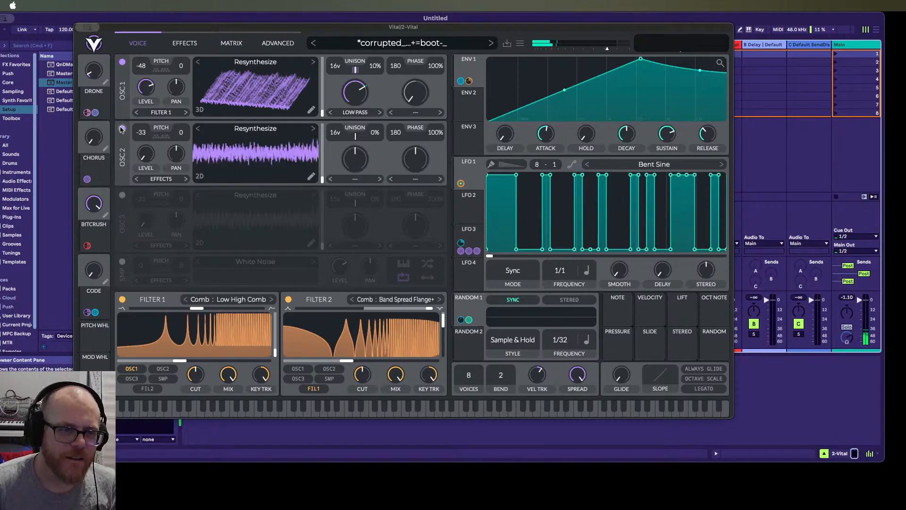
left_click(122, 128)
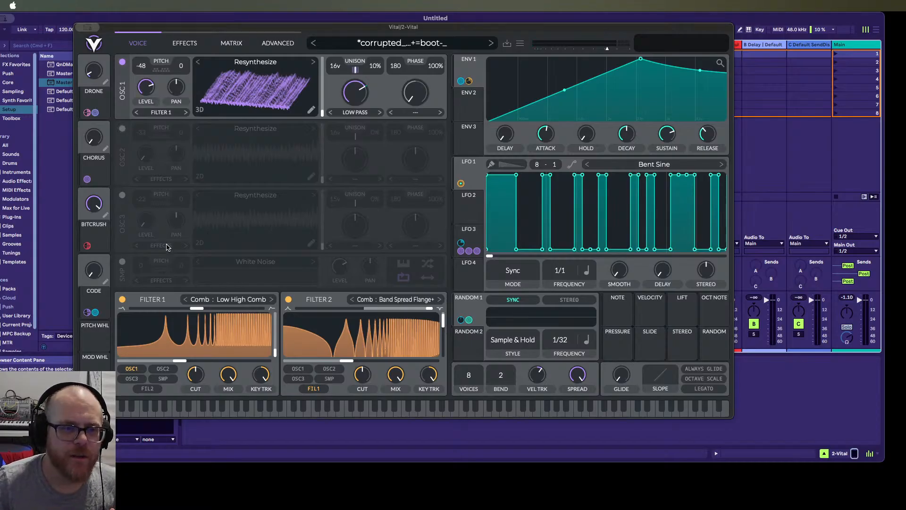
left_click(123, 262)
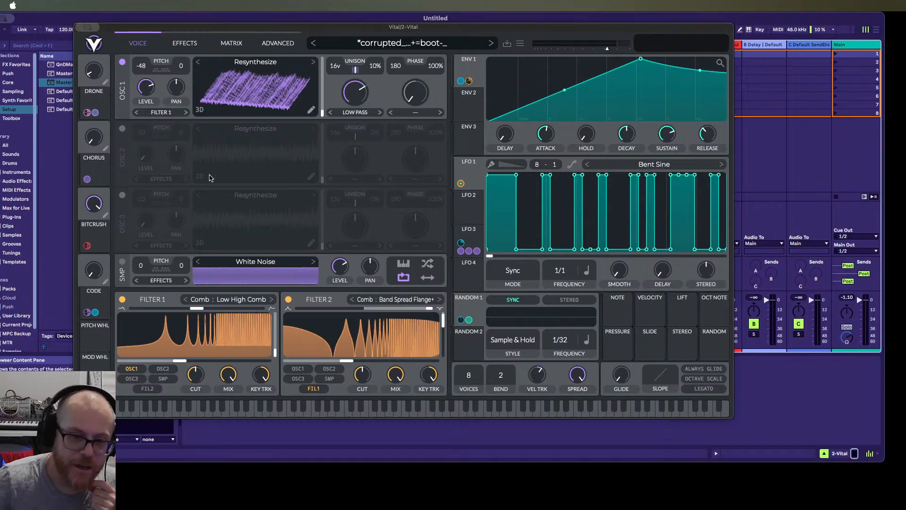
Try the Analog, Dirty, Ladder, Digital and Diode types on filter 1, ending on Analog 12dB
left_click(235, 301)
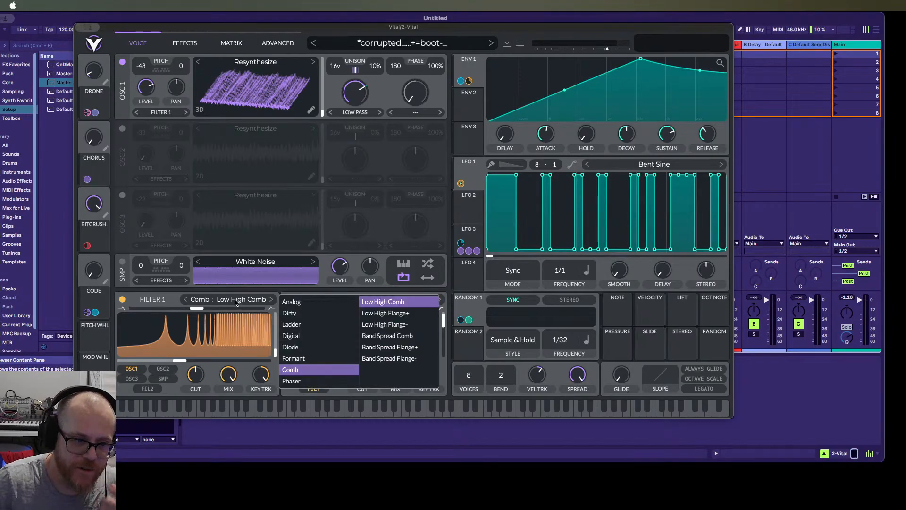
left_click(318, 307)
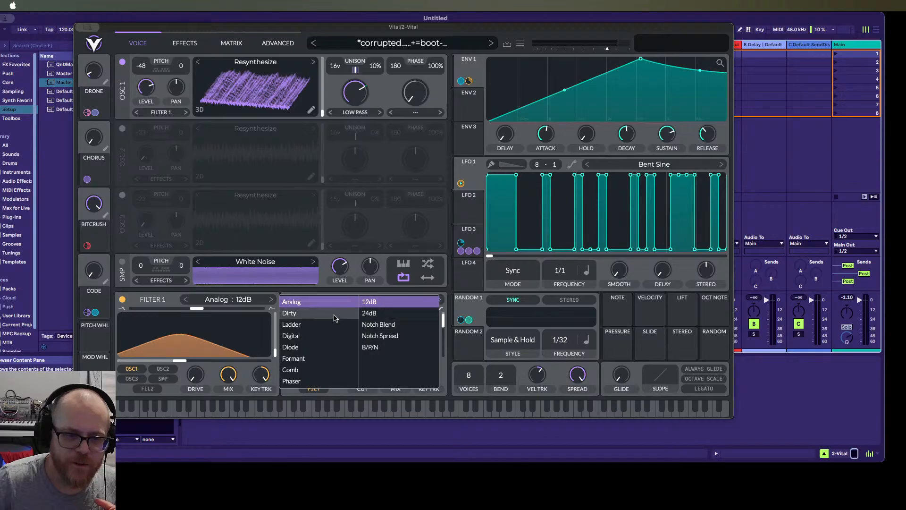
left_click(317, 316)
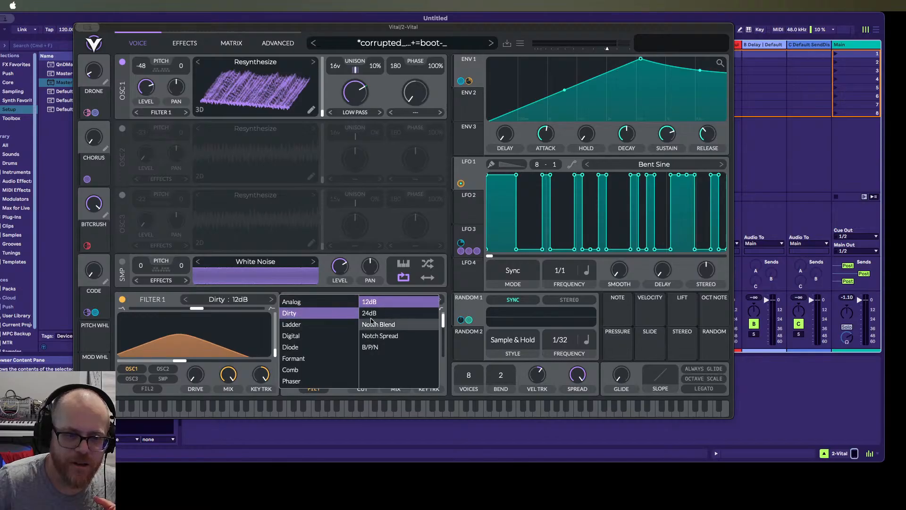
left_click(316, 324)
left_click(307, 305)
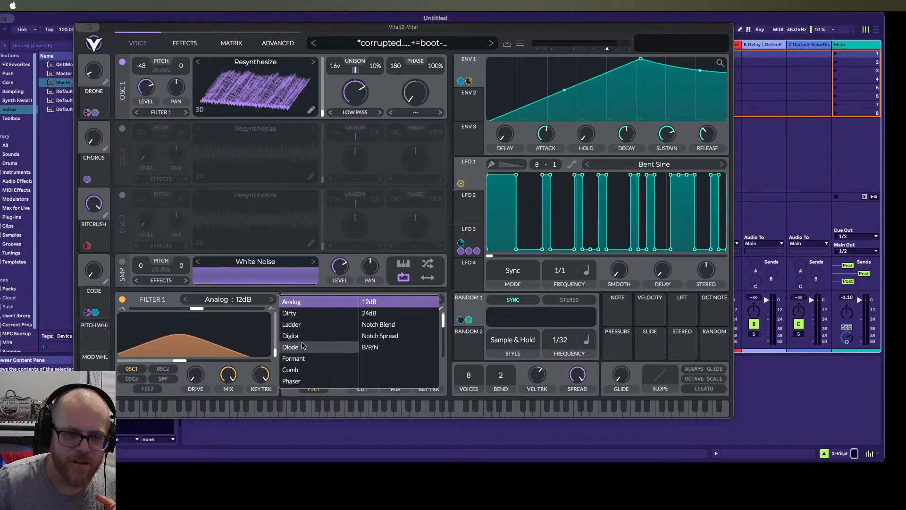
left_click(302, 336)
left_click(298, 347)
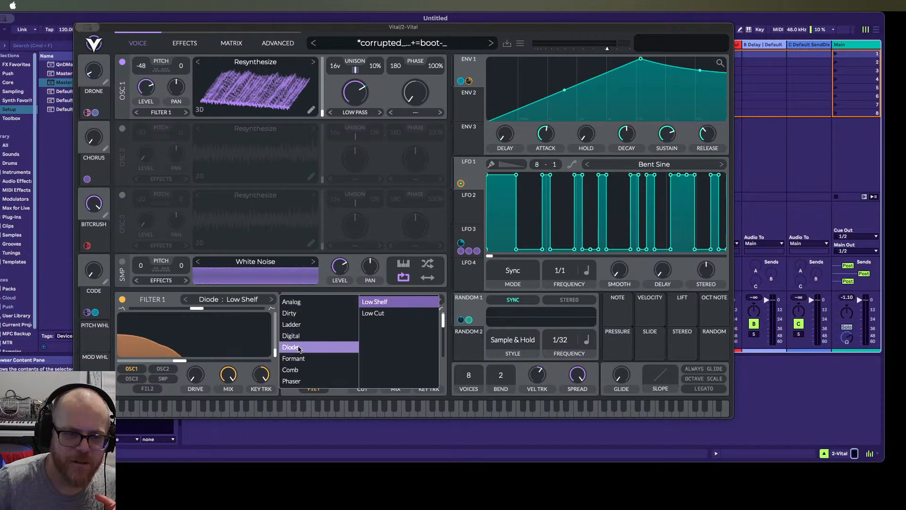
left_click(300, 335)
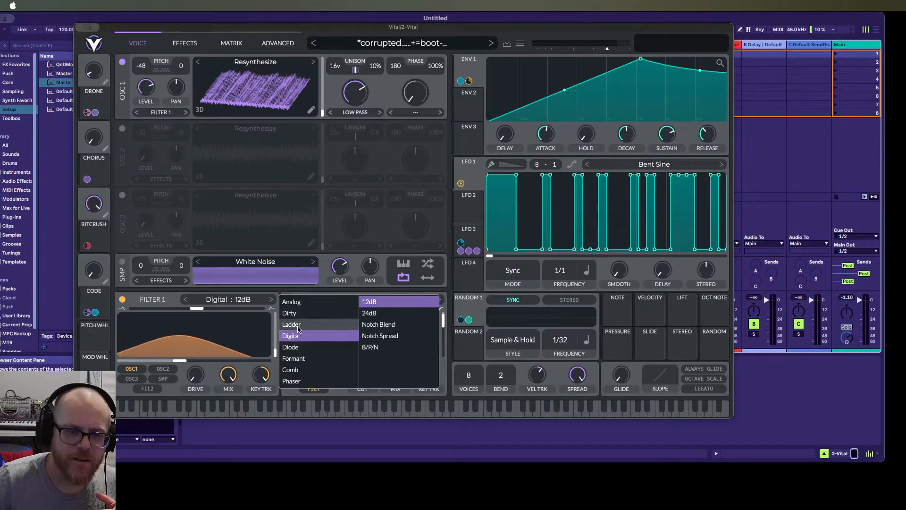
left_click(297, 303)
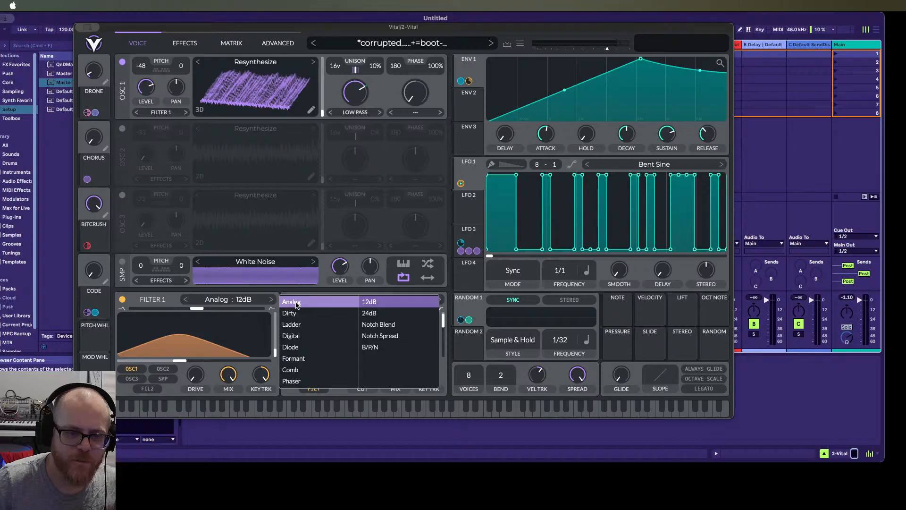
Compare filter 1's Dirty, Ladder and Digital 12dB types with Analog 12dB, returning to Analog
left_click(289, 314)
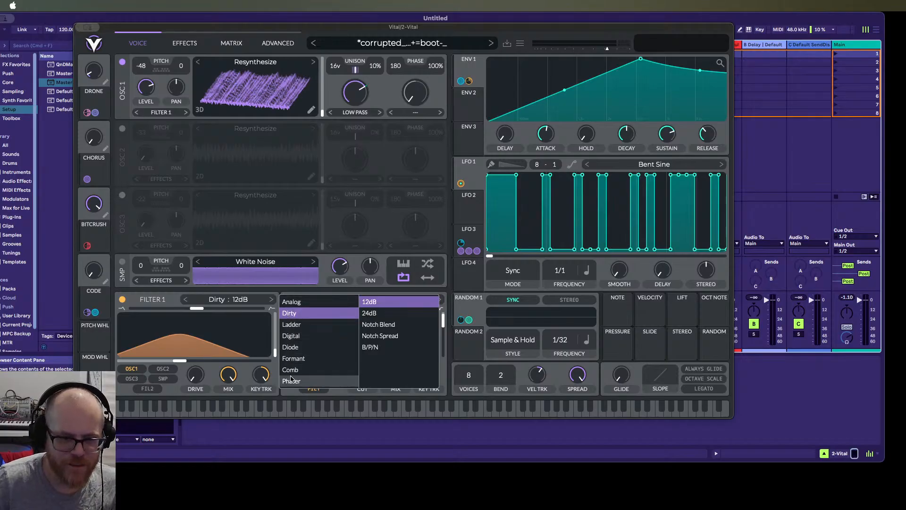
left_click(304, 324)
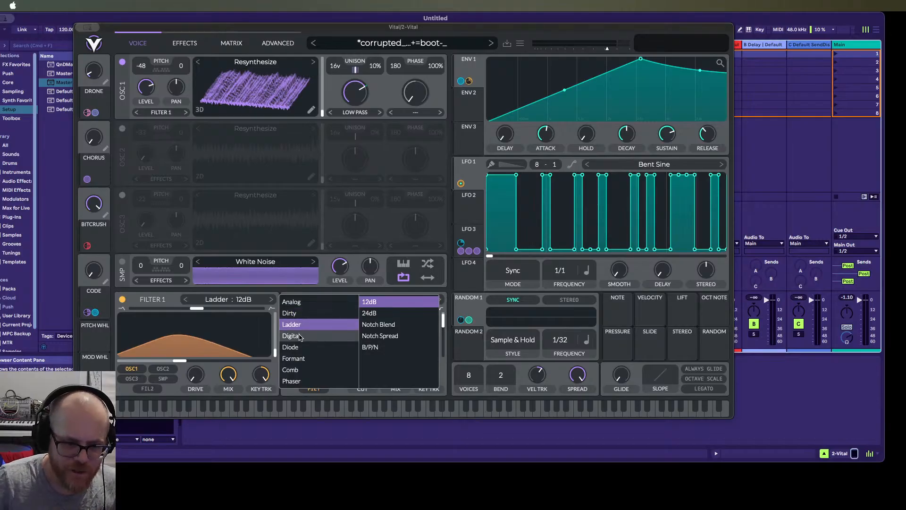
left_click(300, 337)
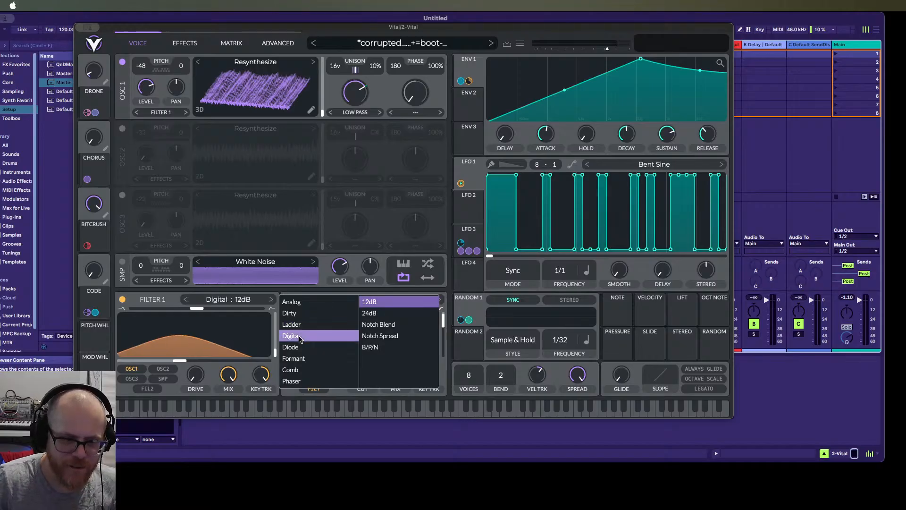
left_click(298, 304)
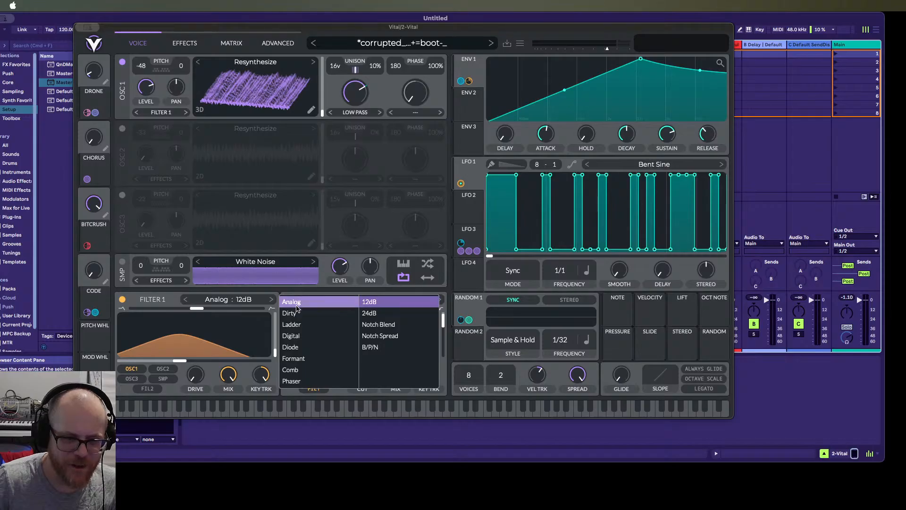
left_click(298, 313)
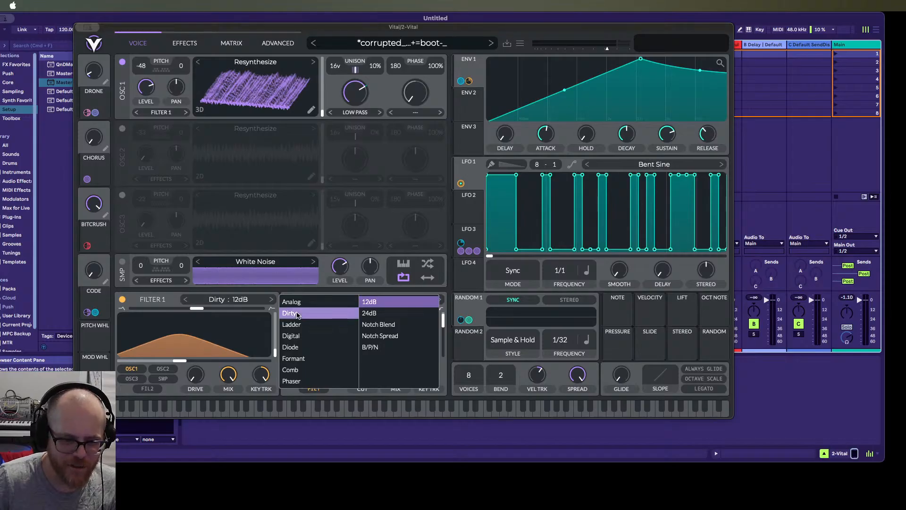
left_click(297, 303)
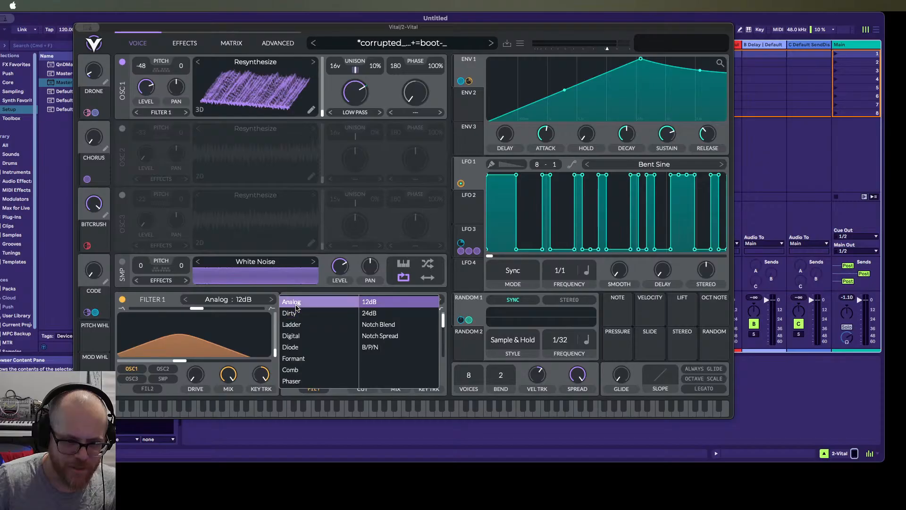
Step filter 1 through the Ladder, Digital, Diode, Formant, Comb and Phaser types
left_click(300, 325)
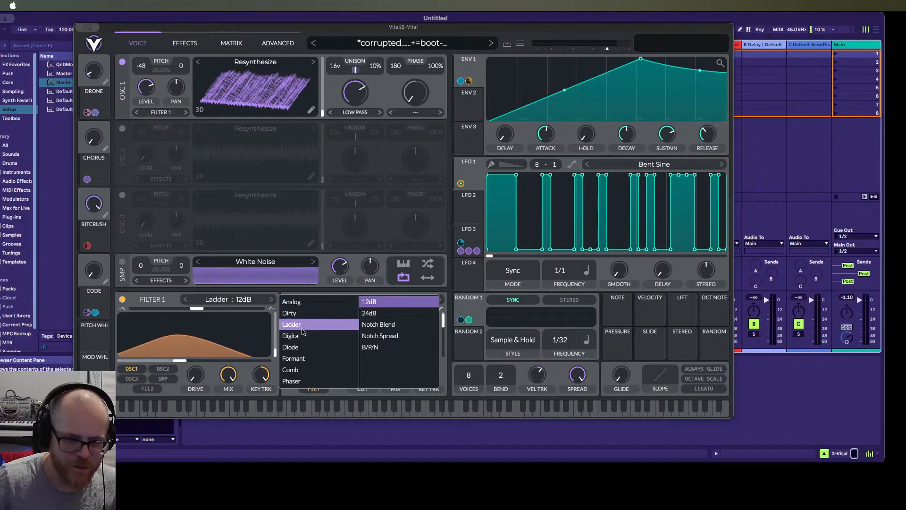
left_click(302, 336)
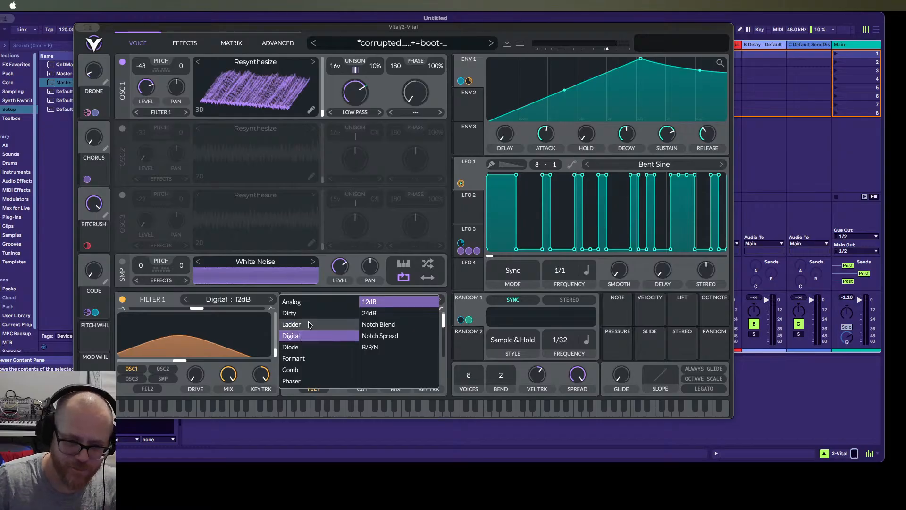
left_click(301, 350)
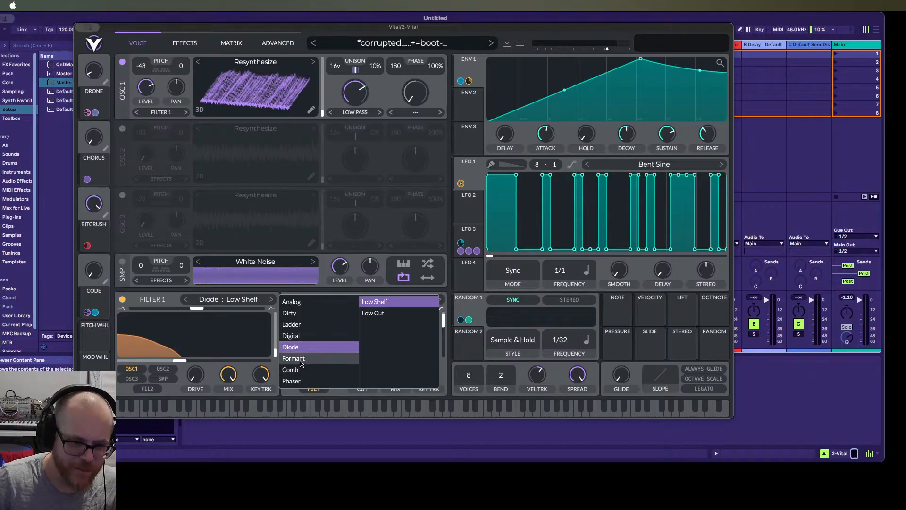
left_click(301, 362)
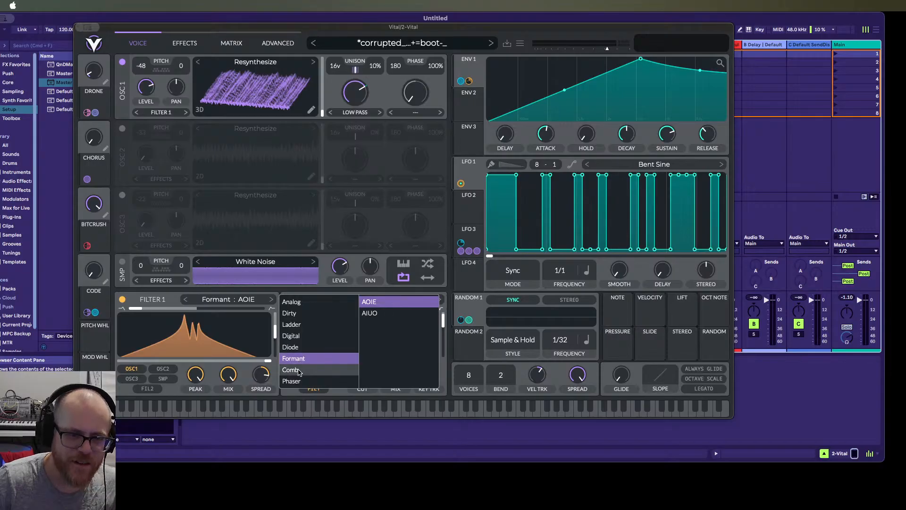
left_click(299, 371)
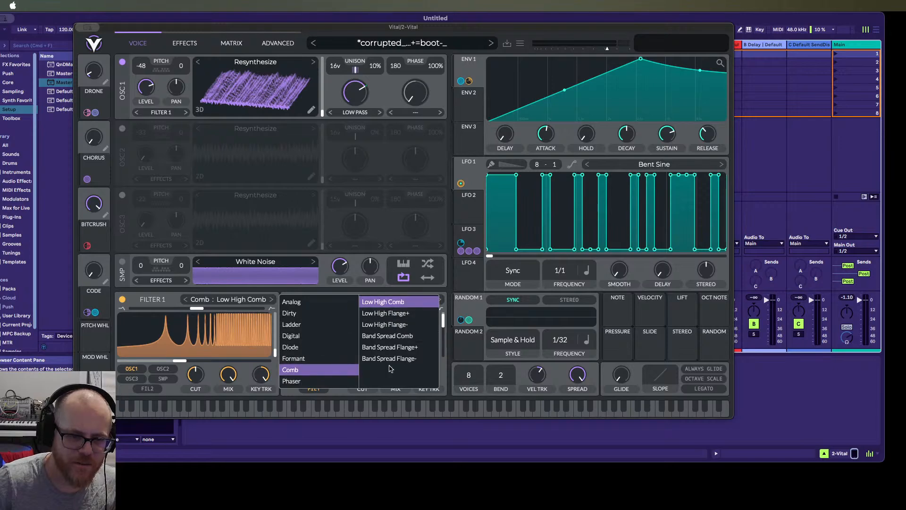
left_click(298, 382)
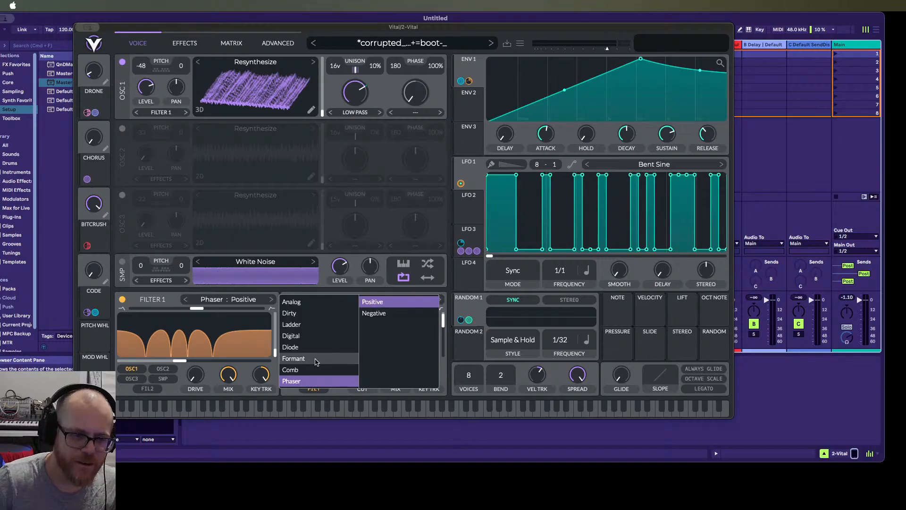
Run filter 1 through Analog, Digital, Diode and Formant again, and settle on Ladder 12dB
left_click(317, 306)
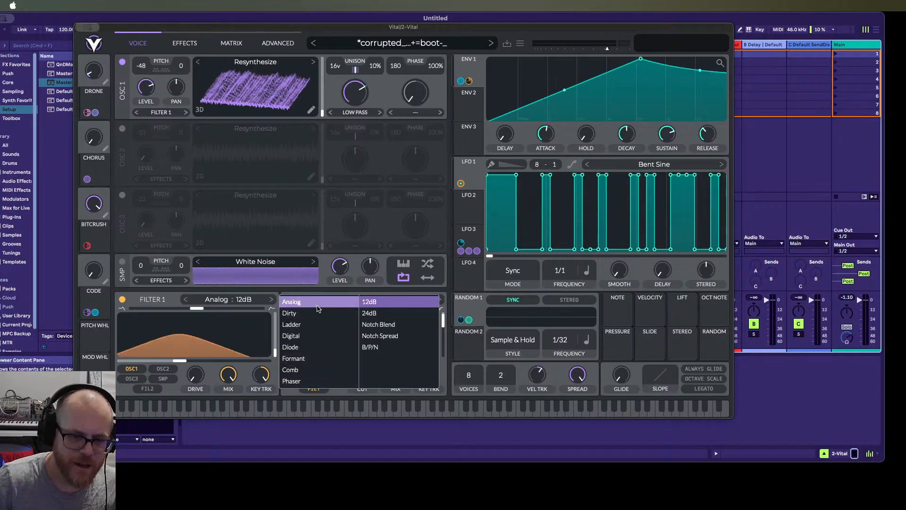
left_click(309, 335)
left_click(309, 349)
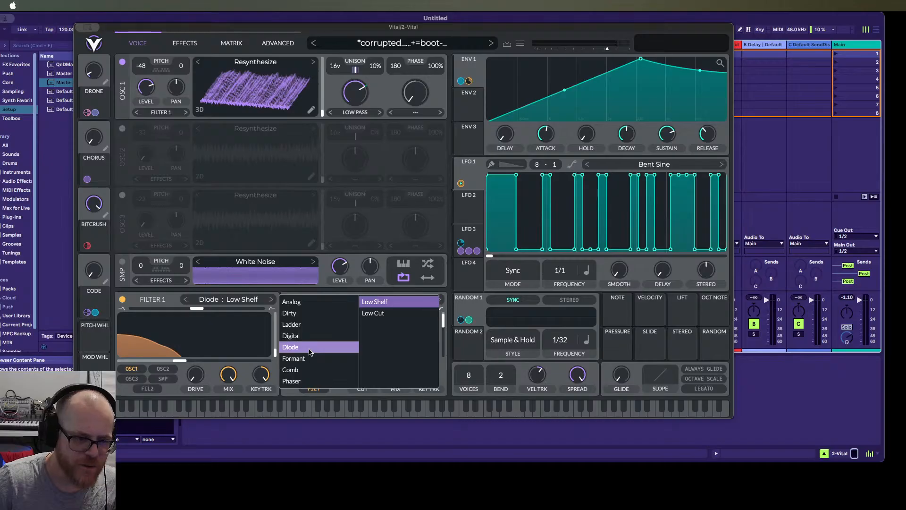
left_click(309, 359)
left_click(307, 325)
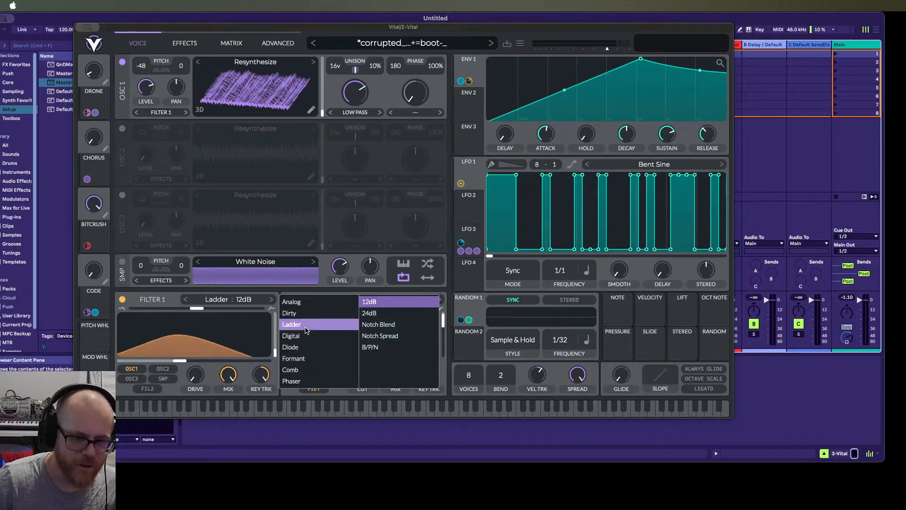
left_click(357, 296)
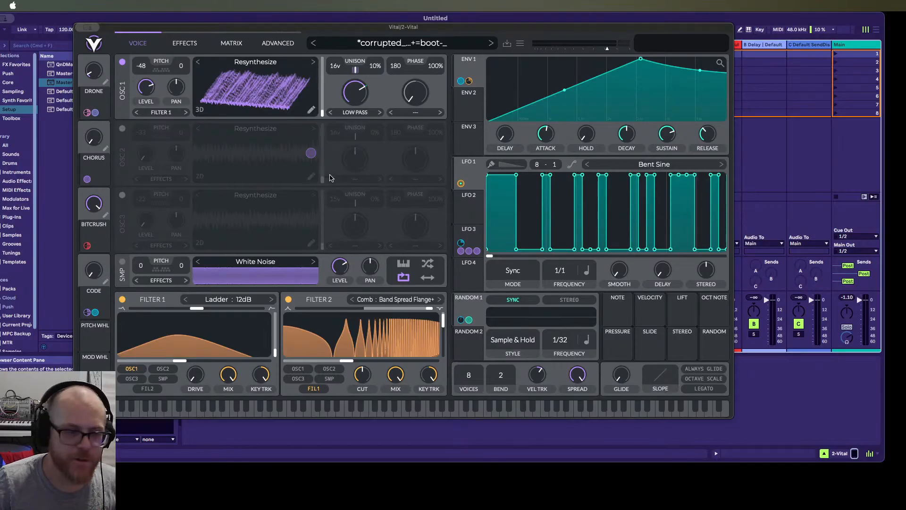
Turn the White Noise sampler on and back off
left_click(122, 261)
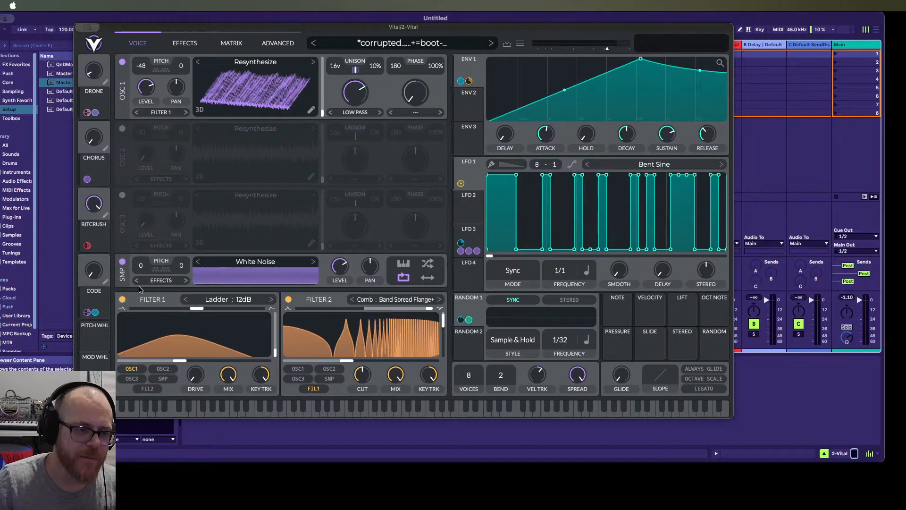
left_click(122, 261)
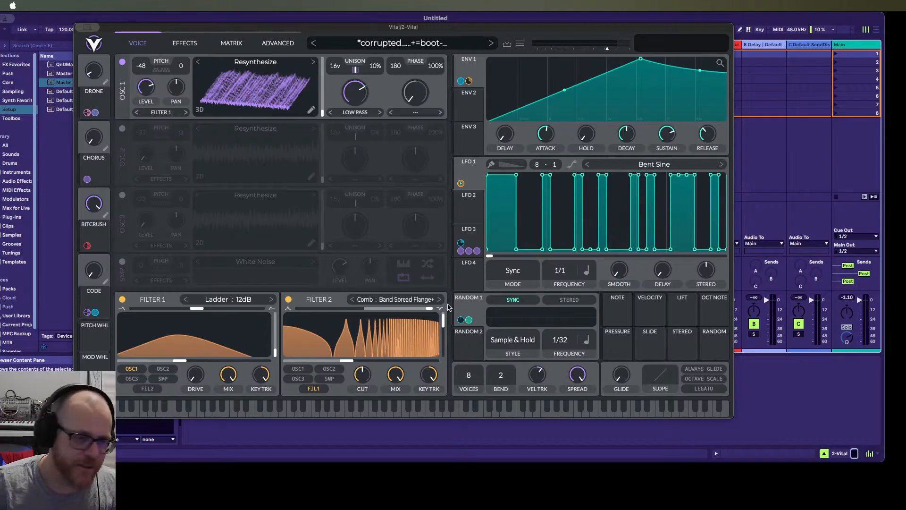
Audition the Crescendo Bells and Cursed Steps presets, and change Cursed Steps' oscillator 1 wavetable to Pink Noise
left_click(492, 45)
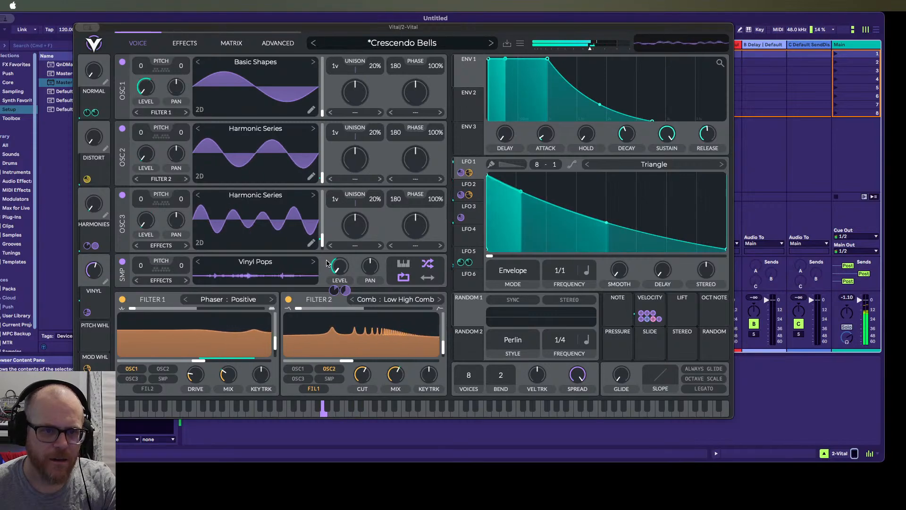
left_click(491, 43)
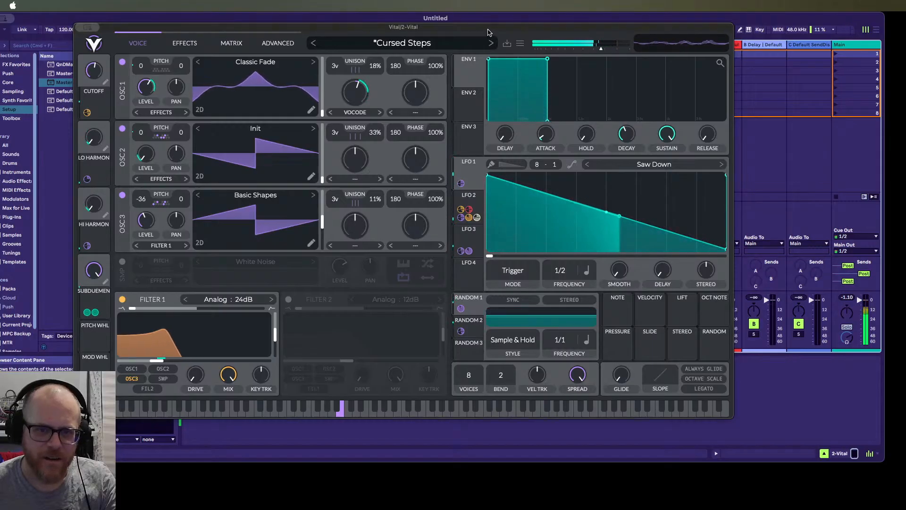
left_click_drag(488, 29, 486, 35)
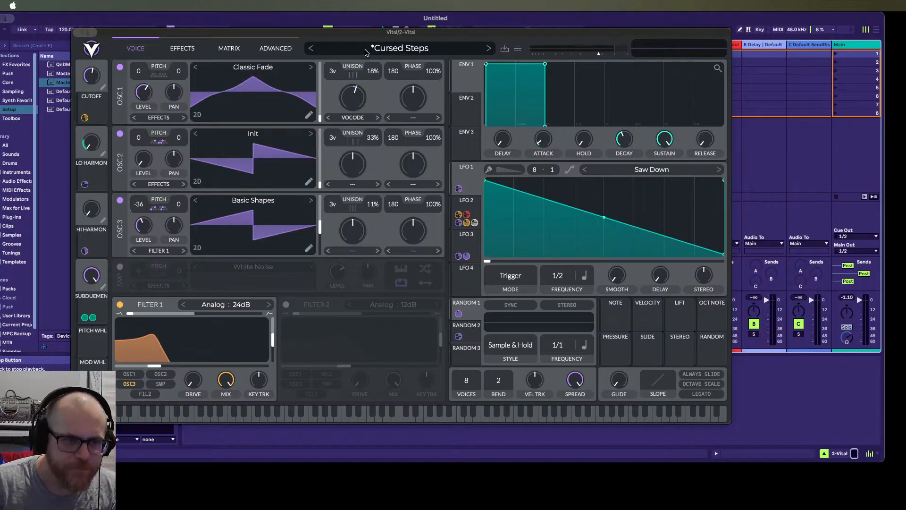
left_click(308, 68)
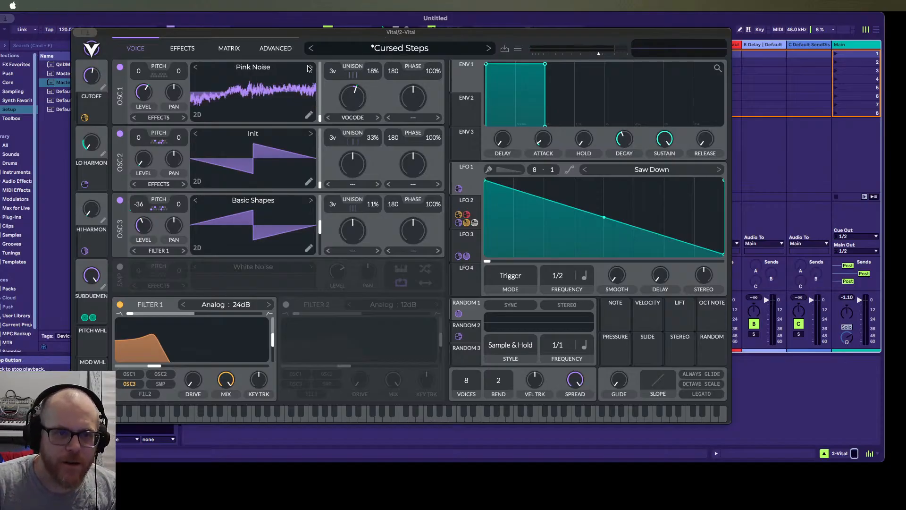
Advance through the Damped Horn and Destruction presets to Digestive Trauma
left_click(488, 49)
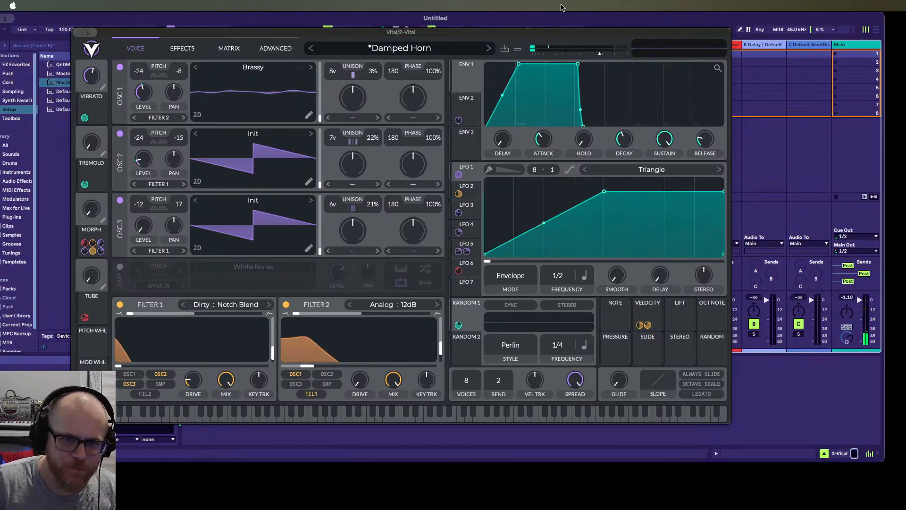
left_click(490, 51)
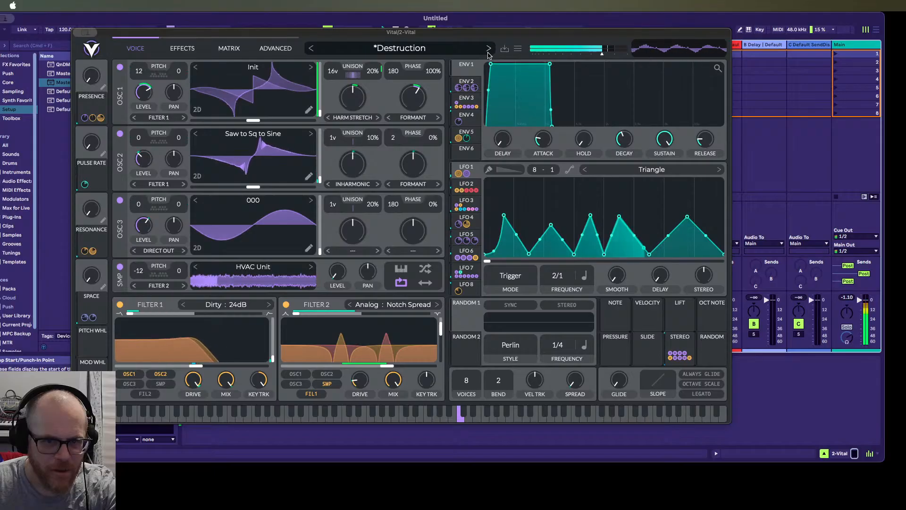
left_click(489, 52)
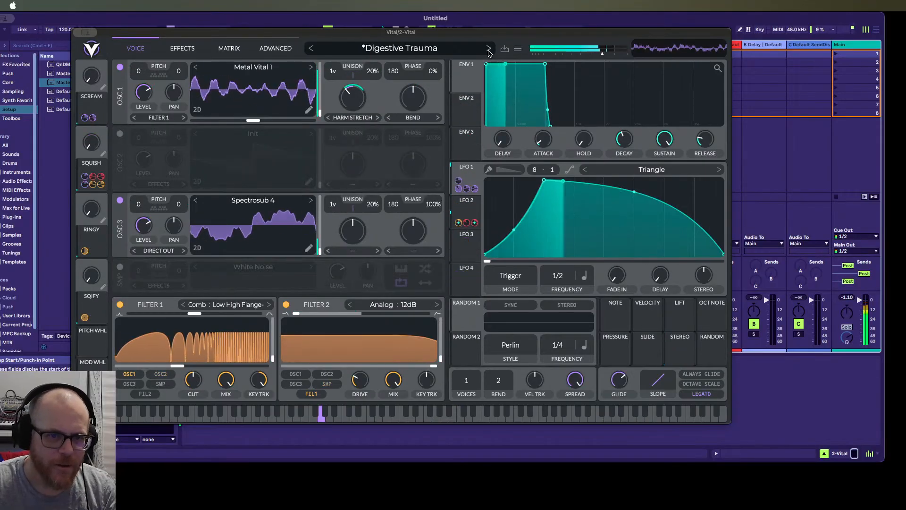
Try out Digestive Trauma's Scream, Squish, Ringy and Sqify macros, turning each one back down to zero
mouse_move(89, 77)
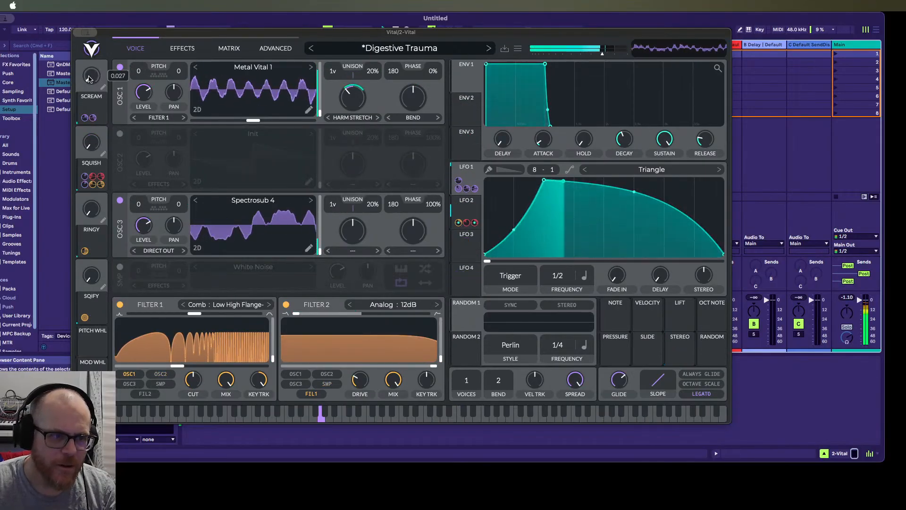
mouse_move(89, 78)
left_mouse_down()
mouse_move(87, 2)
mouse_move(73, 78)
left_mouse_up()
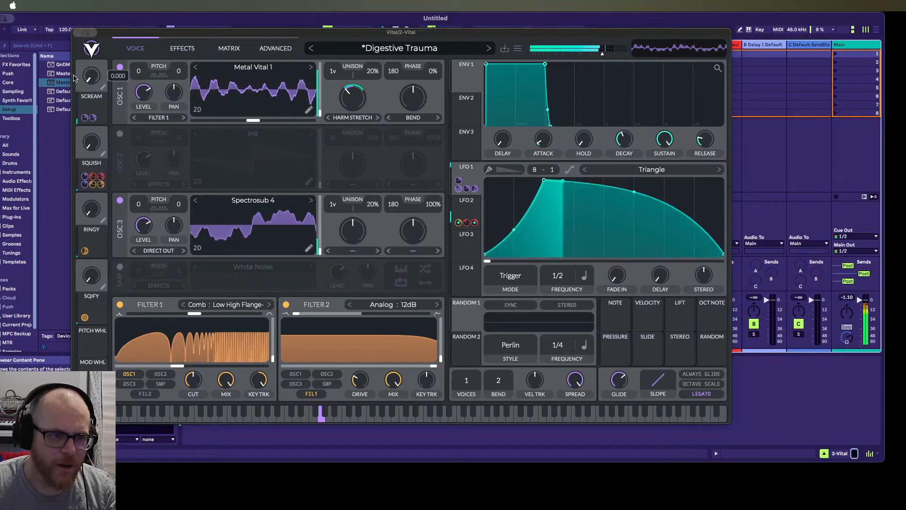
left_click_drag(88, 145, 87, 108)
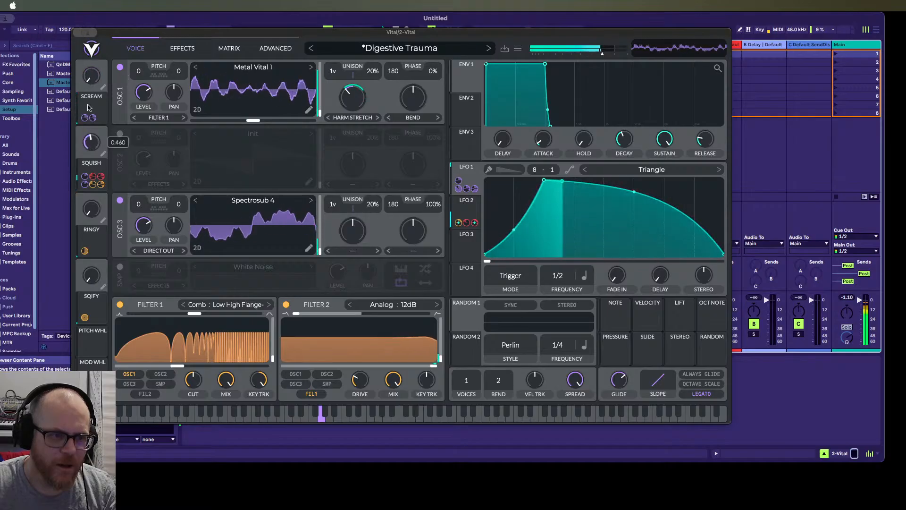
mouse_move(92, 204)
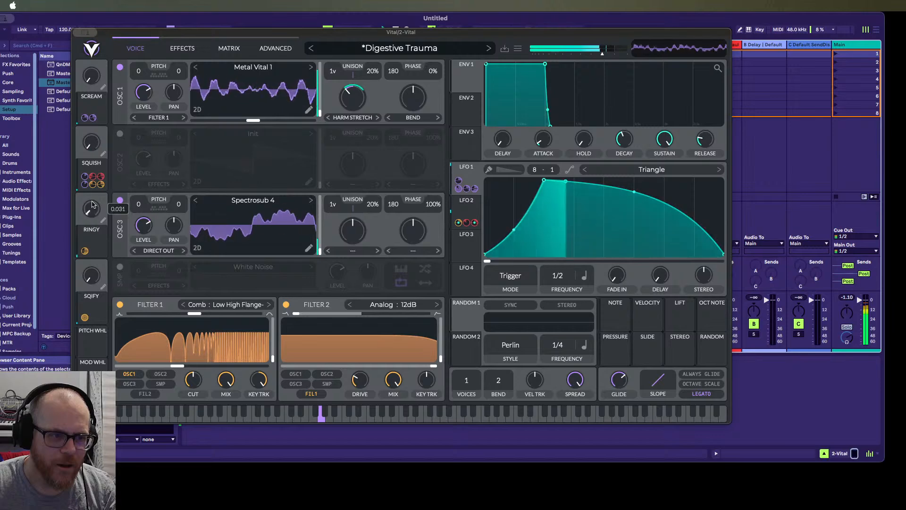
mouse_move(93, 204)
left_mouse_down()
mouse_move(93, 146)
mouse_move(92, 213)
left_mouse_up()
mouse_move(92, 272)
left_mouse_down()
mouse_move(96, 212)
mouse_move(94, 277)
left_mouse_up()
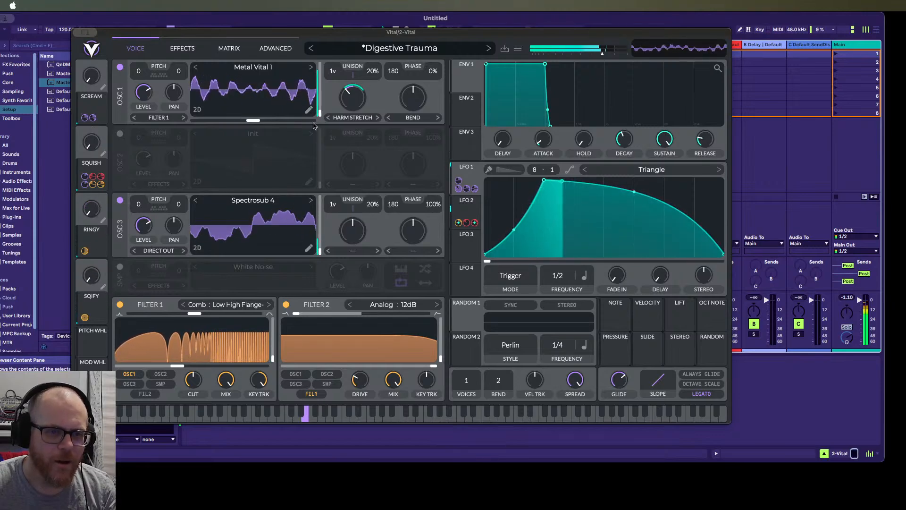
Advance past Digital roller to the Dispersed Grit preset and reshape its LFO 1 triangle with a dip before the peak and an extra point after it
left_click(491, 49)
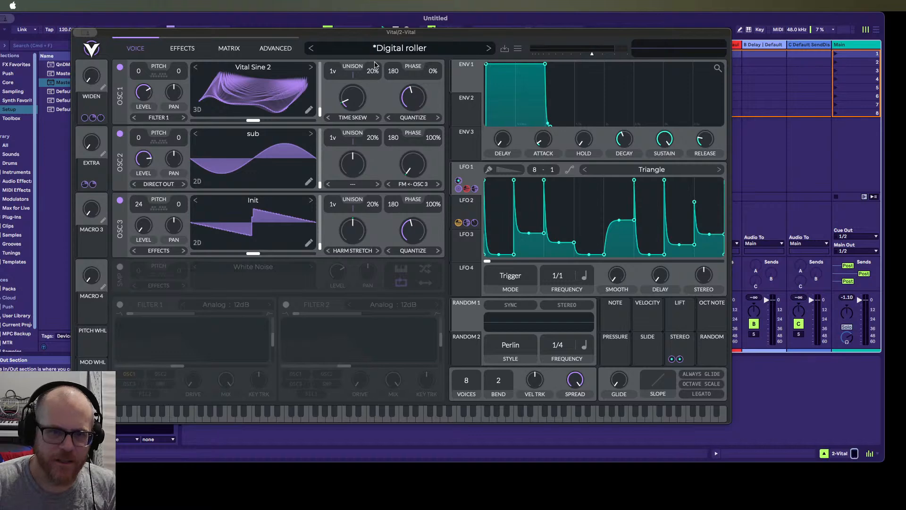
left_click(486, 48)
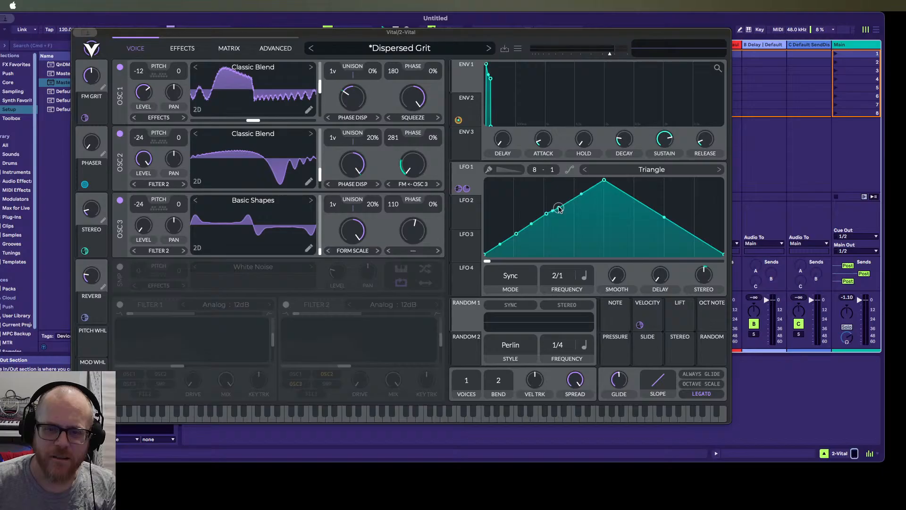
left_click_drag(559, 209, 598, 219)
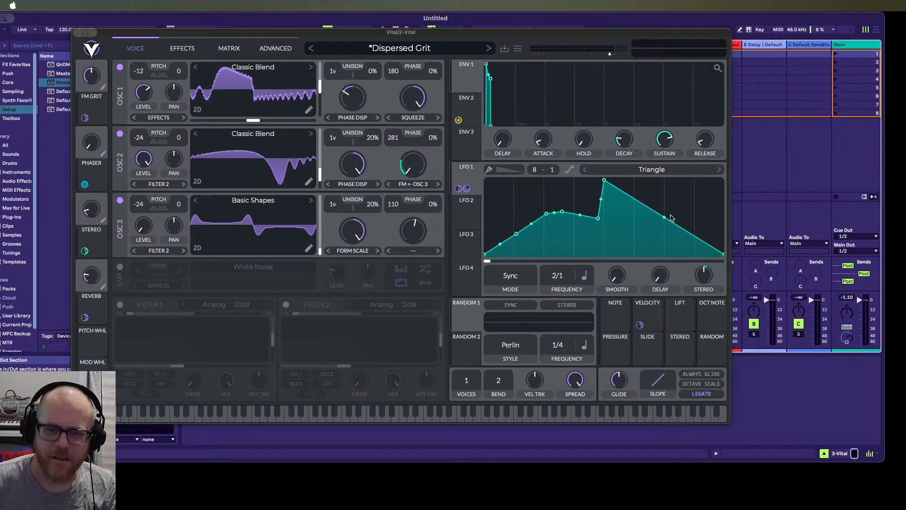
left_click_drag(666, 221, 647, 232)
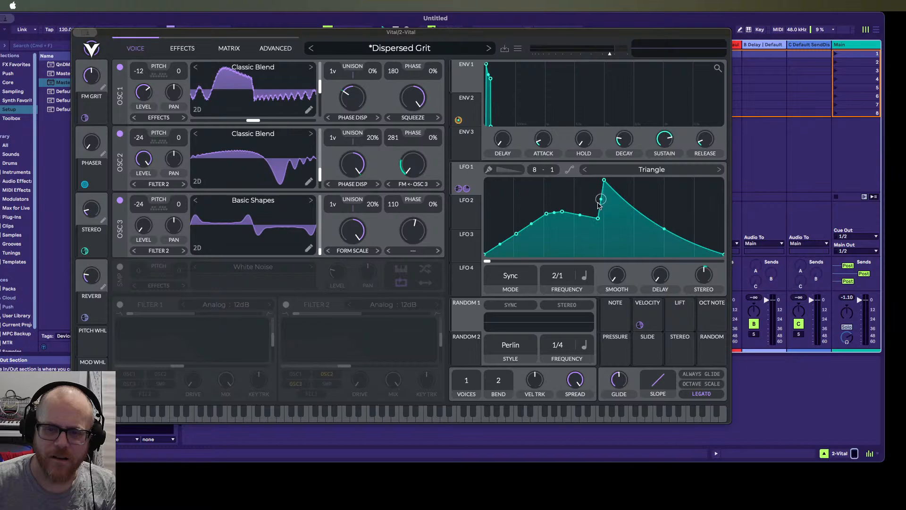
double_click(626, 204)
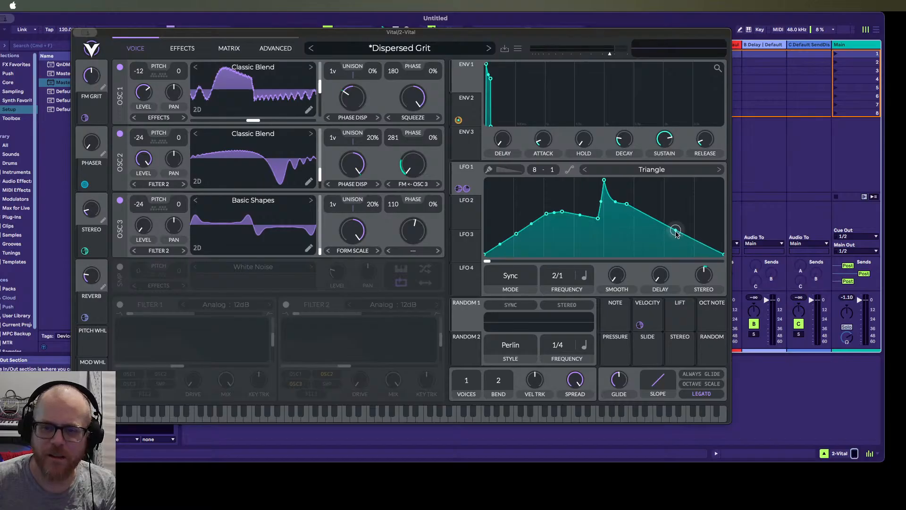
mouse_move(676, 234)
left_mouse_down()
mouse_move(681, 214)
mouse_move(678, 234)
left_mouse_up()
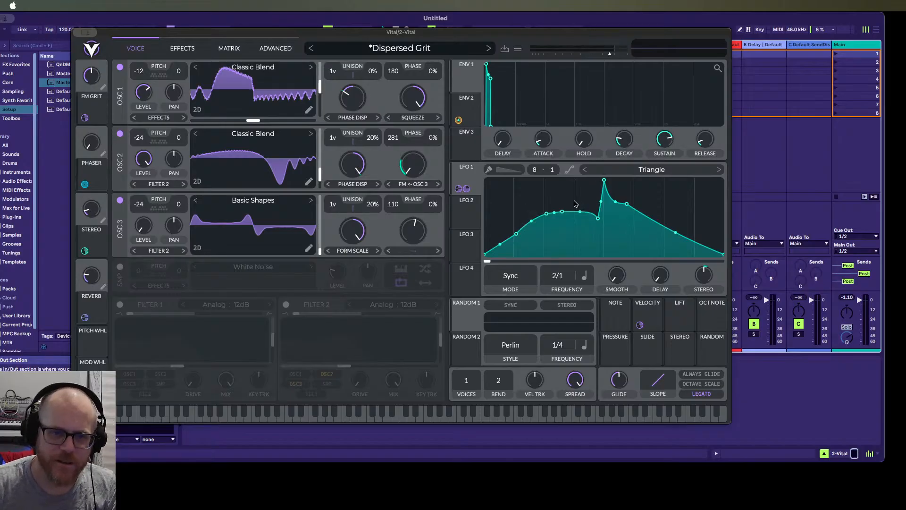
Audition the Disrupt, DIY, Drowning Machine, E4 One Note Metallophone and Easy Mallet presets
left_click(488, 48)
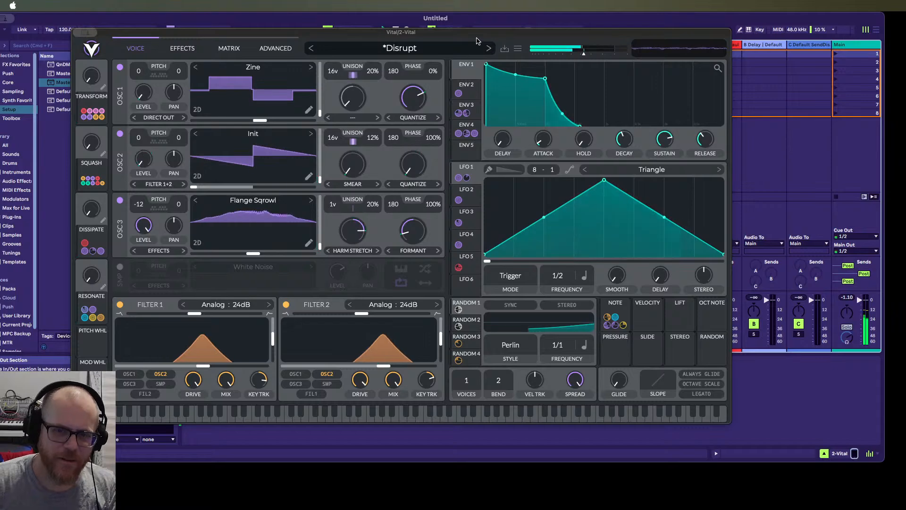
left_click(487, 48)
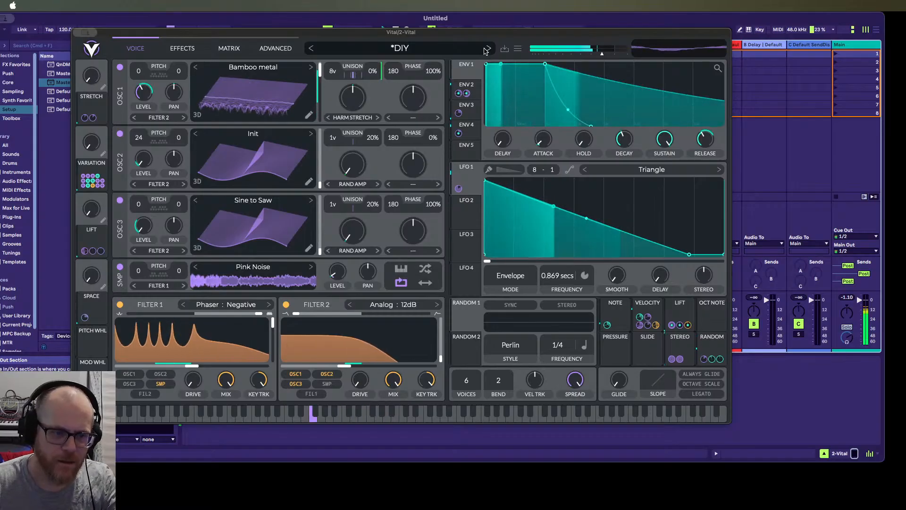
left_click(490, 48)
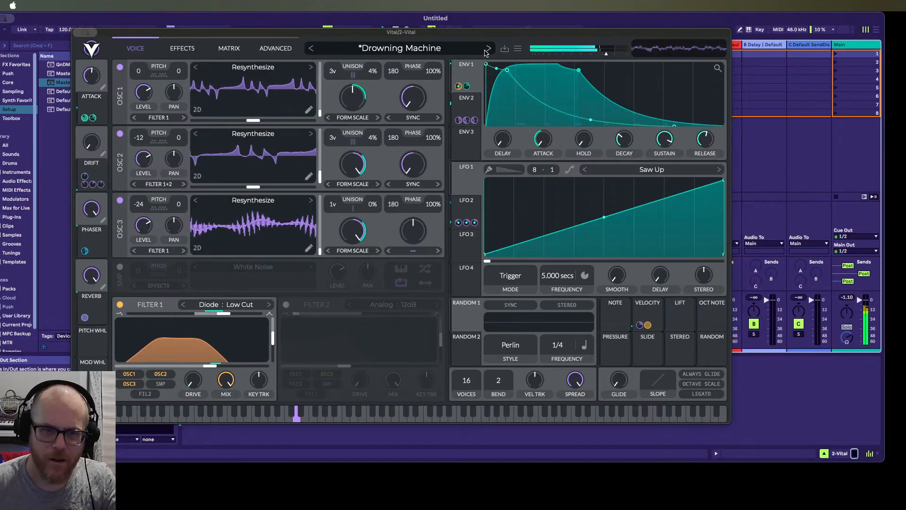
left_click(490, 49)
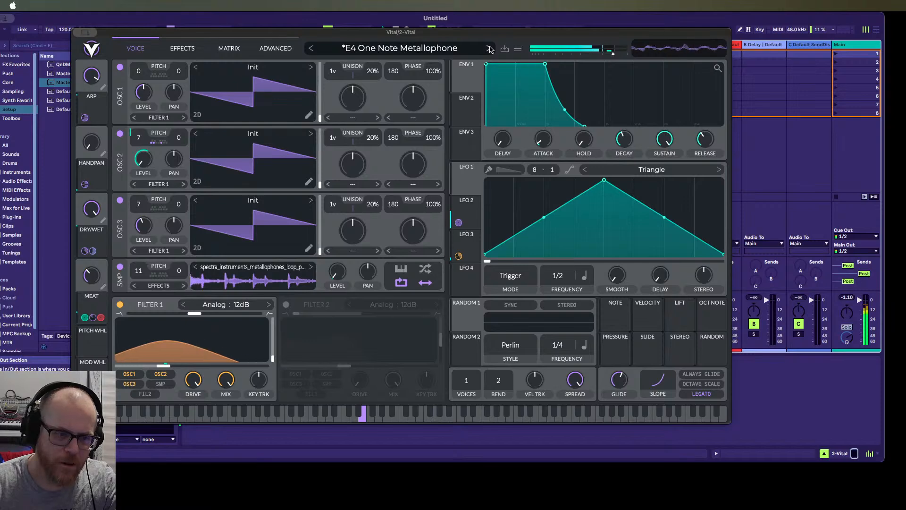
left_click(488, 48)
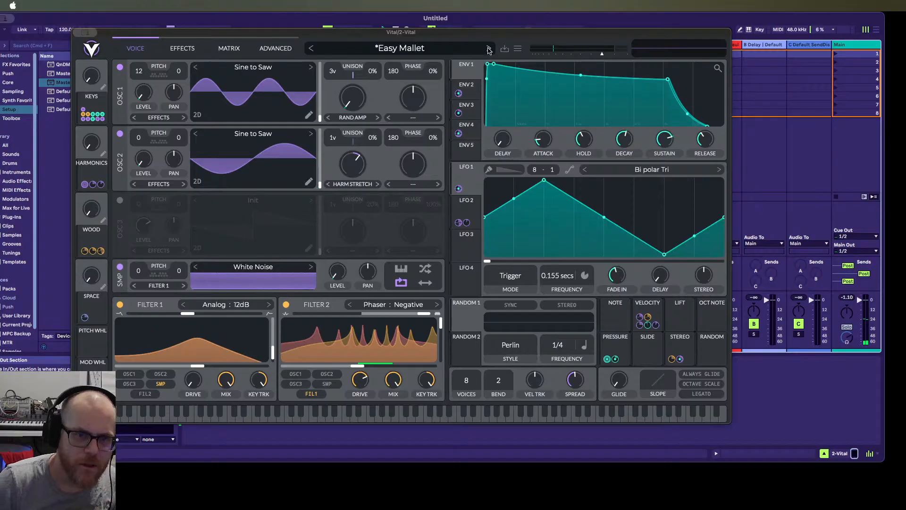
Audition the Feeder, Fleet, Float Chords, FM Drum Circle and FM Mode presets
left_click(489, 48)
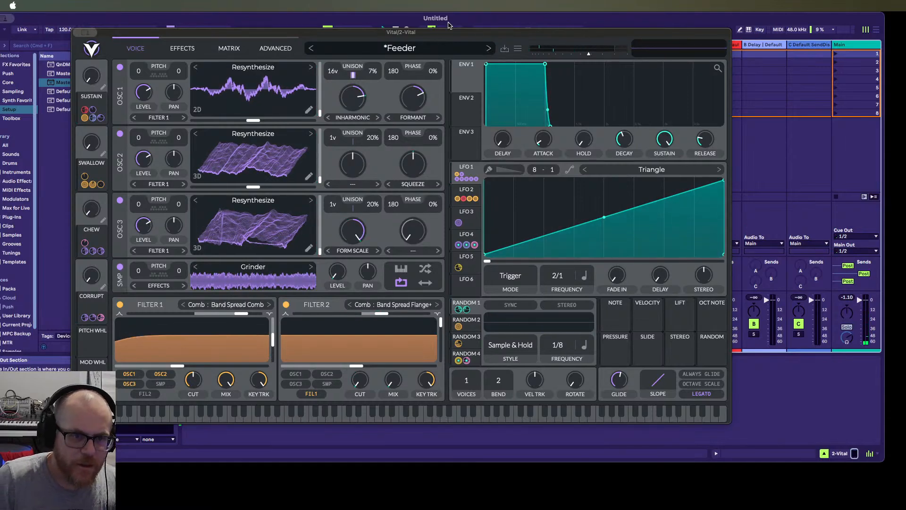
left_click(489, 48)
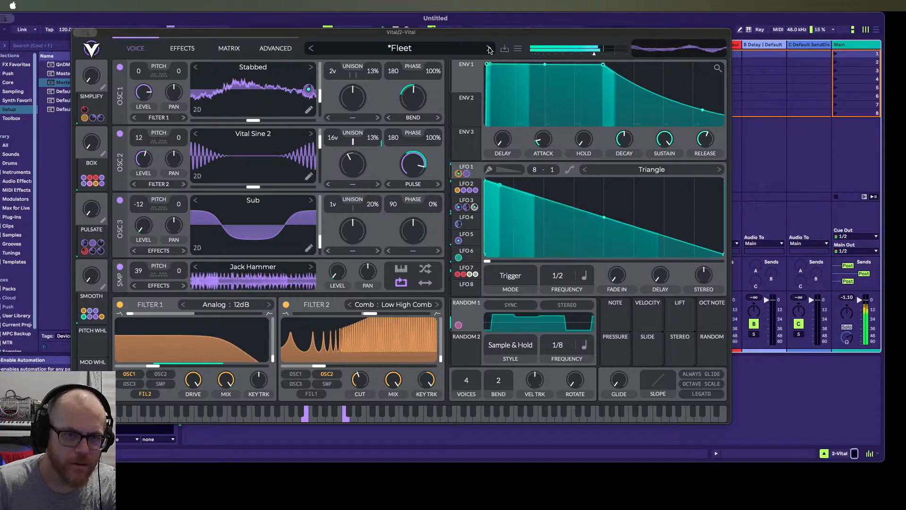
left_click(488, 47)
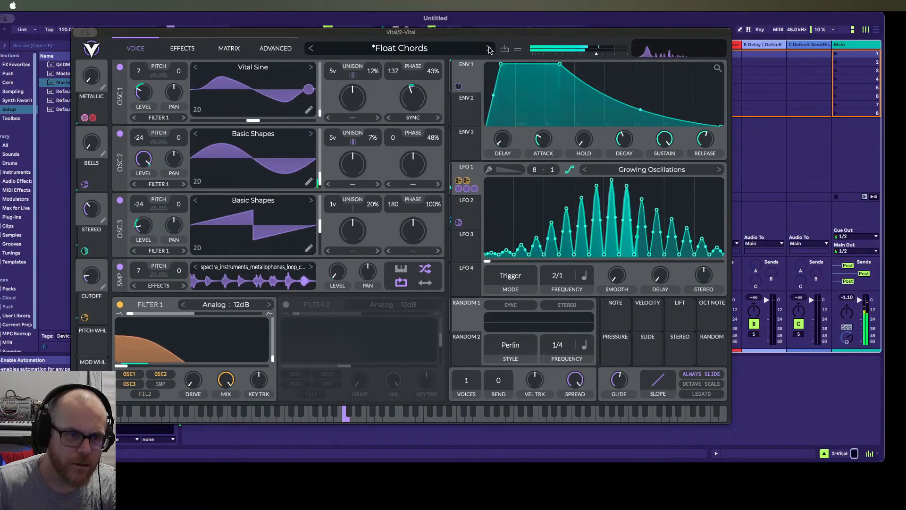
left_click(488, 47)
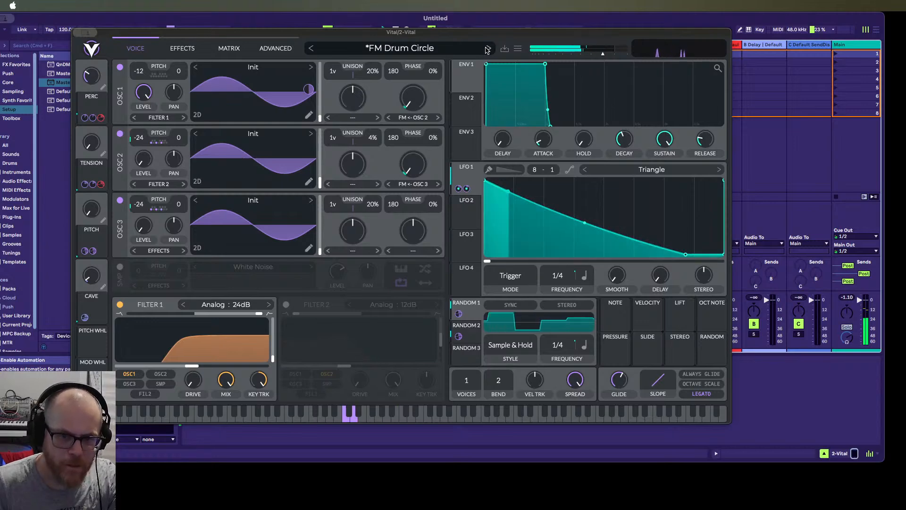
left_click(487, 48)
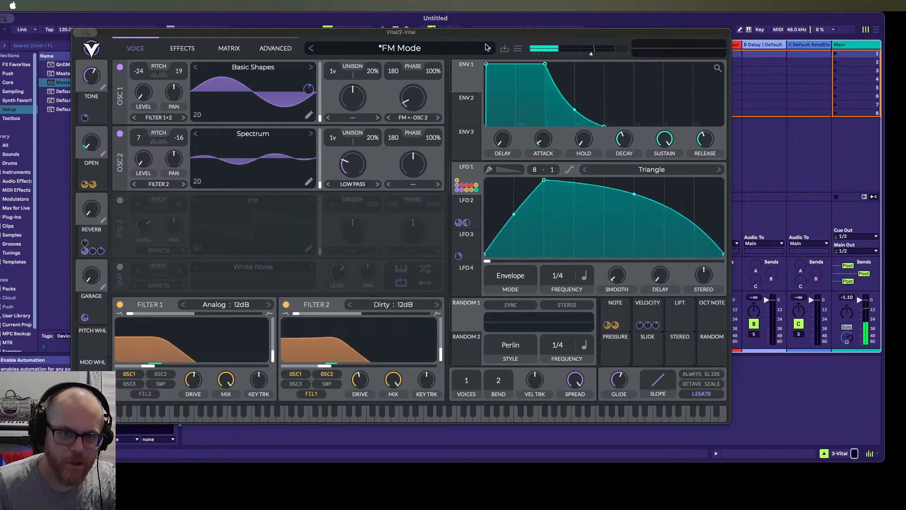
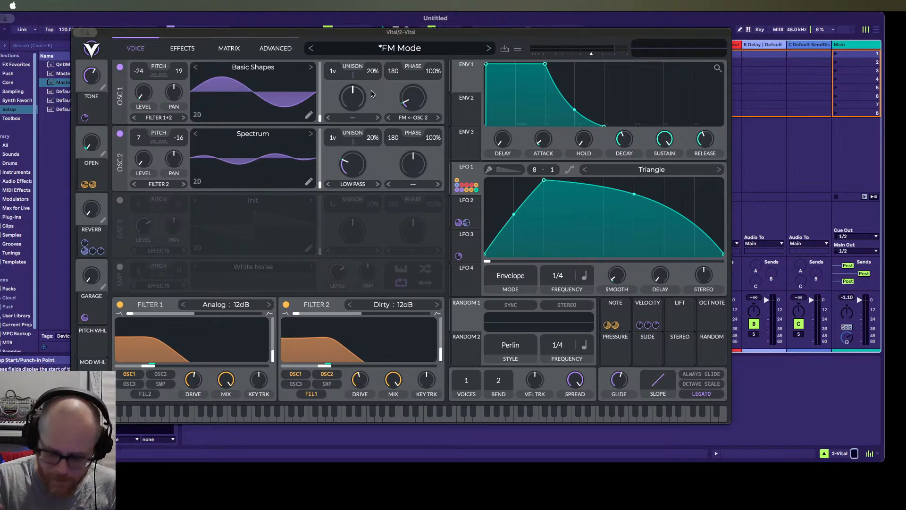
Audition the Fun Pulse, Gorgled and Growl Bass Sidechain presets
left_click(486, 48)
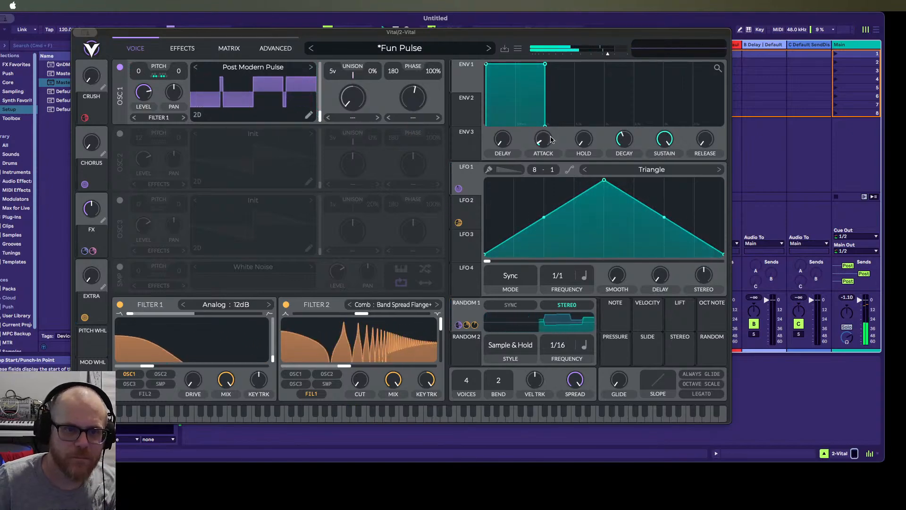
left_click(487, 48)
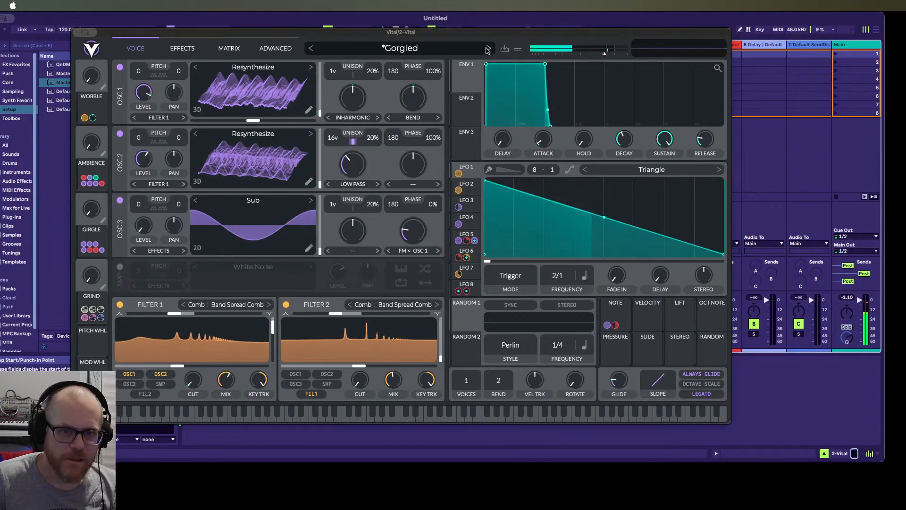
left_click(486, 49)
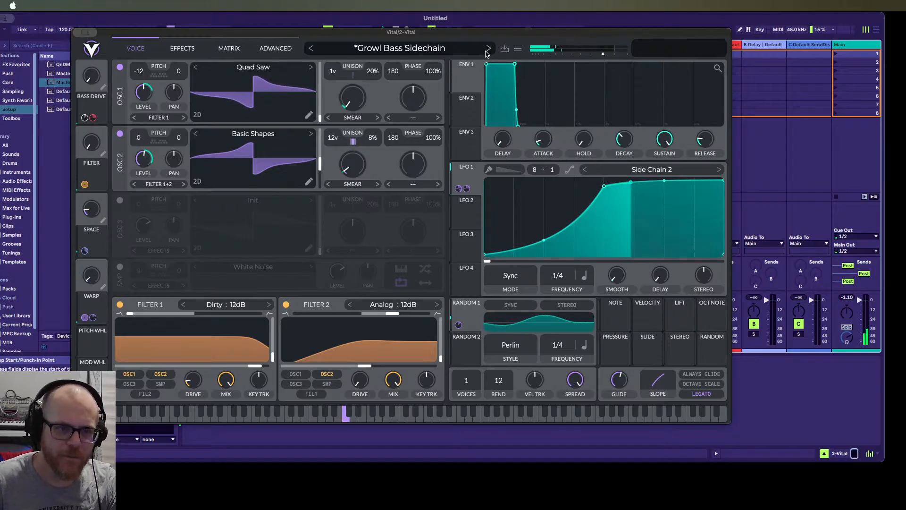
Load the Honk Wub preset and try out its Cutoff and Space macros
left_click(487, 52)
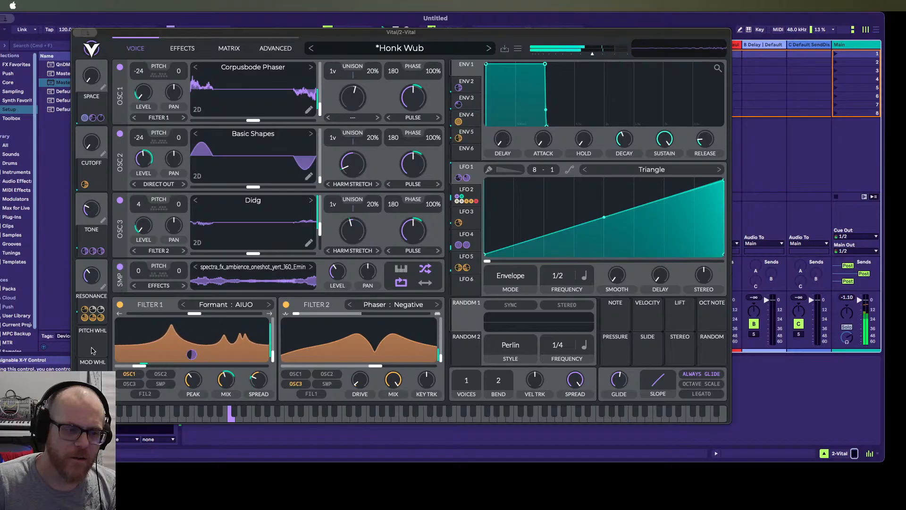
mouse_move(91, 142)
left_mouse_down()
mouse_move(81, 66)
mouse_move(85, 135)
left_mouse_up()
mouse_move(88, 79)
left_mouse_down()
mouse_move(85, 14)
mouse_move(85, 70)
left_mouse_up()
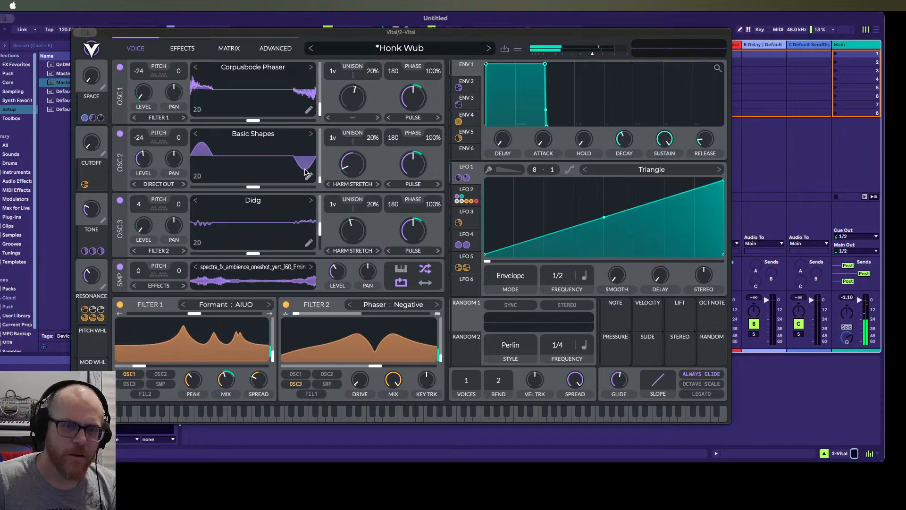
Audition the Horror of Melbourne 1, Jupiter Bass, Keystation and Kick Drum 1 presets
left_click(487, 49)
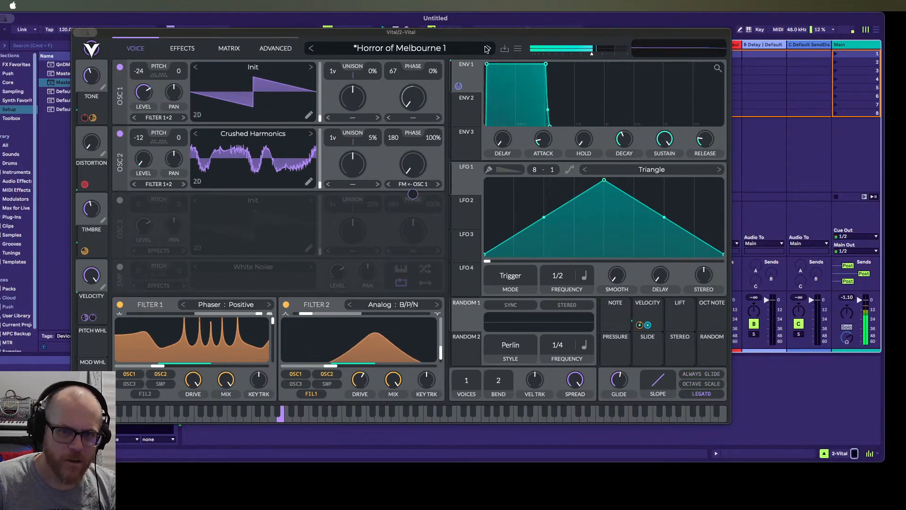
left_click(488, 49)
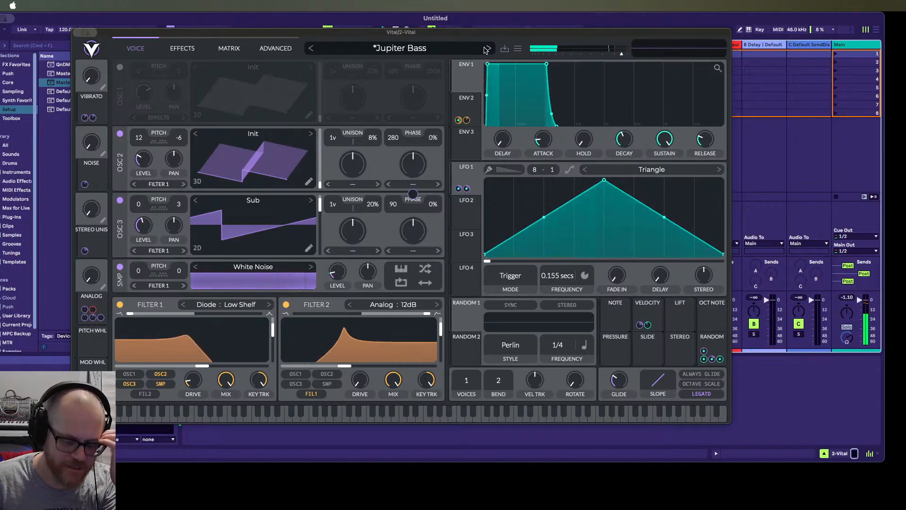
left_click(486, 49)
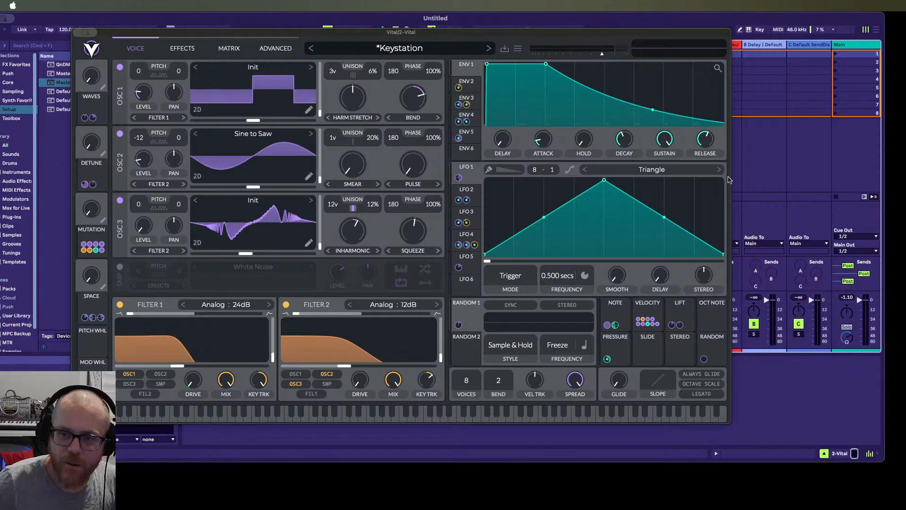
left_click(490, 49)
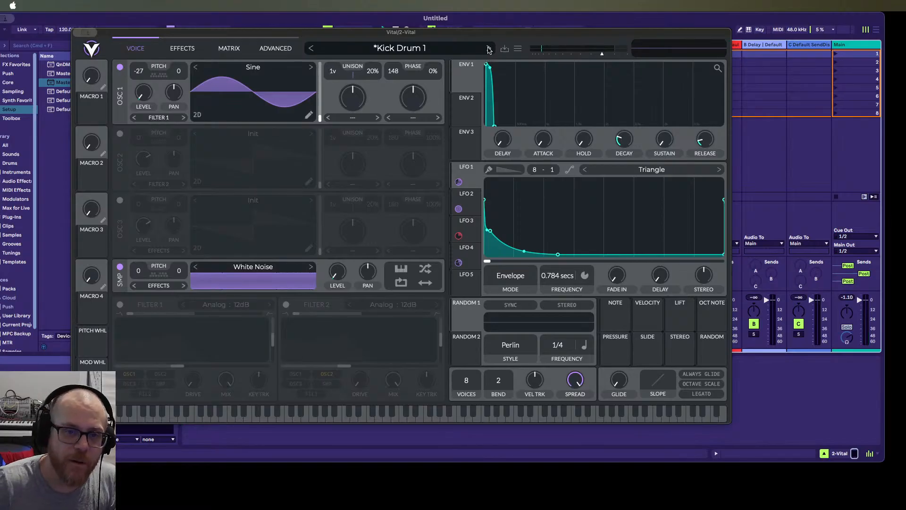
Advance through the LORN Style Lead, Memory Leak and Metal Head presets to Moog Pluck, auditioning each one
left_click(489, 48)
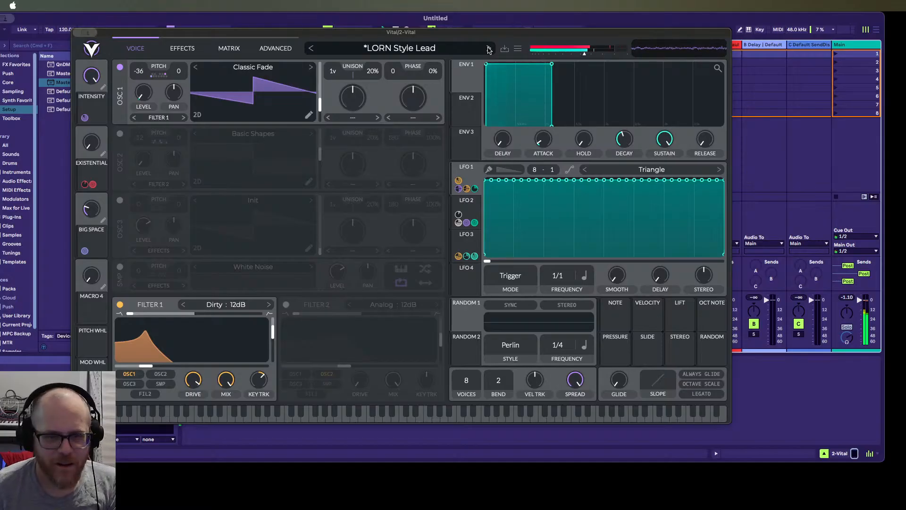
left_click(488, 49)
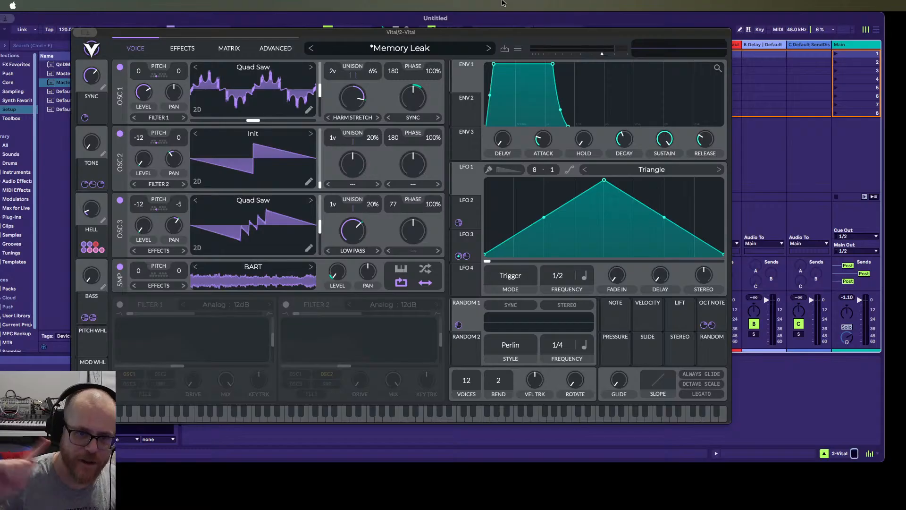
left_click(489, 49)
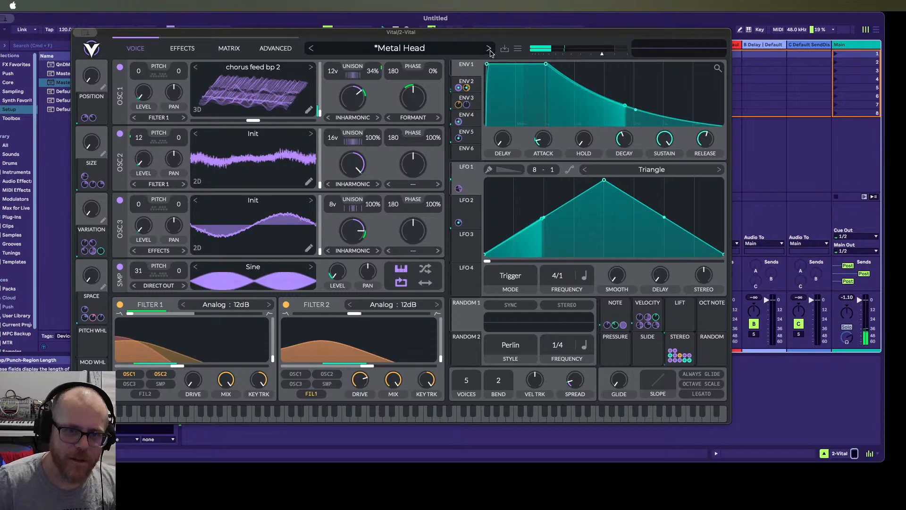
left_click(489, 49)
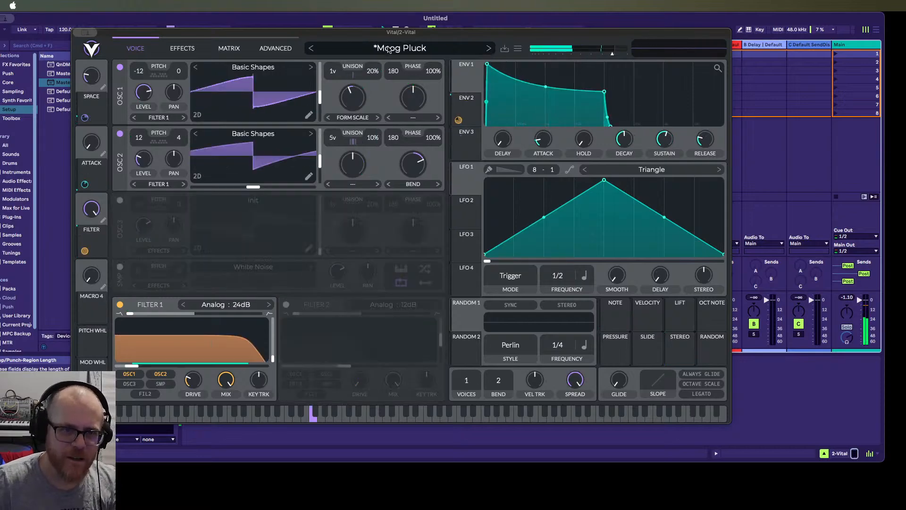
Go back to the Metal Head preset to compare it with Moog Pluck, and advance to audition Moving Harmonics
left_click(311, 49)
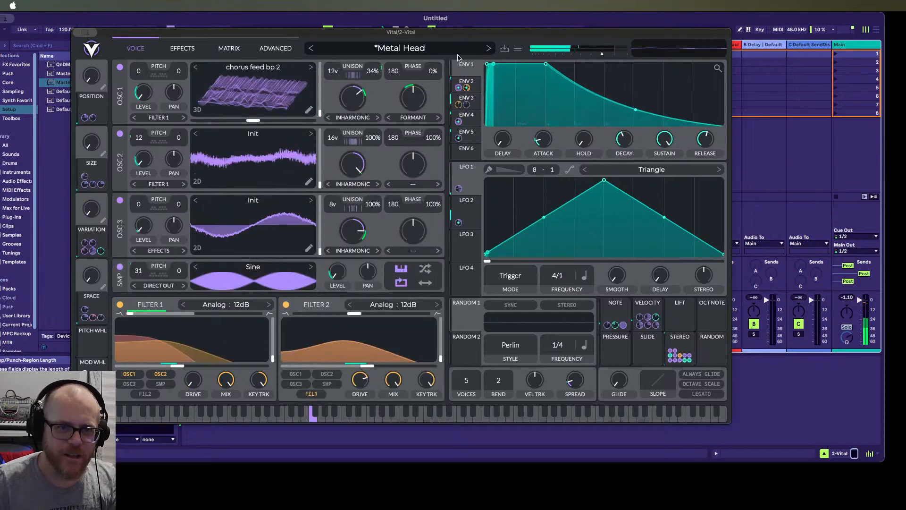
left_click(489, 49)
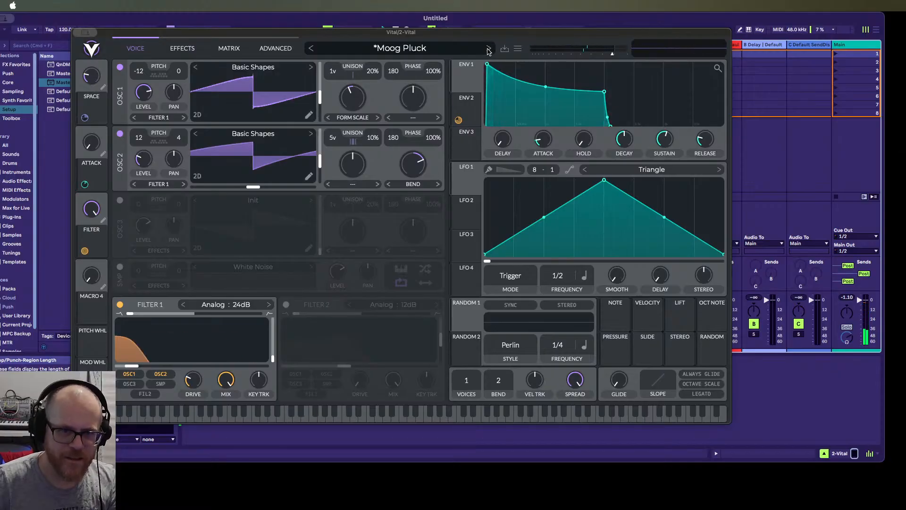
left_click(487, 49)
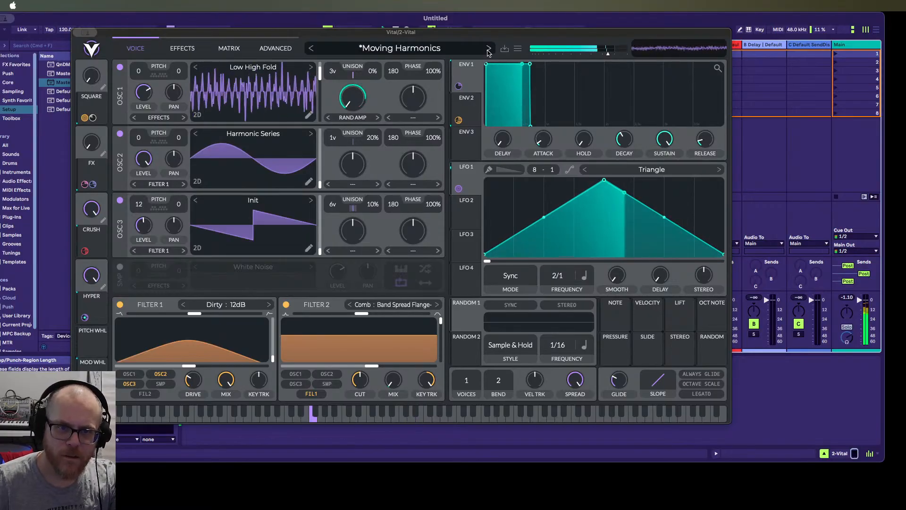
Audition the Oolacile Evil Dubstep Bass, Phaser Entropy and Physical Tension presets
left_click(488, 49)
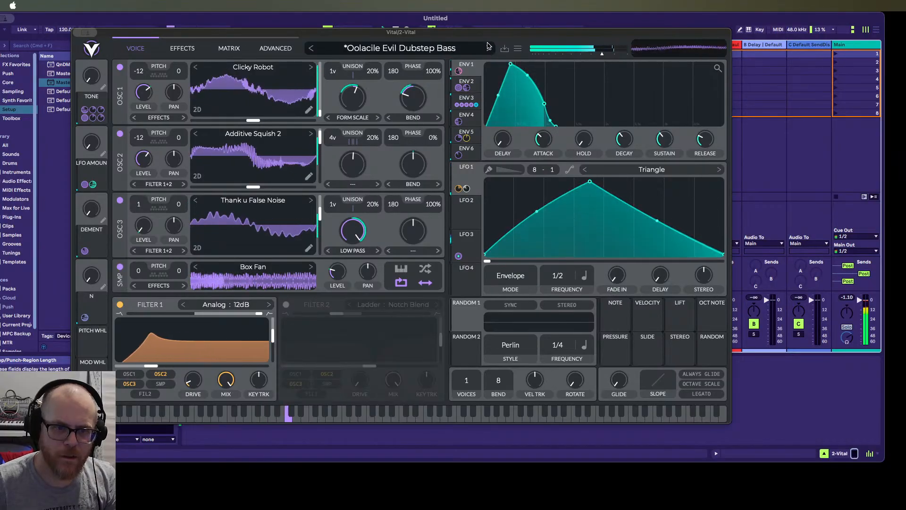
left_click(488, 47)
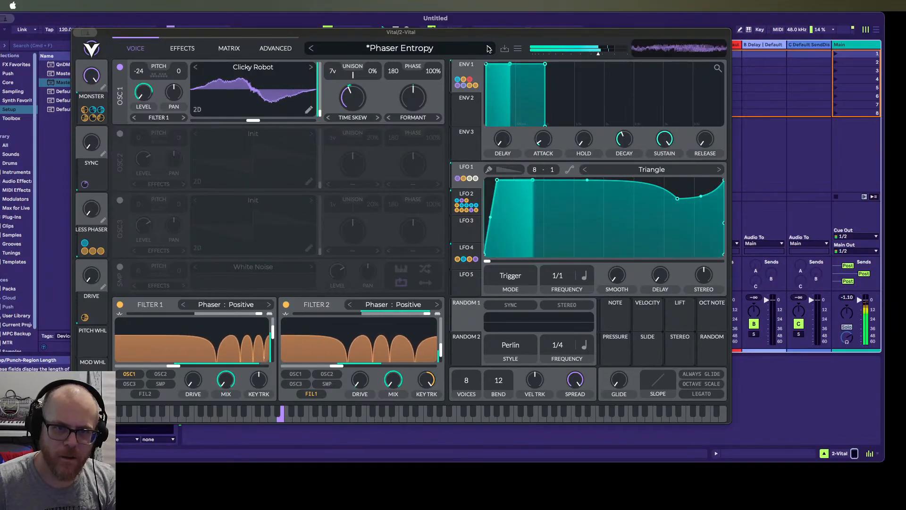
left_click(488, 47)
left_click(488, 47)
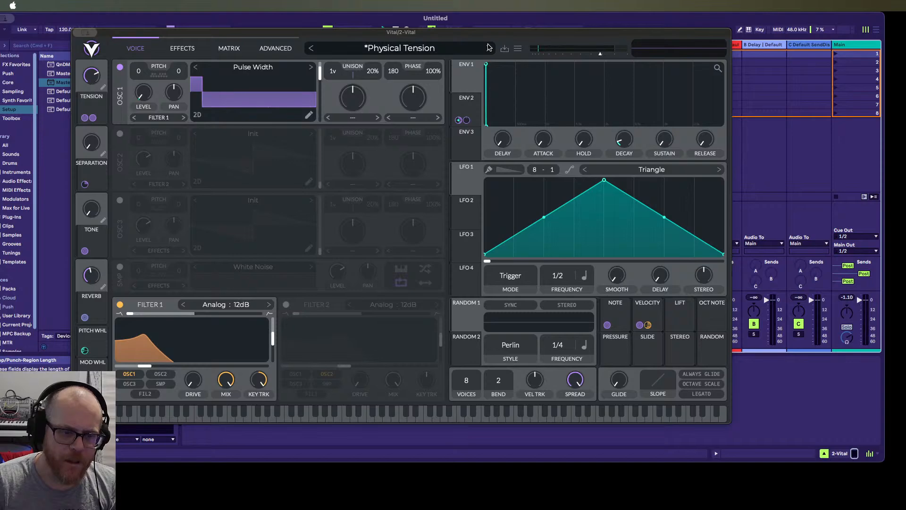
Audition the Piano from the yard sale, Plucked String, Railgun and Random Amp Growl presets, returning to Railgun if it gets skipped
left_click(488, 47)
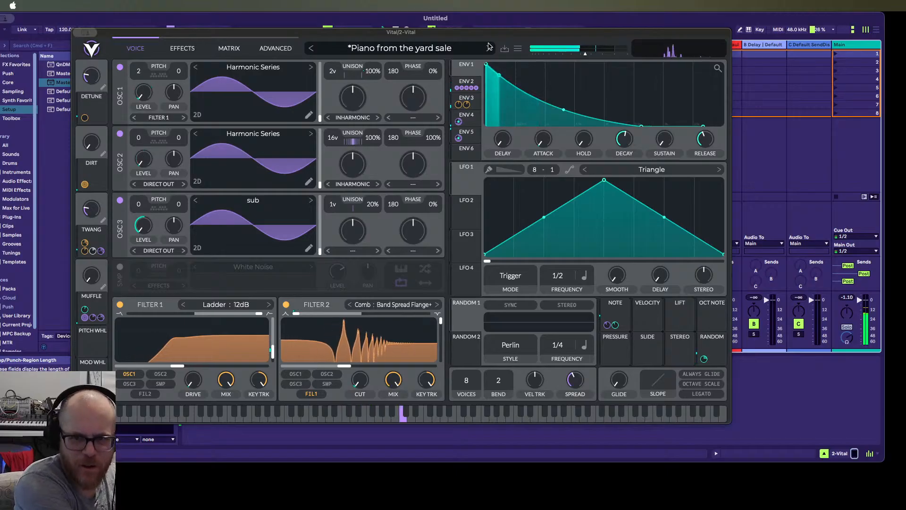
left_click(490, 48)
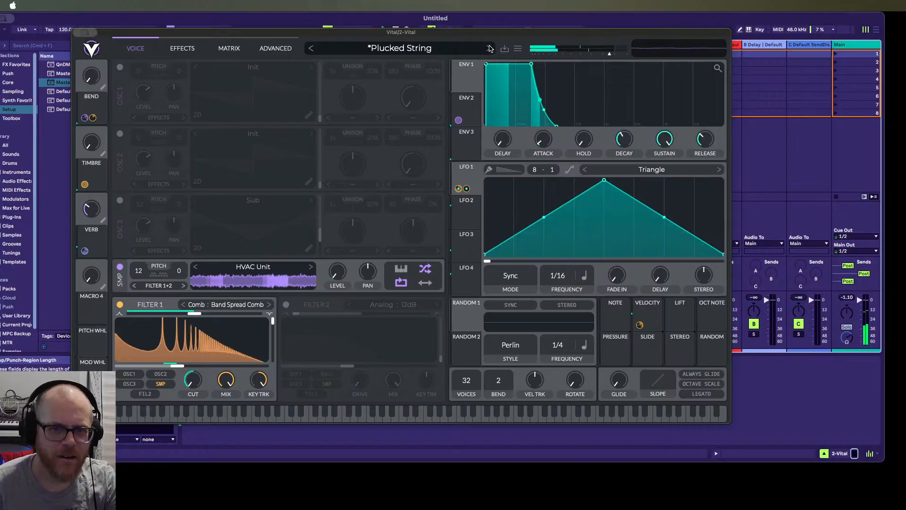
left_click(490, 48)
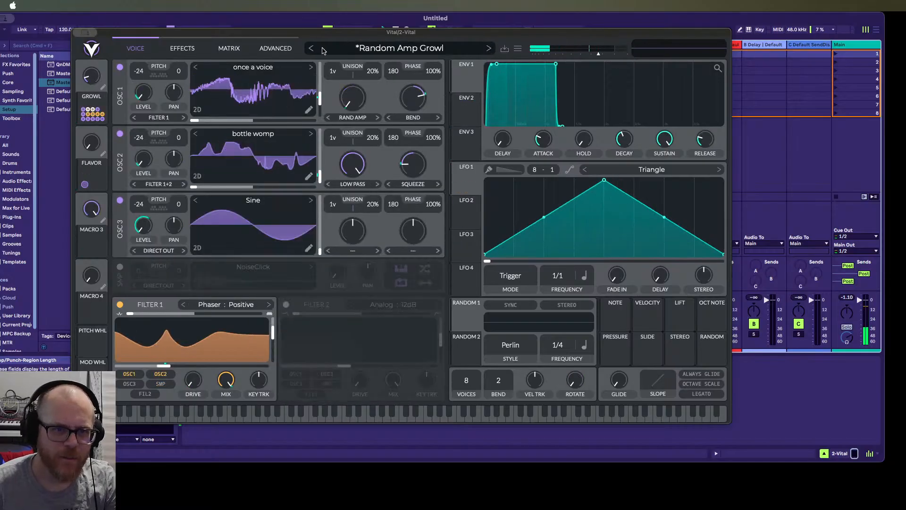
left_click(317, 50)
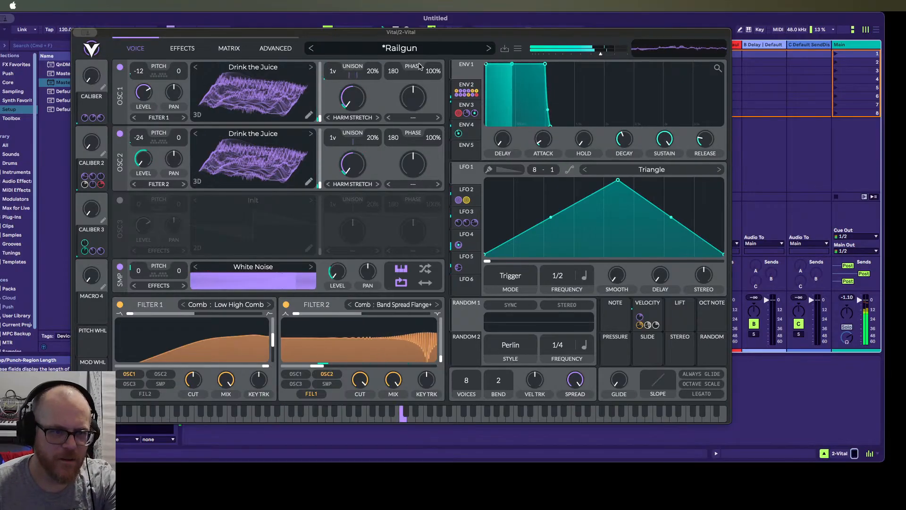
left_click(490, 48)
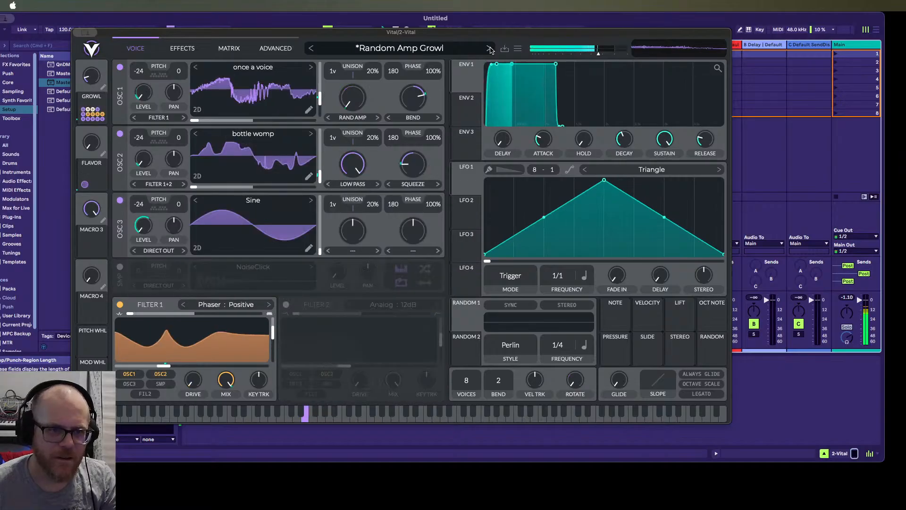
Audition the Real Squarepusher Hours, Remedial Shikari, Salomon and Satellites presets
left_click(490, 49)
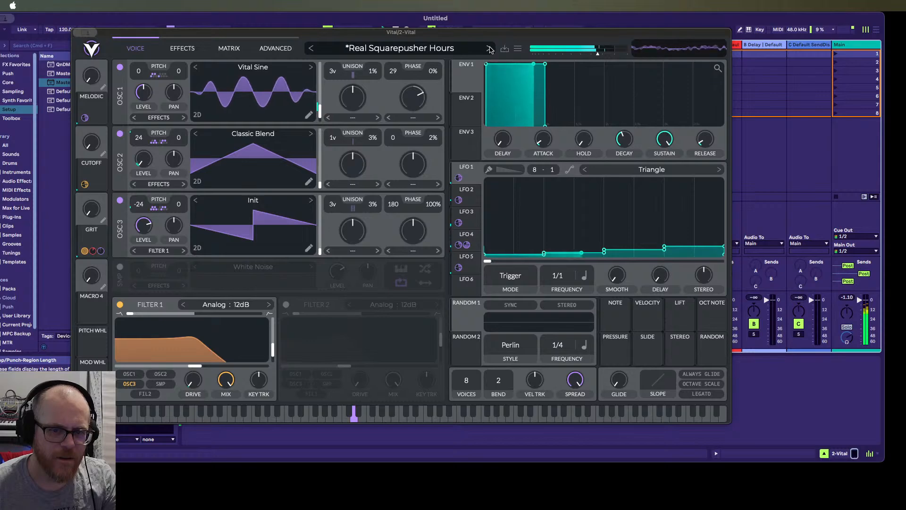
left_click(489, 48)
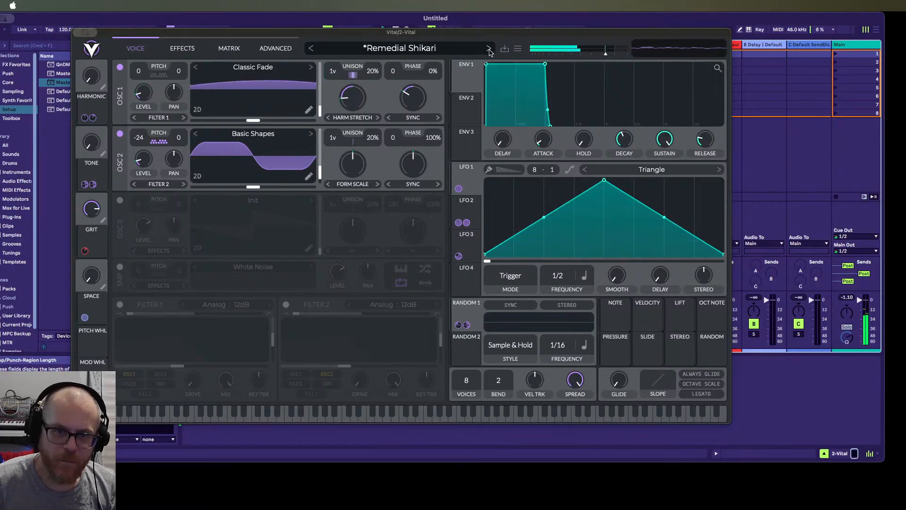
left_click(489, 50)
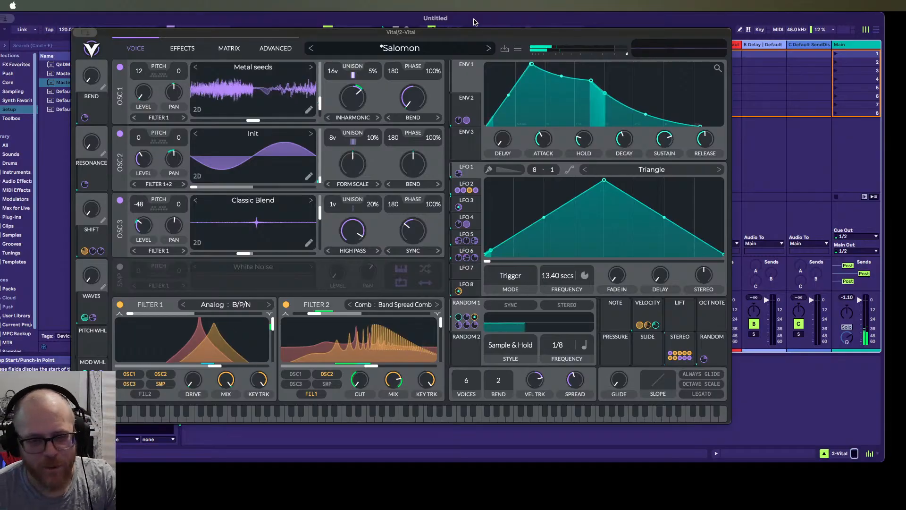
left_click(488, 49)
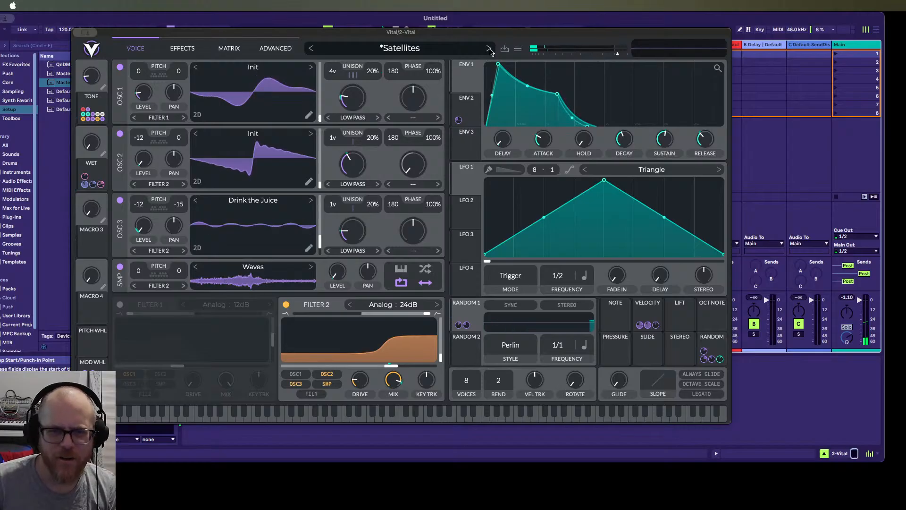
Audition the Shepard Tone Template, Simple Weoum, Skew Resandal and Smoker's Lounge presets
left_click(489, 48)
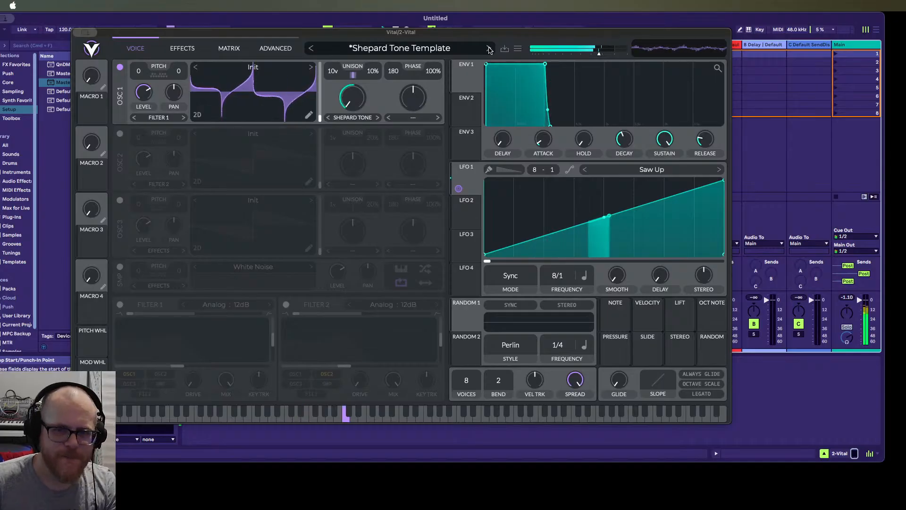
left_click(488, 48)
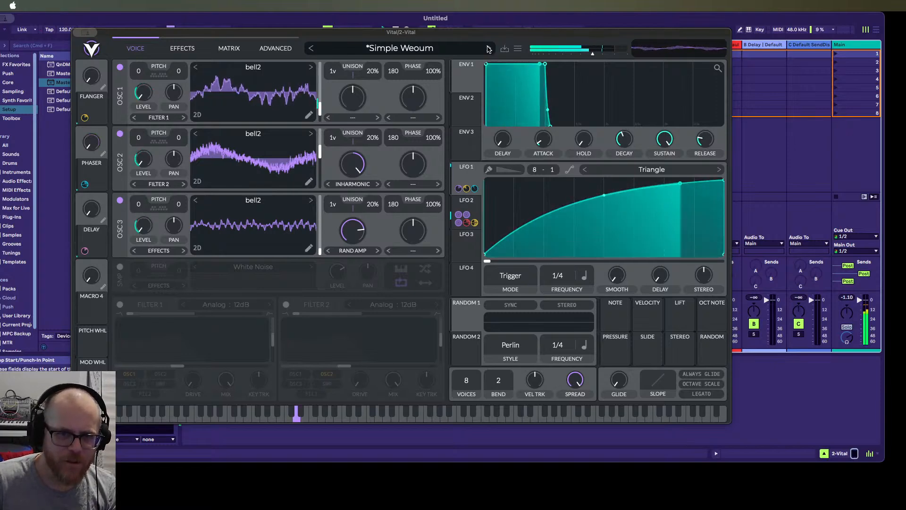
left_click(487, 49)
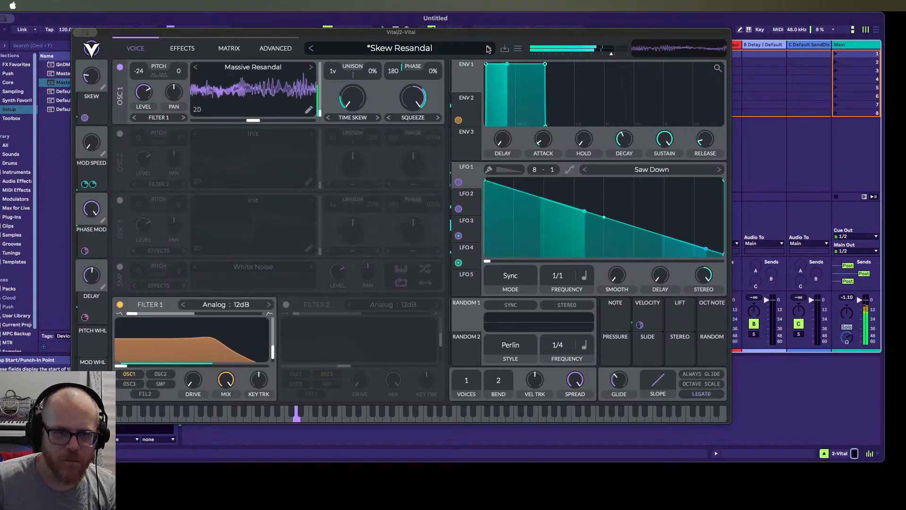
left_click(487, 49)
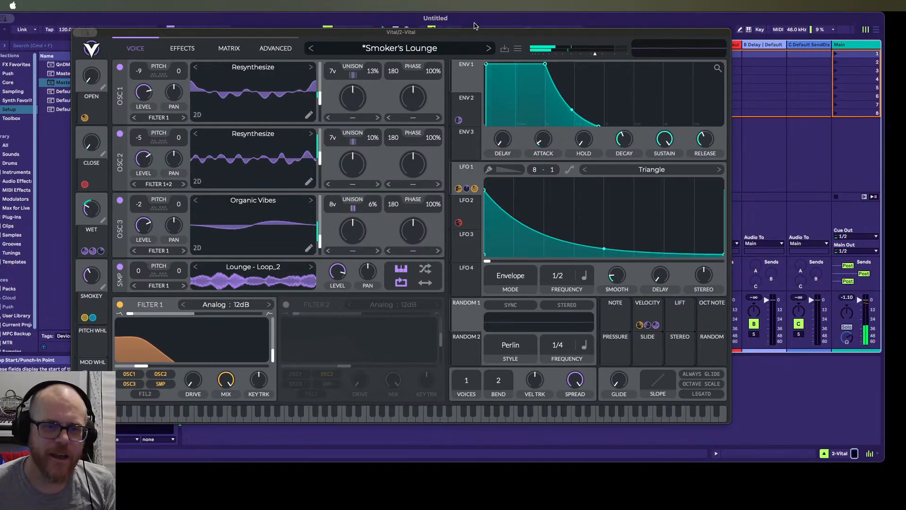
Audition the Snowcrash, Space Station, Special Glitch Thing, Squish Clicker and Staggered Phrases presets
left_click(487, 48)
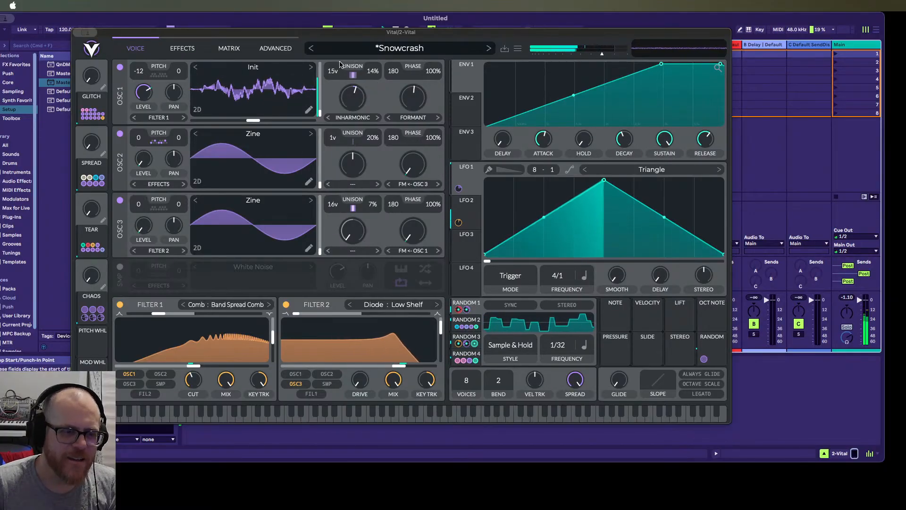
left_click(488, 49)
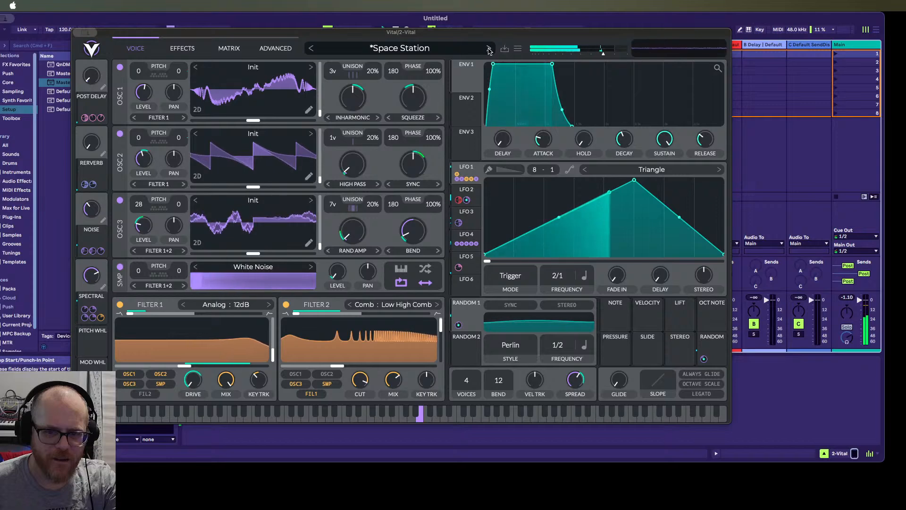
left_click(489, 49)
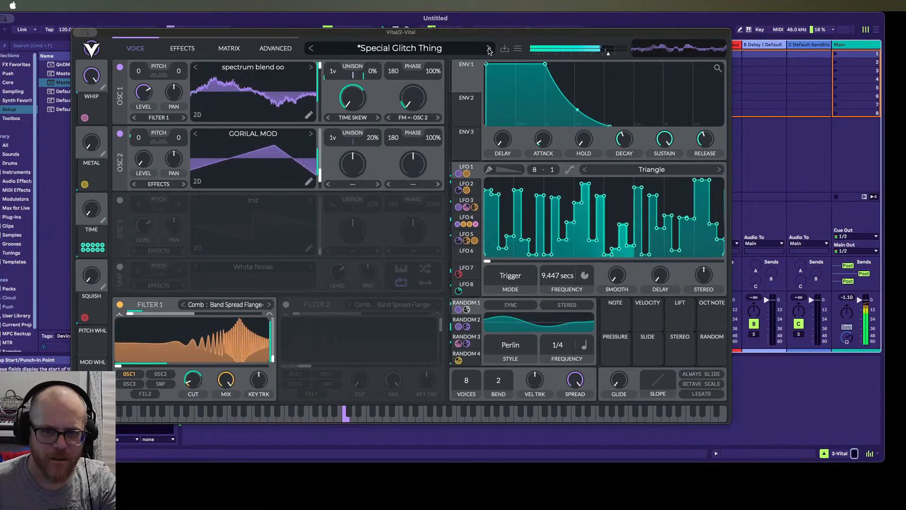
left_click(489, 49)
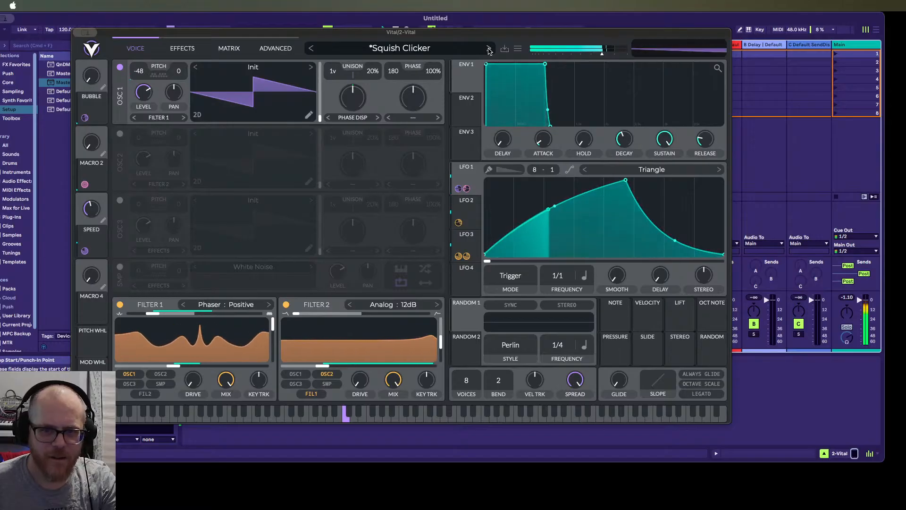
left_click(488, 49)
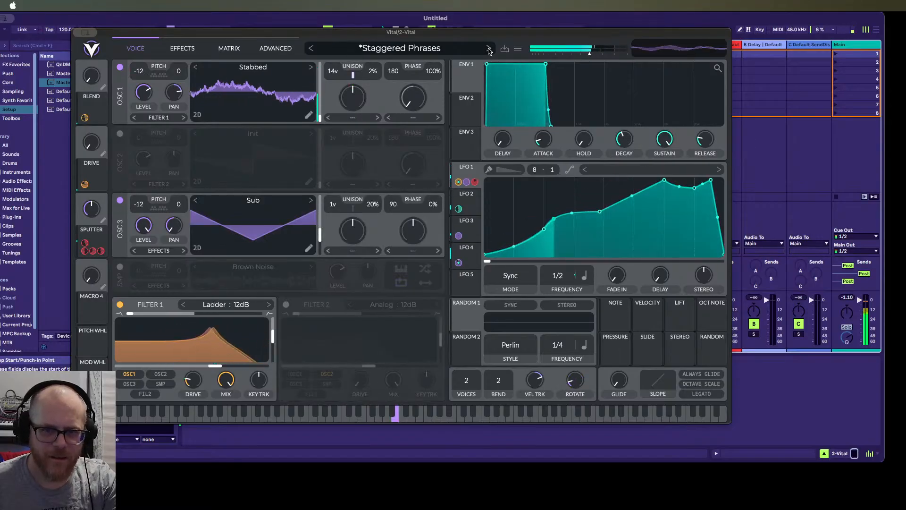
Audition the Strings Section, Super Nice Pluck, Super Pluck, Swiss Army Knife and Synthetic Quartet presets
left_click(489, 49)
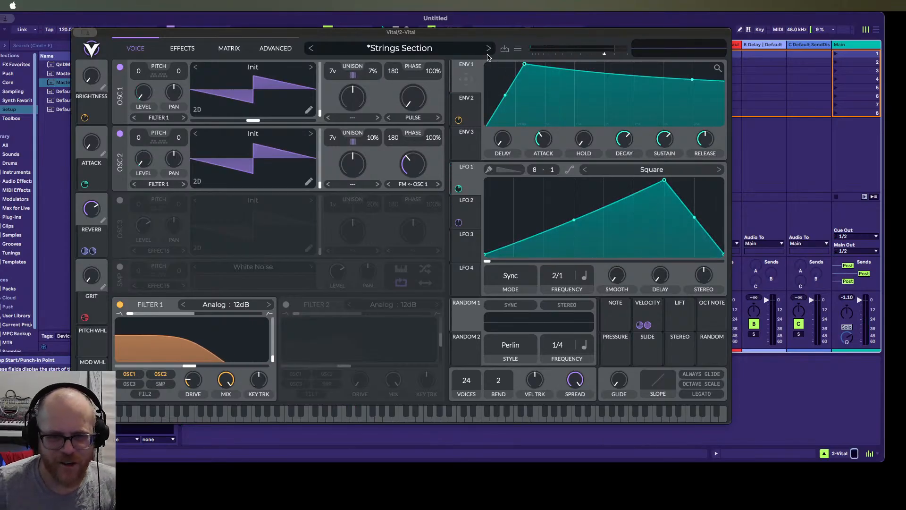
left_click(489, 49)
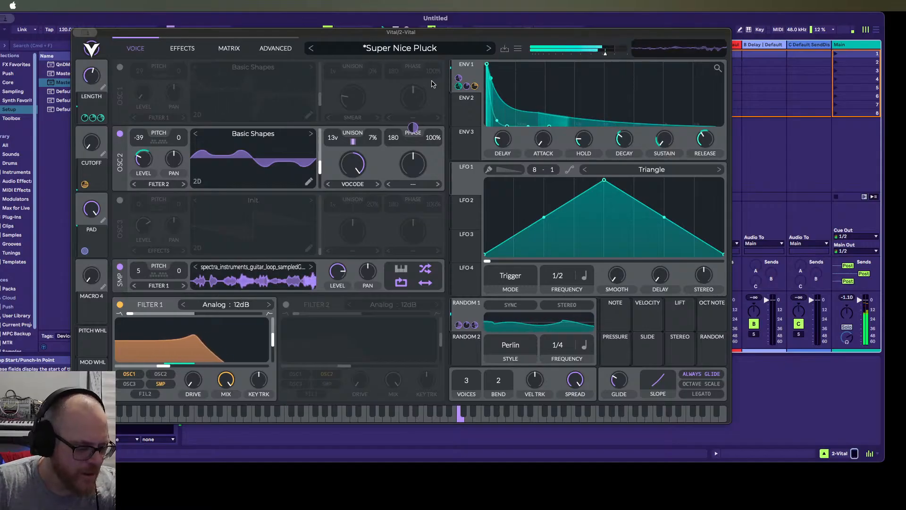
left_click(492, 49)
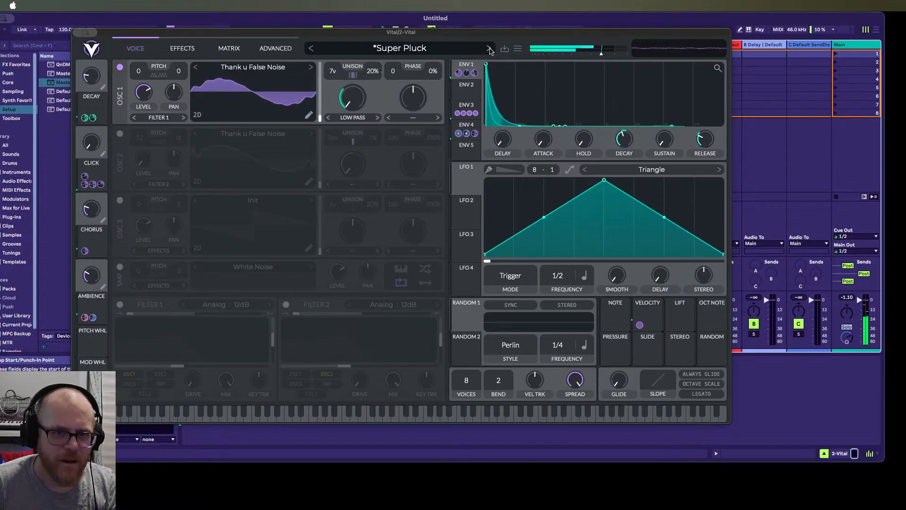
left_click(488, 49)
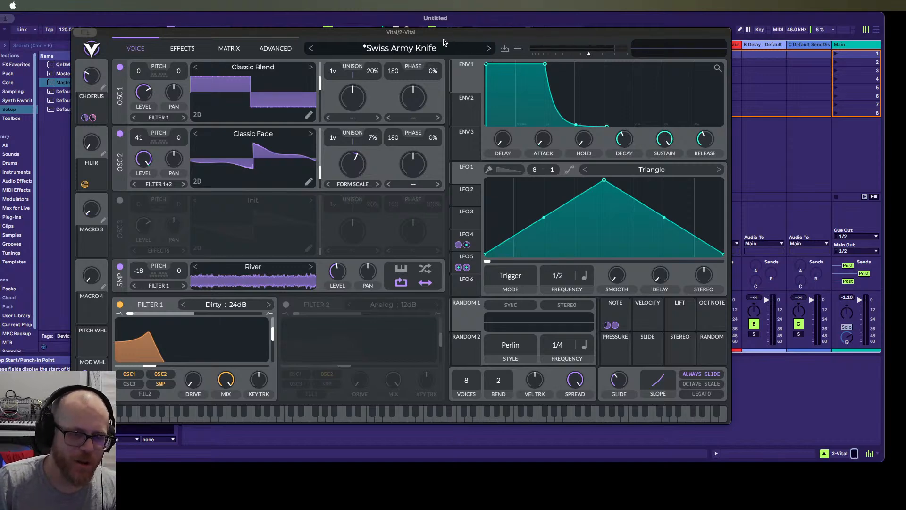
left_click(488, 49)
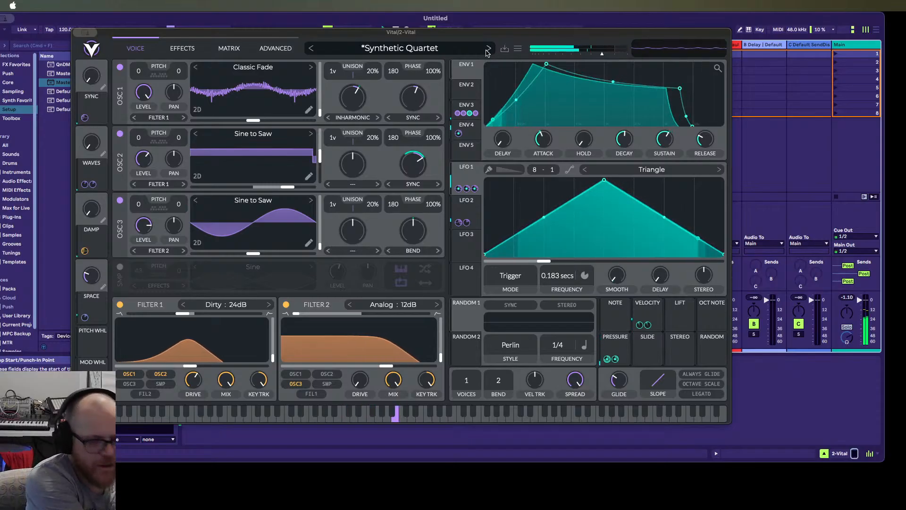
Step through the Text To Wavetable Template, Thumpus and THUNK presets, auditioning them
left_click(488, 49)
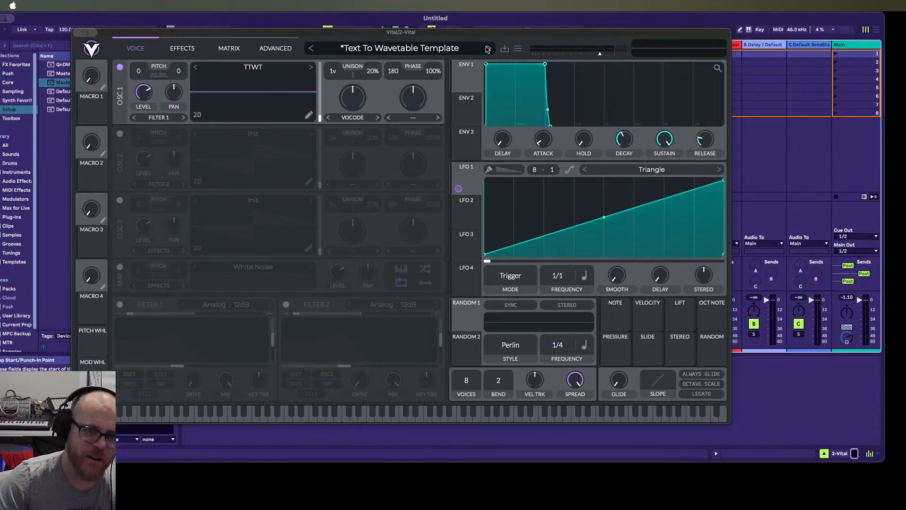
left_click(487, 49)
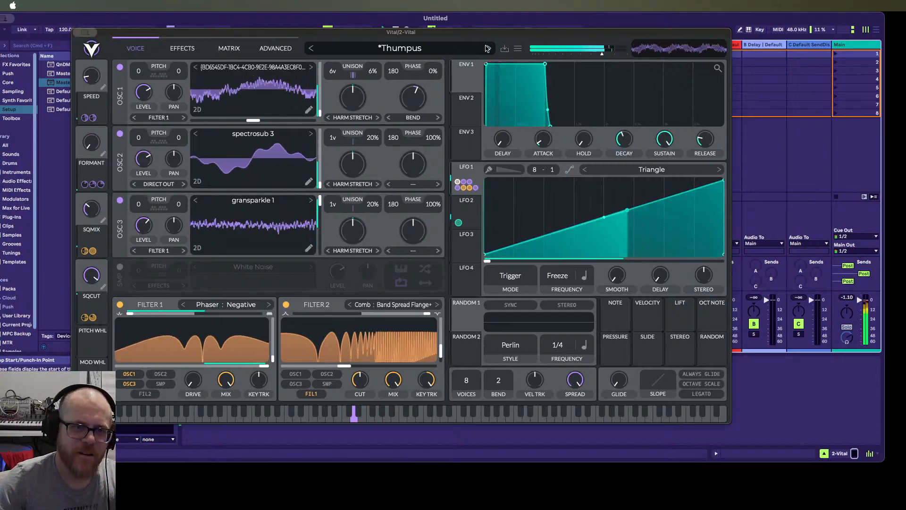
left_click(488, 48)
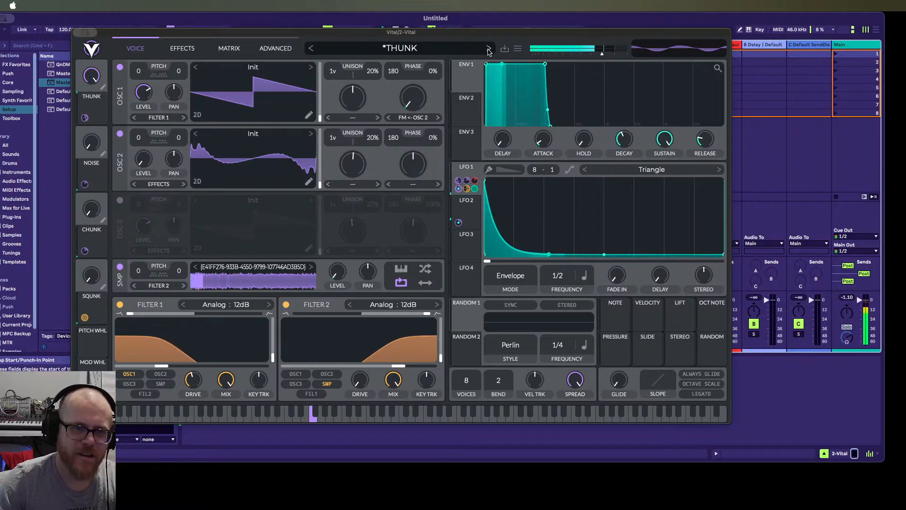
Audition the Touch Tone and VLT Future Gun presets and advance to A happy ending of the world
left_click(488, 48)
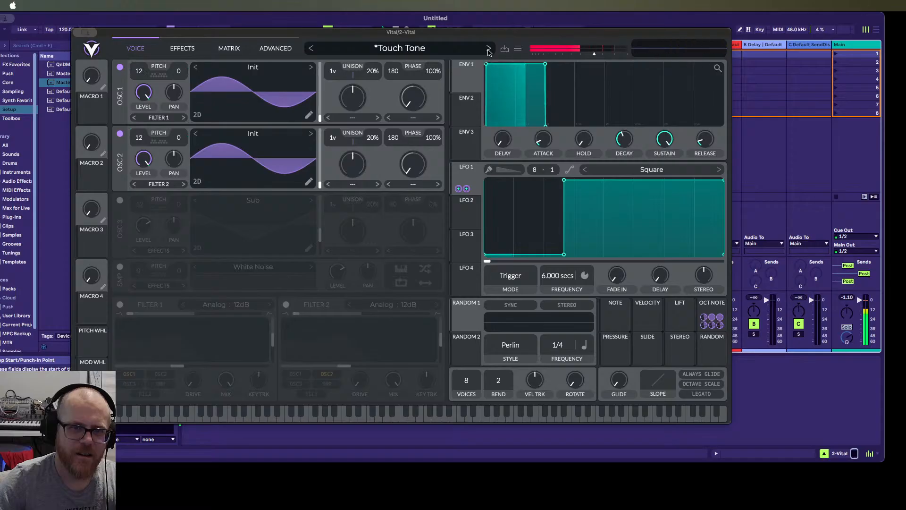
left_click(488, 50)
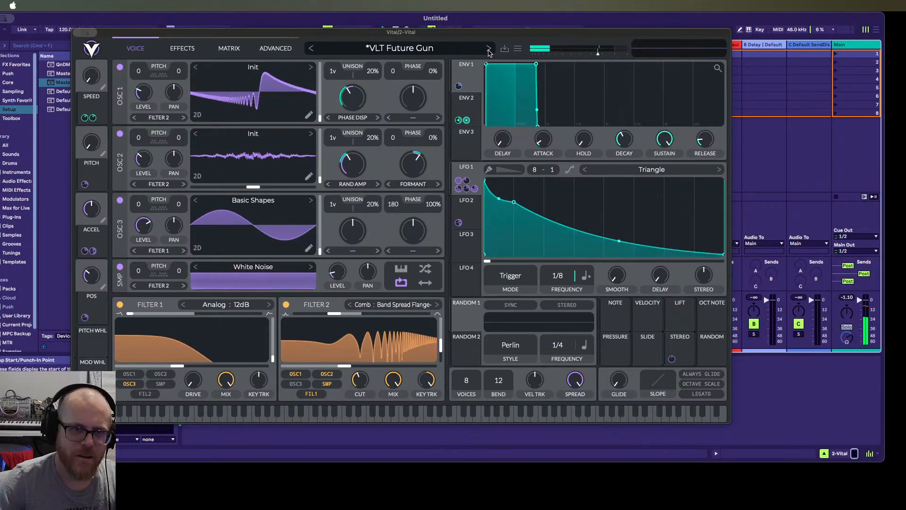
left_click(489, 50)
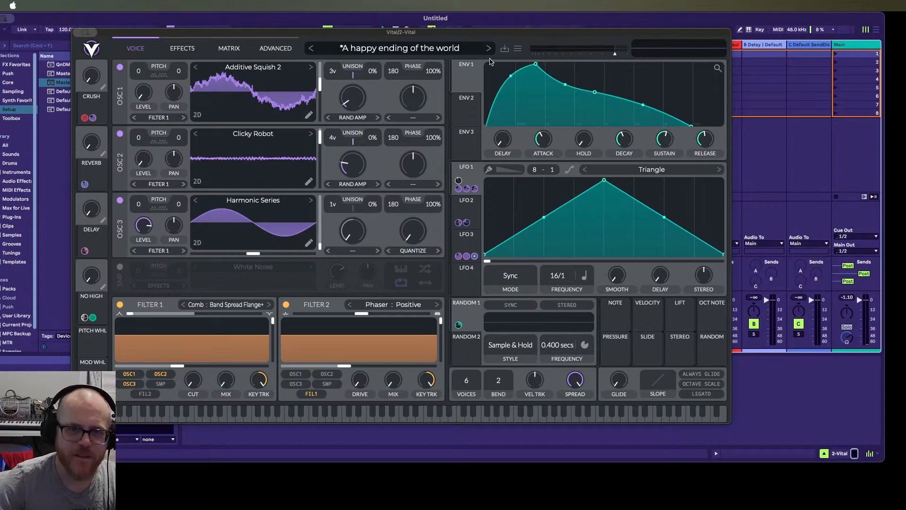
Initialize the preset, enable Filter 1 and Filter 2, and check the available filter models
left_click(518, 49)
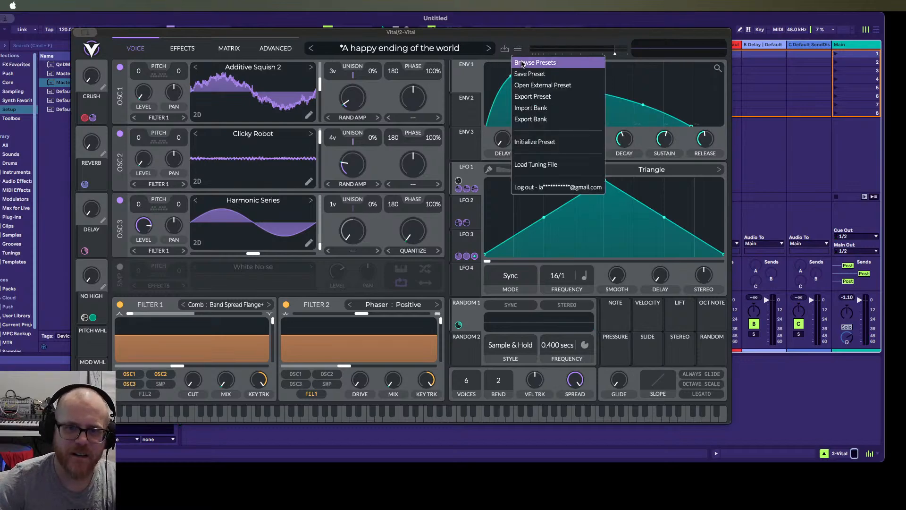
left_click(539, 141)
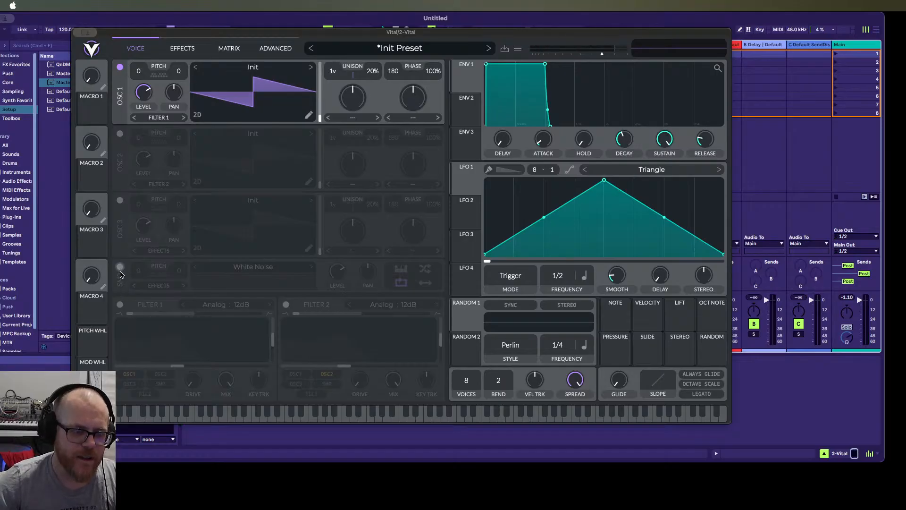
left_click(120, 305)
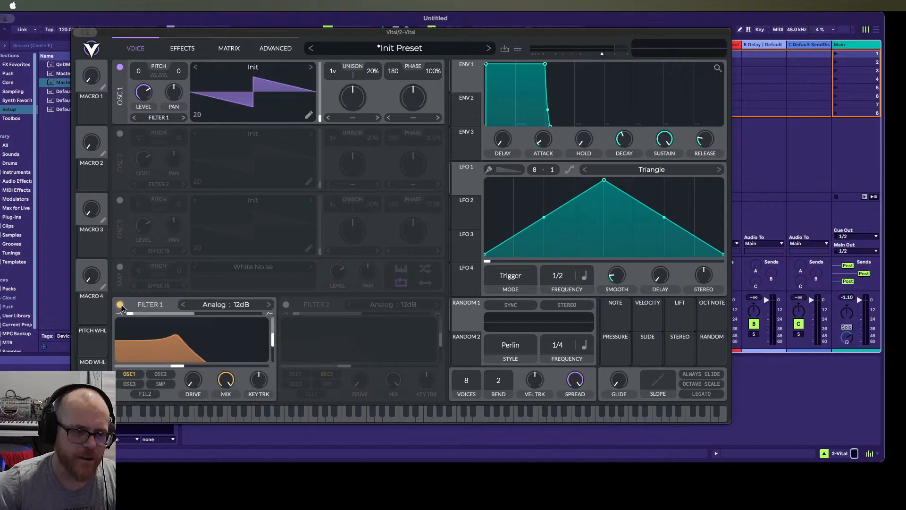
left_click(286, 304)
left_click(242, 305)
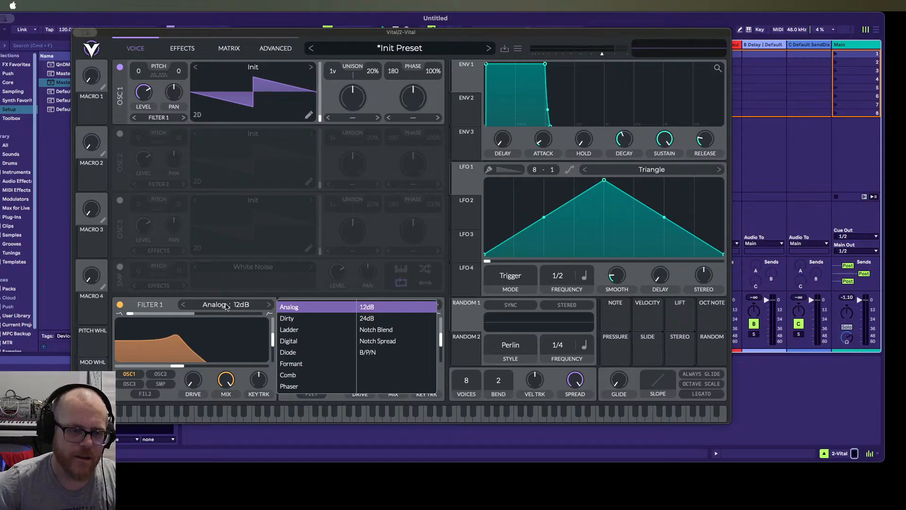
left_click(164, 307)
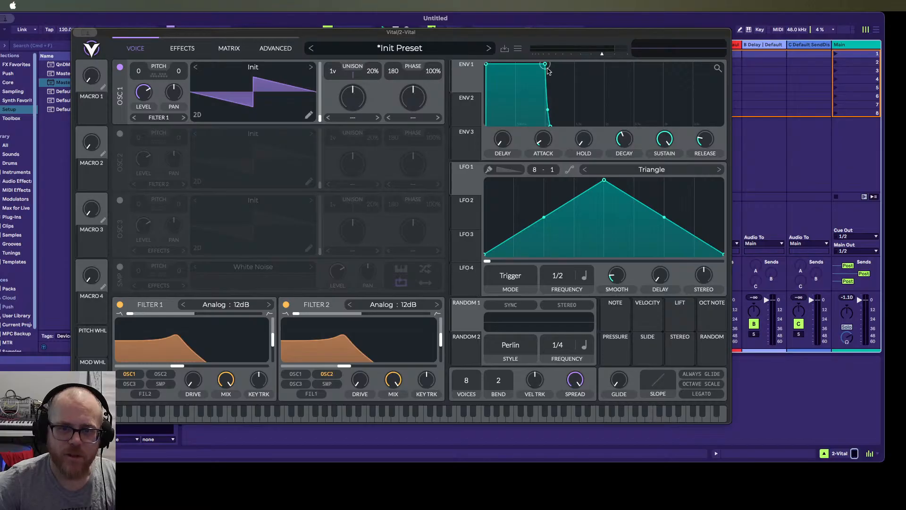
Reshape envelope 1 with a lower sustain, a shorter decay and a curved decay slope, and display envelope 2
left_click_drag(547, 71, 500, 73)
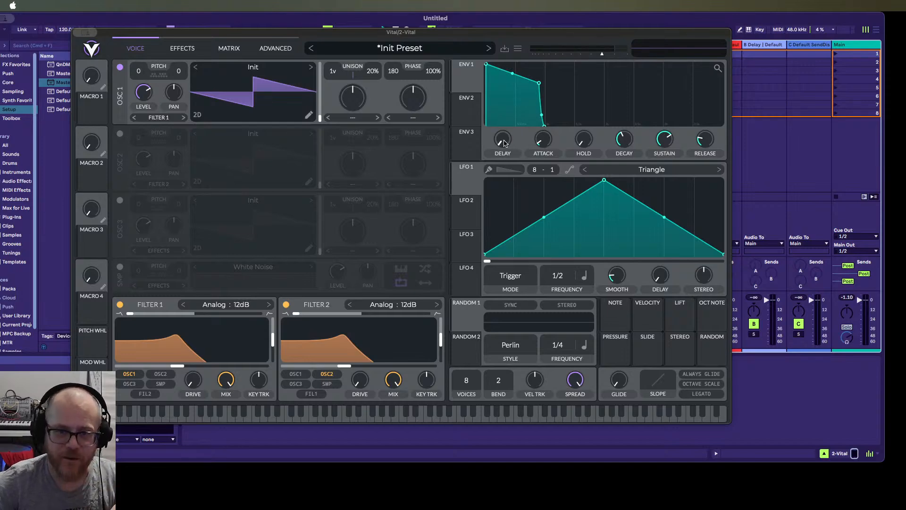
mouse_move(502, 140)
left_click_drag(503, 127, 528, 162)
left_click_drag(579, 138, 574, 97)
double_click(583, 140)
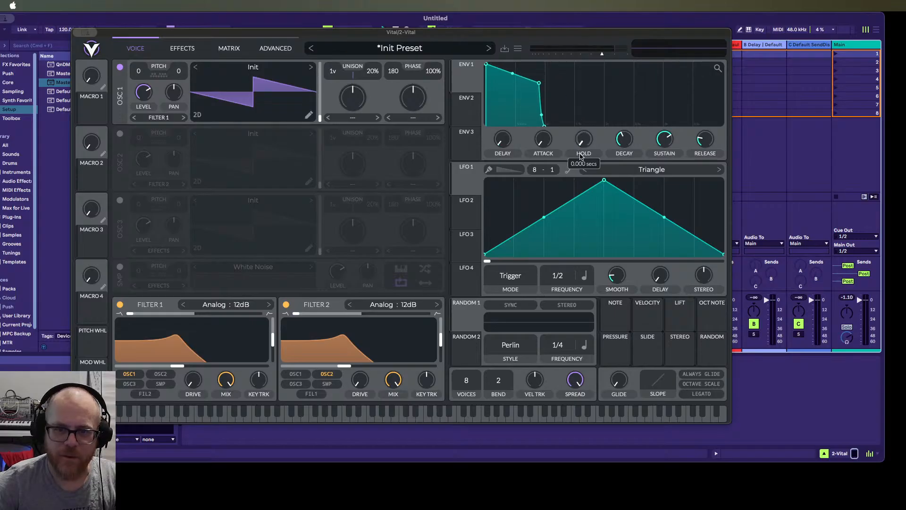
left_click_drag(623, 141, 598, 52)
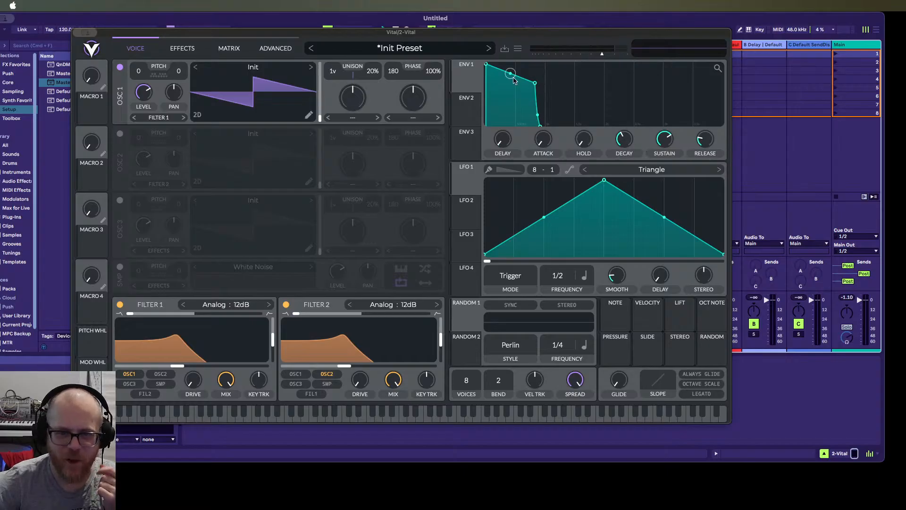
left_click_drag(511, 74, 507, 95)
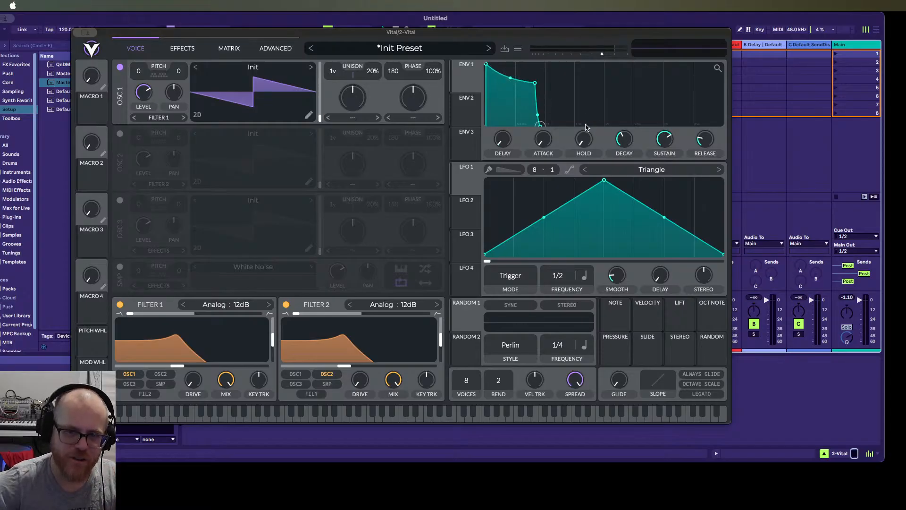
left_click(472, 142)
left_click(455, 100)
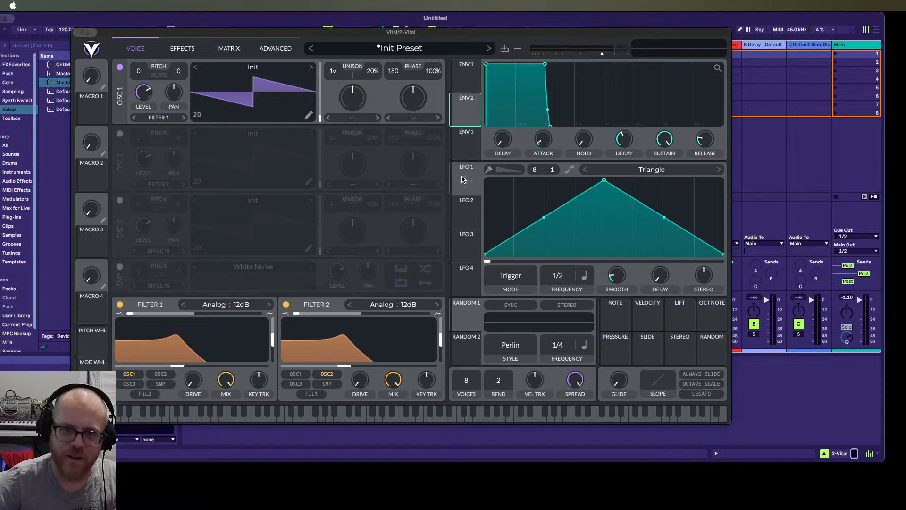
Paint a series of descending ramps across LFO 1 with the Down brush pattern
left_click(509, 173)
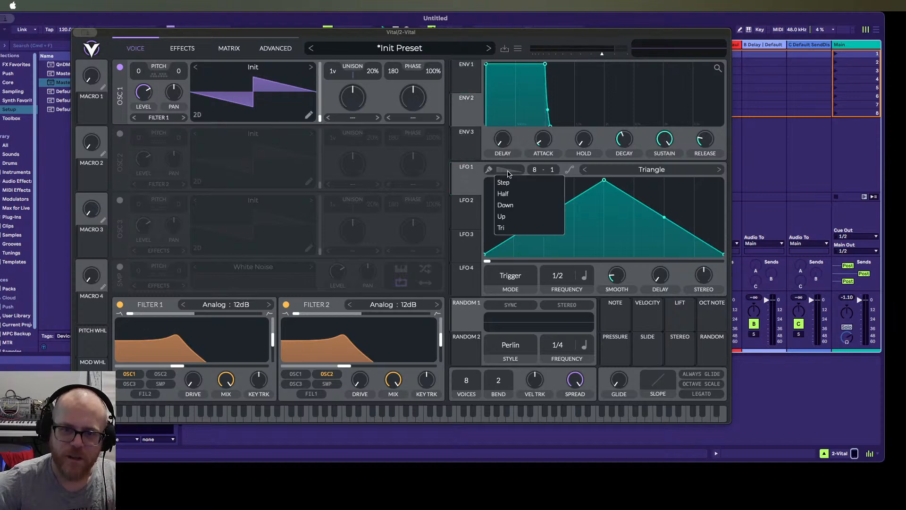
left_click(508, 170)
left_click(509, 171)
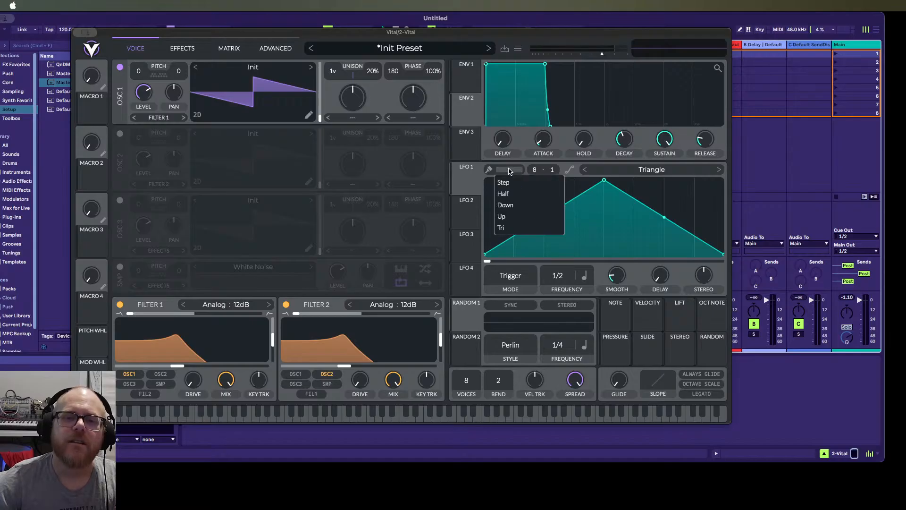
left_click(504, 203)
left_click(509, 171)
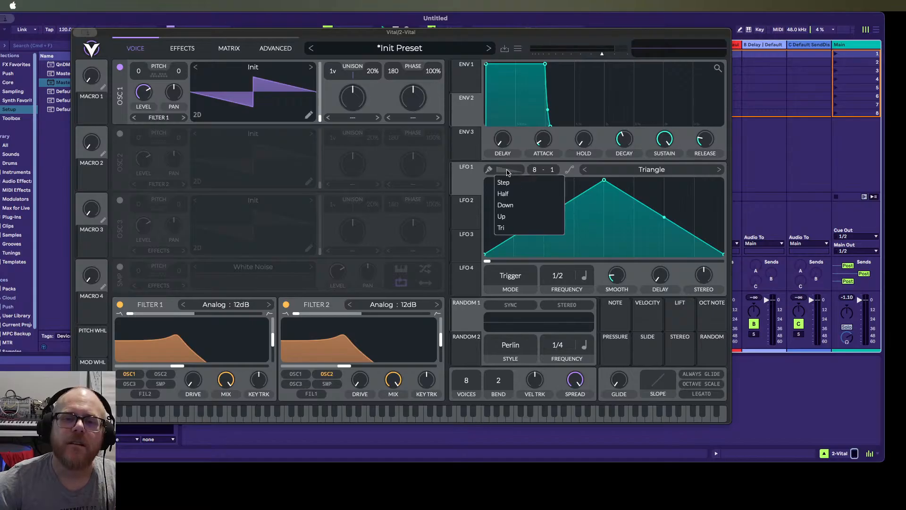
left_click(489, 171)
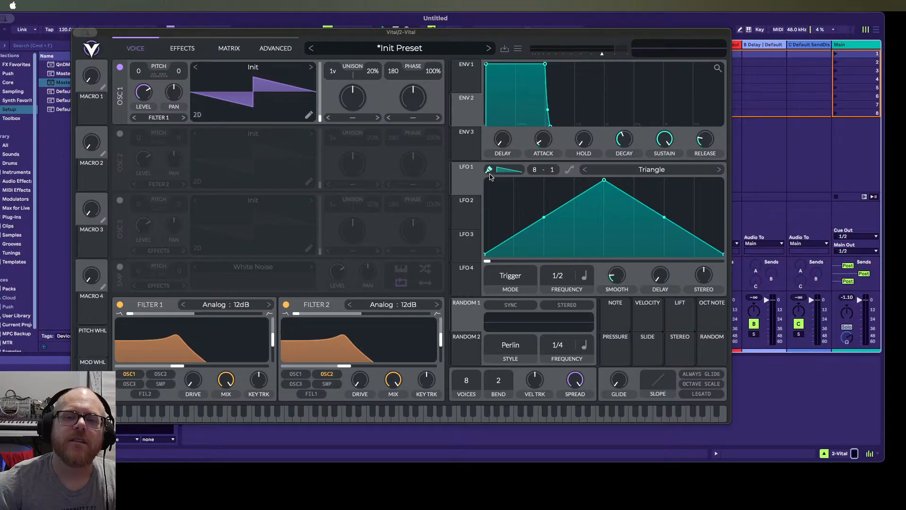
mouse_move(522, 196)
left_mouse_down()
mouse_move(594, 250)
mouse_move(653, 215)
left_mouse_up()
Paint flat steps across LFO 1 with the Step brush pattern and leave paint mode
left_click(509, 169)
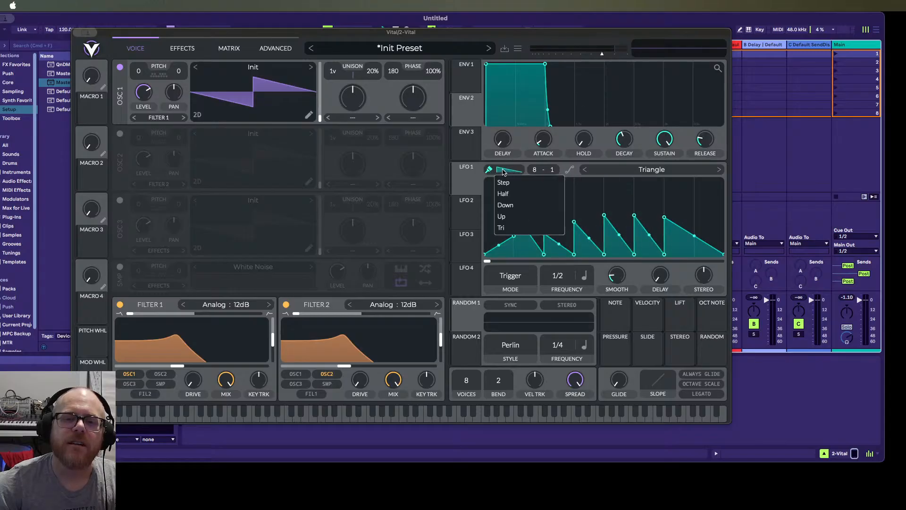
left_click(501, 179)
mouse_move(499, 195)
left_mouse_down()
mouse_move(590, 218)
mouse_move(637, 218)
mouse_move(573, 218)
left_mouse_up()
left_click(489, 169)
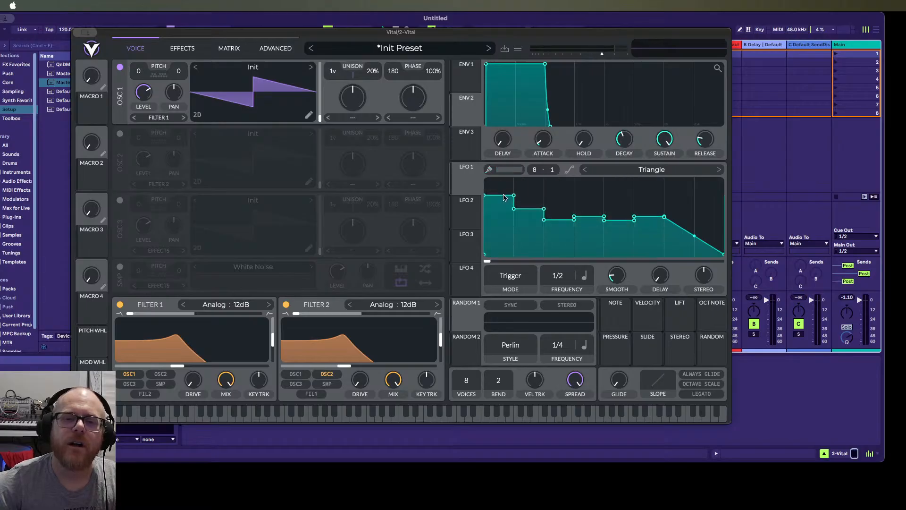
Add a point on LFO 1's second step and lower it into a dip, and try curve smoothing on and off
double_click(530, 212)
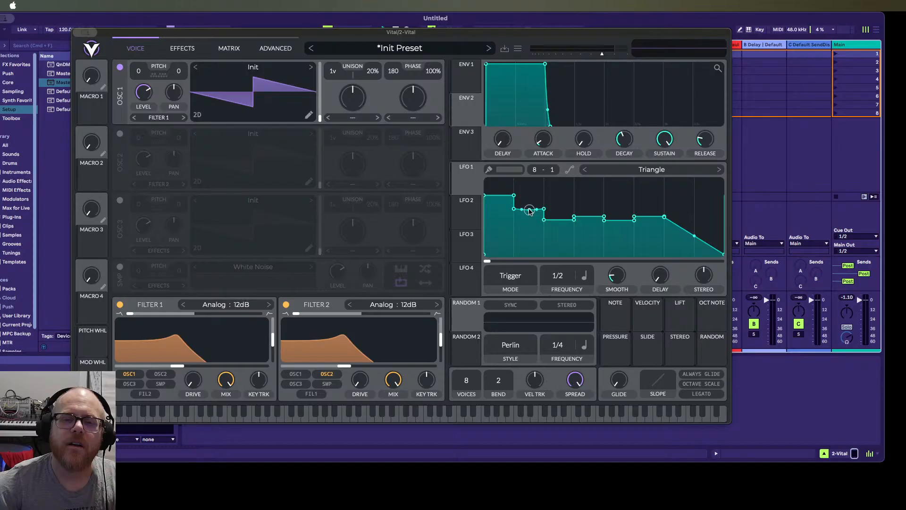
left_click_drag(530, 212, 533, 224)
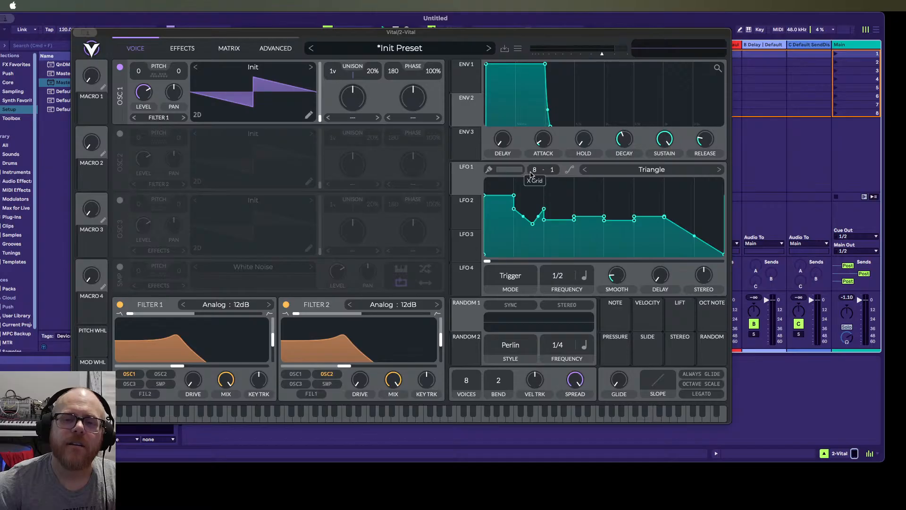
mouse_move(535, 172)
left_mouse_down()
mouse_move(535, 159)
mouse_move(525, 171)
mouse_move(553, 152)
mouse_move(548, 179)
left_mouse_up()
left_click(571, 170)
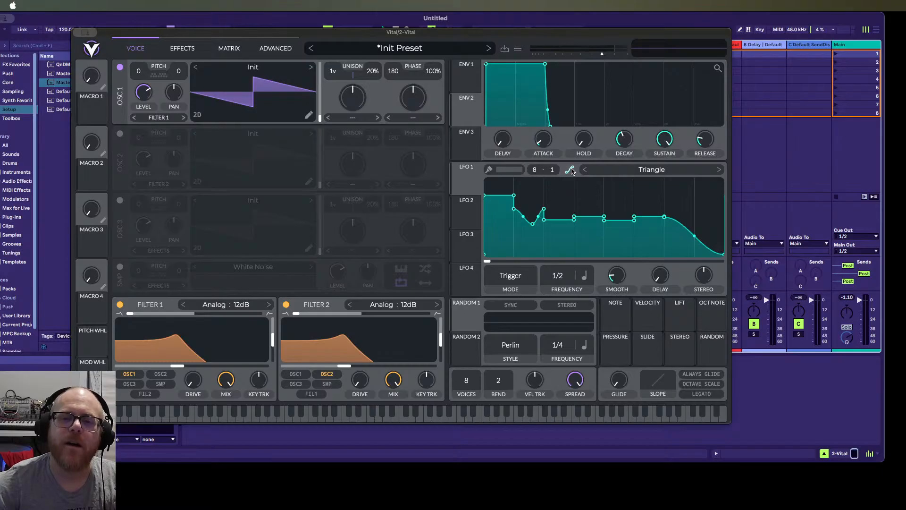
left_click(570, 170)
left_click(571, 169)
left_click(571, 170)
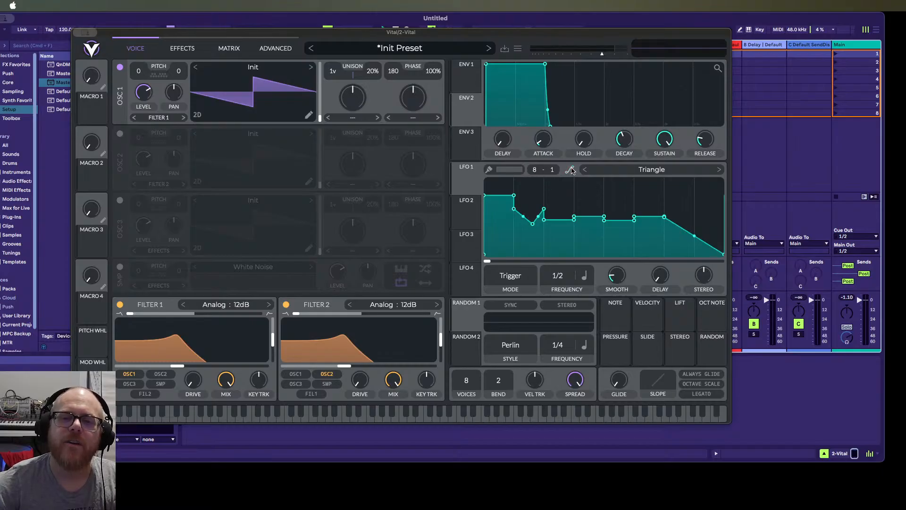
Load the Growing Oscillations shape into LFO 1
left_click(651, 170)
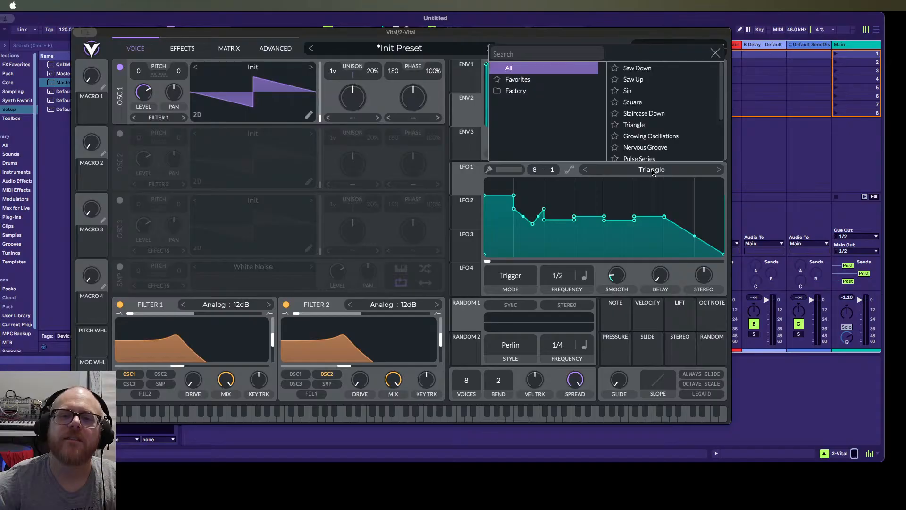
scroll(658, 113, "down", 3)
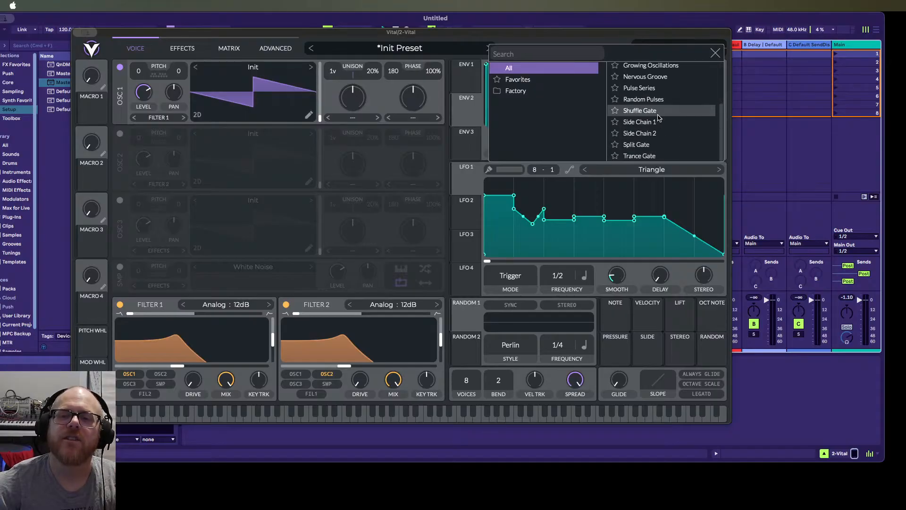
scroll(659, 94, "up", 1)
left_click(659, 71)
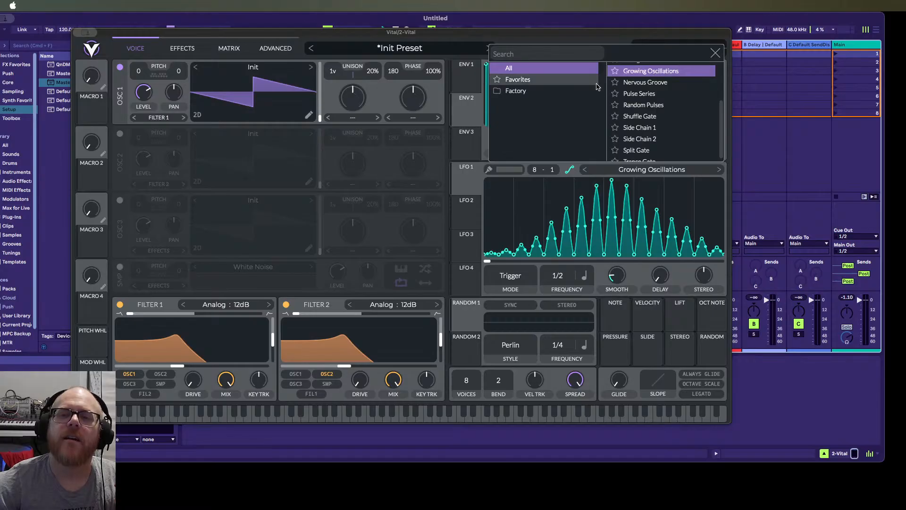
Check the favorites and read through the complete list of LFO shapes, and close the shape browser
left_click(576, 80)
left_click(558, 69)
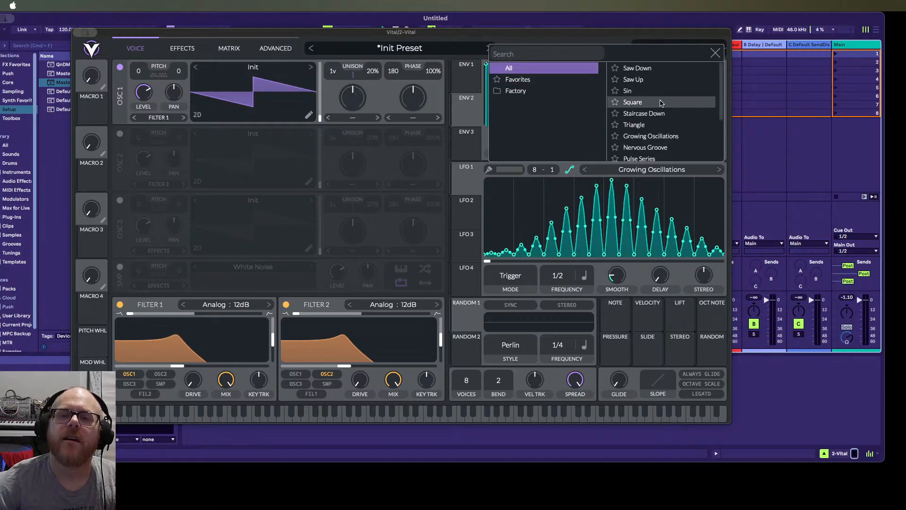
scroll(656, 105, "down", 3)
scroll(647, 95, "up", 3)
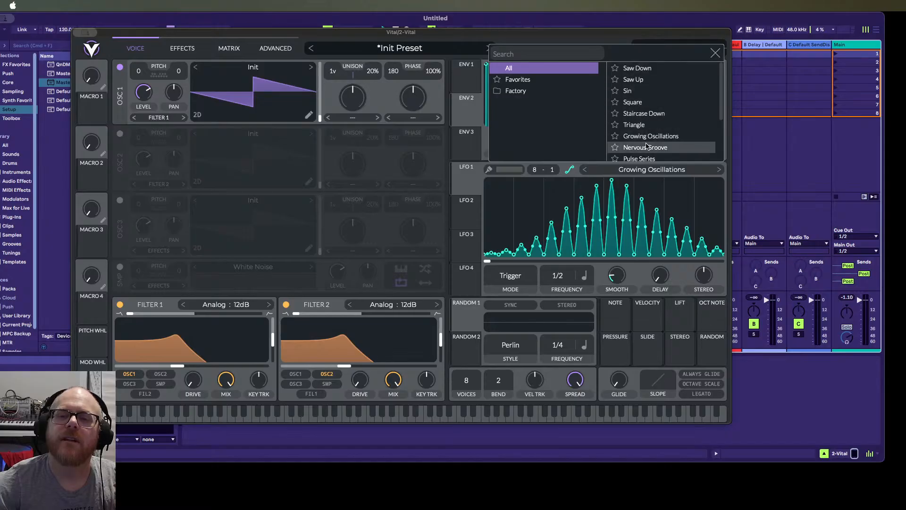
scroll(646, 152, "down", 1)
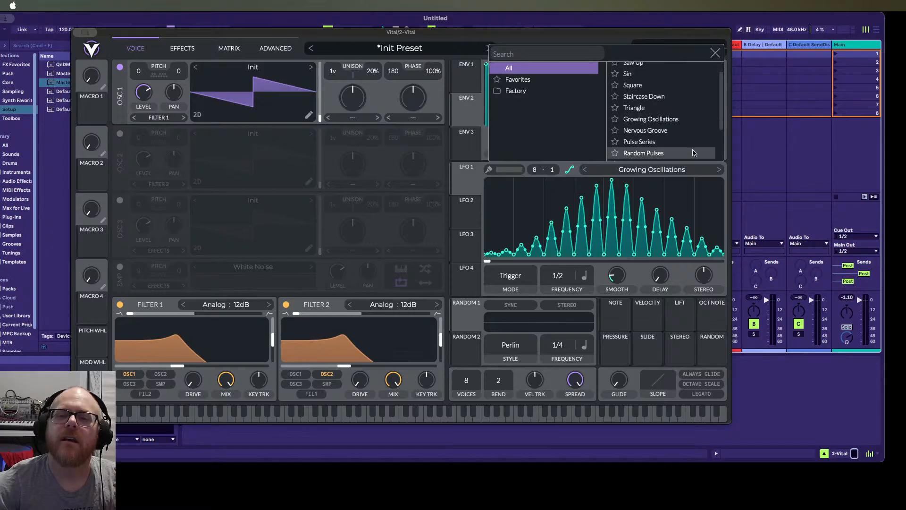
scroll(675, 150, "down", 3)
scroll(670, 143, "down", 3)
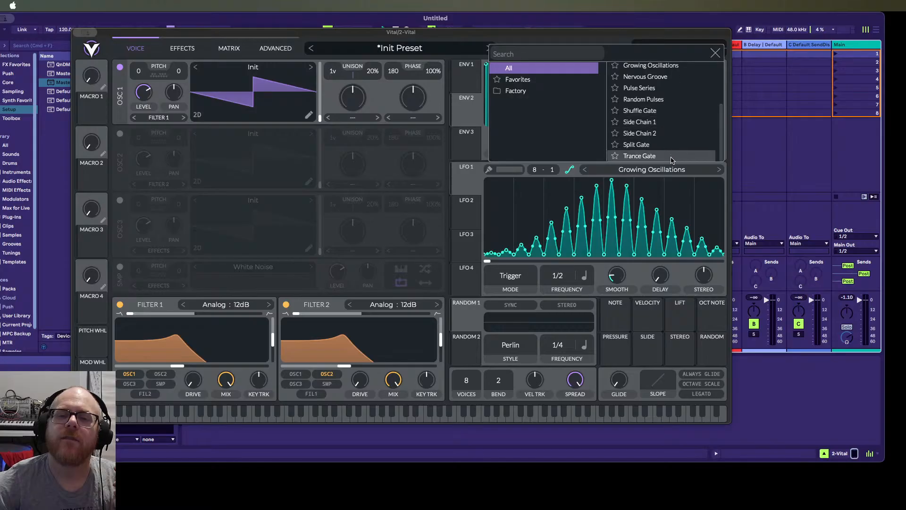
left_click(715, 53)
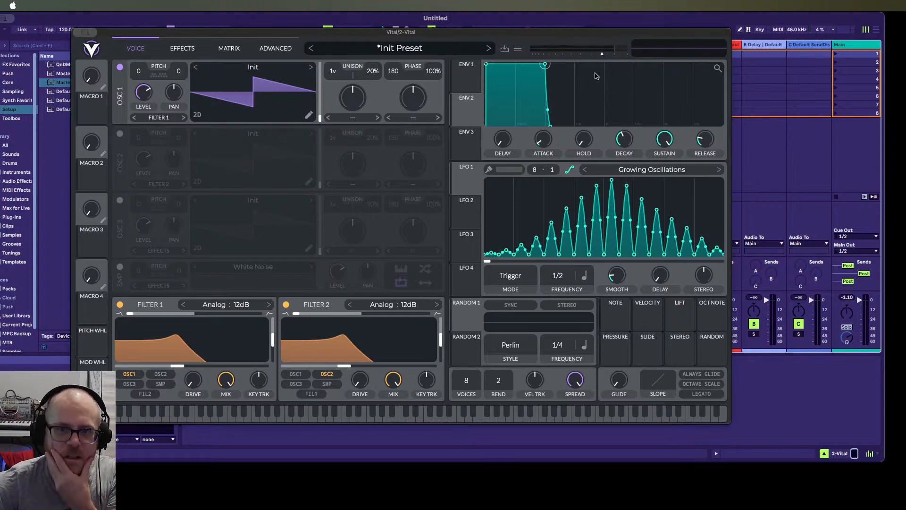
Look through the factory LFO shapes for LFO 1, return to the complete list, and close the shape browser
left_click_drag(589, 74, 598, 89)
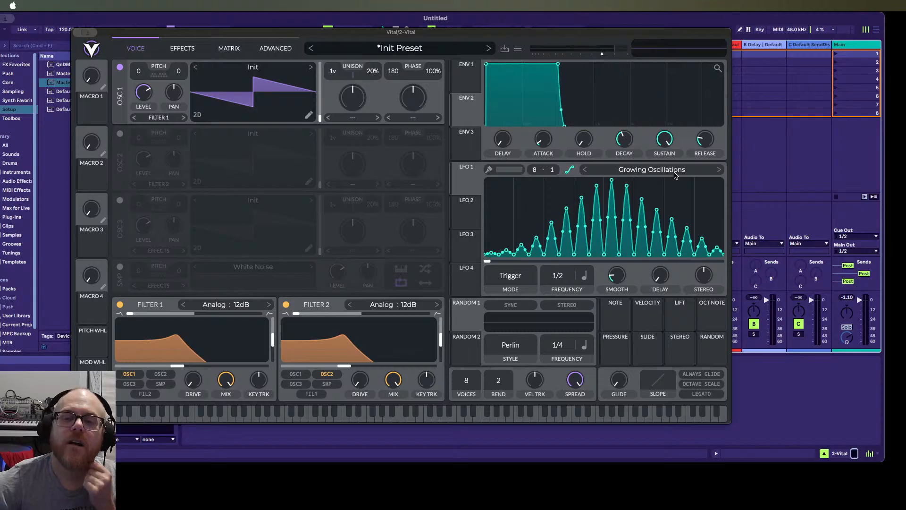
left_click(674, 172)
left_click(519, 92)
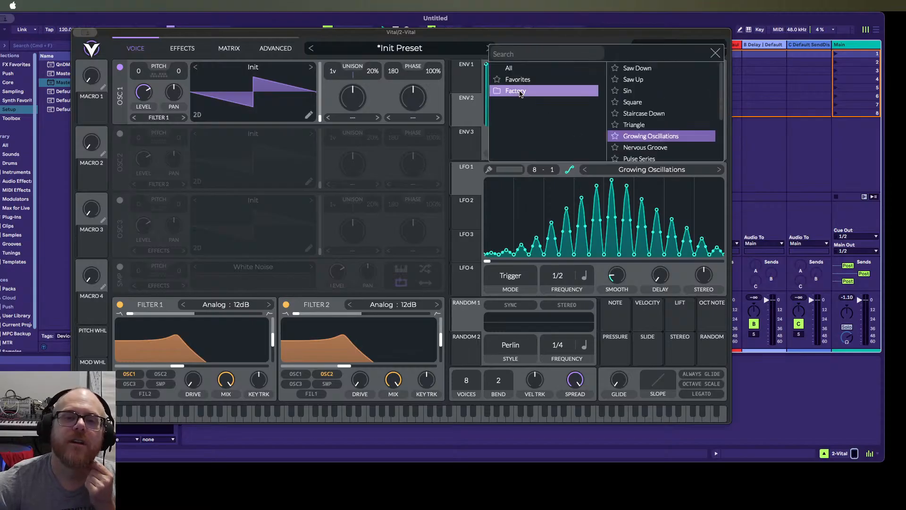
scroll(651, 114, "down", 3)
scroll(650, 115, "up", 3)
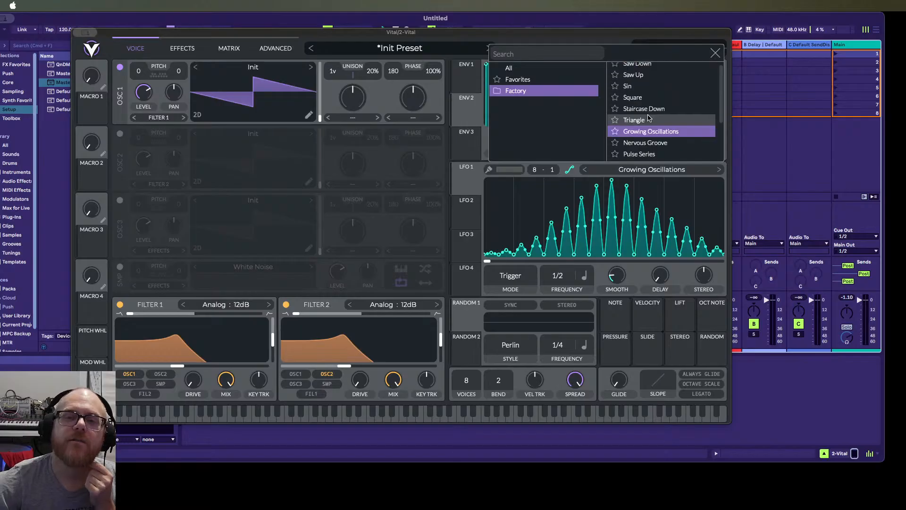
left_click(509, 68)
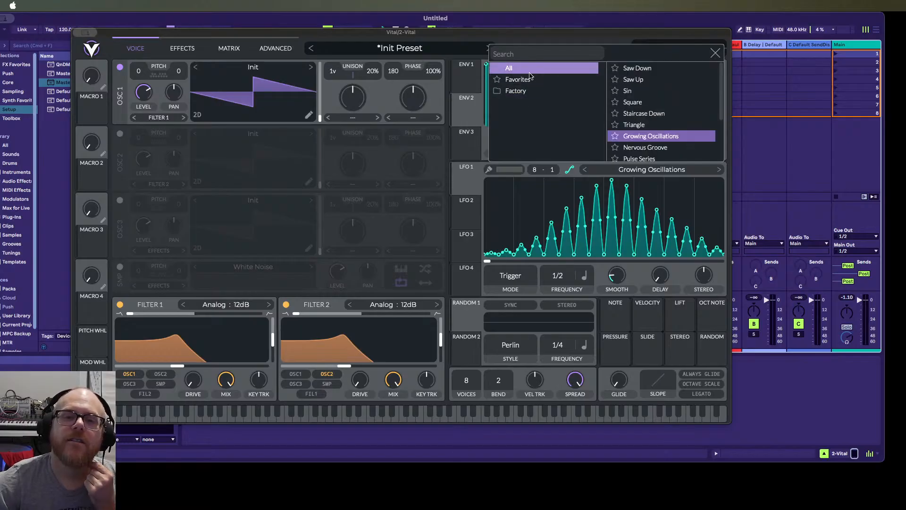
left_click(713, 53)
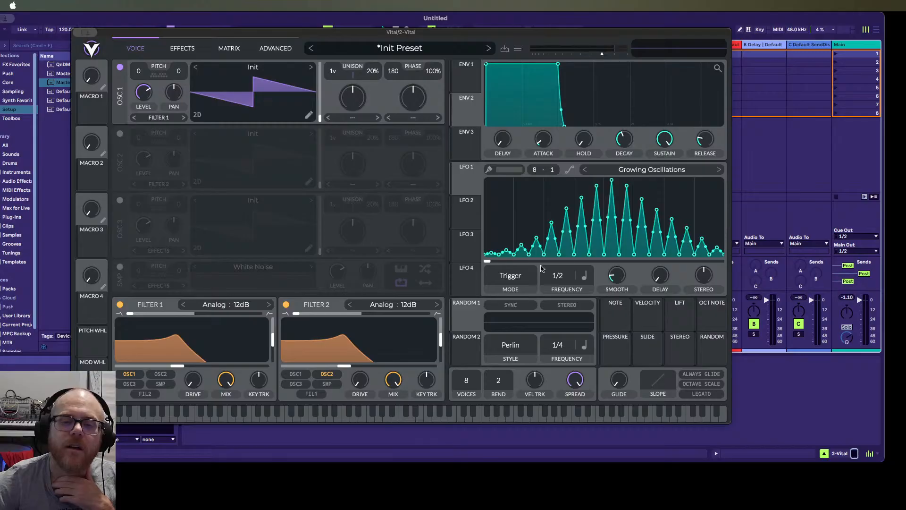
Reopen the shape browser for LFO 1 and view the available paint brush patterns without choosing one
left_click(646, 173)
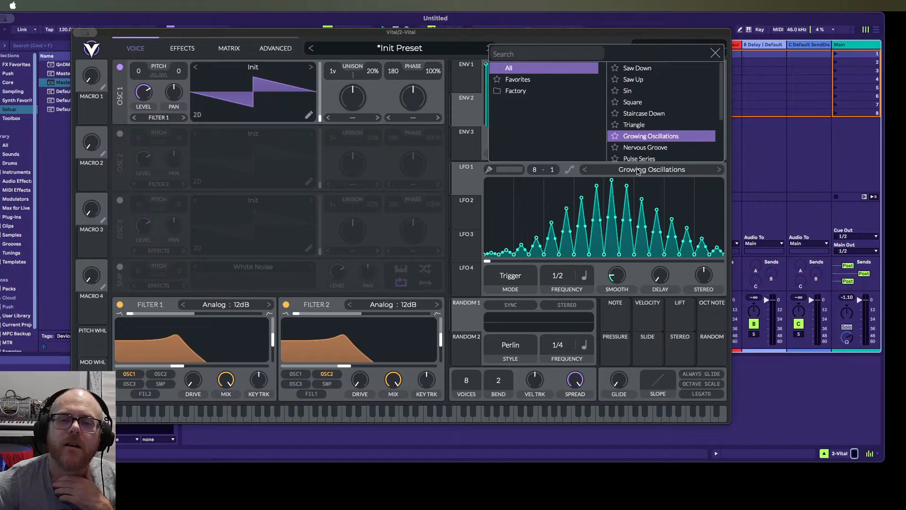
left_click(495, 170)
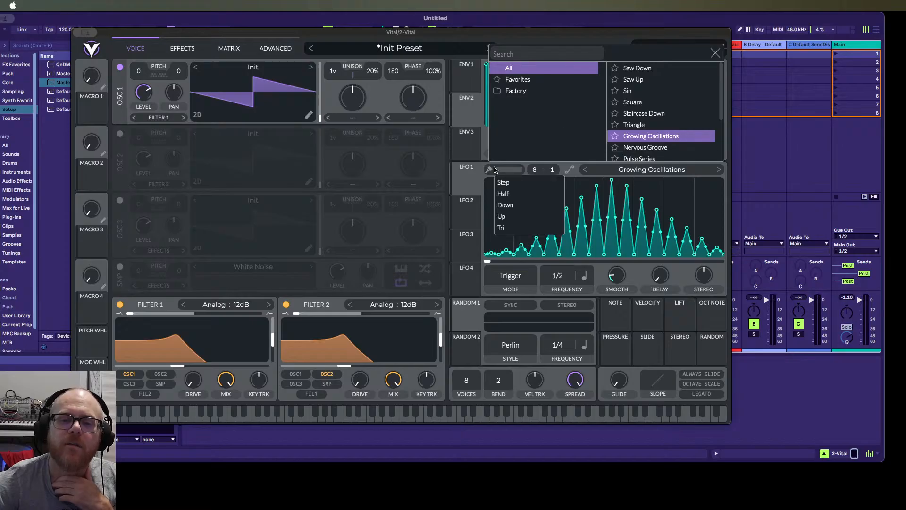
left_click(576, 171)
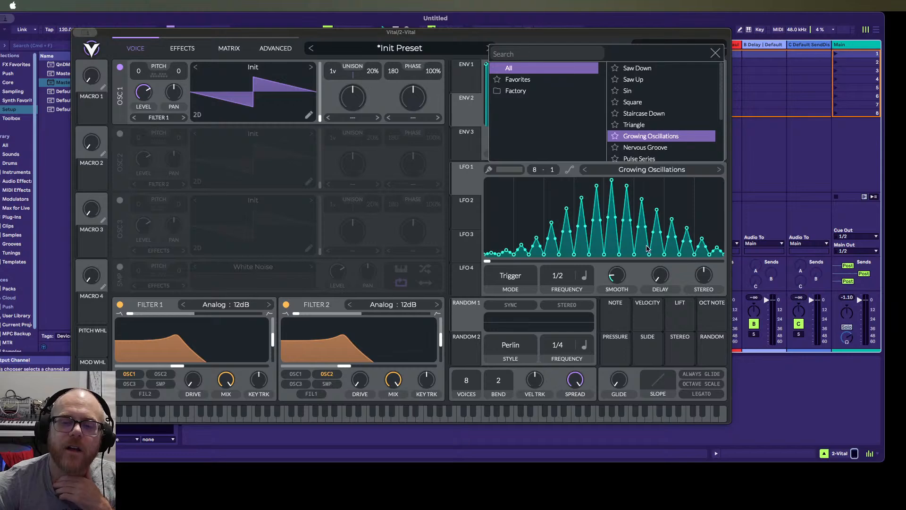
Try Random 1 with the Lorenz Attractor style, switching its sync and stereo options on and off
left_click(455, 316)
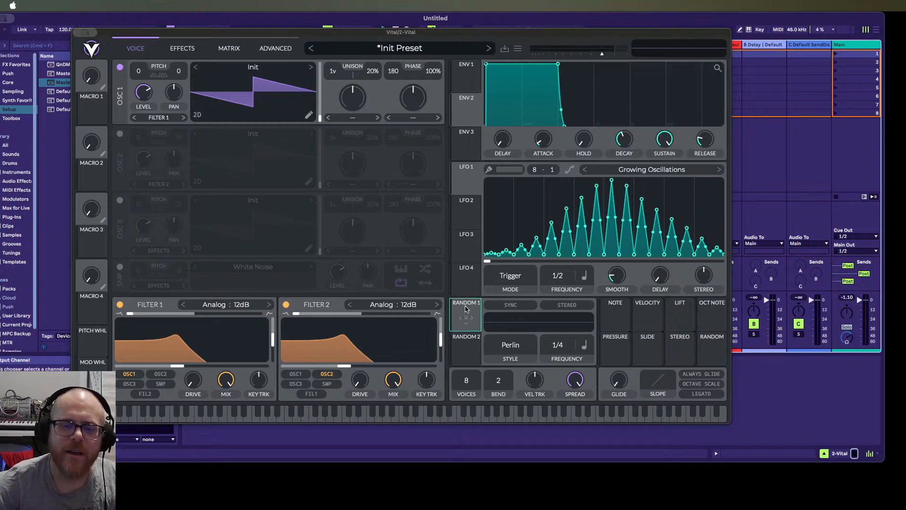
left_click(510, 305)
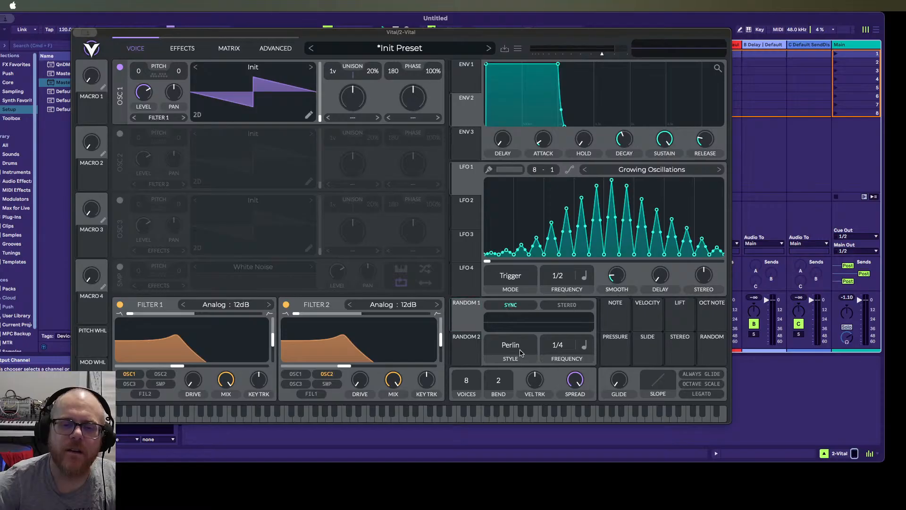
left_click(518, 346)
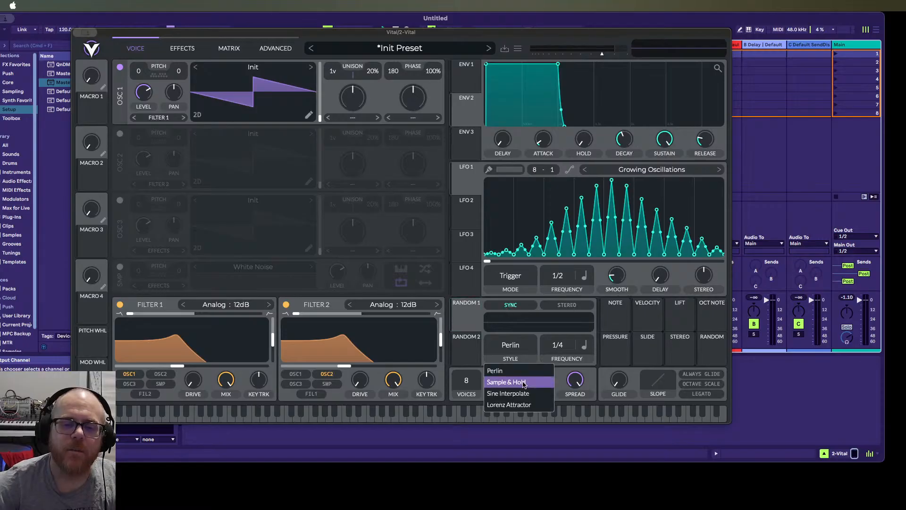
left_click(529, 406)
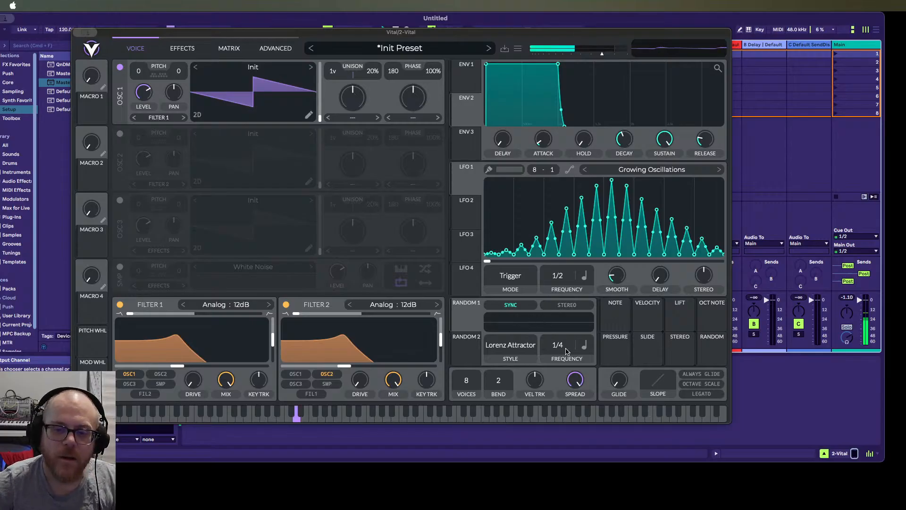
left_click(566, 306)
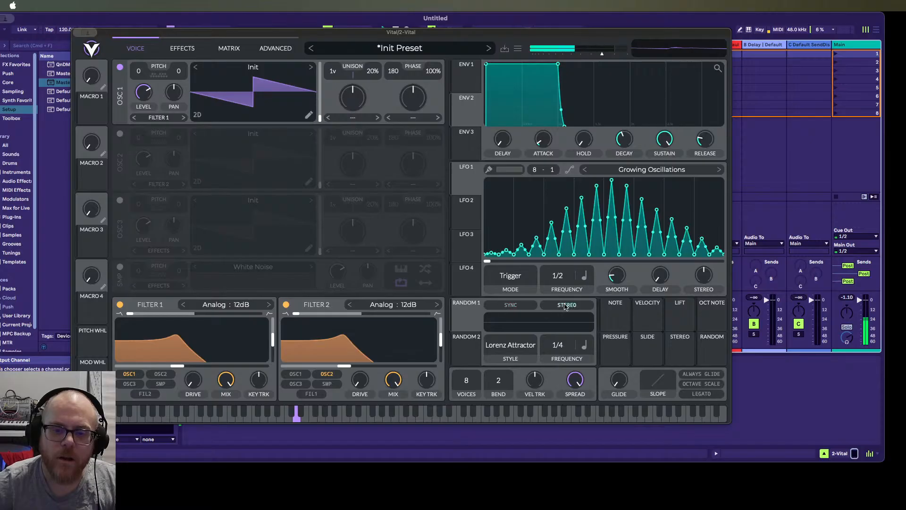
left_click(557, 309)
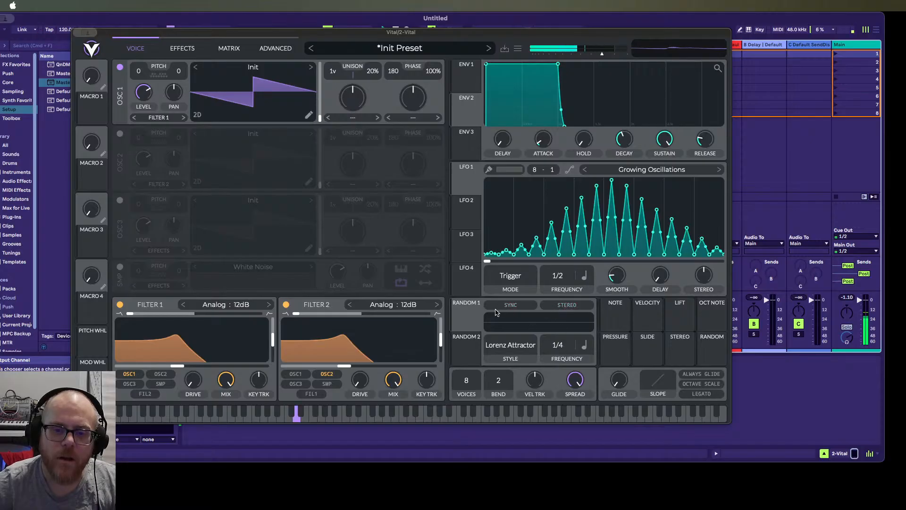
Set the style of the Random 1 modulator to Sine Interpolate
left_click(467, 310)
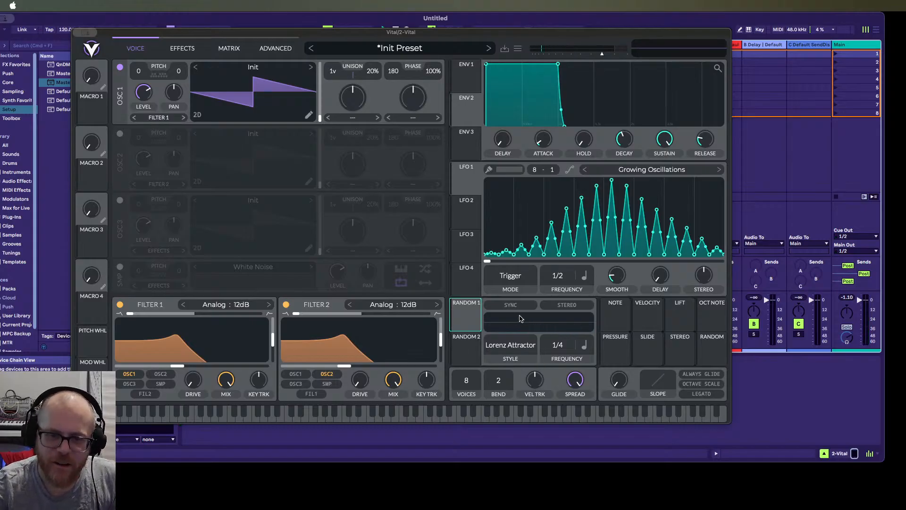
left_click(516, 346)
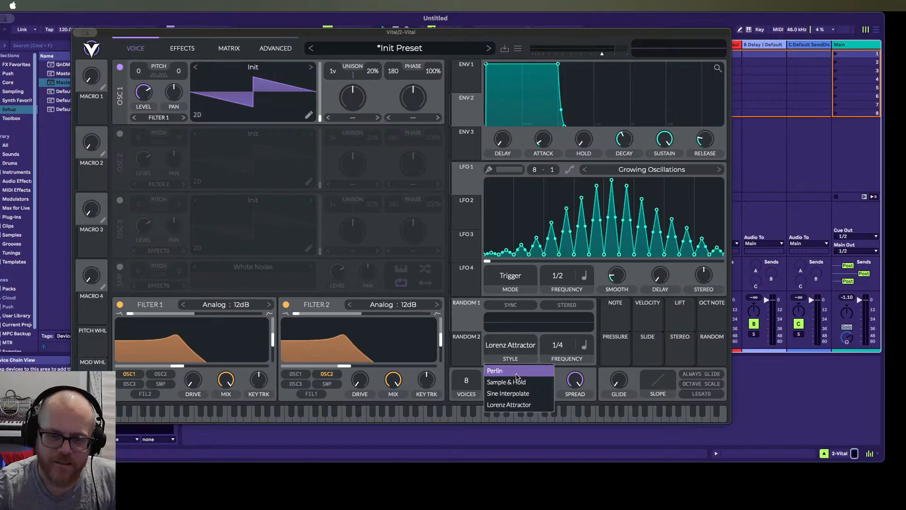
left_click(522, 394)
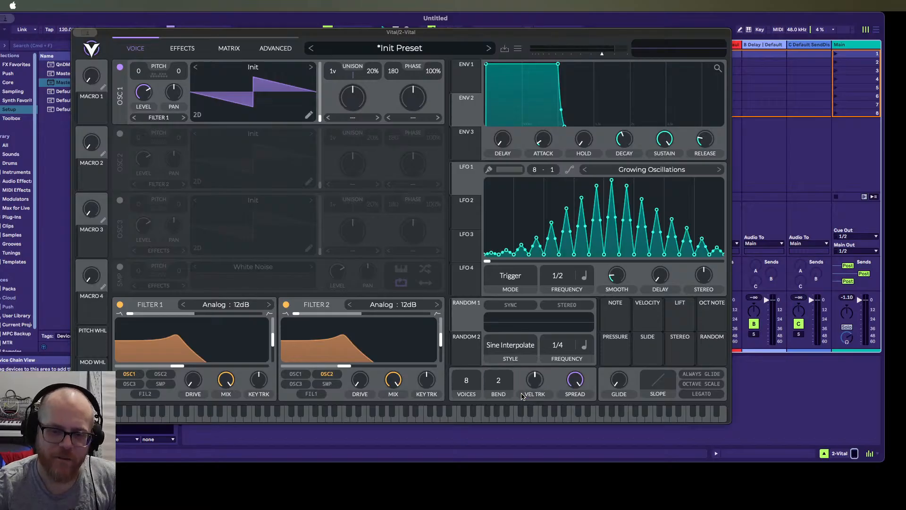
left_click(467, 319)
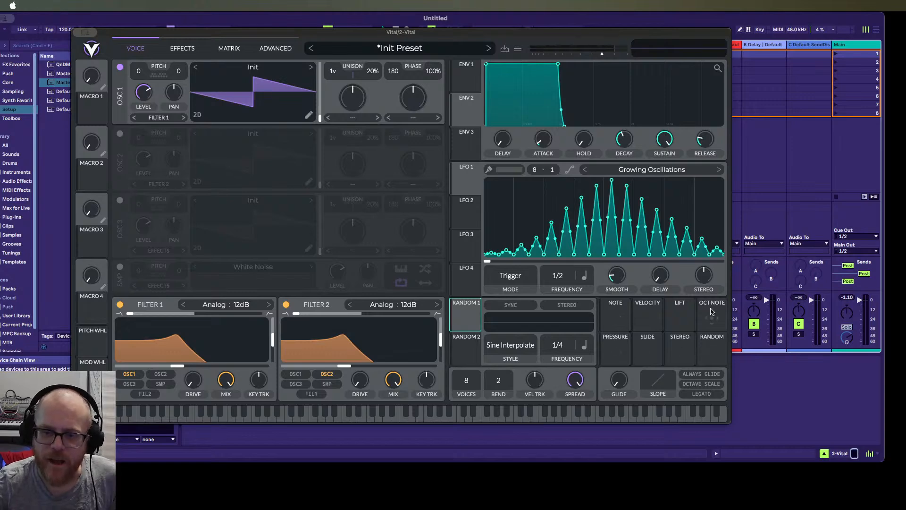
Try modulating Envelope 2's attack with Velocity at positive and negative amounts, and remove the modulation
left_click(684, 306)
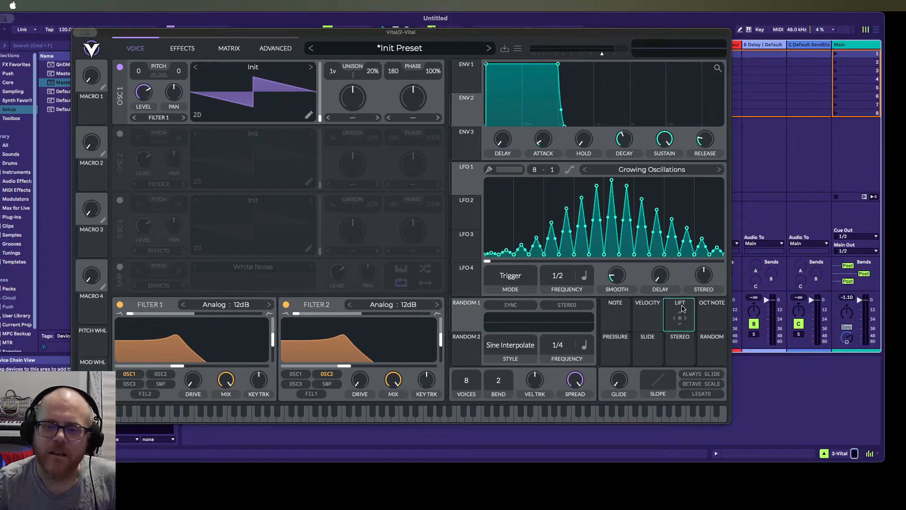
left_click_drag(682, 308, 543, 138)
left_click(648, 315)
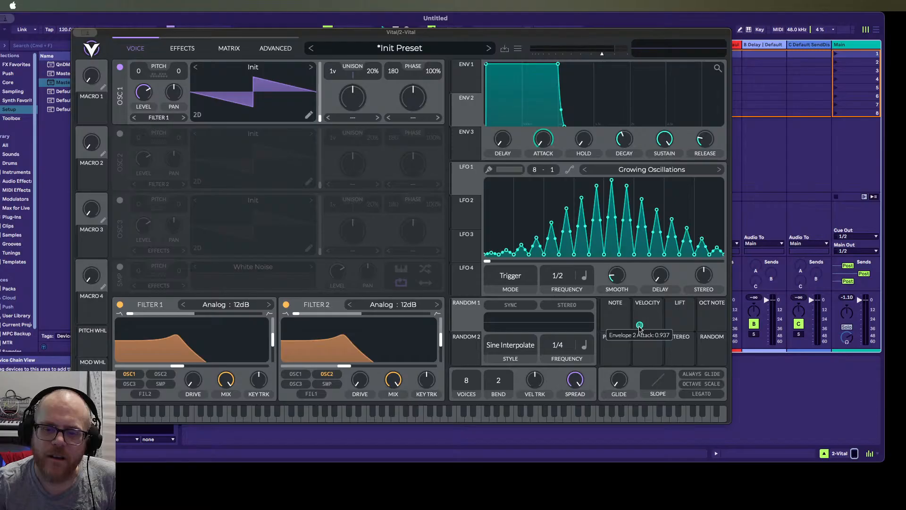
left_click_drag(639, 324, 640, 326)
left_click_drag(639, 325, 639, 325)
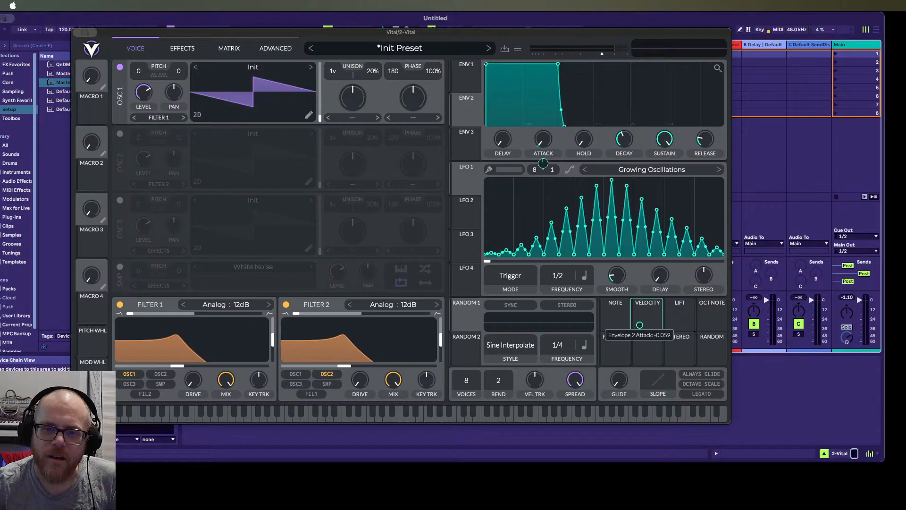
right_click(640, 325)
left_click(640, 331)
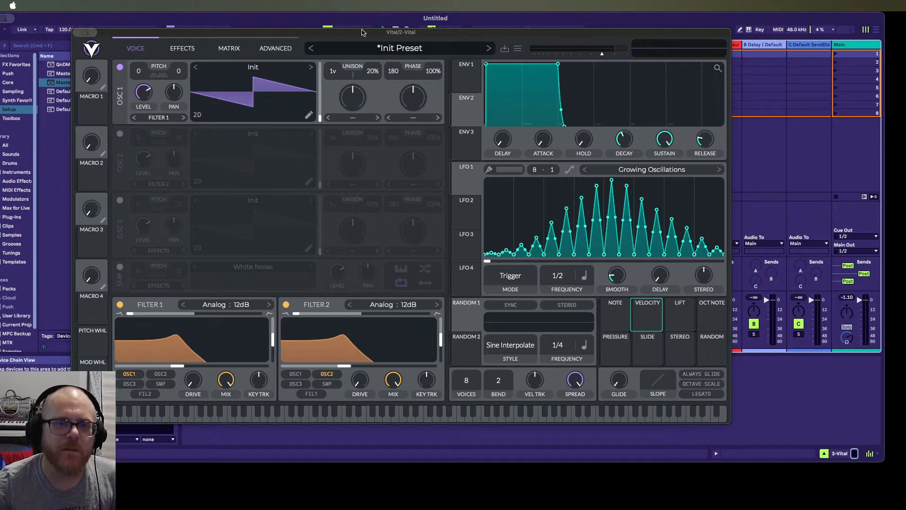
Show the effects section and enable Chorus and Compressor, trying Distortion on and off
left_click(180, 50)
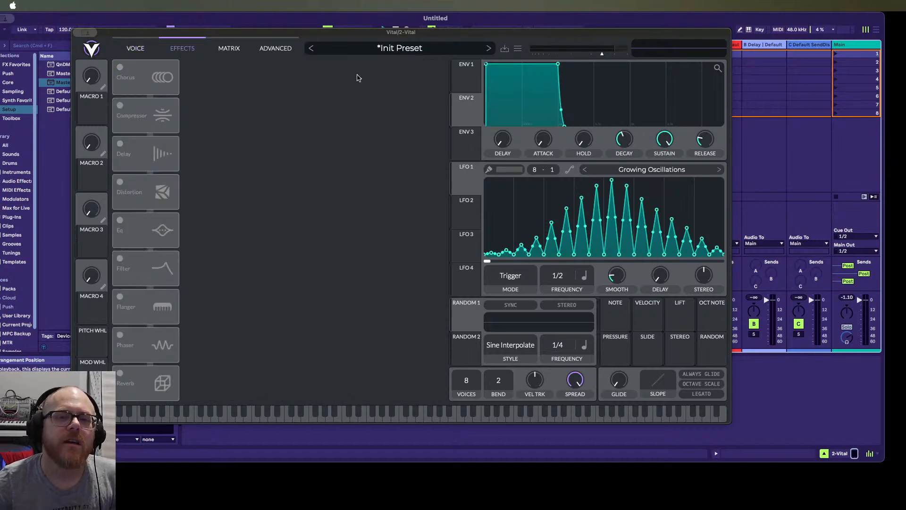
left_click(121, 67)
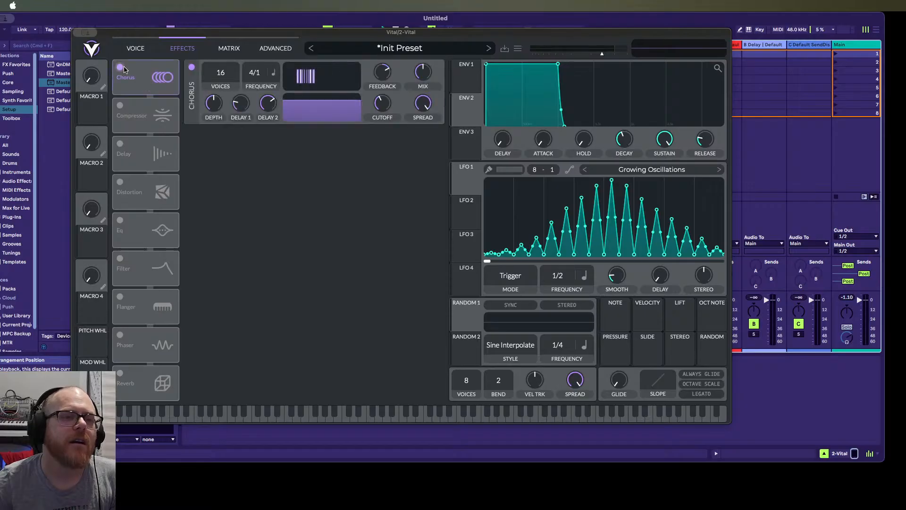
left_click(121, 68)
left_click(121, 67)
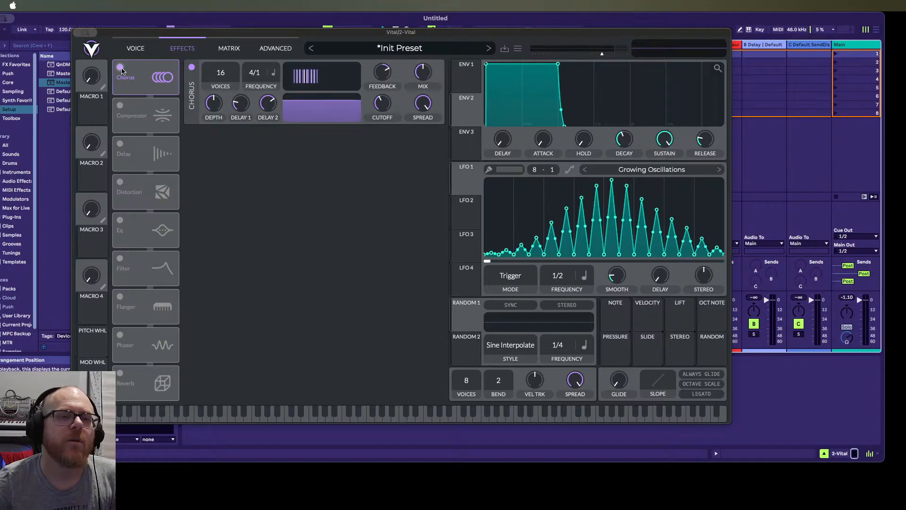
left_click(120, 106)
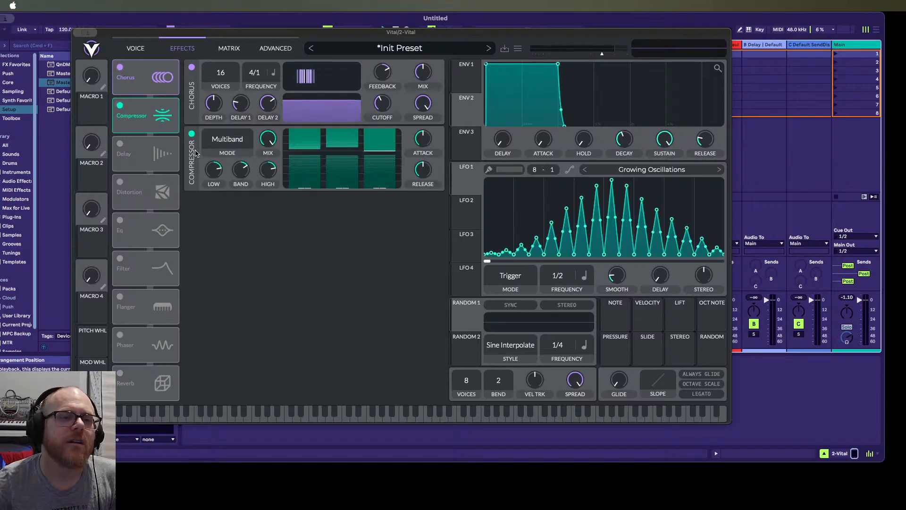
left_click(121, 183)
left_click(121, 182)
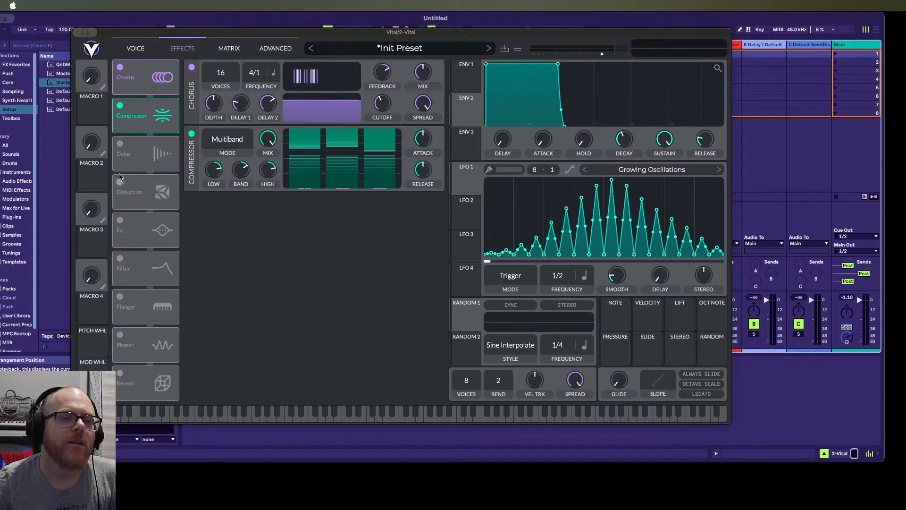
Toggle the Chorus and Compressor effects off and on, and leave both disabled
left_click(120, 67)
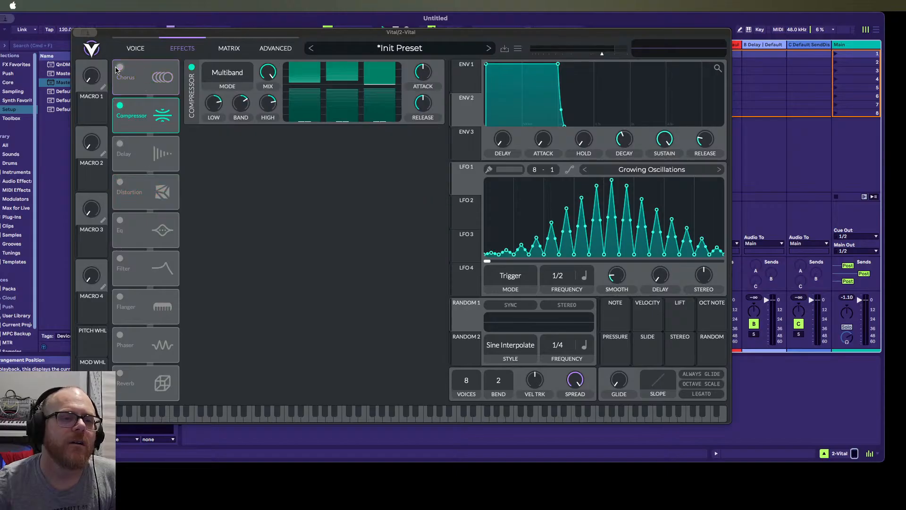
left_click(120, 106)
left_click(120, 106)
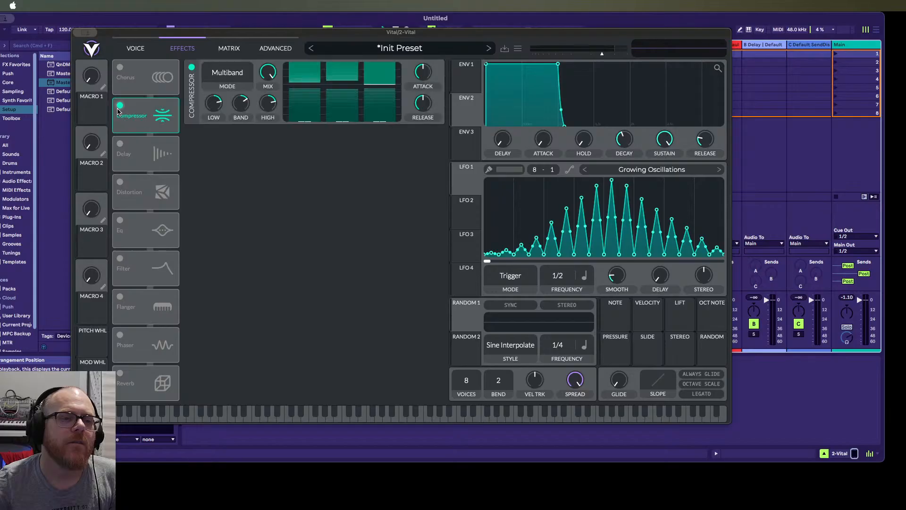
left_click(120, 68)
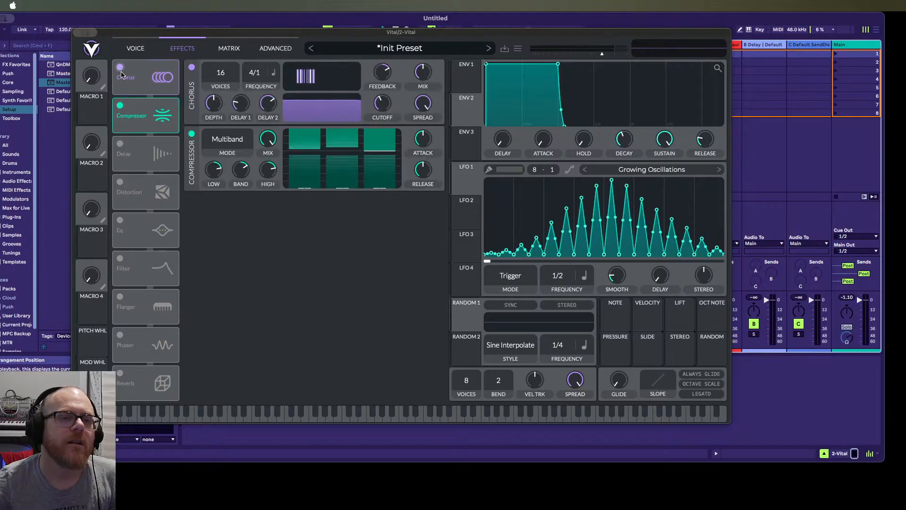
left_click(121, 71)
left_click(120, 106)
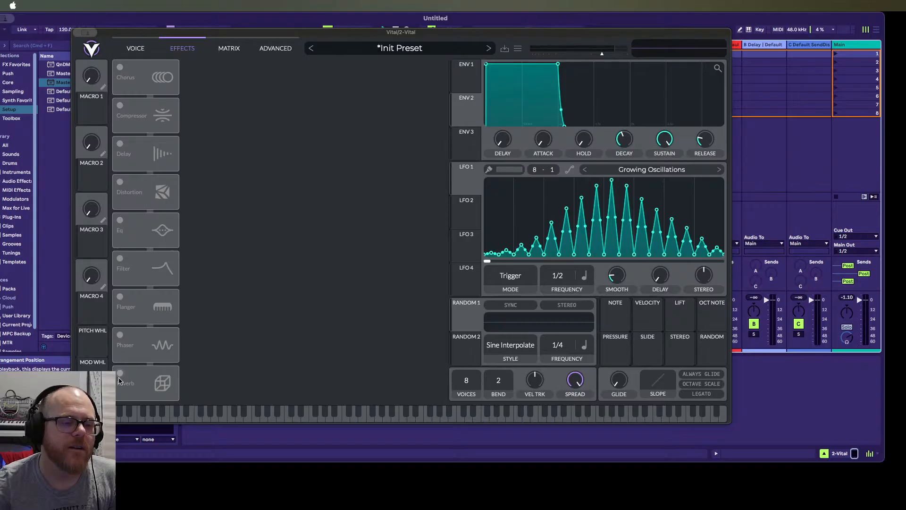
Try the Phaser and Flanger effects together, and switch both off again
left_click(120, 335)
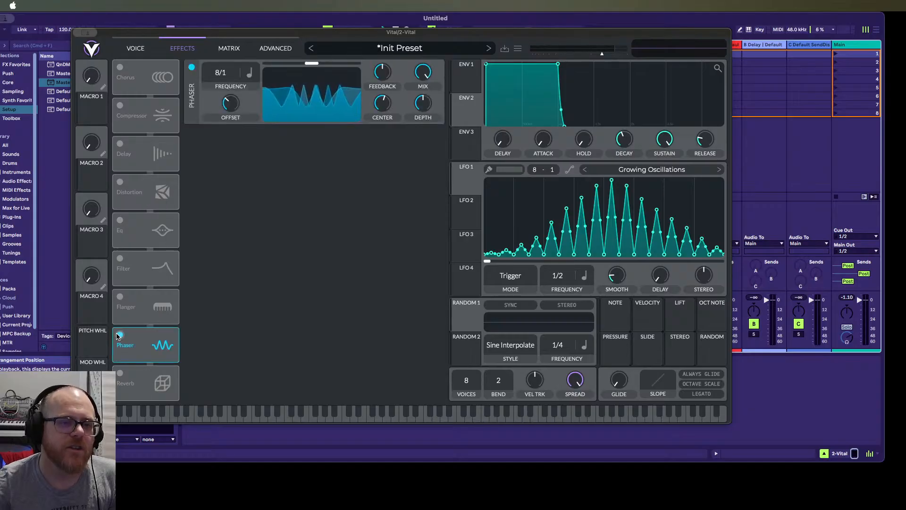
left_click(119, 297)
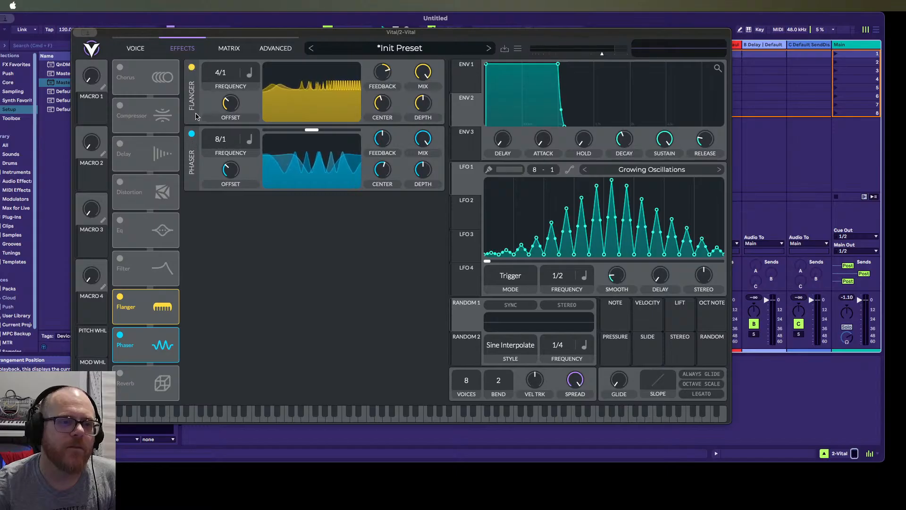
left_click(120, 297)
left_click(120, 334)
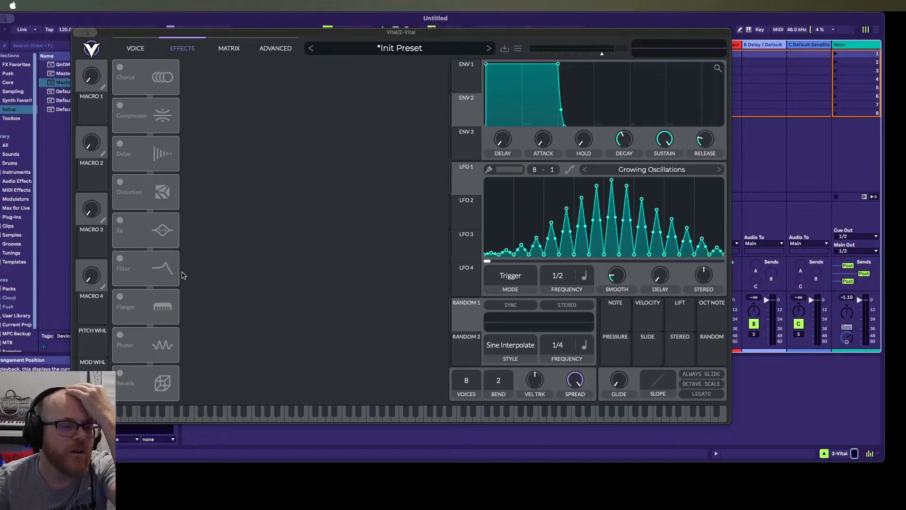
Enable the Filter effect and view its list of available filter modes
left_click(120, 258)
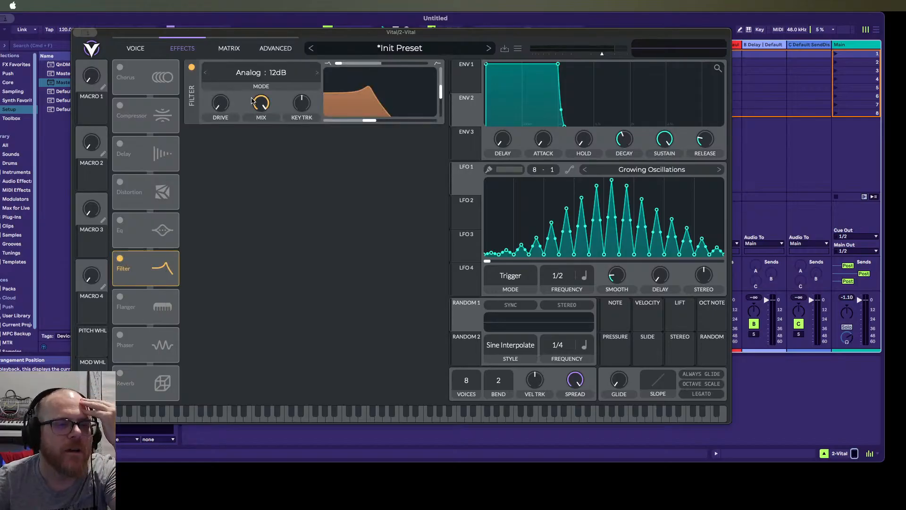
left_click(303, 75)
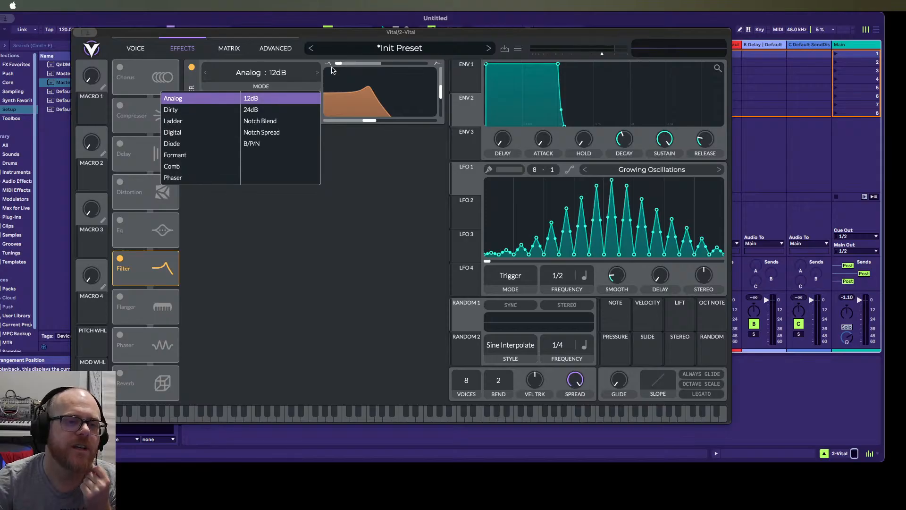
left_click(187, 77)
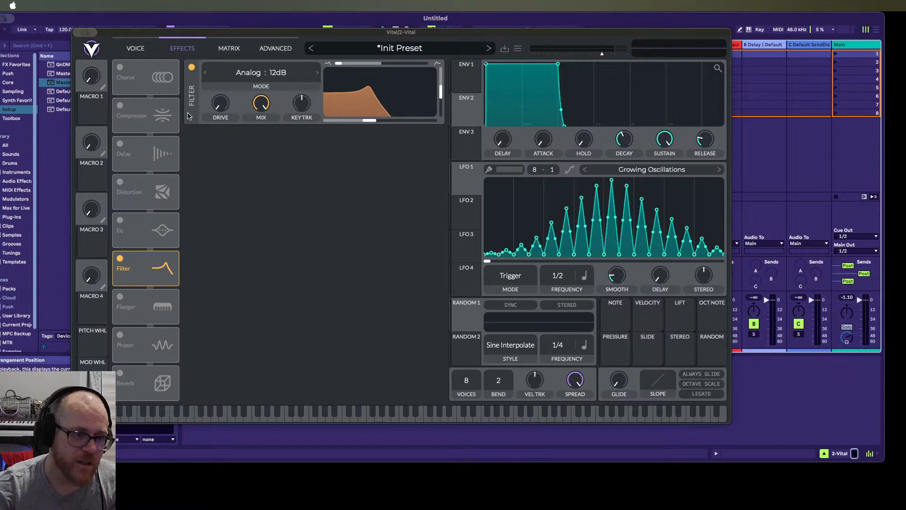
Enable the Distortion effect and view its distortion types and its filter placement options
left_click(122, 192)
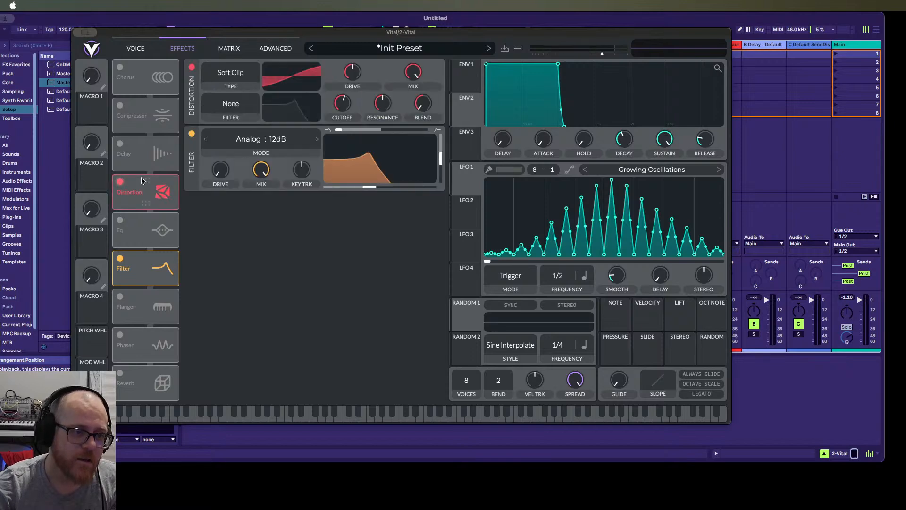
left_click(238, 79)
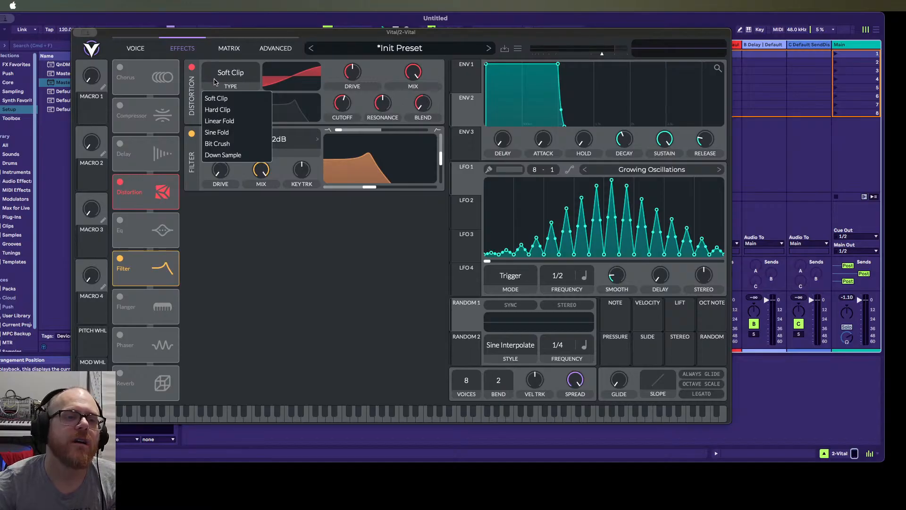
left_click(201, 91)
left_click(251, 111)
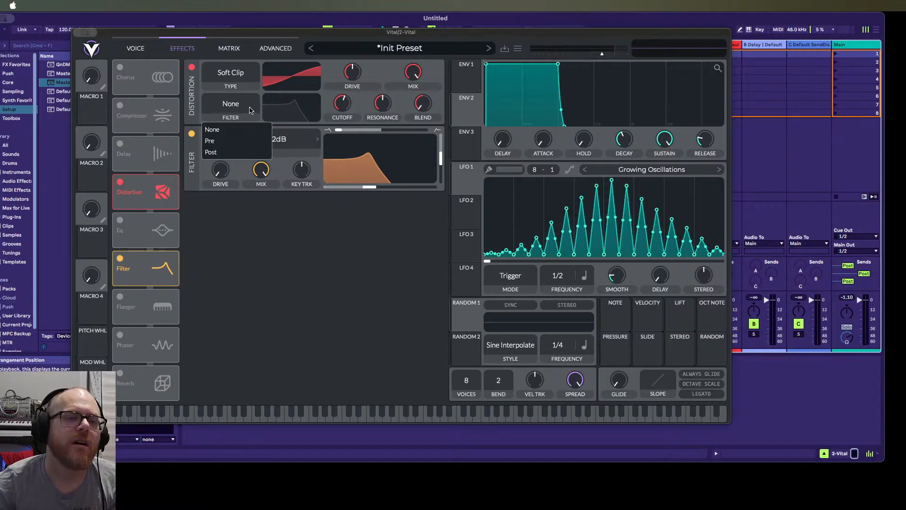
left_click(233, 94)
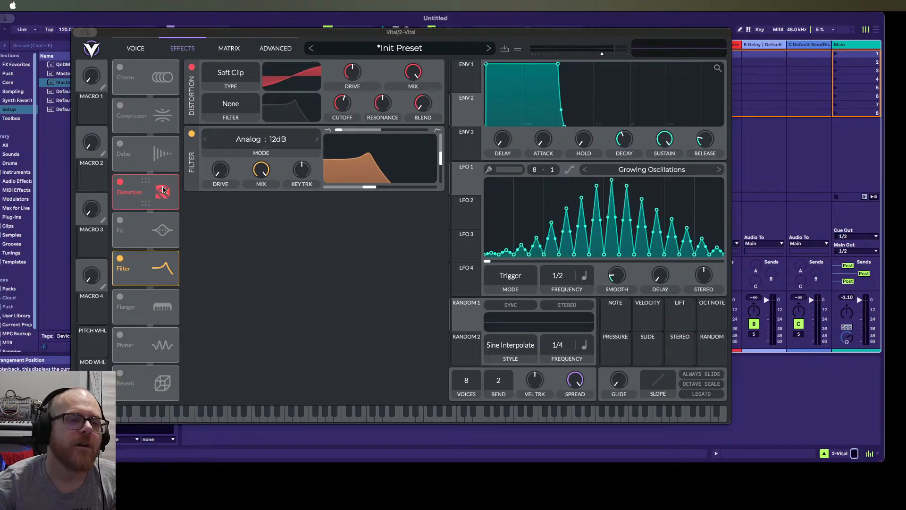
Reorder the effects chain so Distortion comes after both Eq and Filter, toggling Distortion off and on along the way
left_click_drag(163, 190, 145, 223)
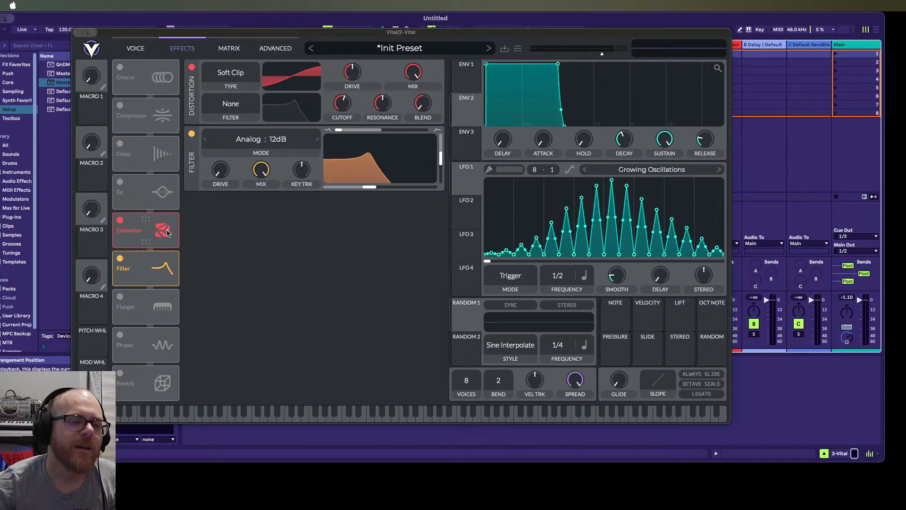
left_click_drag(145, 242, 148, 224)
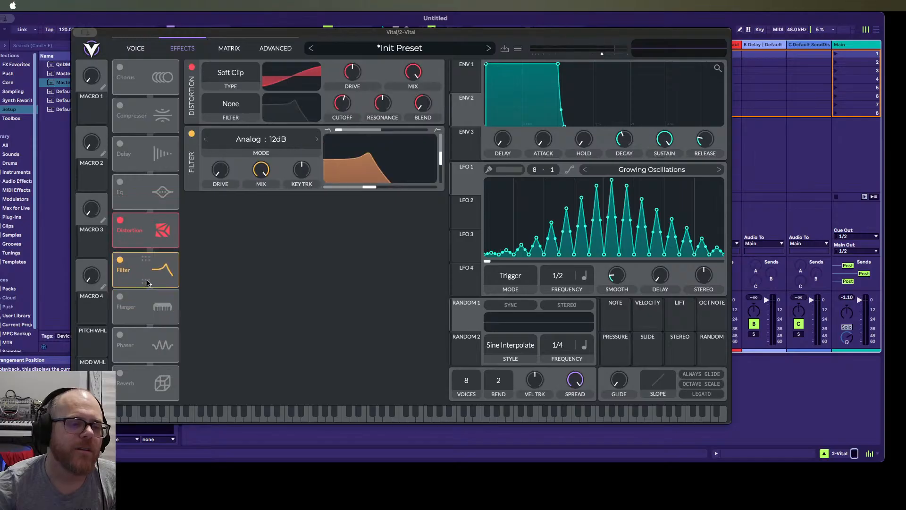
left_click_drag(148, 281, 147, 262)
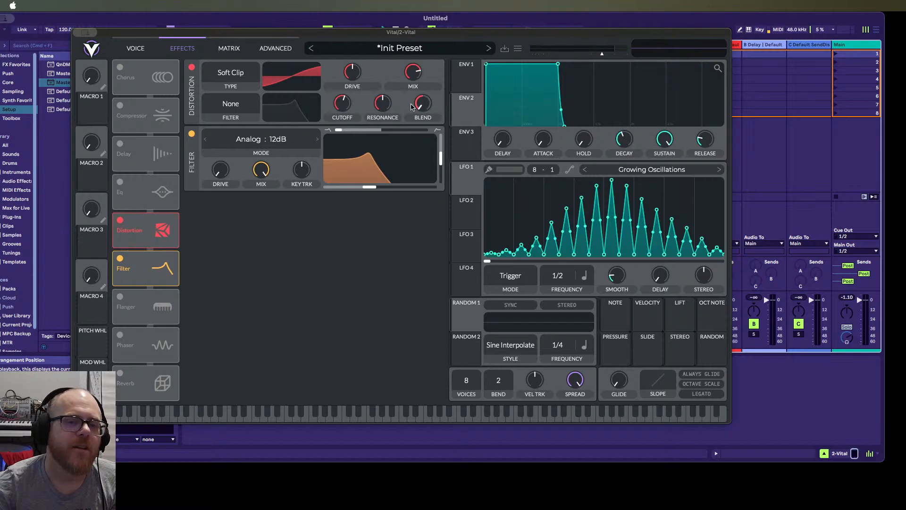
left_click(120, 220)
left_click(121, 220)
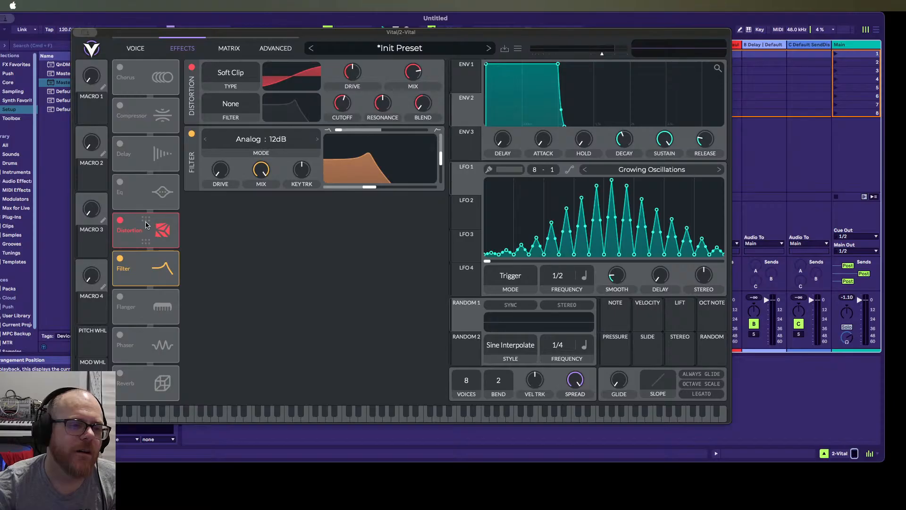
left_click_drag(146, 224, 173, 258)
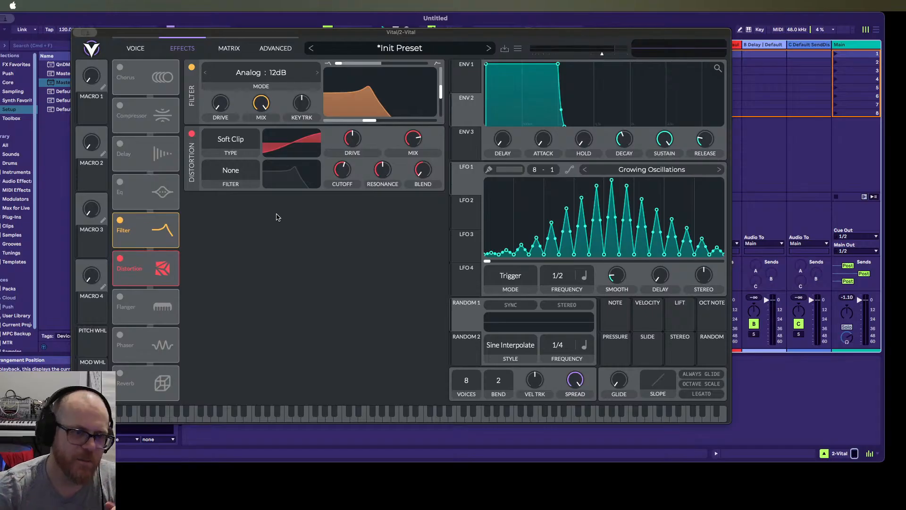
Show the modulation matrix and examine the available modulation sources and the LFO 4 settings
left_click(226, 45)
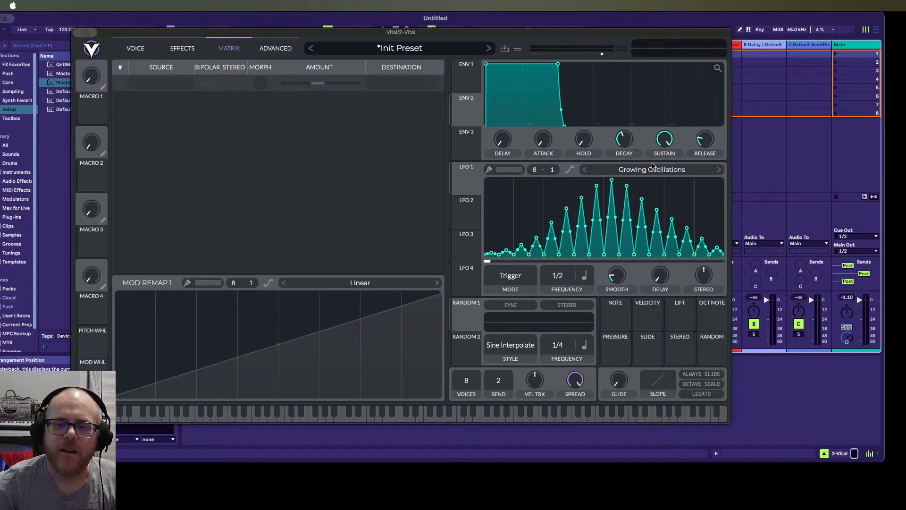
left_click(161, 85)
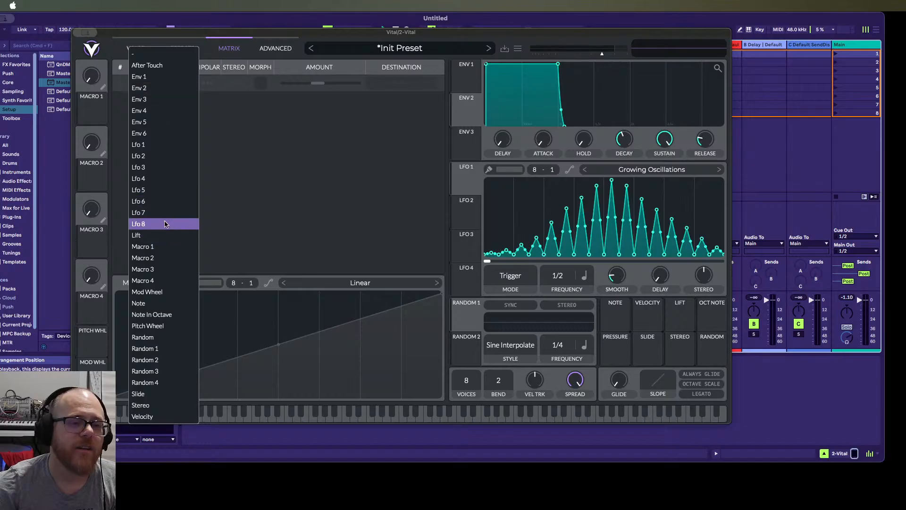
left_click(474, 276)
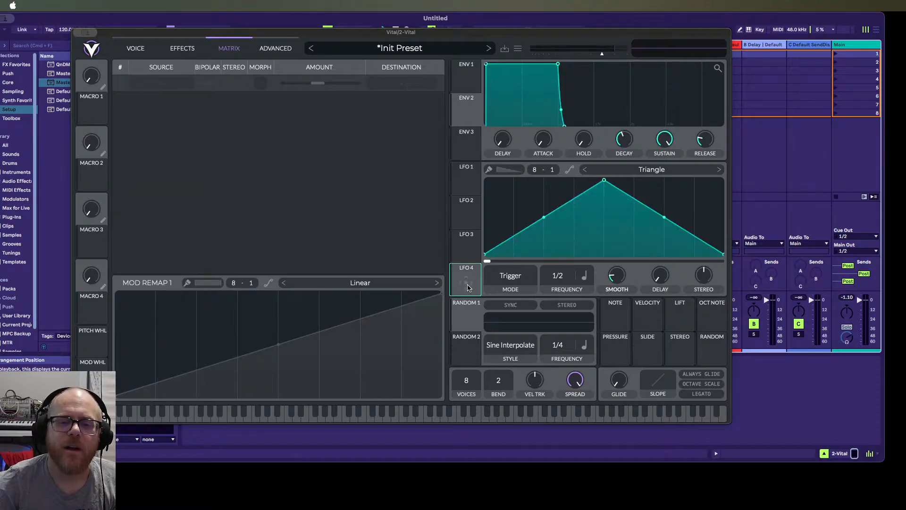
mouse_move(467, 288)
left_mouse_down()
mouse_move(468, 298)
mouse_move(467, 279)
left_mouse_up()
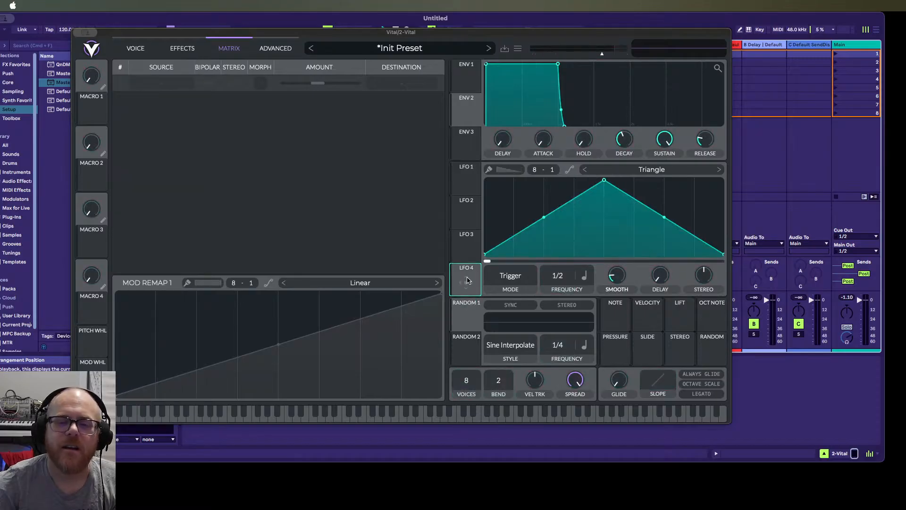
left_click(144, 84)
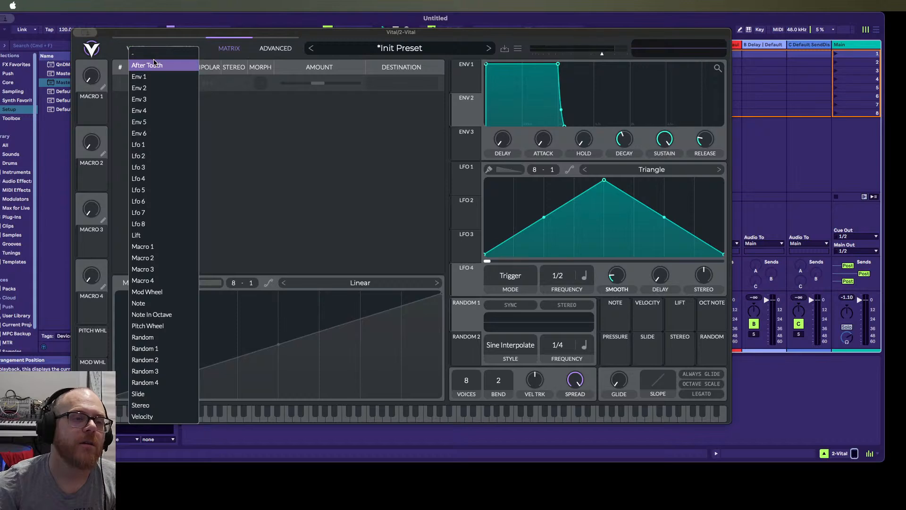
left_click(273, 111)
Add a matrix modulation with Env 2 as source, a small positive amount, and Oscillator 1 Phase as destination
left_click(160, 81)
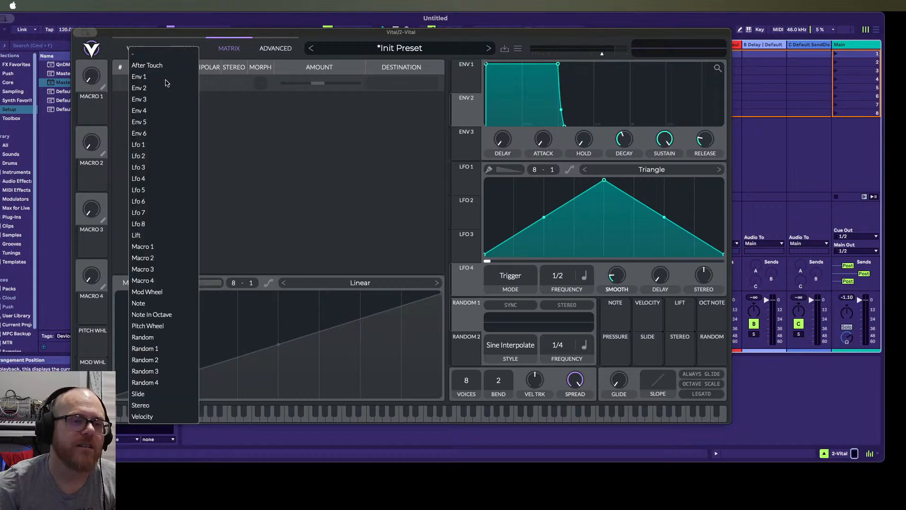
left_click(165, 82)
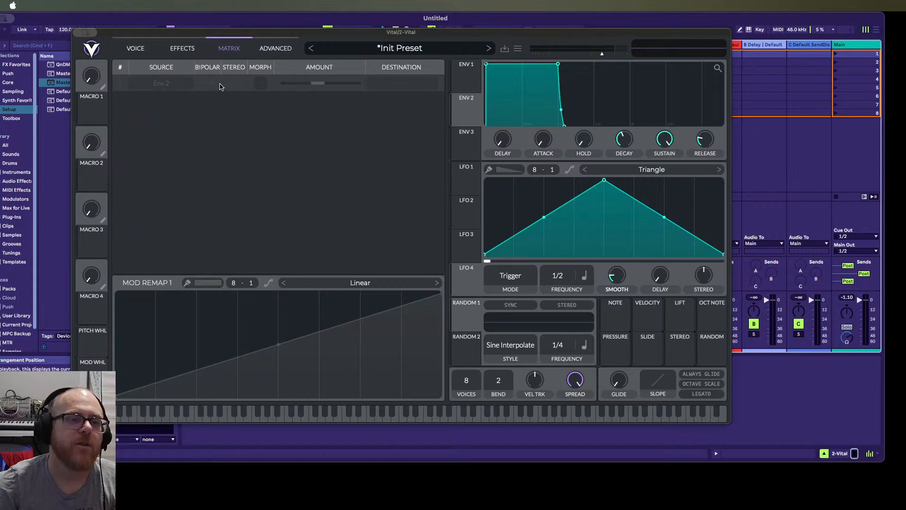
mouse_move(264, 83)
left_mouse_down()
mouse_move(265, 74)
mouse_move(264, 83)
left_mouse_up()
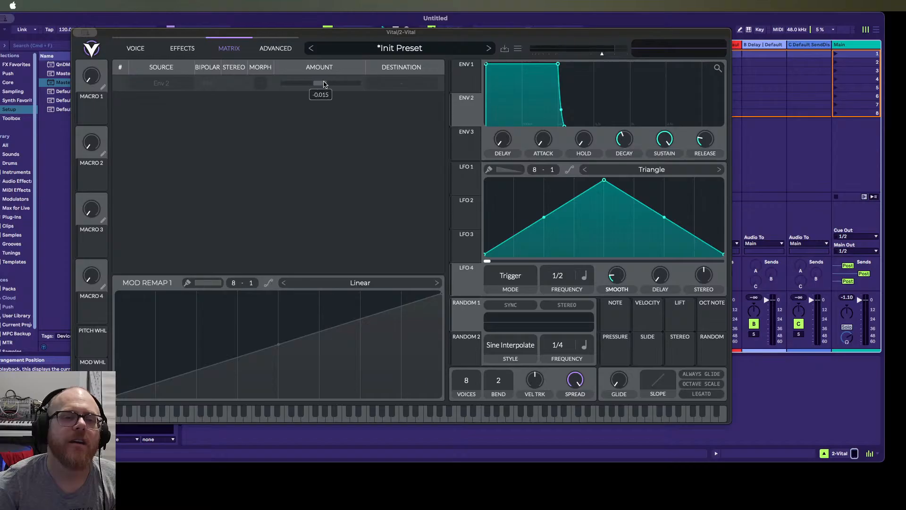
left_click(394, 84)
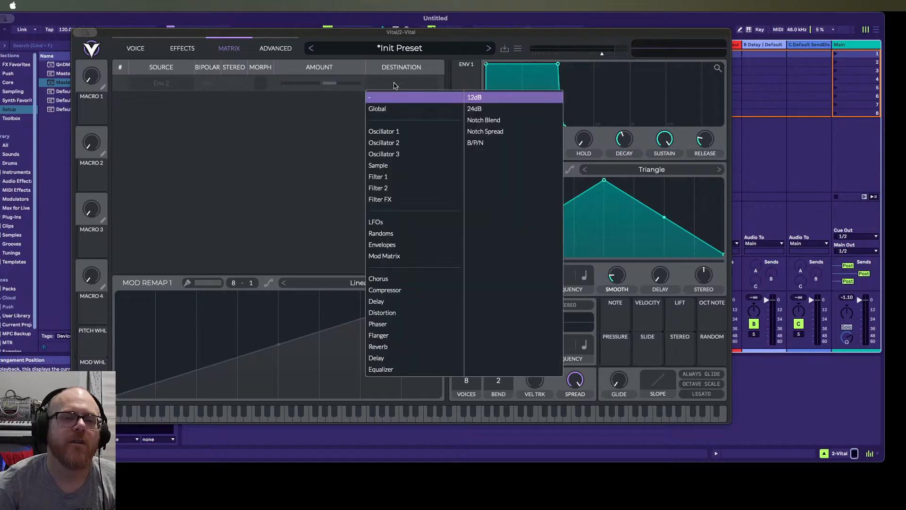
left_click(399, 130)
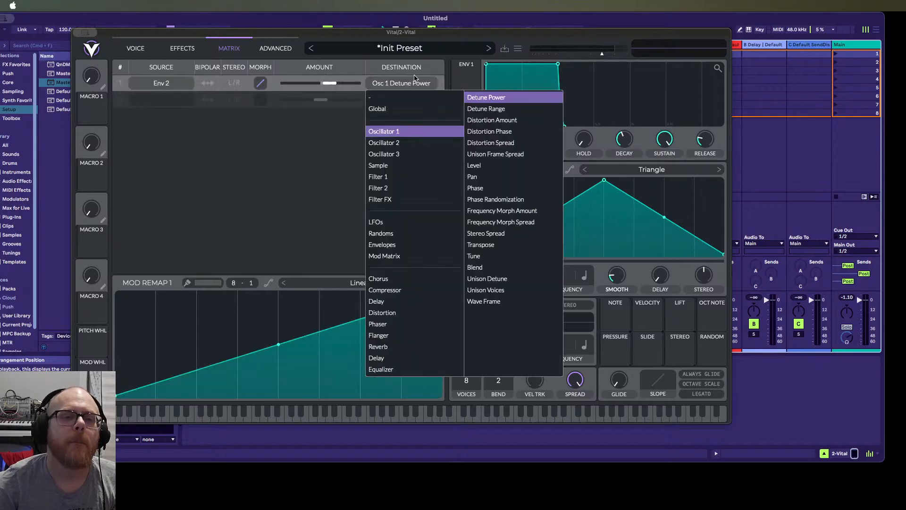
left_click(493, 187)
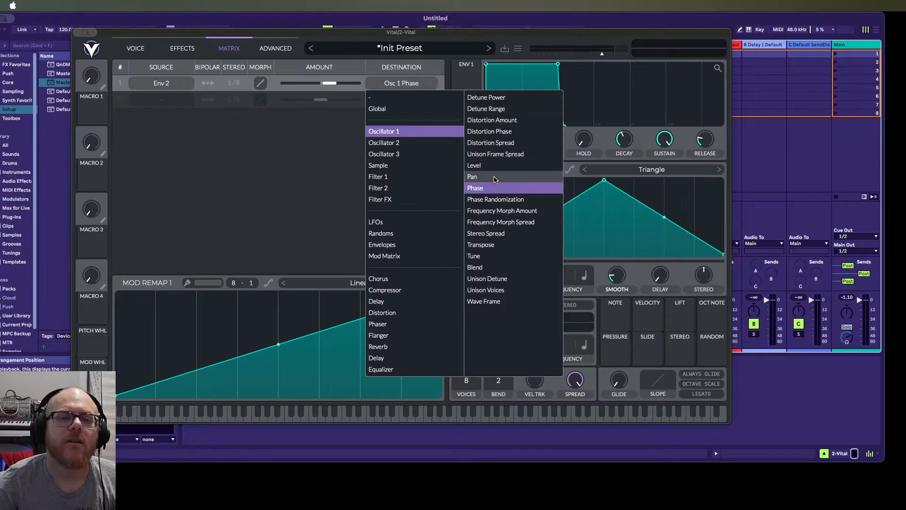
Raise the amount of the Env 2 to Osc 1 Phase modulation, and lengthen Envelope 2's decay while lowering its sustain
left_click(339, 84)
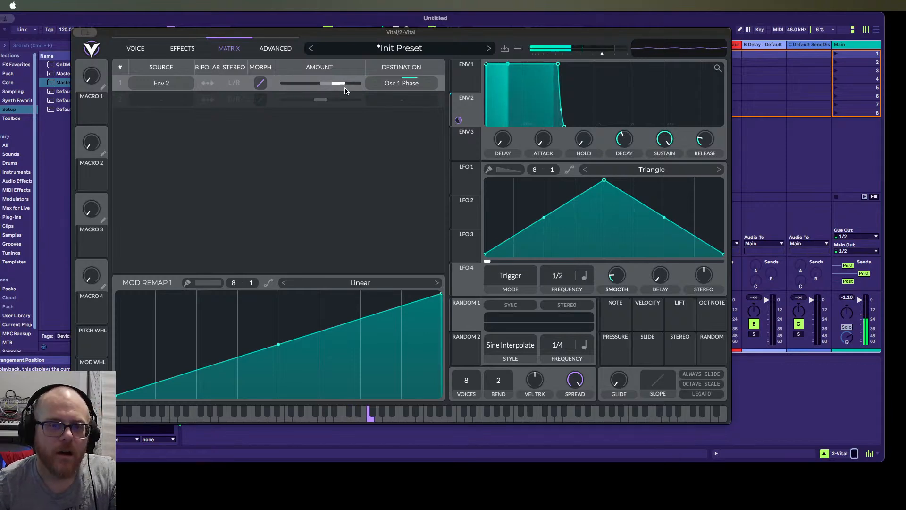
left_click_drag(341, 84, 348, 84)
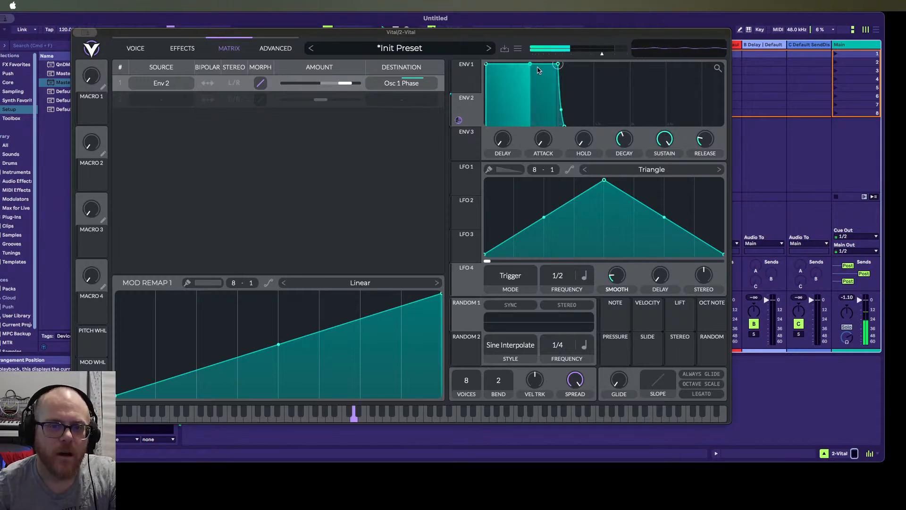
left_click_drag(557, 64, 581, 99)
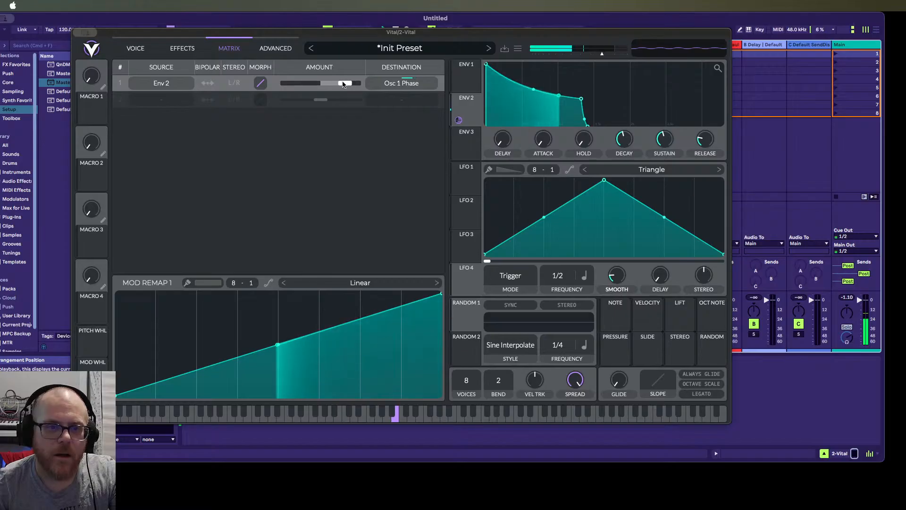
left_click_drag(343, 84, 347, 85)
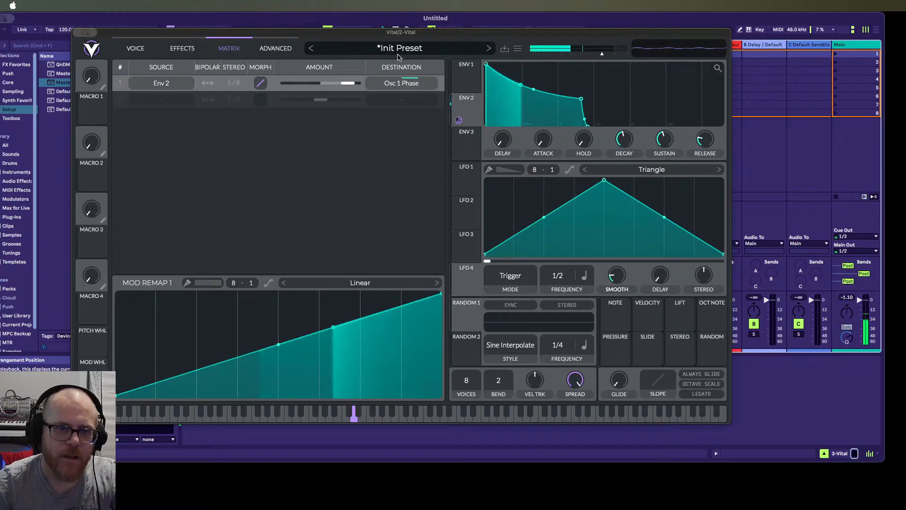
Check the advanced settings, return to the voice section, and switch Oscillator 1's wavetable to Quad Saw after trying Pulse Width
left_click(283, 51)
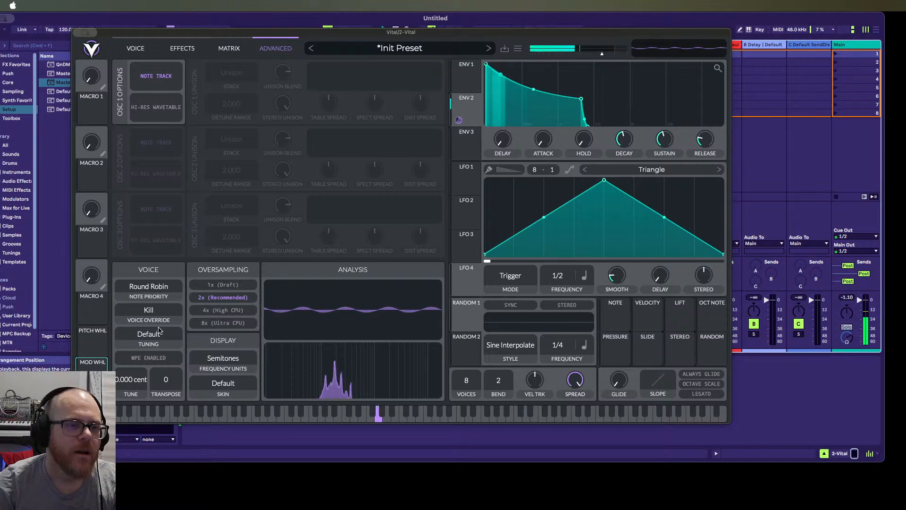
left_click(136, 48)
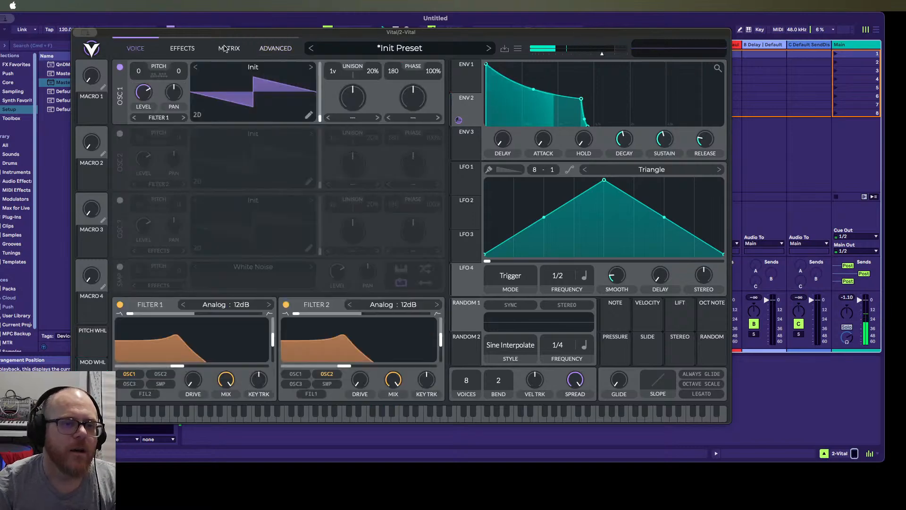
left_click(311, 68)
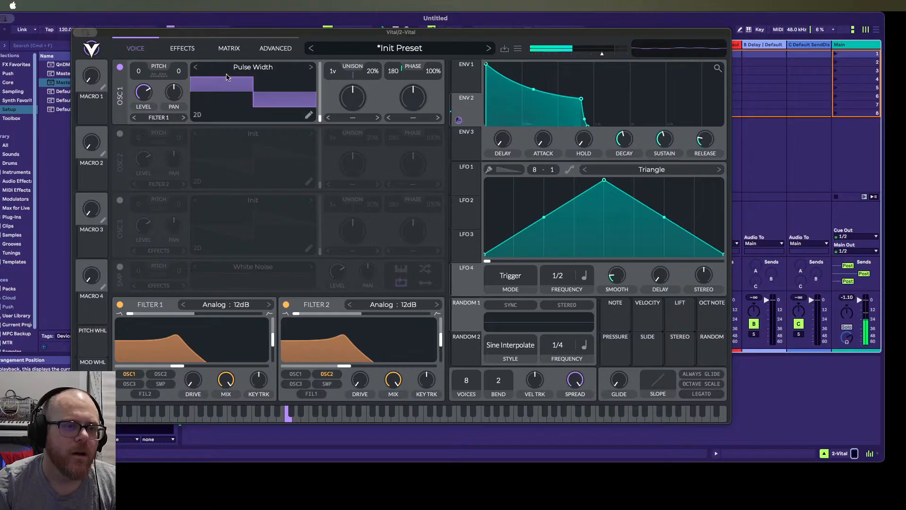
left_click_drag(295, 83, 275, 74)
left_click_drag(277, 112, 273, 145)
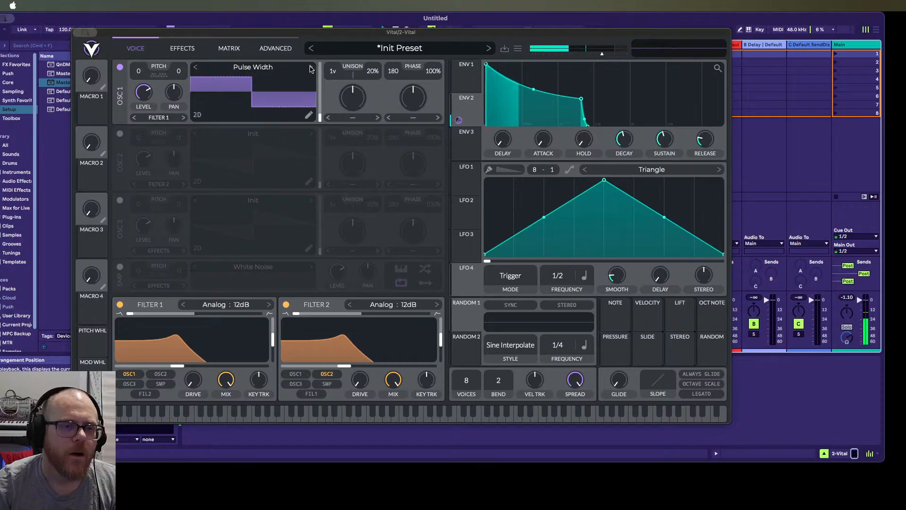
left_click(311, 67)
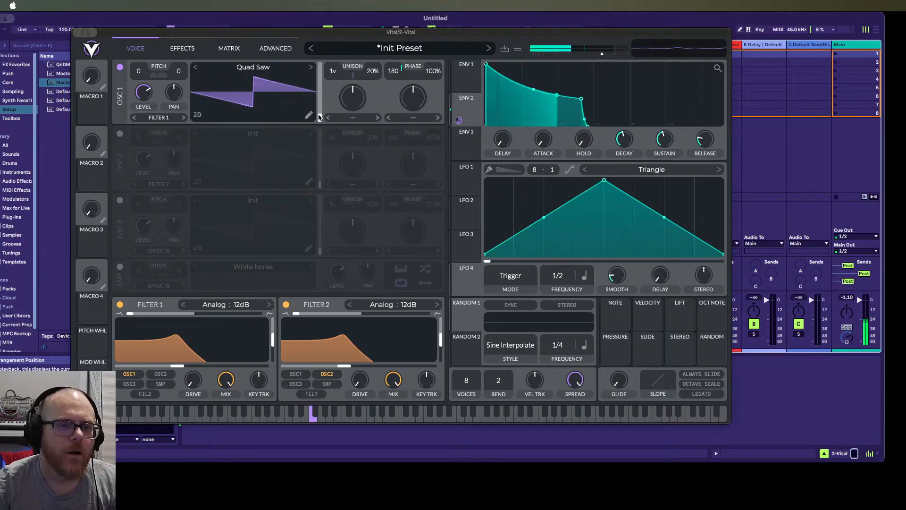
mouse_move(314, 101)
left_mouse_down()
mouse_move(312, 26)
mouse_move(315, 102)
left_mouse_up()
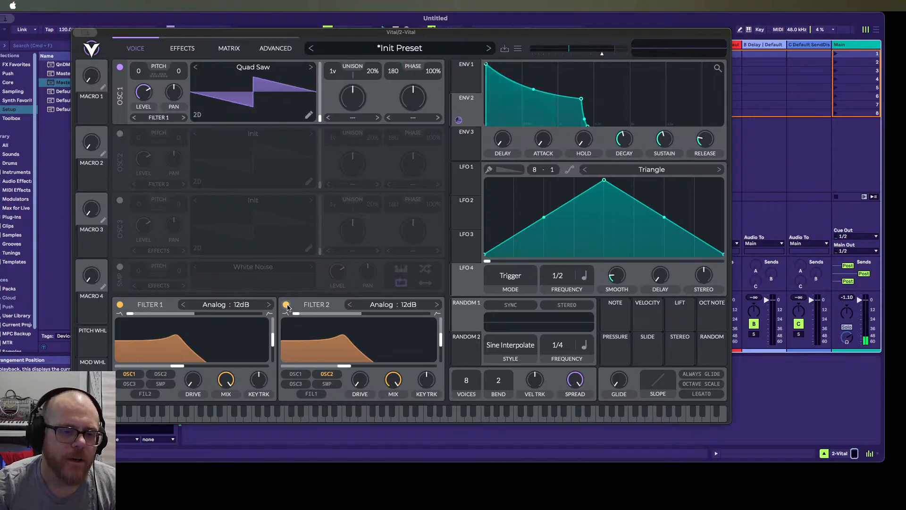
Switch off both Filter 2 and Filter 1 in the voice section
left_click(286, 305)
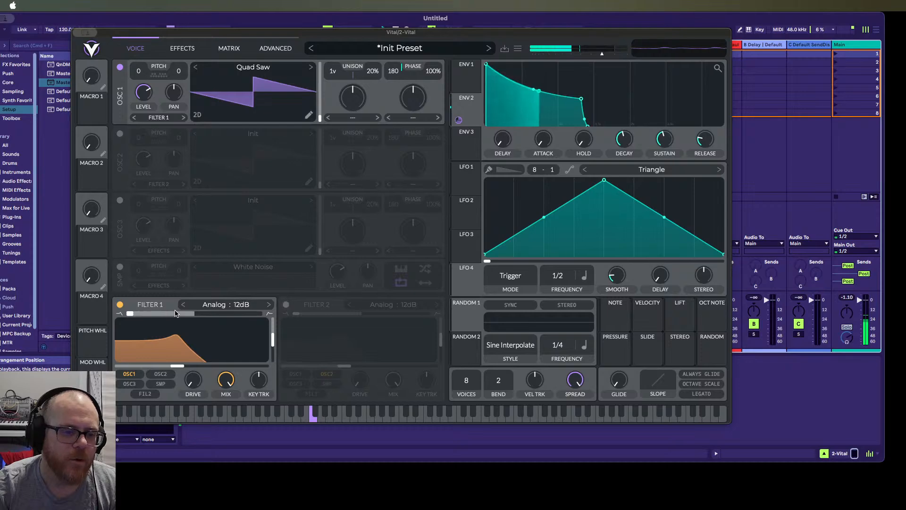
left_click(120, 305)
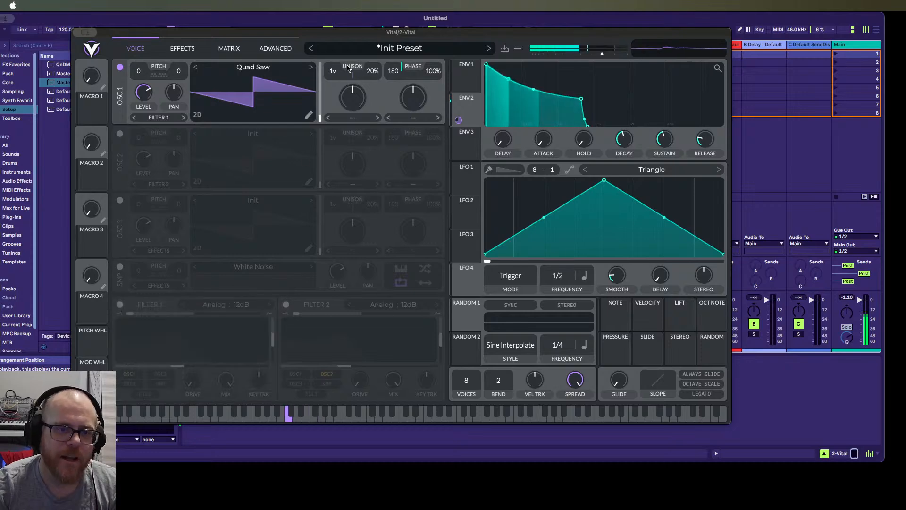
Sweep Oscillator 1's Quad Saw wavetable frame up to 256 and back down to the start
left_click_drag(320, 118, 336, 46)
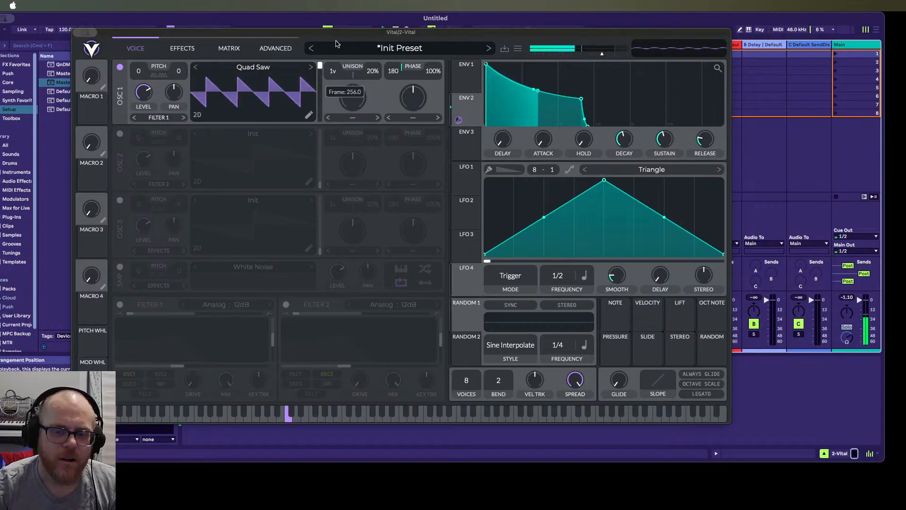
left_click_drag(336, 43, 348, 197)
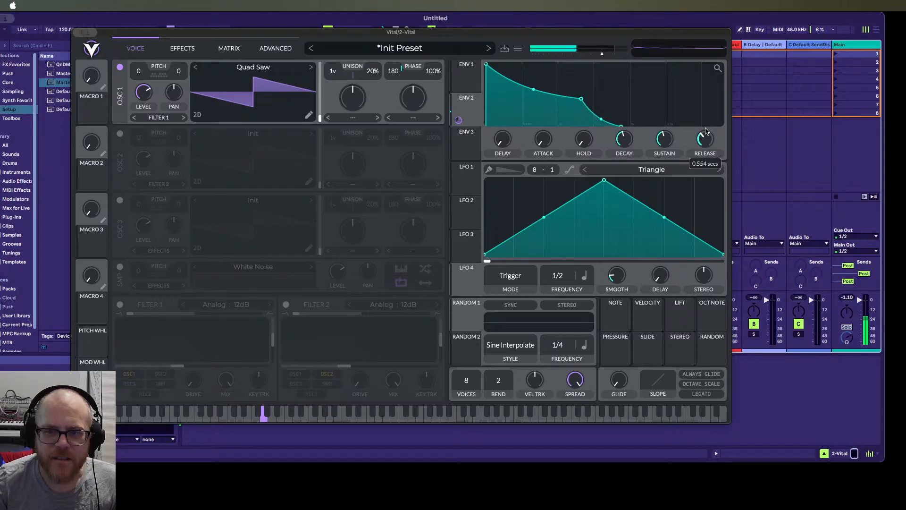
Give Envelope 1 a moderately slower attack and a slightly longer release
left_click(472, 84)
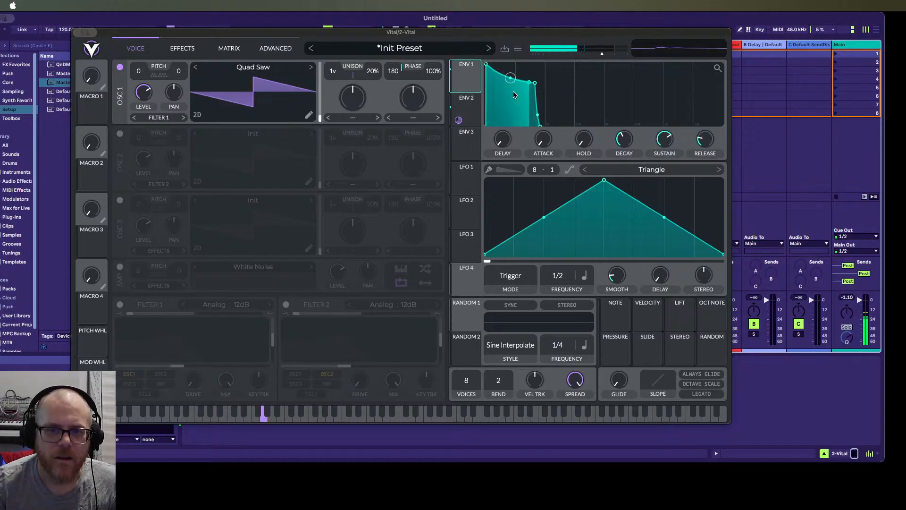
left_click_drag(518, 102, 513, 66)
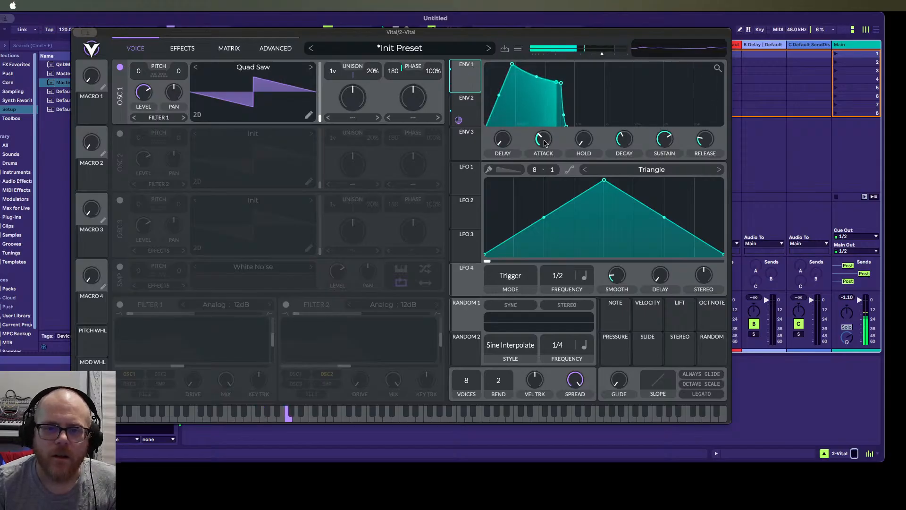
left_click_drag(512, 69, 501, 67)
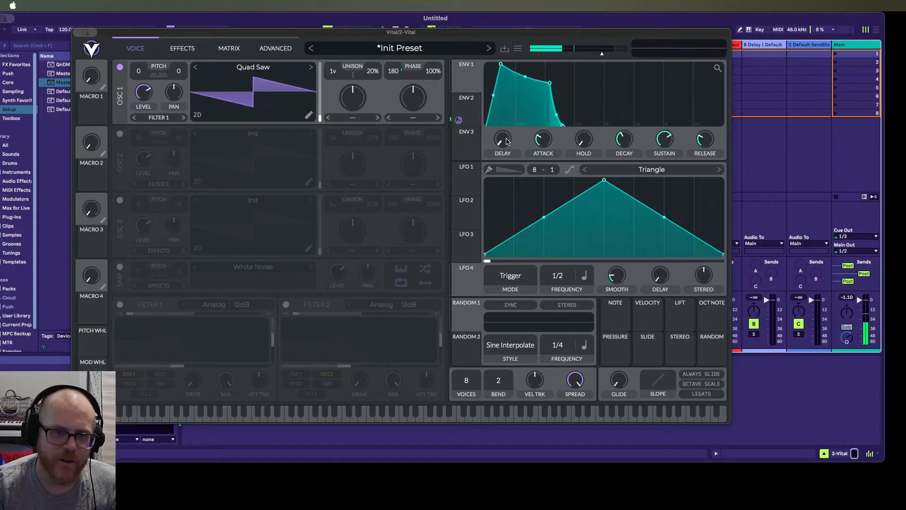
Change Oscillator 1's wavetable to Drink the Juice after trying Three Graces and White Noise, and set its frame near the middle
left_click(310, 67)
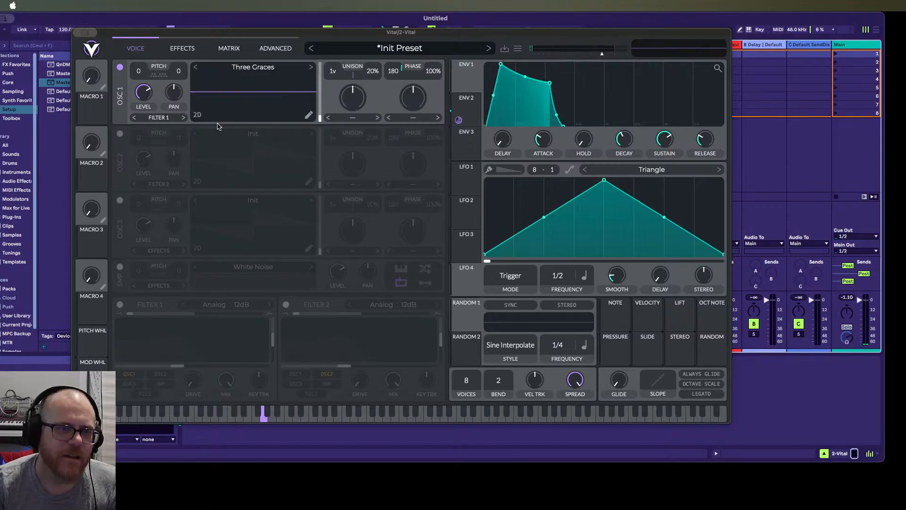
left_click_drag(319, 119, 305, 82)
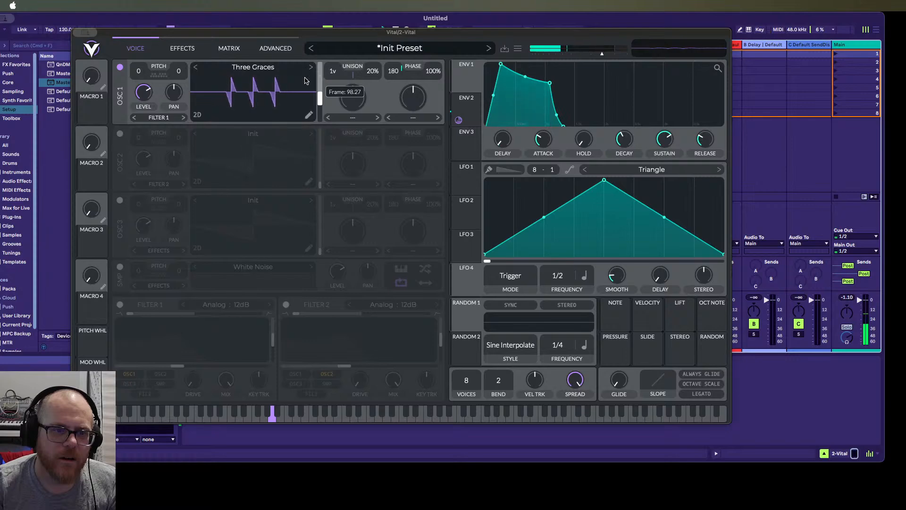
left_click(310, 68)
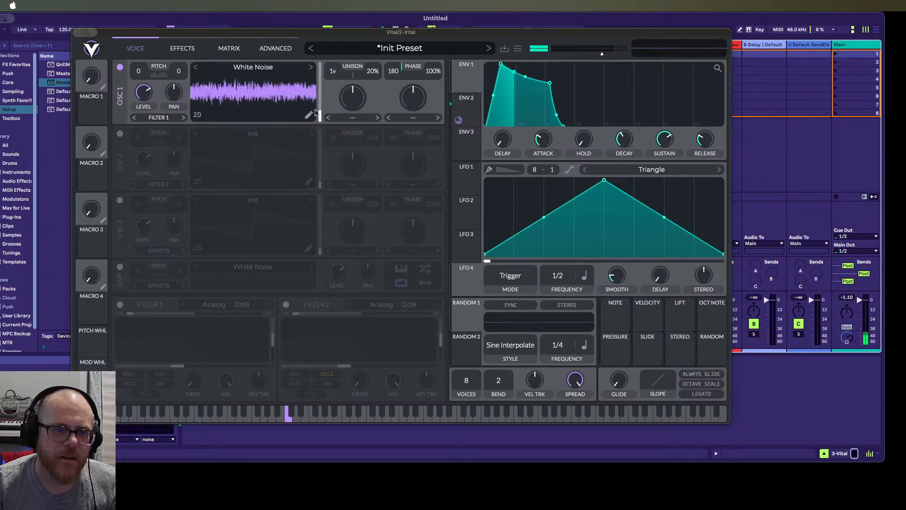
left_click(310, 68)
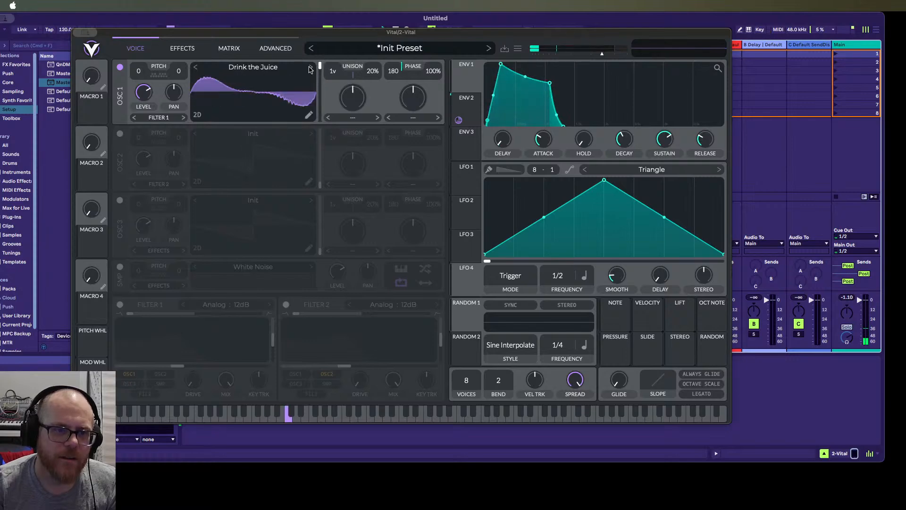
left_click_drag(319, 69, 322, 89)
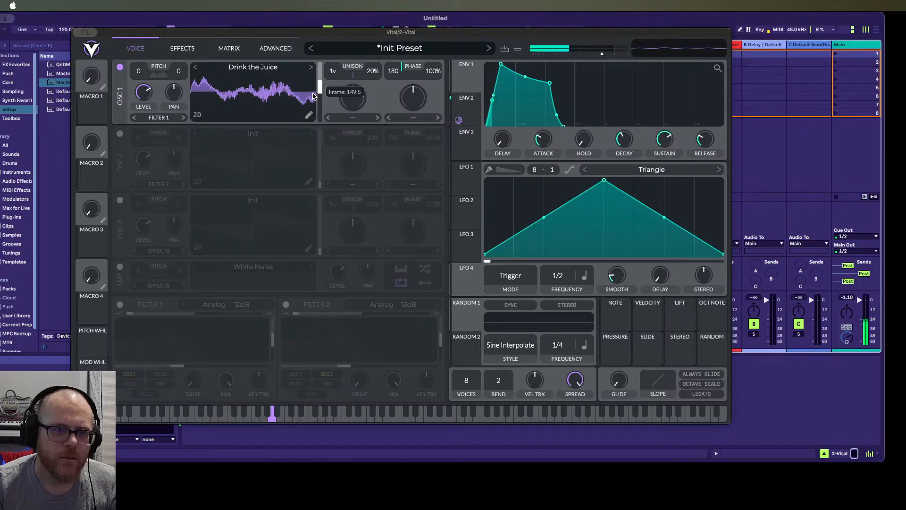
left_click_drag(314, 96, 313, 100)
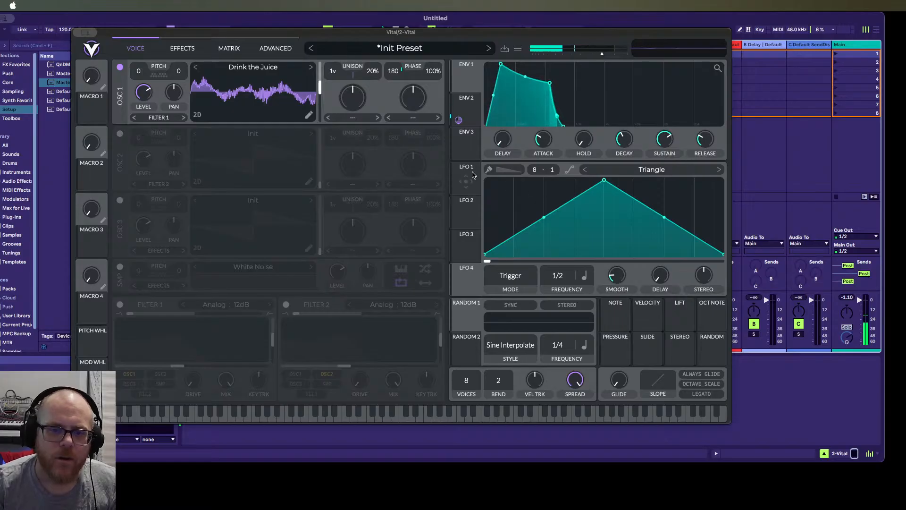
Modulate Oscillator 1's wavetable frame with LFO 1, and step through the LFO shape presets to Saw Down
mouse_move(469, 173)
left_mouse_down()
mouse_move(416, 125)
mouse_move(319, 101)
mouse_move(322, 93)
left_mouse_up()
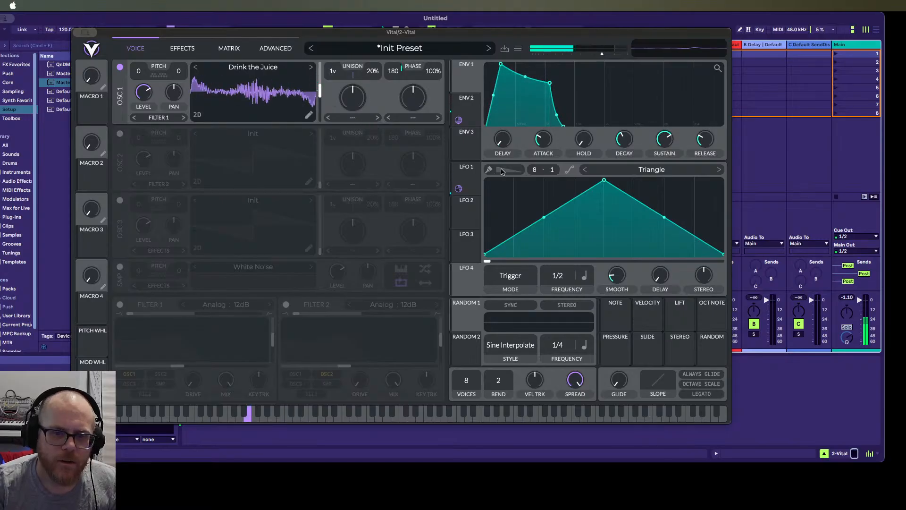
left_click(719, 169)
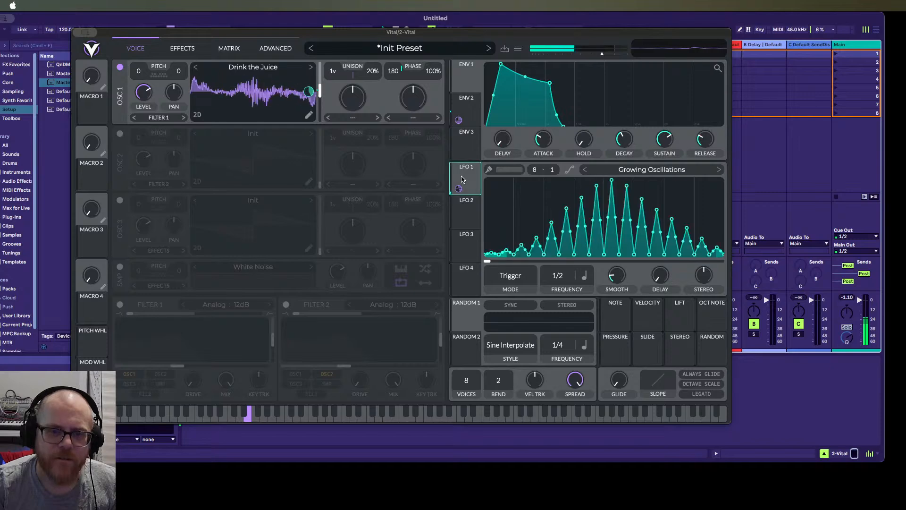
left_click(718, 169)
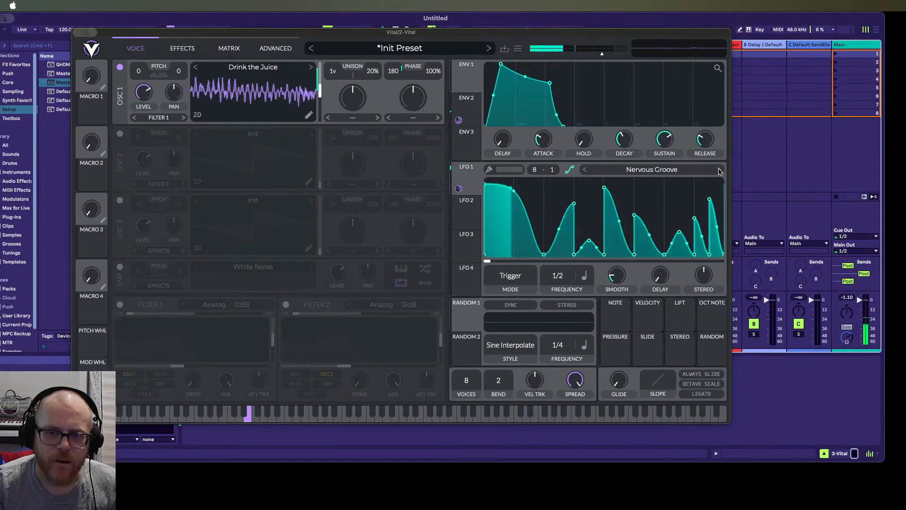
left_click(718, 170)
left_click(719, 169)
left_click(719, 169)
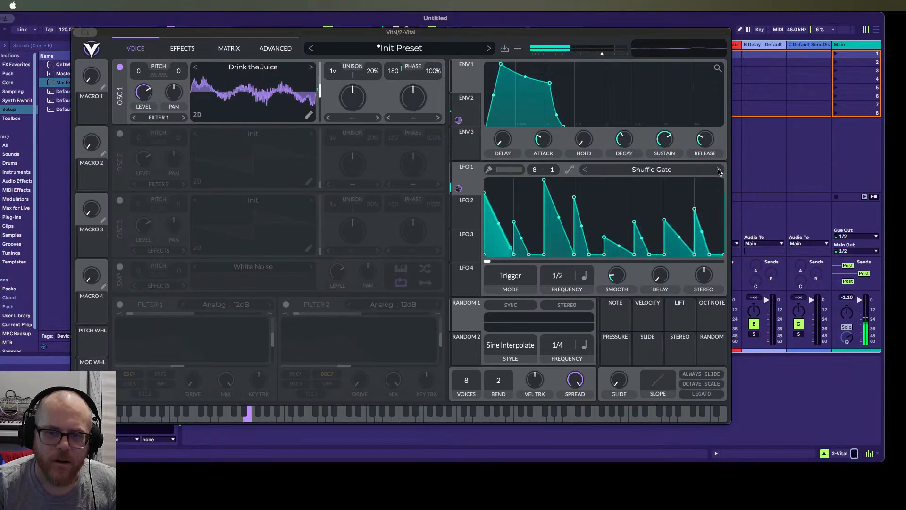
left_click(719, 170)
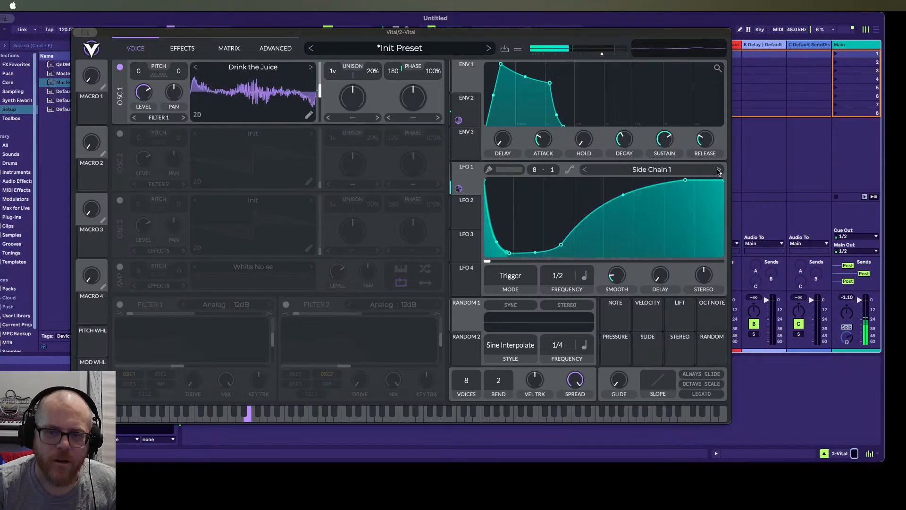
left_click(719, 170)
left_click(718, 170)
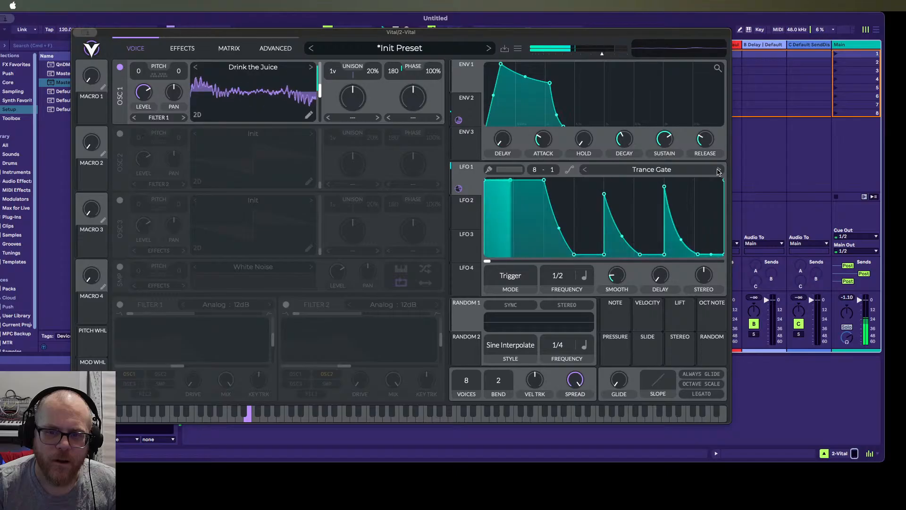
left_click(718, 170)
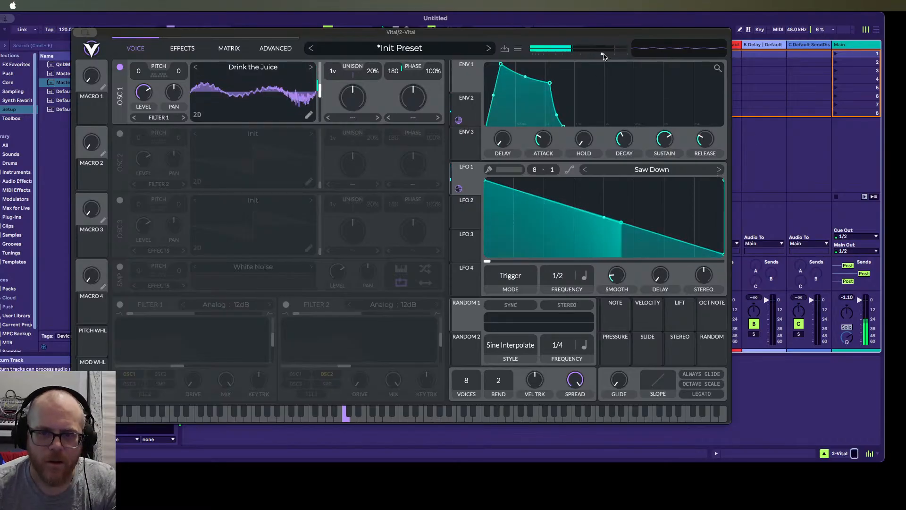
Raise the output volume slightly and set Oscillator 1's unison to 5 voices with 13% detune
mouse_move(606, 56)
mouse_move(356, 101)
left_mouse_down()
mouse_move(356, 77)
mouse_move(352, 130)
mouse_move(353, 116)
left_mouse_up()
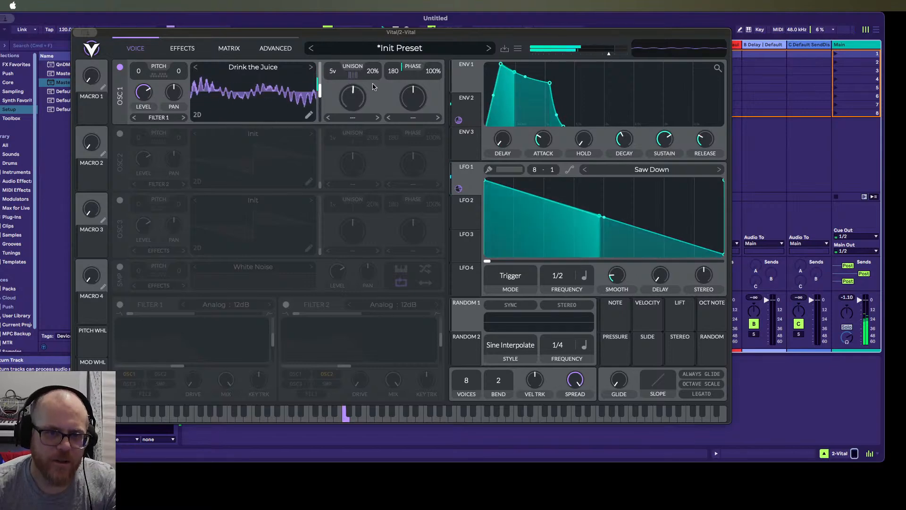
mouse_move(373, 71)
left_mouse_down()
mouse_move(372, 80)
mouse_move(375, 72)
left_mouse_up()
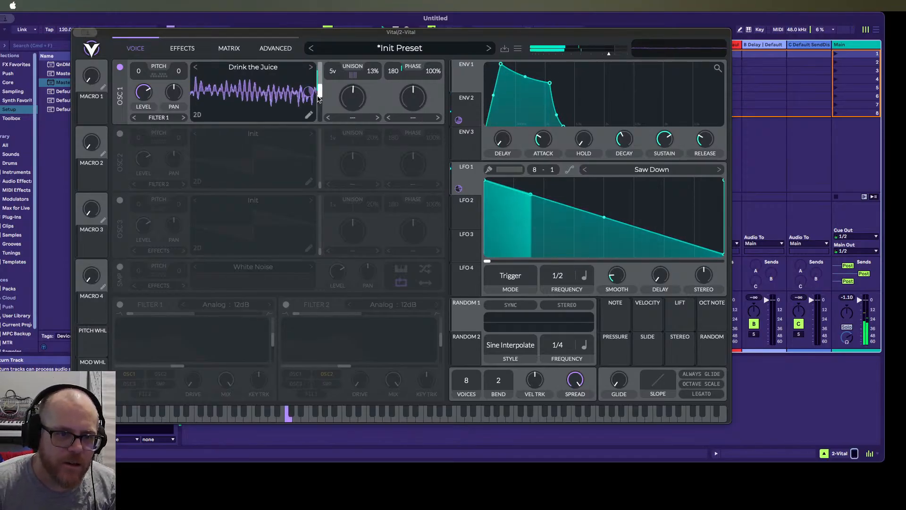
Lower Oscillator 1's wavetable frame slightly and switch its wavetable to Didg after trying Vital Sine 2 and Vital Sine
mouse_move(320, 96)
left_mouse_down()
mouse_move(319, 105)
mouse_move(315, 85)
left_mouse_up()
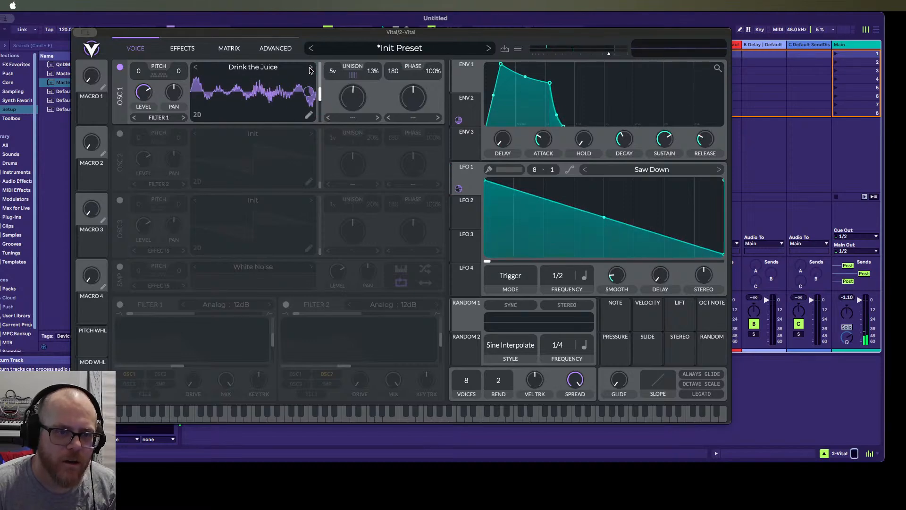
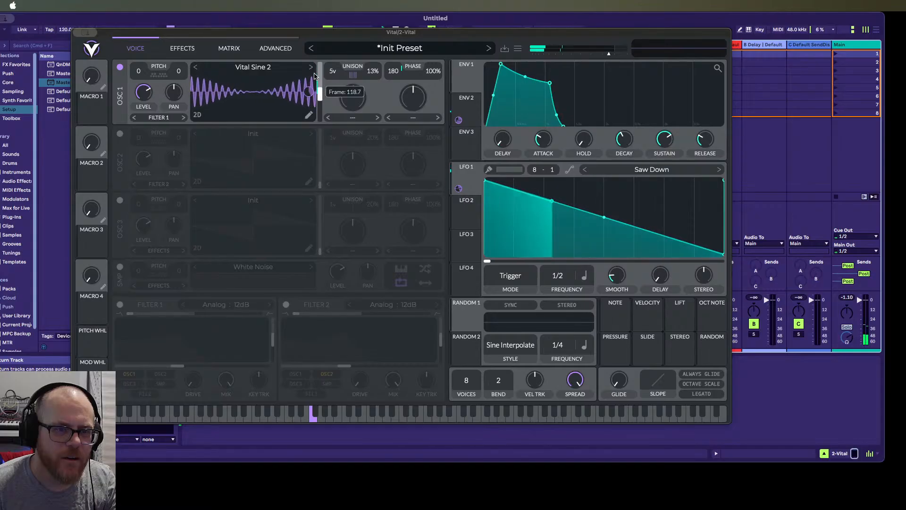
left_click(311, 68)
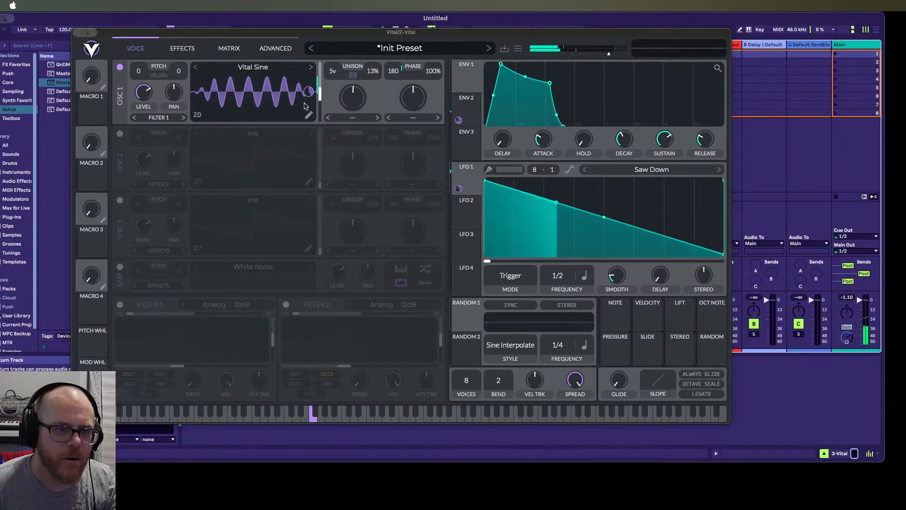
left_click(310, 68)
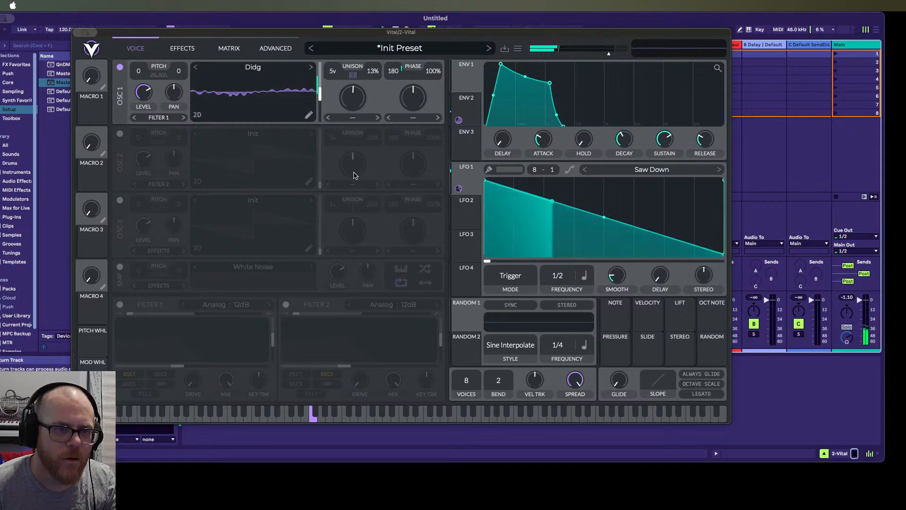
Switch LFO 1's shape to Sin, and readjust Oscillator 1's wavetable frame and the LFO's modulation amount on it
left_click(718, 170)
left_click(719, 170)
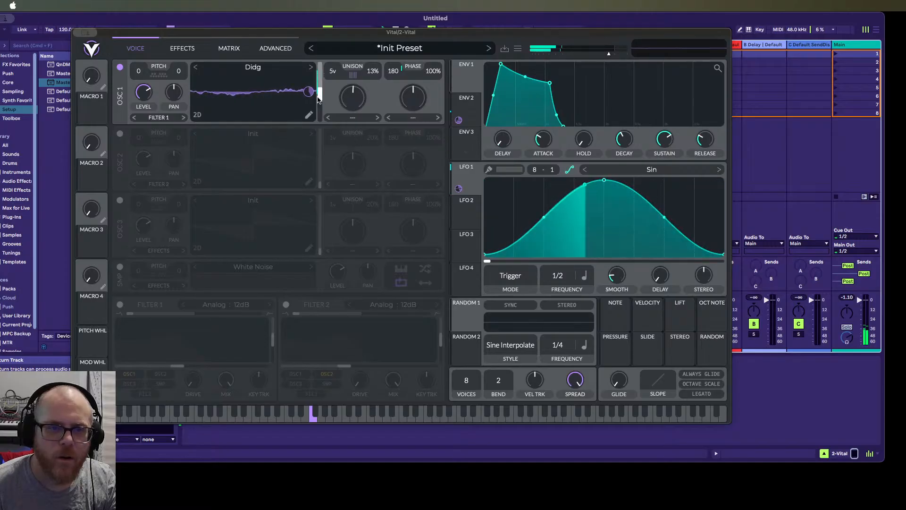
left_click_drag(319, 93, 309, 125)
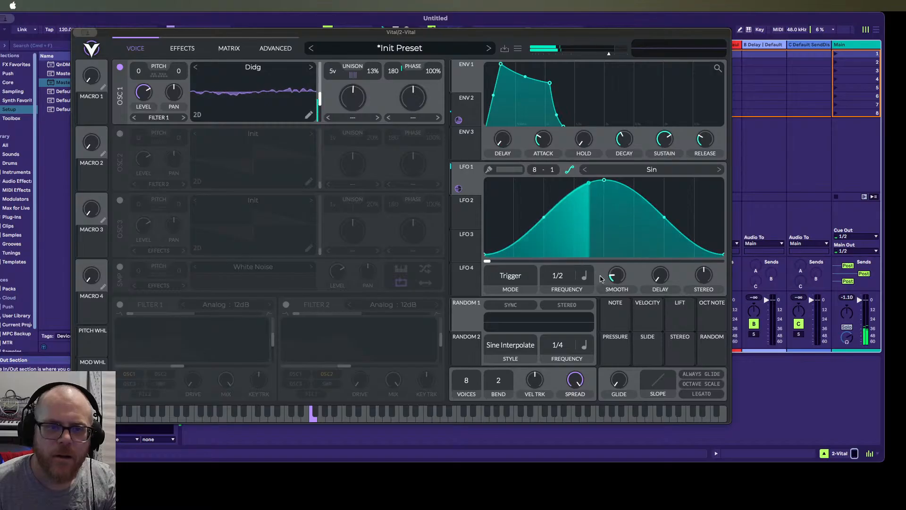
left_click_drag(458, 188, 309, 100)
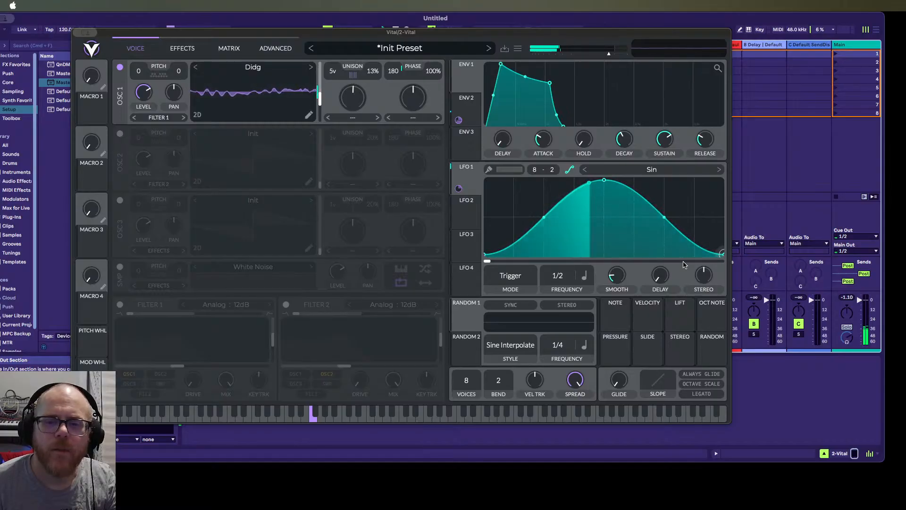
Review LFO 1's frequency sync options, trigger modes and shape preset list
left_click(588, 280)
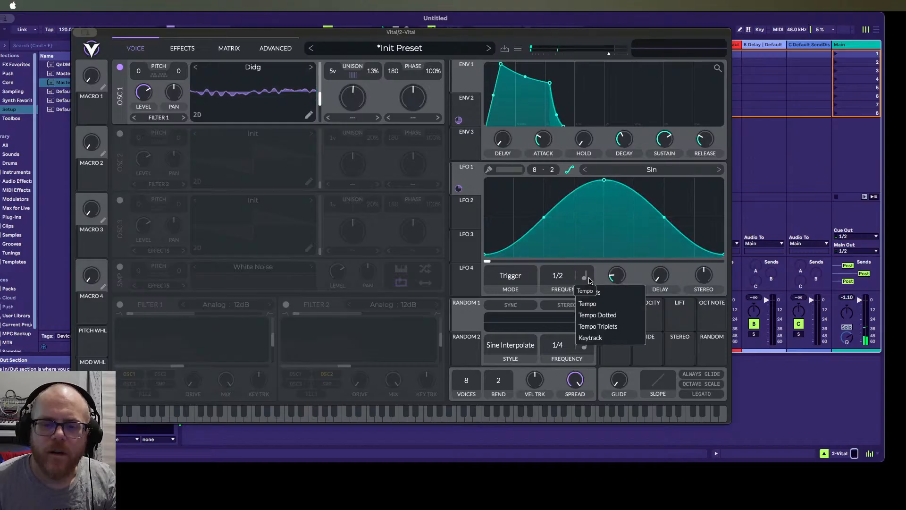
left_click(510, 282)
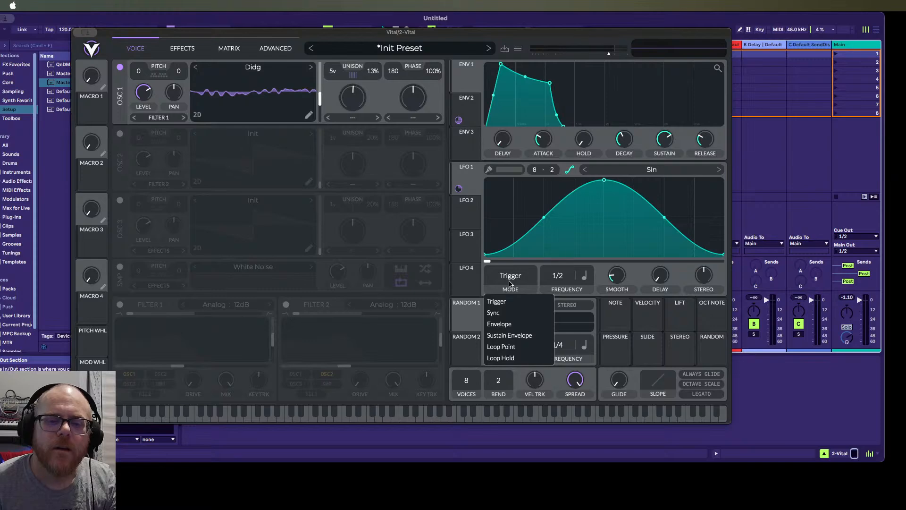
left_click(466, 181)
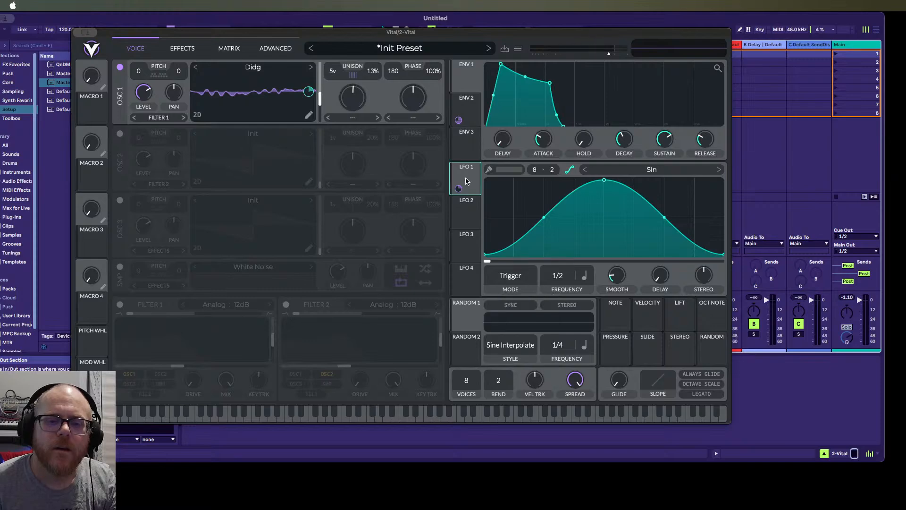
left_click(466, 179)
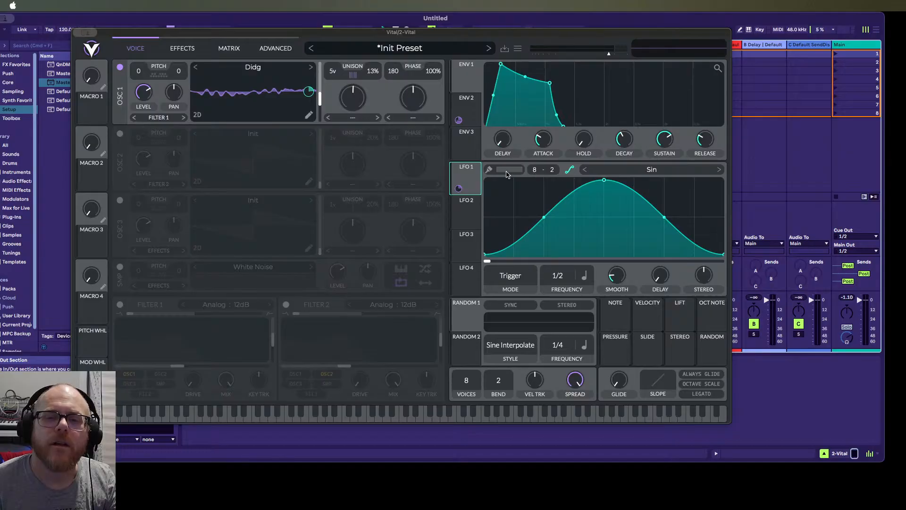
left_click(661, 171)
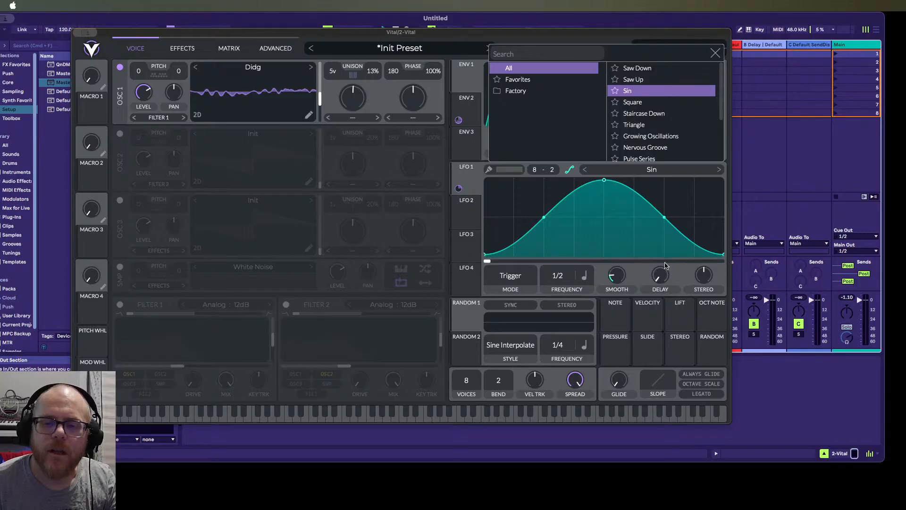
Raise LFO 1's smoothing, and switch Oscillator 1's wavetable to Clicky Robot after trying Acid Rock ft Maynix
left_click_drag(620, 266, 641, 259)
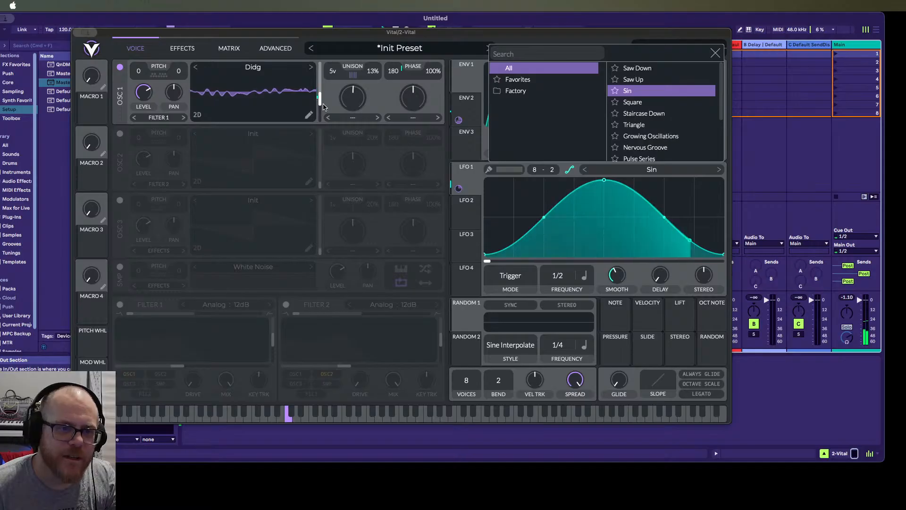
left_click(310, 69)
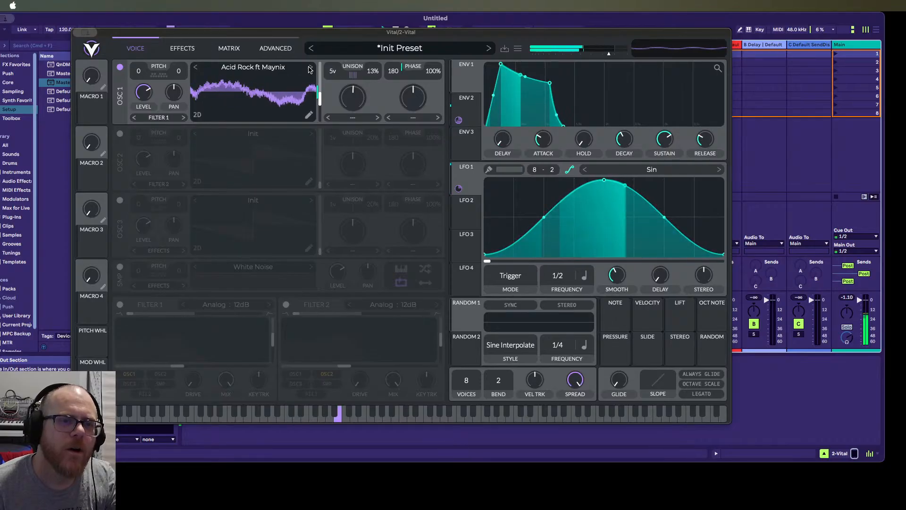
left_click(311, 70)
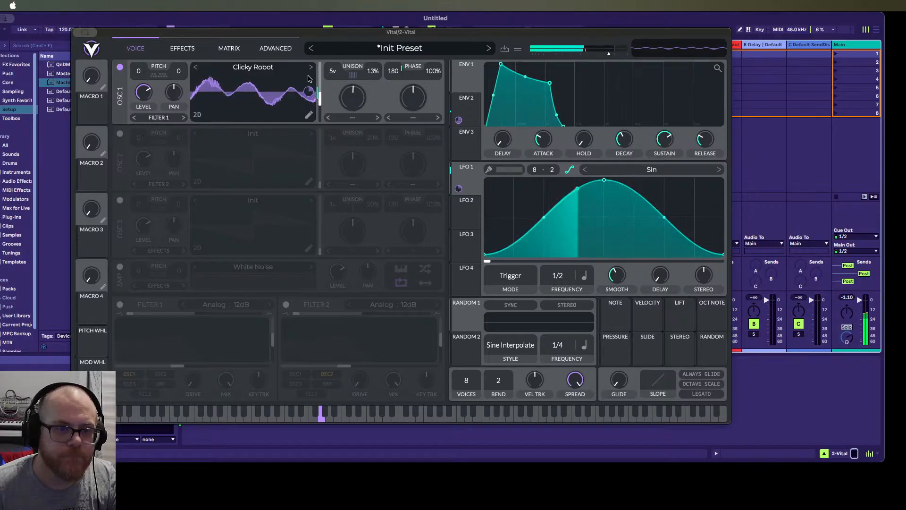
Switch Oscillator 1's wavetable to Hollow Distorted FM after trying Corpusbode Phaser, and enable Filter 1 with a slightly higher cutoff
left_click(311, 70)
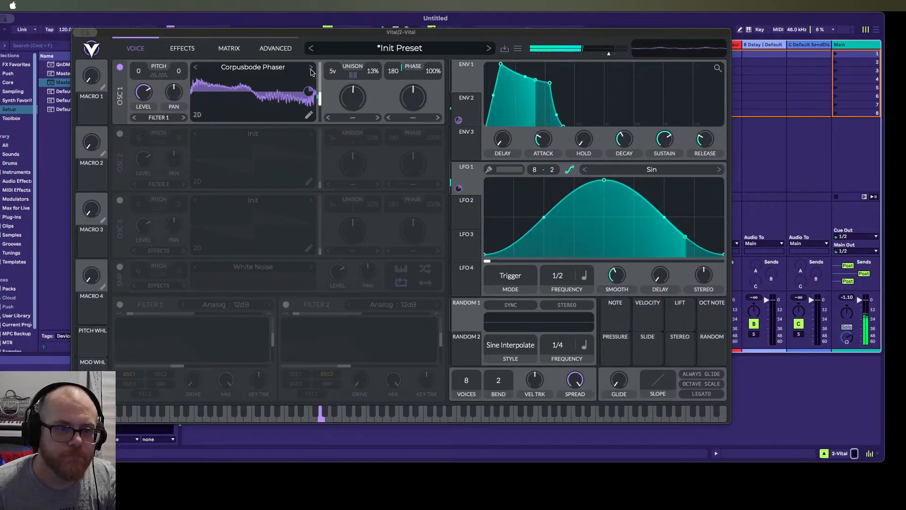
left_click(310, 71)
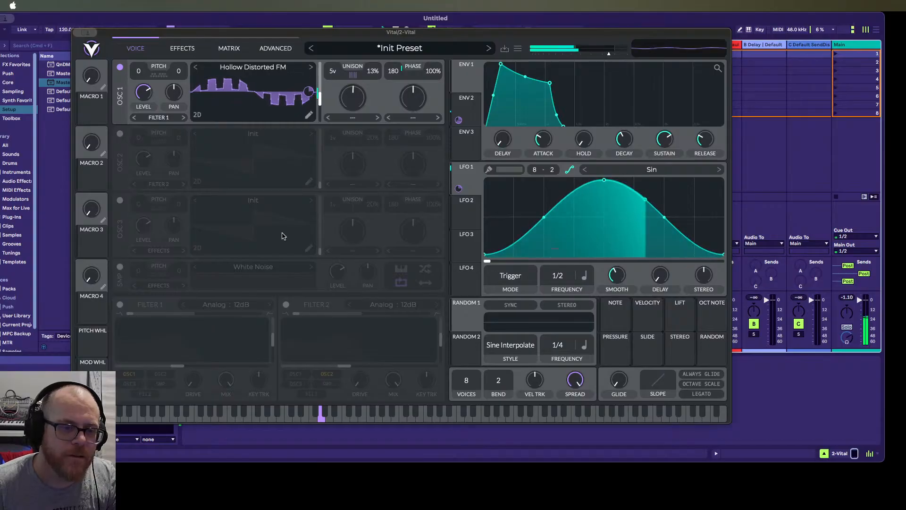
left_click(120, 304)
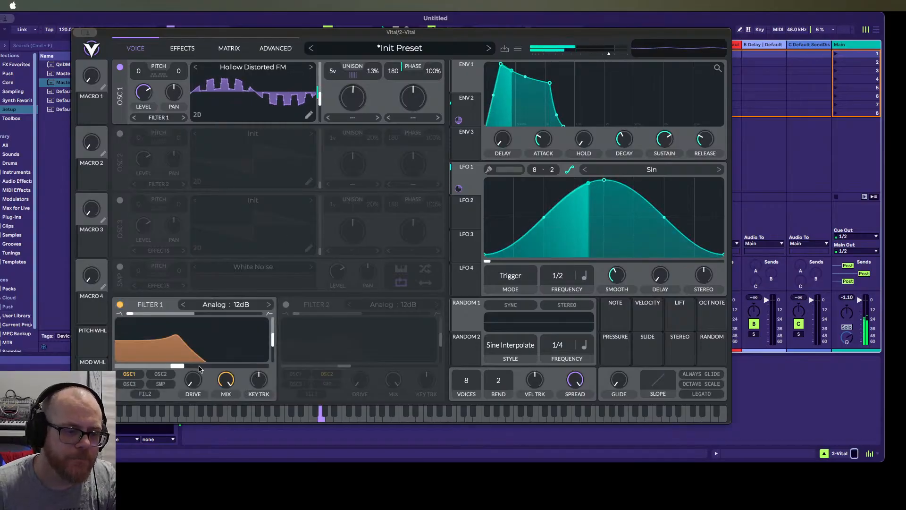
mouse_move(199, 369)
left_mouse_down()
mouse_move(236, 369)
mouse_move(150, 368)
mouse_move(222, 368)
mouse_move(196, 368)
left_mouse_up()
Remove Envelope 2's modulation of Oscillator 1's phase
left_click(469, 104)
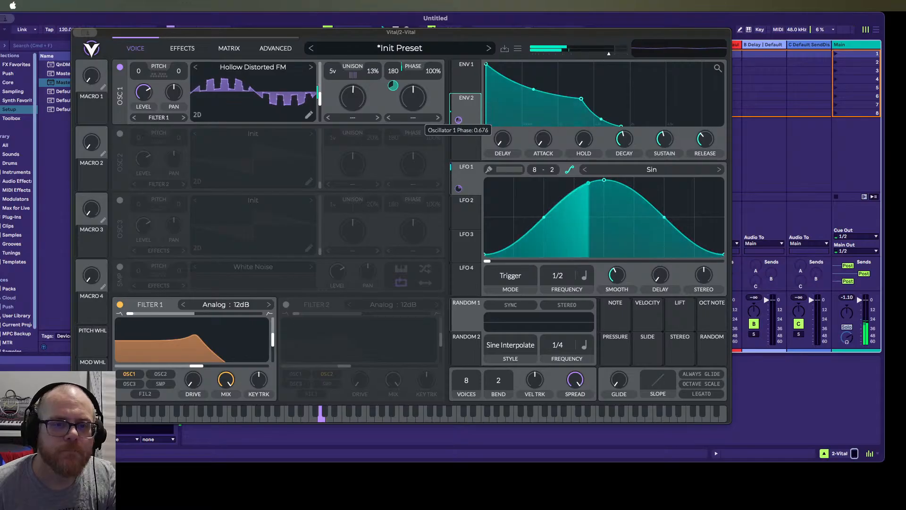
right_click(458, 120)
left_click(467, 126)
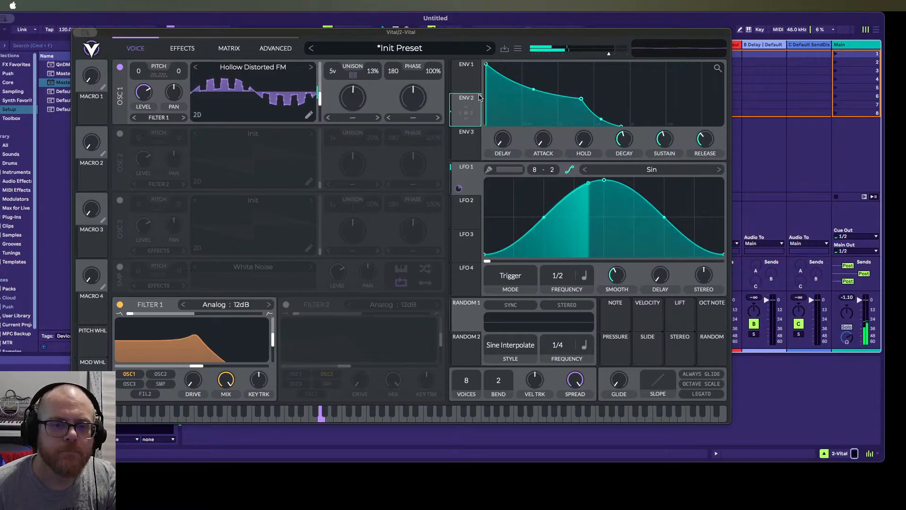
Make LFO 1's modulation of Oscillator 1's wavetable frame bipolar, and raise the frame position slightly
right_click(458, 190)
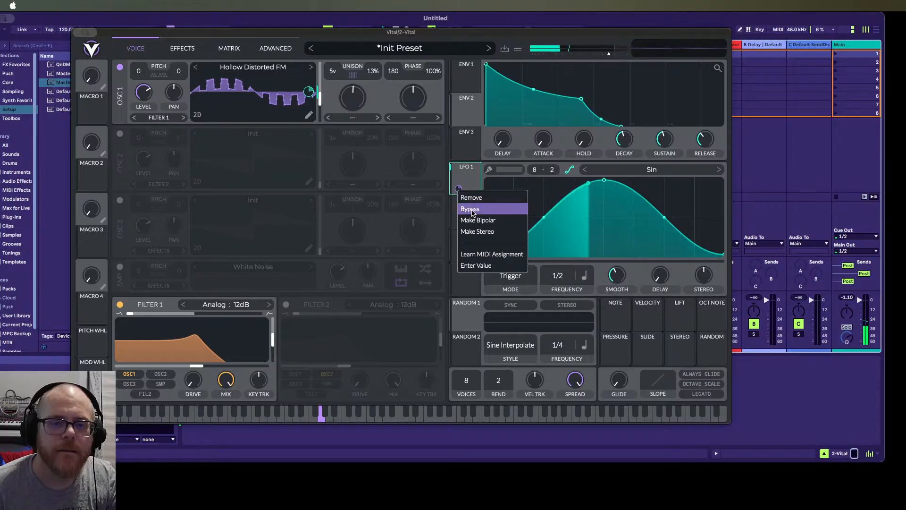
left_click(472, 226)
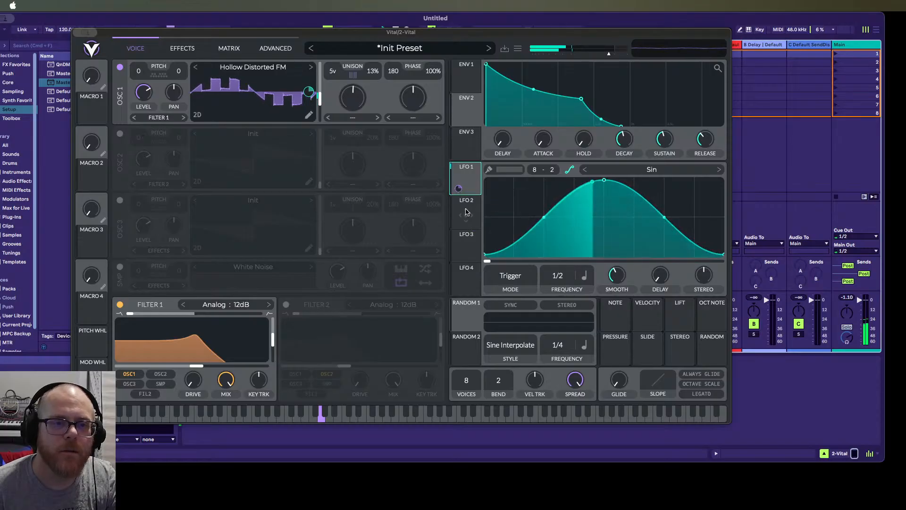
left_click_drag(321, 99, 320, 94)
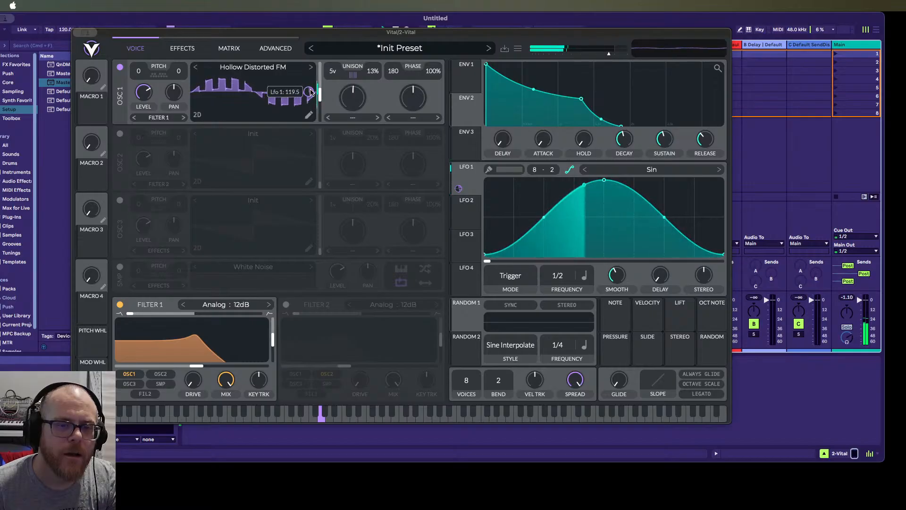
right_click(459, 188)
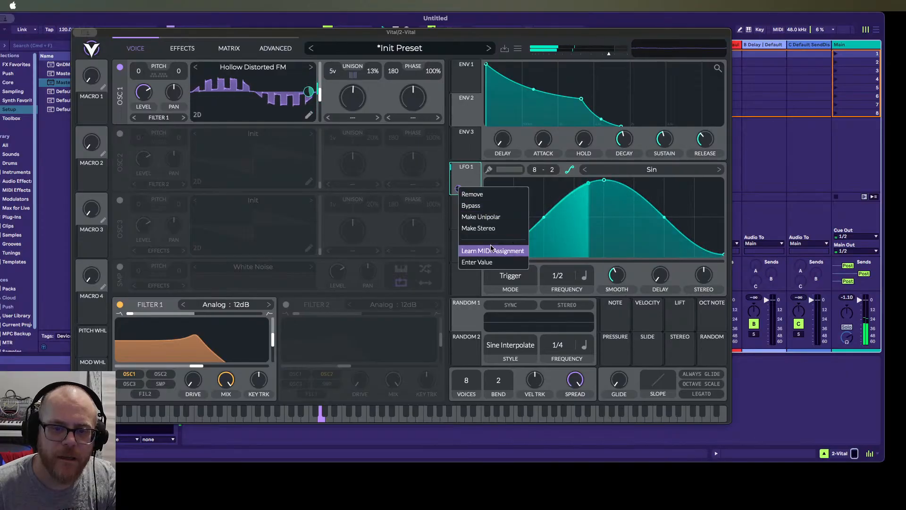
left_click(475, 170)
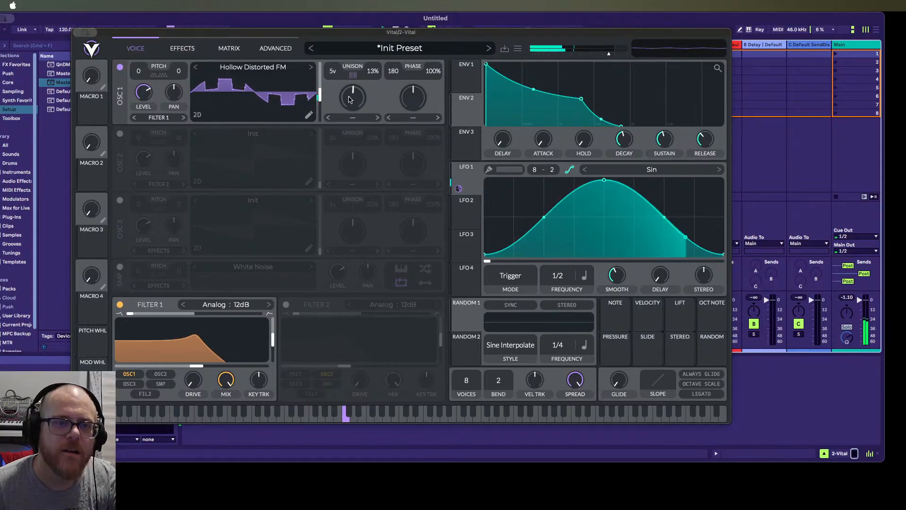
Set Oscillator 1's unison voices to 3, and turn off the Filter and Distortion effects
mouse_move(350, 99)
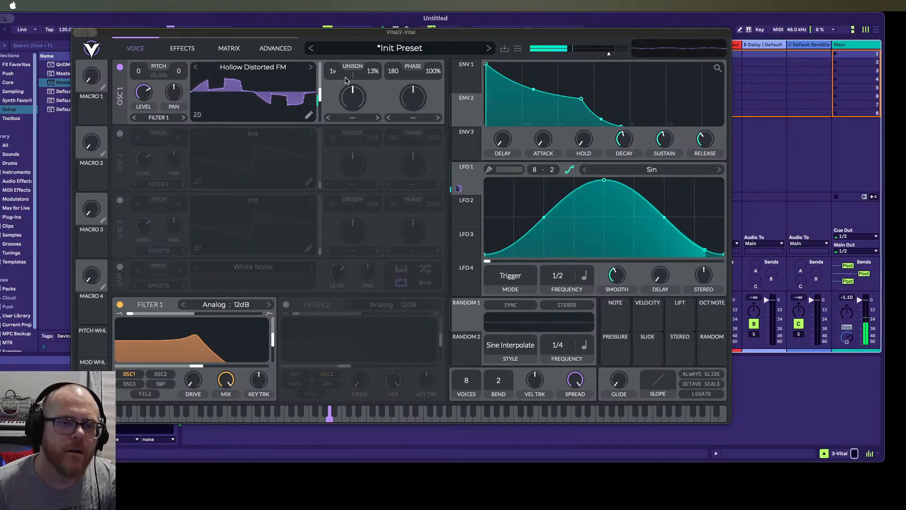
left_click_drag(337, 73, 338, 69)
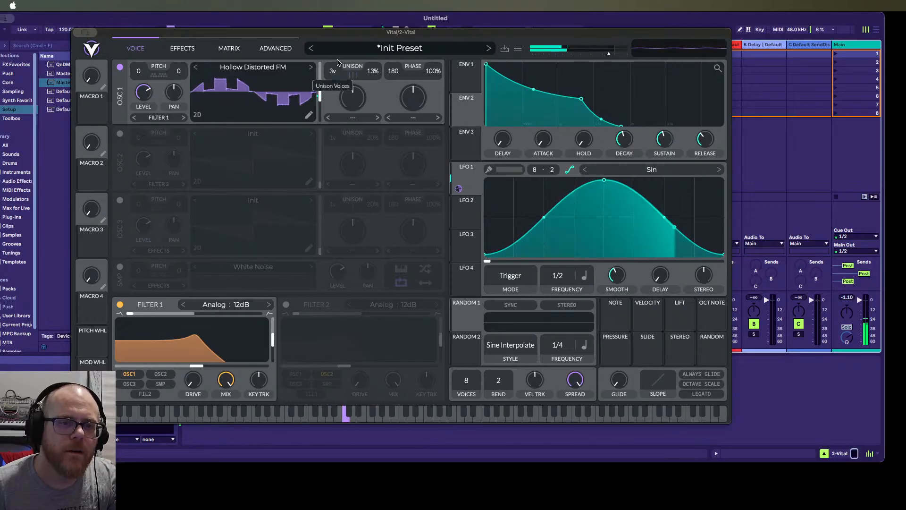
left_click(185, 49)
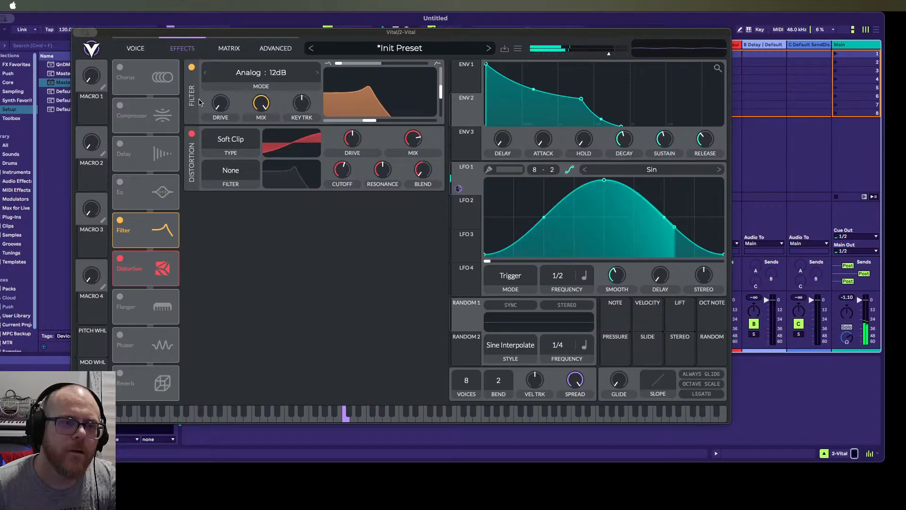
left_click(191, 68)
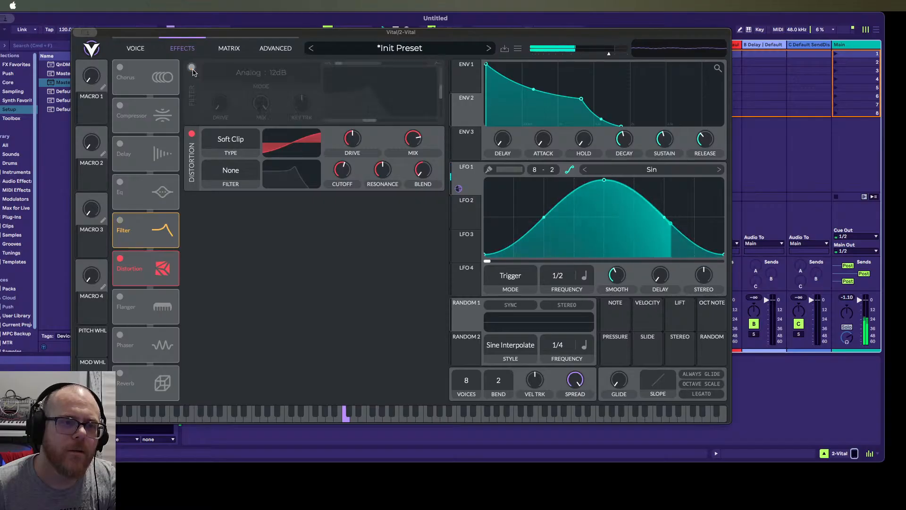
left_click(192, 135)
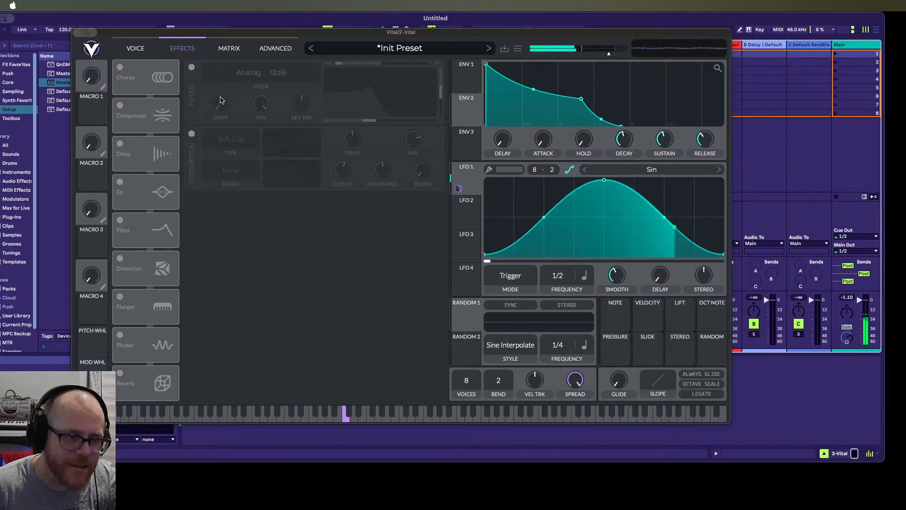
Try the Chorus effect with 4, 8 and 12 voices, adjusting its depth, delays, feedback, cutoff and spread, and turn it off
left_click(120, 68)
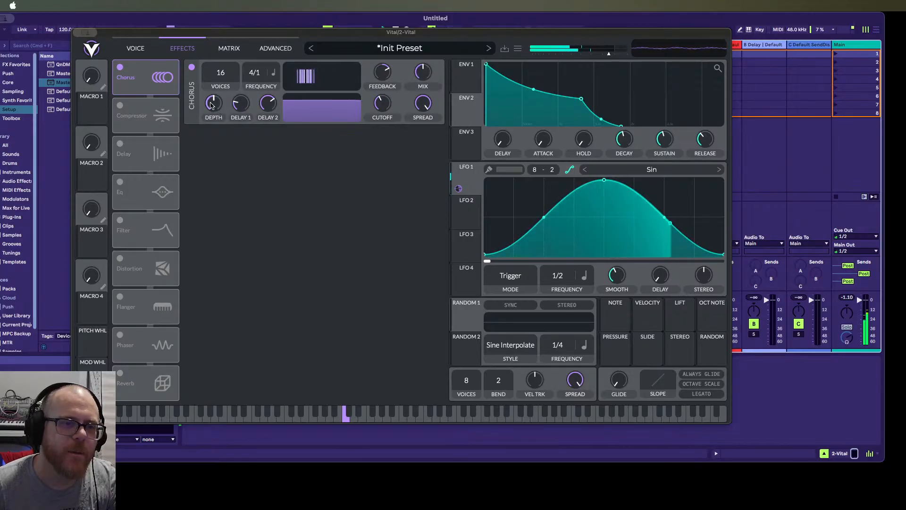
left_click_drag(220, 81, 222, 285)
left_click_drag(224, 203, 219, 354)
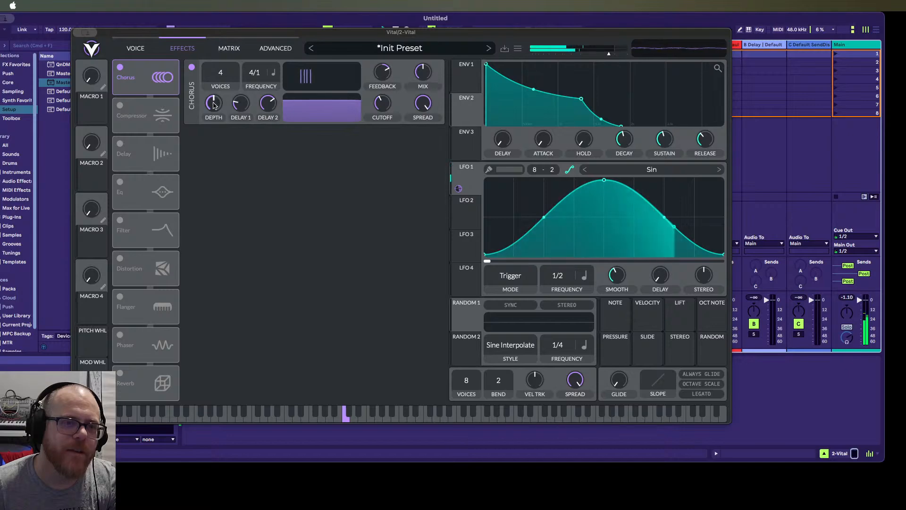
left_click_drag(213, 104, 219, 109)
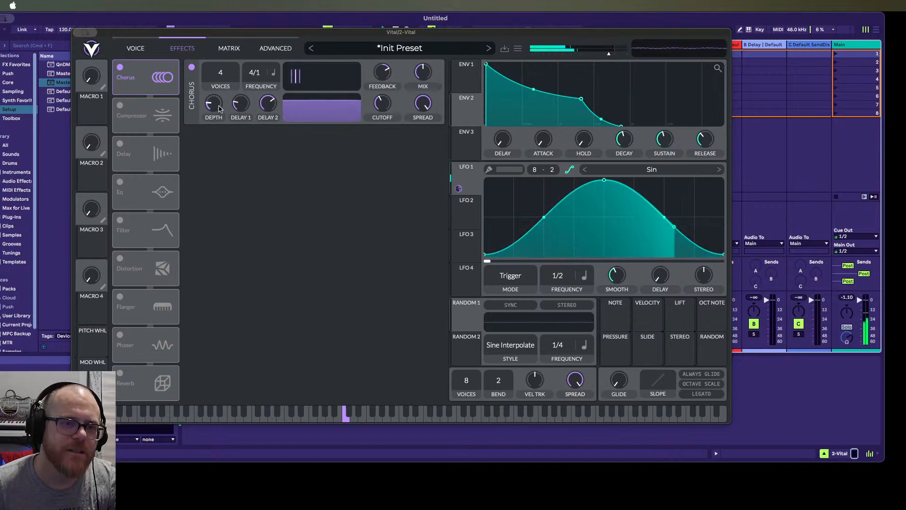
left_click_drag(229, 77, 221, 6)
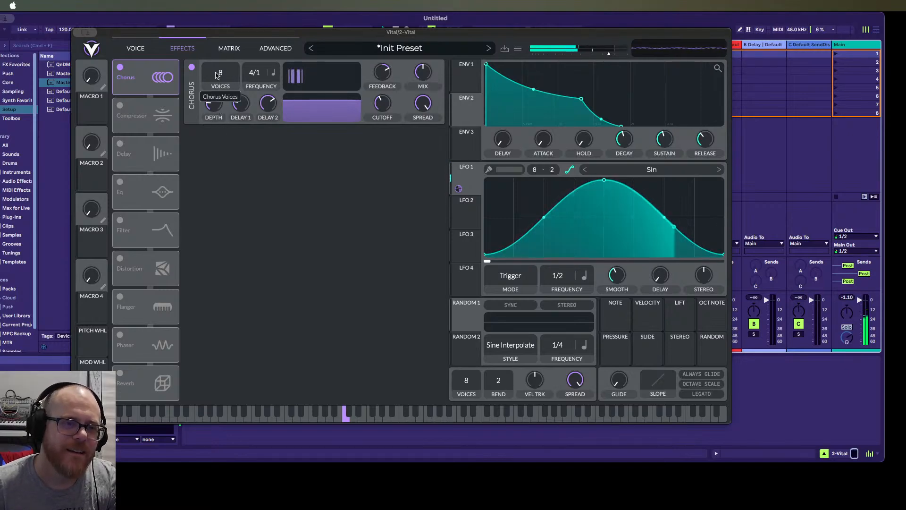
left_click_drag(217, 75, 221, 40)
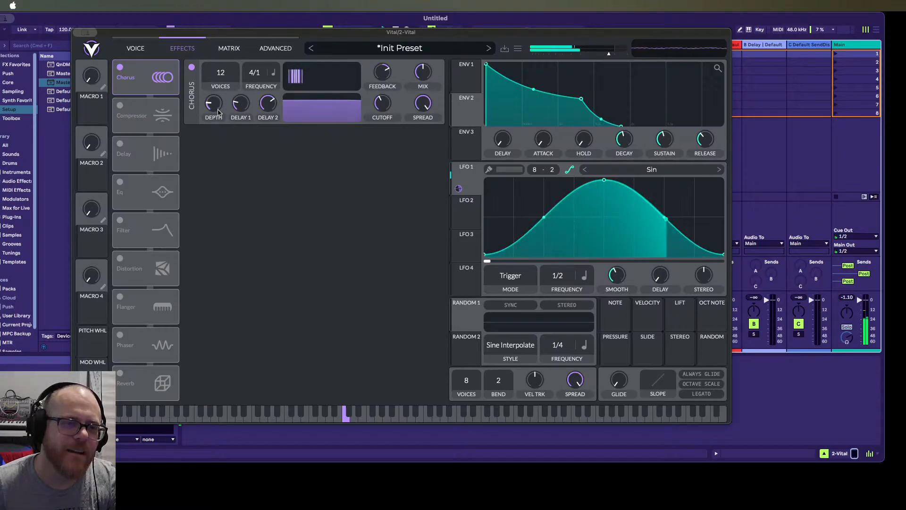
left_click_drag(218, 113, 265, 102)
left_click_drag(391, 81, 384, 115)
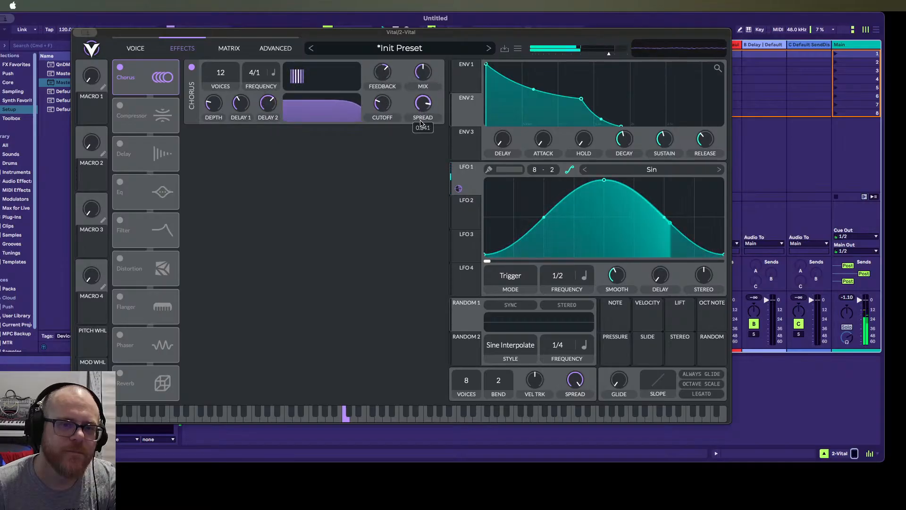
left_click(119, 67)
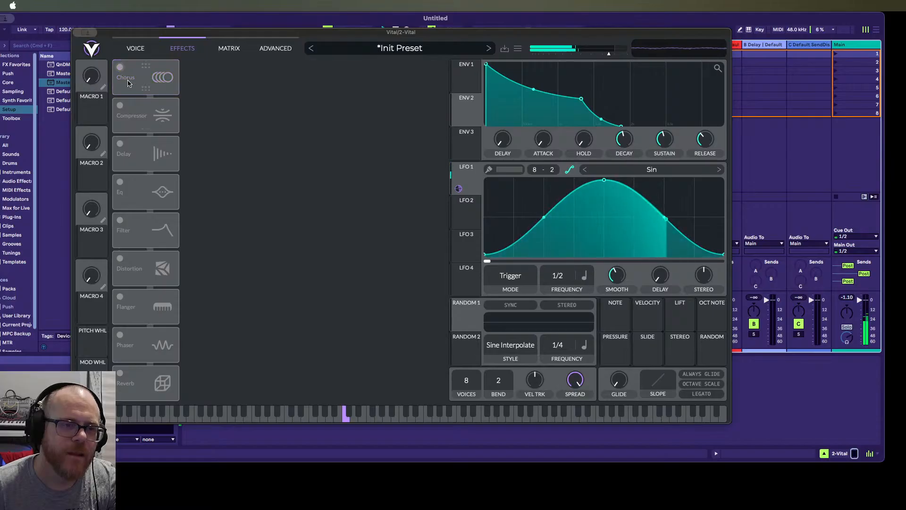
Readjust Filter 1's cutoff, and switch Oscillator 1's wavetable to Basic Shapes after trying Solar Powered and Squish Flange
left_click(149, 51)
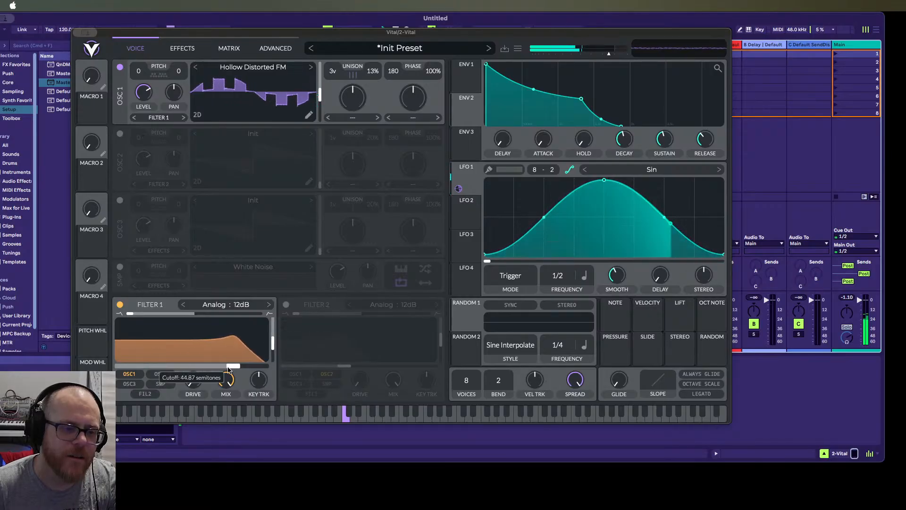
mouse_move(191, 371)
left_mouse_down()
mouse_move(142, 372)
mouse_move(236, 373)
mouse_move(188, 370)
mouse_move(226, 373)
mouse_move(202, 373)
left_mouse_up()
left_click(311, 67)
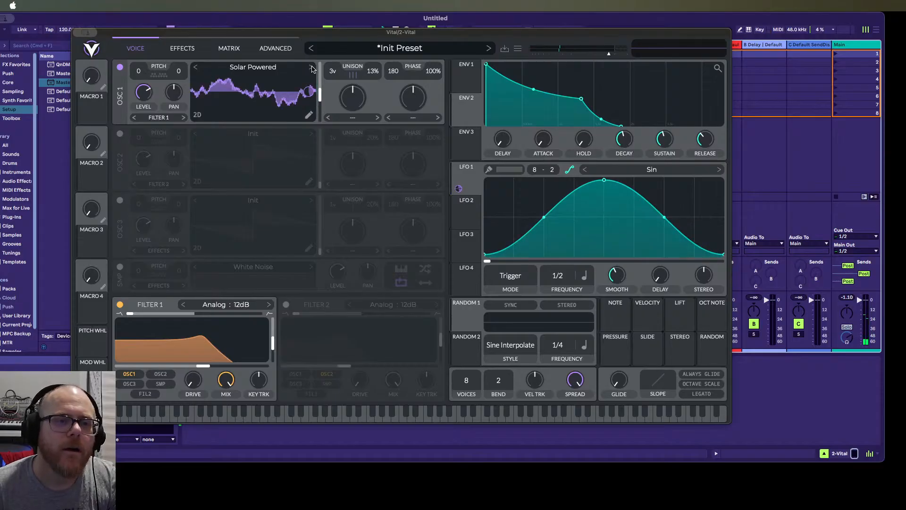
left_click(311, 67)
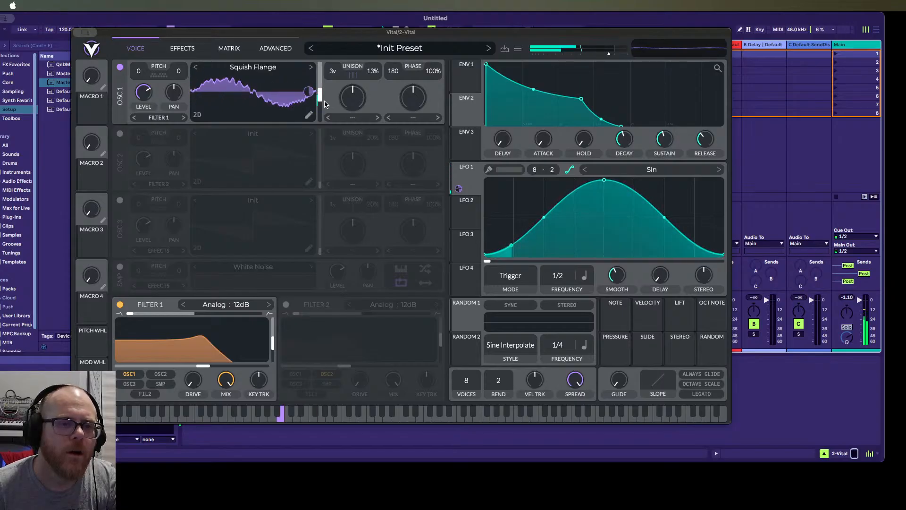
left_click(312, 68)
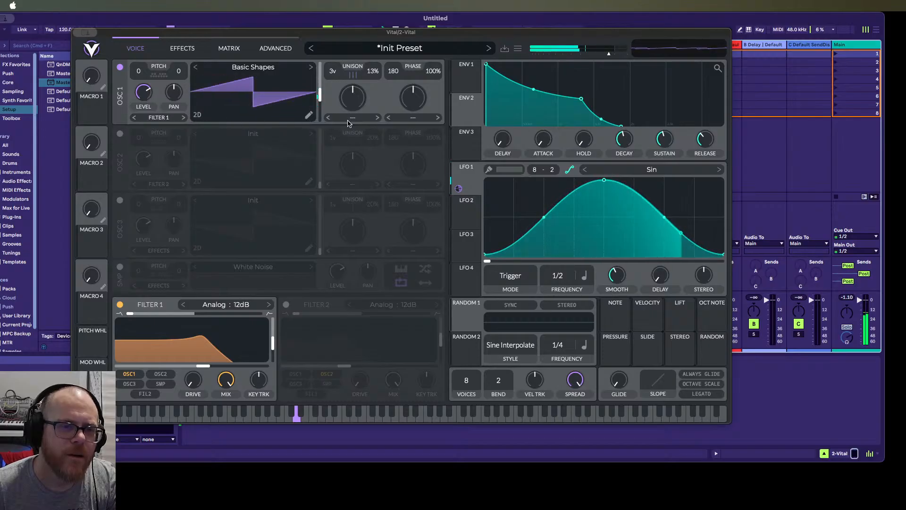
Review Oscillator 1's output routing options, and try the Vocode spectral morph at different amounts
left_click(168, 120)
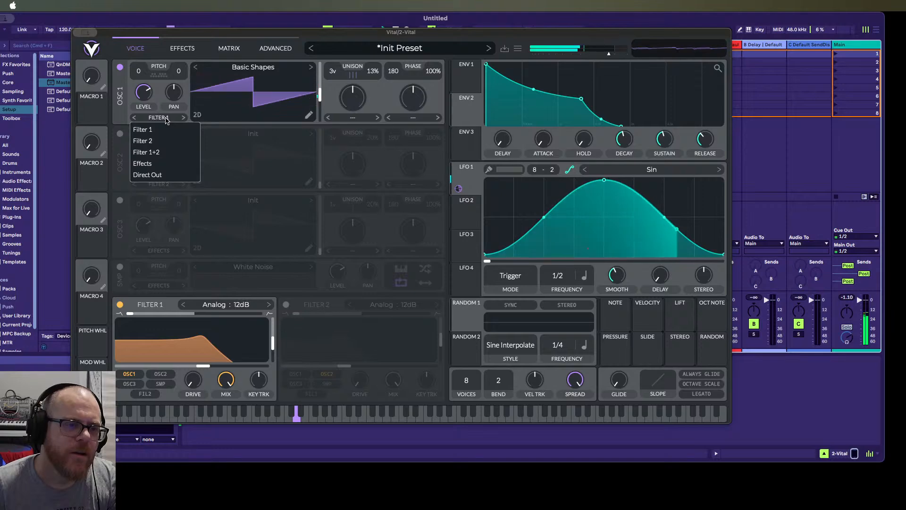
left_click(155, 95)
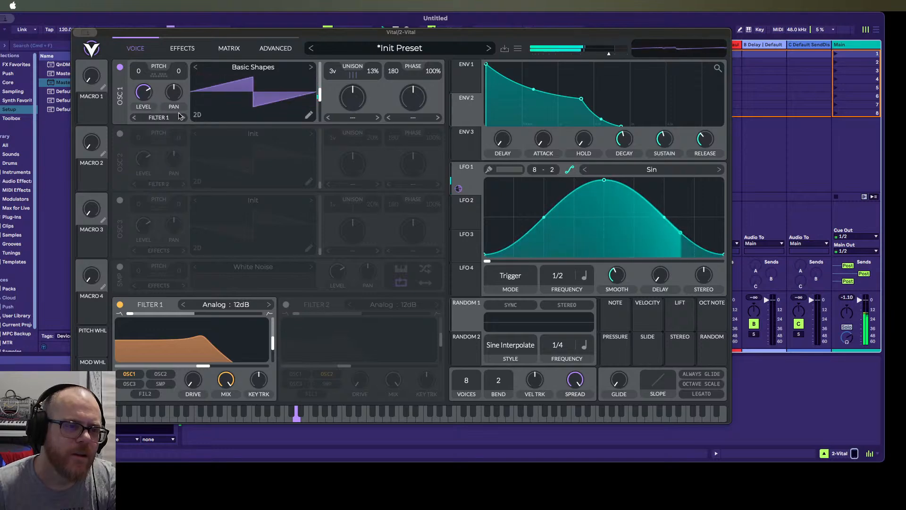
left_click(364, 119)
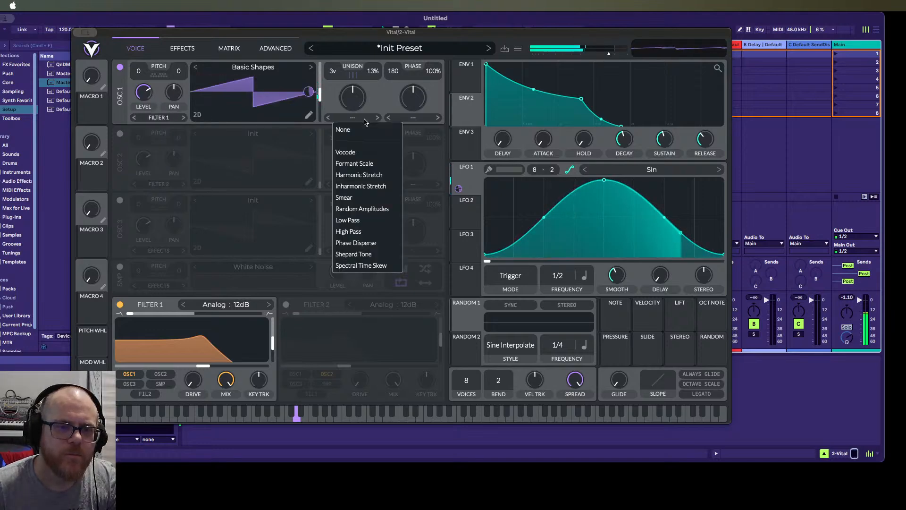
left_click(360, 153)
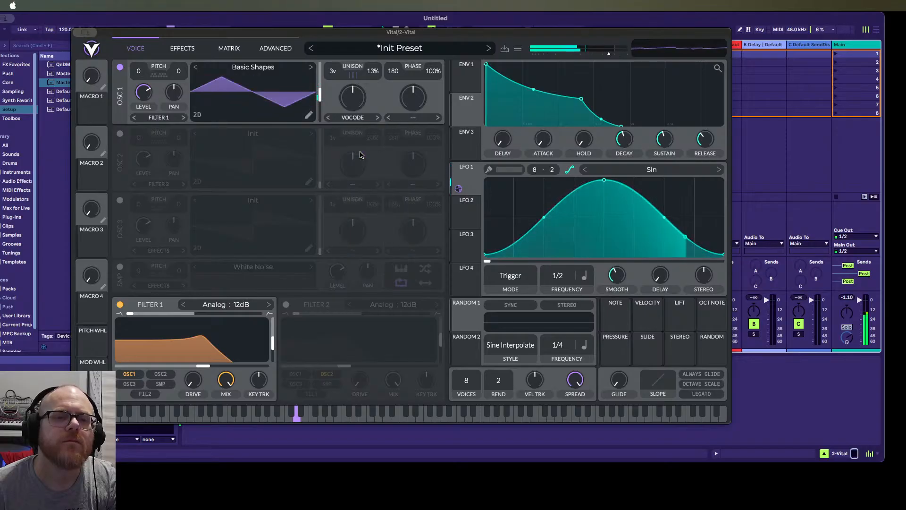
left_click_drag(350, 104, 349, 144)
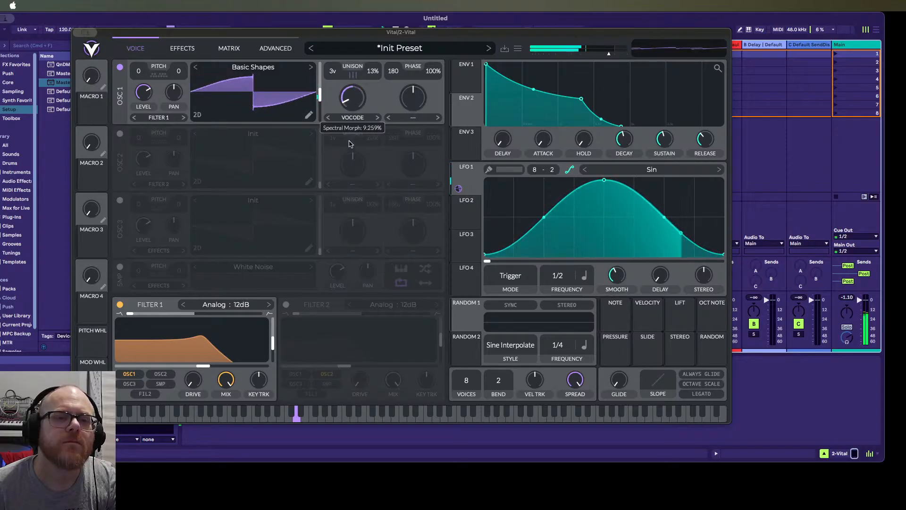
Set Oscillator 1's spectral morph type to Inharmonic Stretch and vary its amount, leaving it at about 50%
left_click(352, 118)
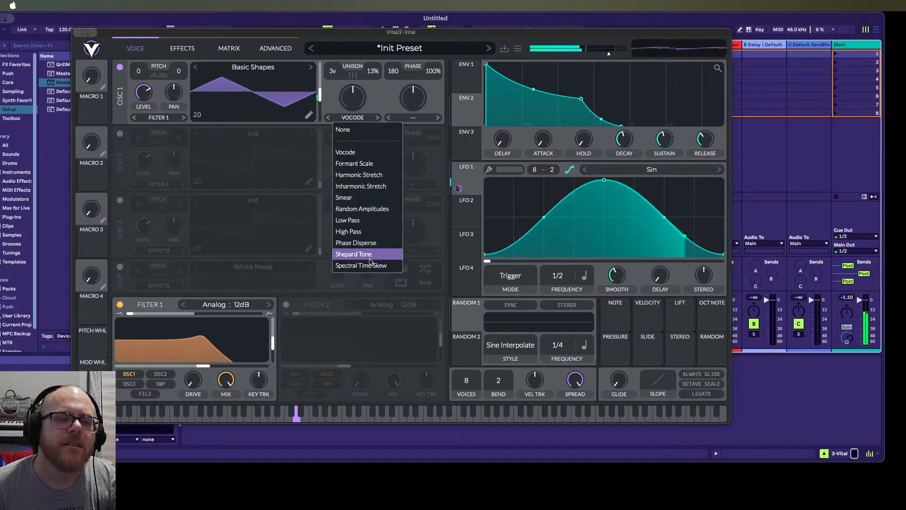
left_click(361, 186)
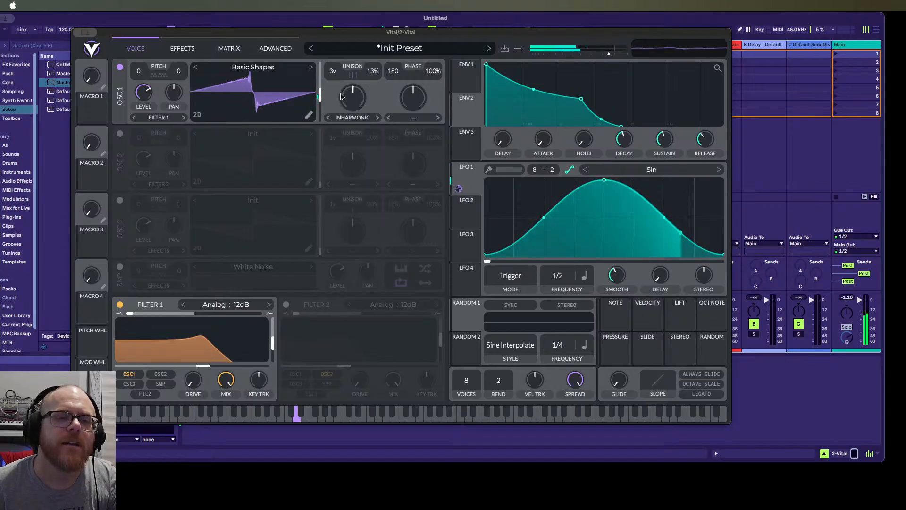
mouse_move(353, 97)
left_mouse_down()
mouse_move(349, 80)
mouse_move(350, 97)
left_mouse_up()
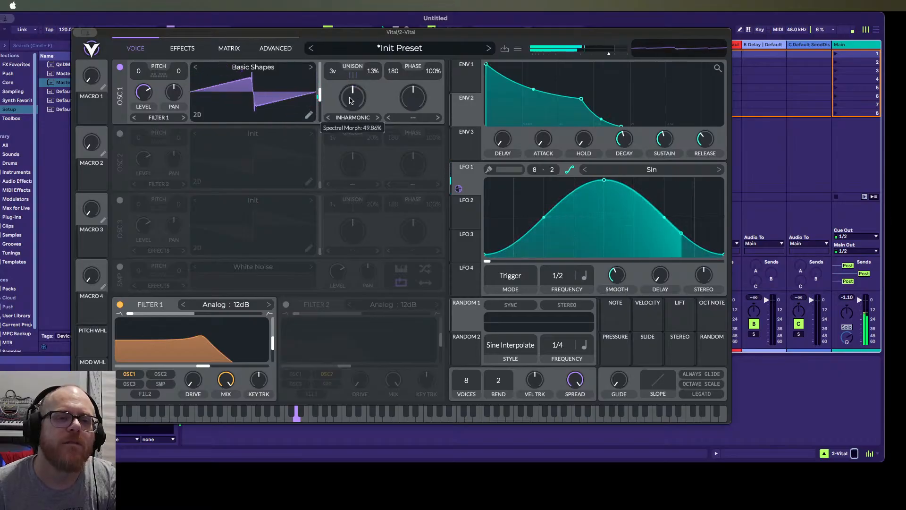
Review Oscillator 1's spectral morph types and open its phase distortion type options
left_click(353, 118)
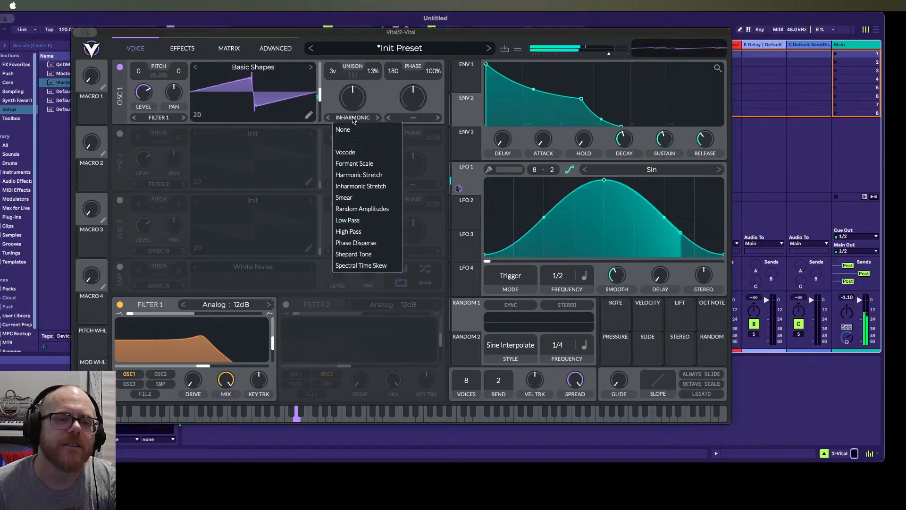
left_click(415, 118)
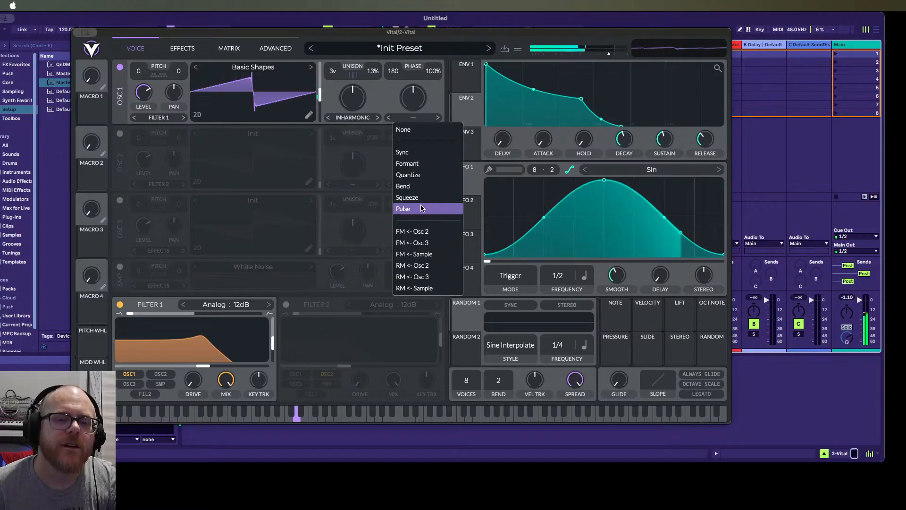
Set oscillator 1's phase distortion type to FM <- Osc 2
left_click(421, 233)
left_click(408, 119)
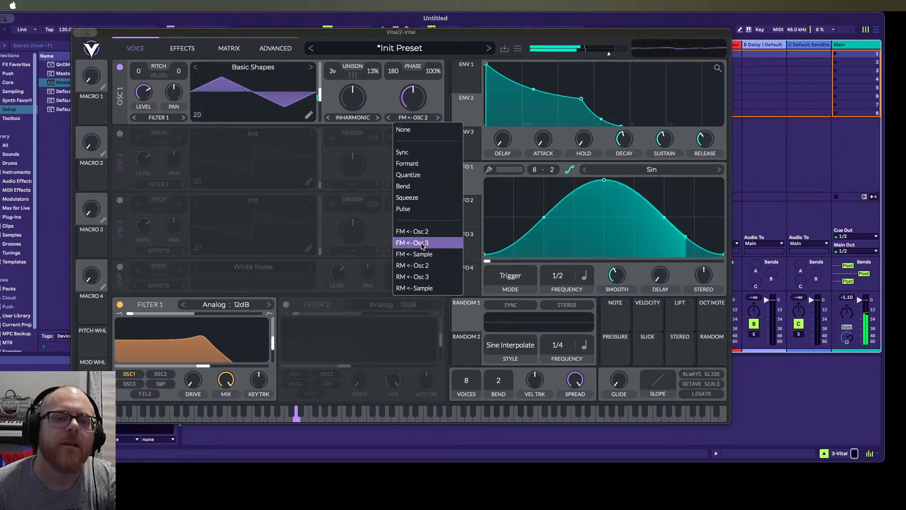
left_click(413, 96)
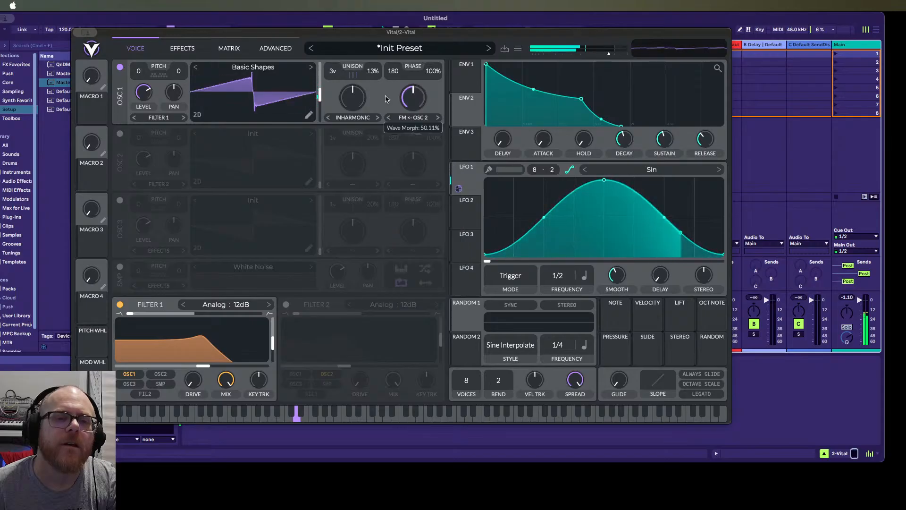
Enable oscillator 2 with its level turned fully down and its pitch transposed up 12 semitones
left_click(119, 135)
left_click(169, 185)
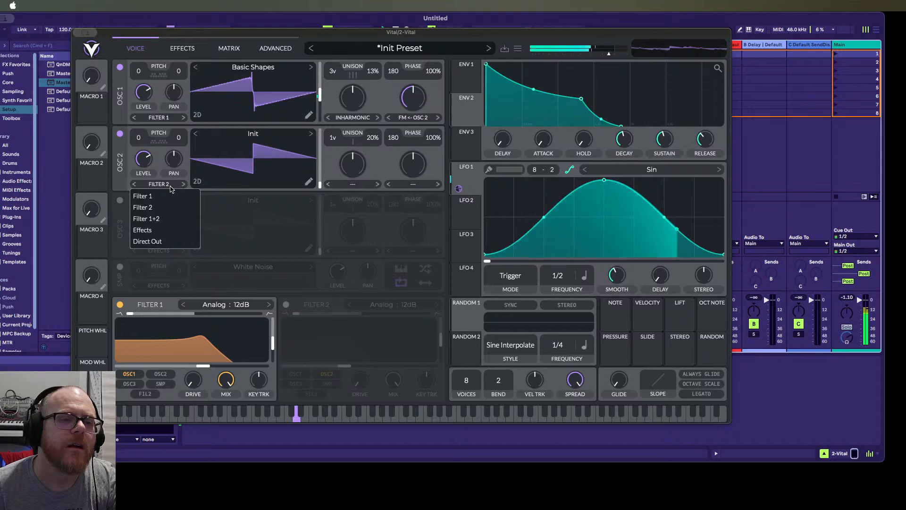
left_click(131, 173)
left_click_drag(143, 159, 177, 255)
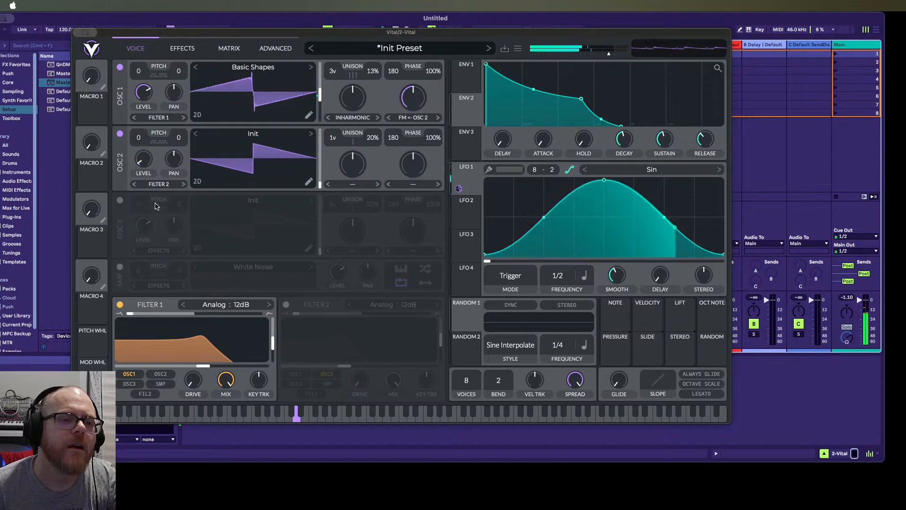
mouse_move(354, 165)
left_mouse_down()
mouse_move(348, 175)
mouse_move(350, 163)
left_mouse_up()
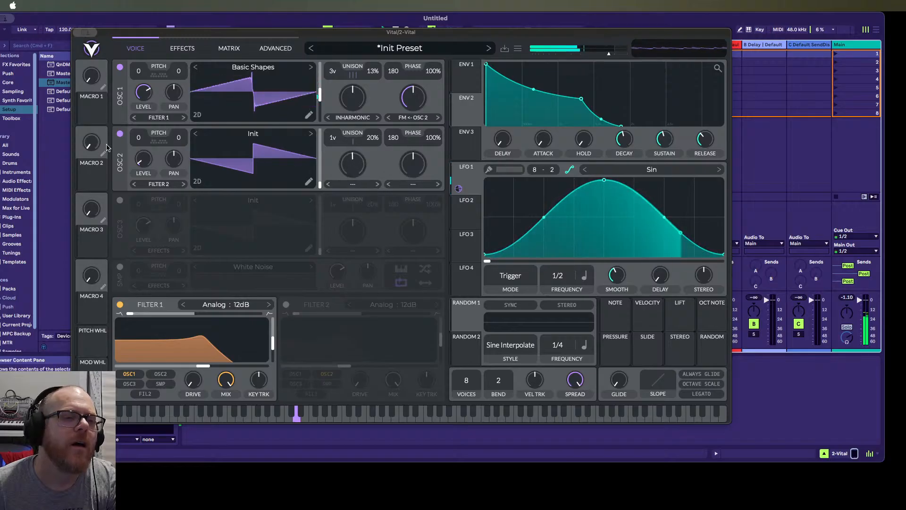
left_click_drag(139, 139, 147, 88)
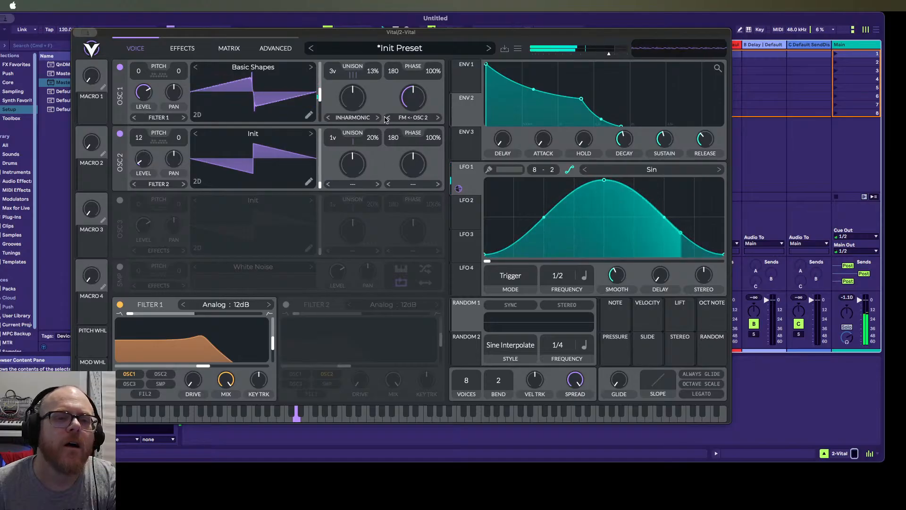
Raise oscillator 1's FM amount and lower the cutoff of Filter 1
mouse_move(405, 107)
left_mouse_down()
mouse_move(404, 84)
mouse_move(427, 111)
mouse_move(419, 104)
mouse_move(417, 115)
left_mouse_up()
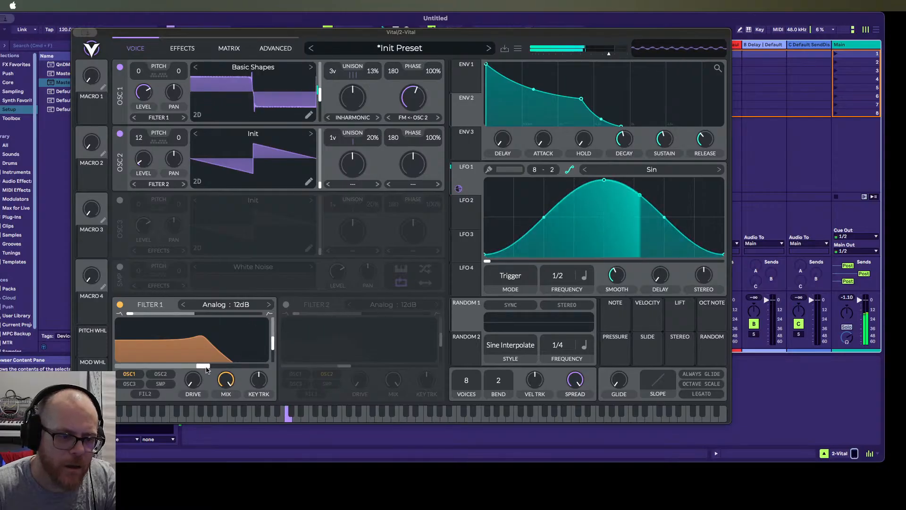
left_click_drag(202, 366, 173, 367)
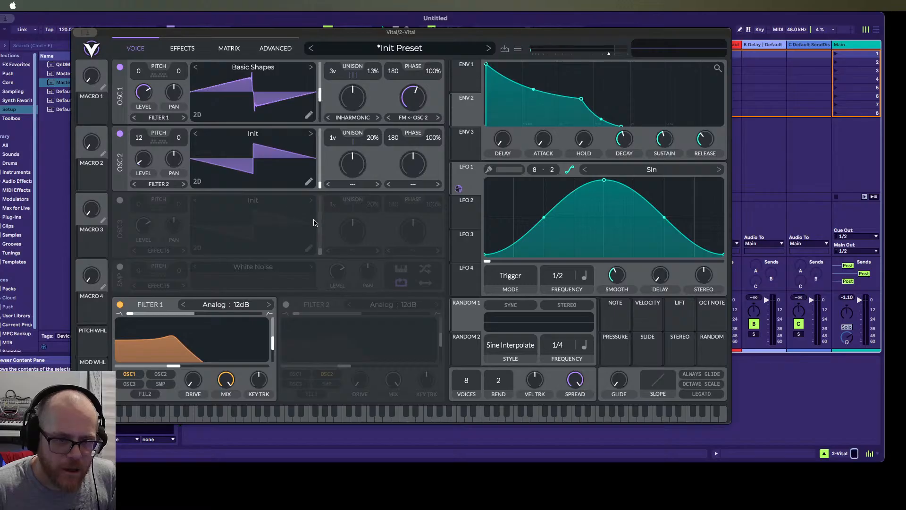
Set oscillator 1's spectral morph type to None and raise its unison to 5 voices
left_click_drag(501, 34, 475, 24)
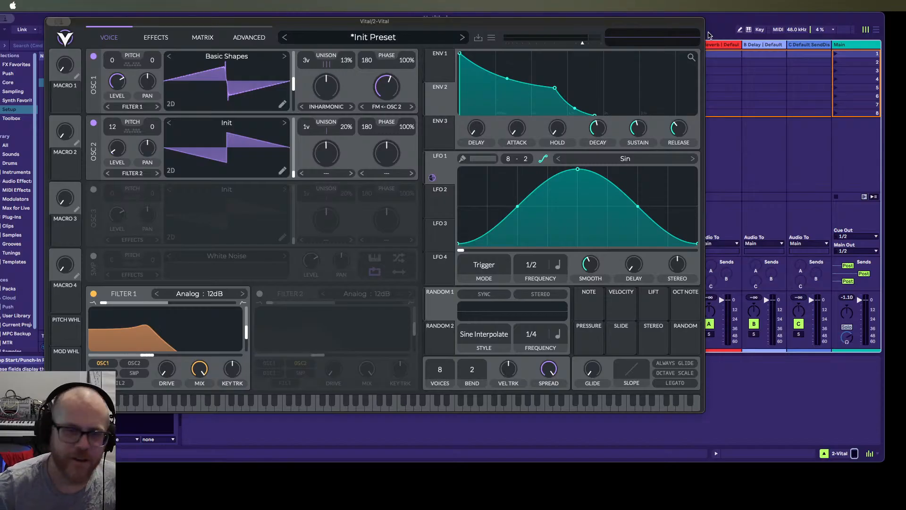
left_click(327, 106)
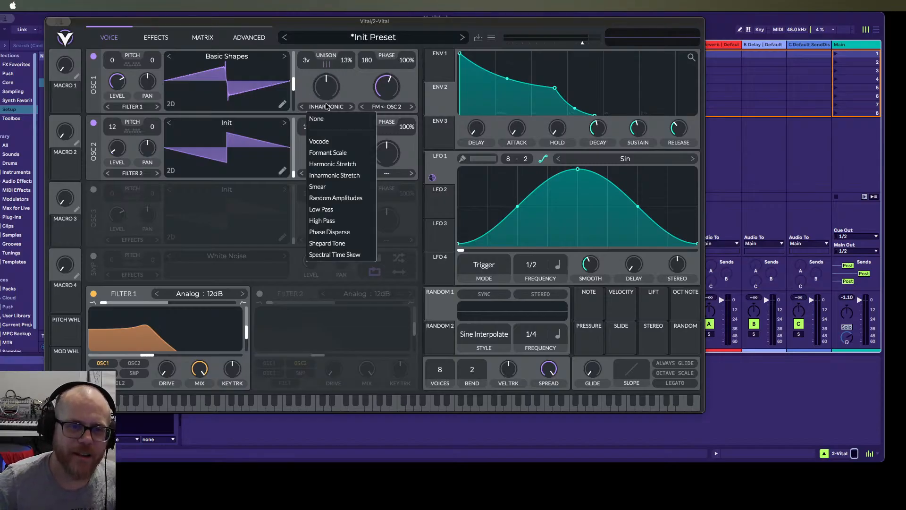
left_click(320, 119)
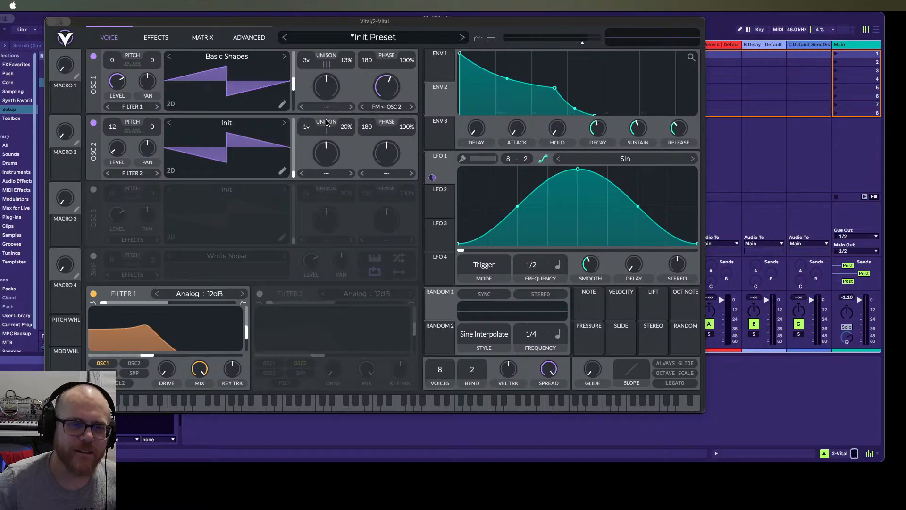
left_click_drag(329, 87, 329, 90)
double_click(328, 91)
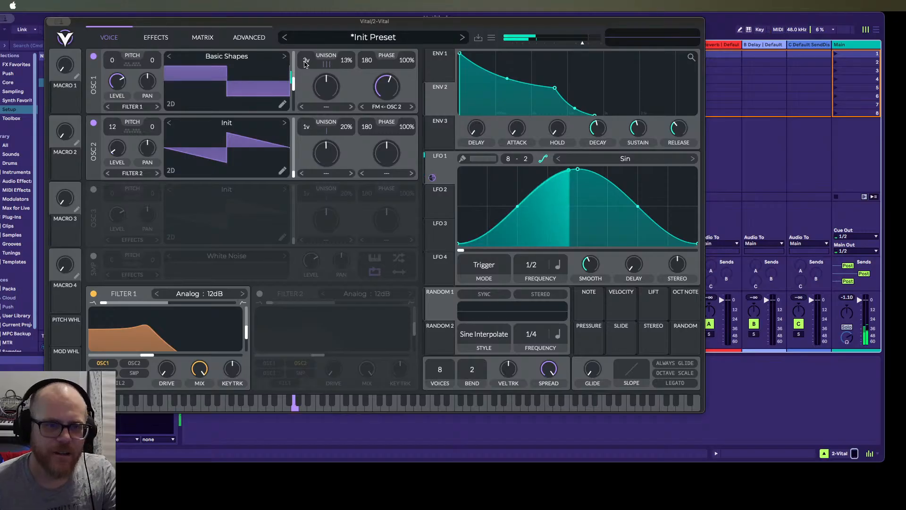
left_click_drag(306, 60, 302, 50)
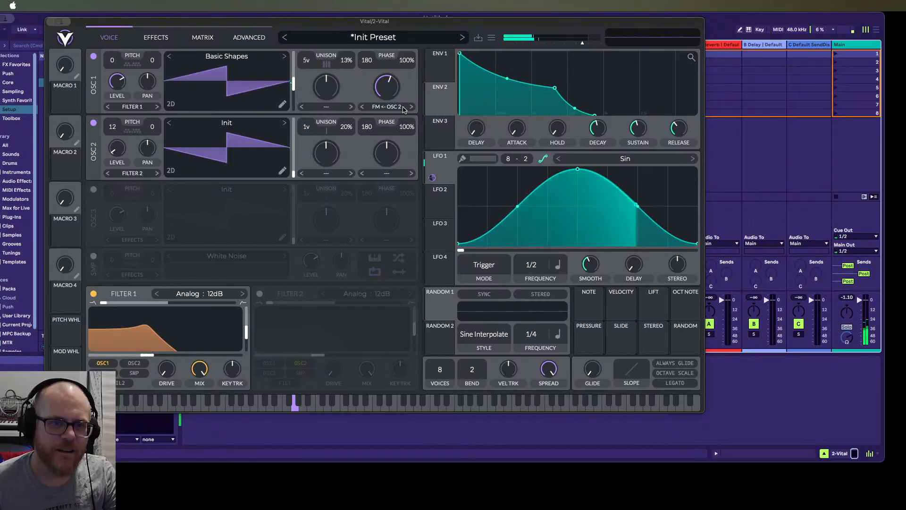
Turn oscillator 1's FM amount fully down and switch its wavetable to Classic Blend
left_click_drag(387, 87, 382, 152)
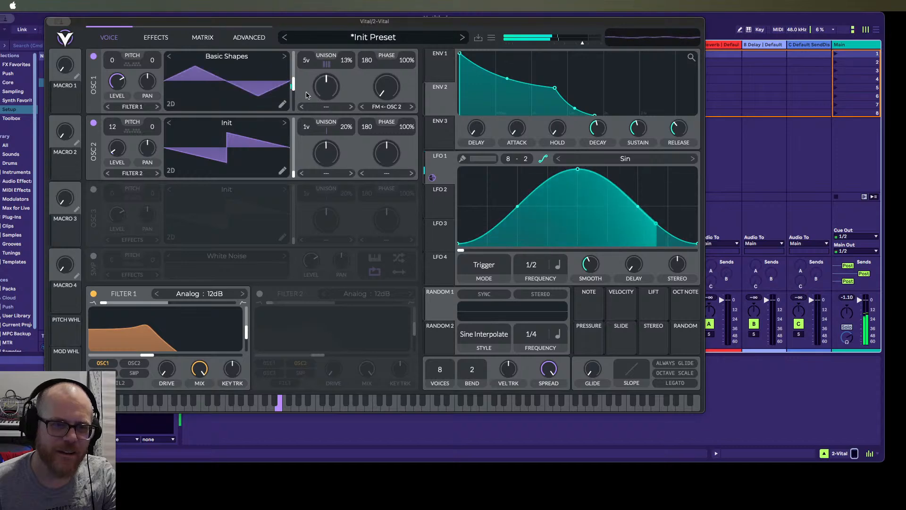
left_click(284, 58)
left_click(284, 59)
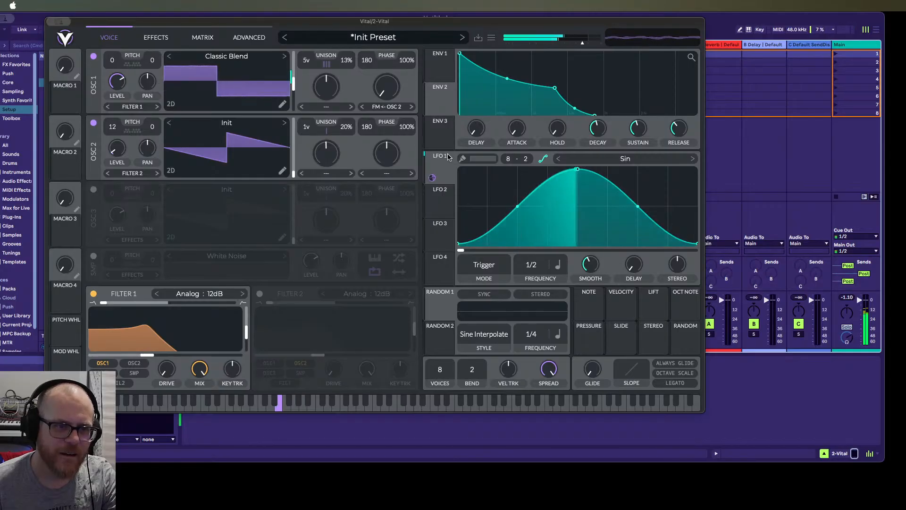
Enable the Chorus effect and shorten its second delay time
left_click(156, 38)
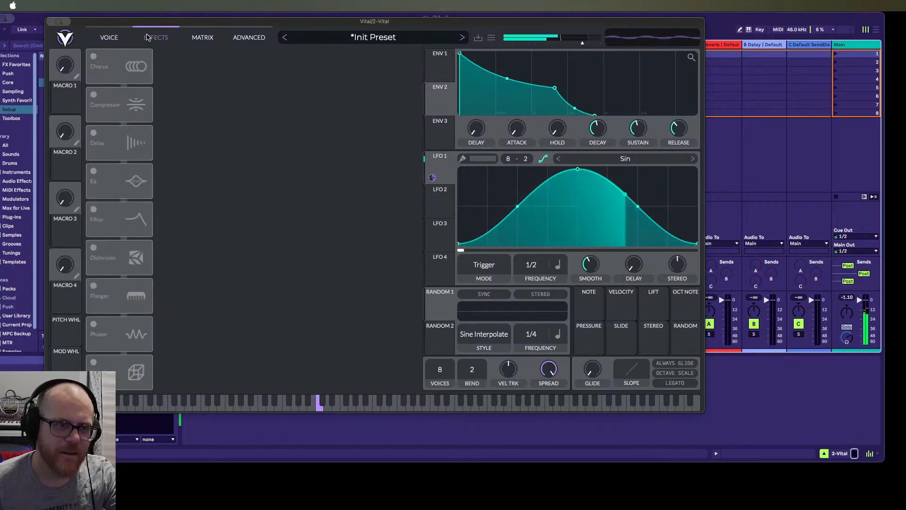
left_click(94, 57)
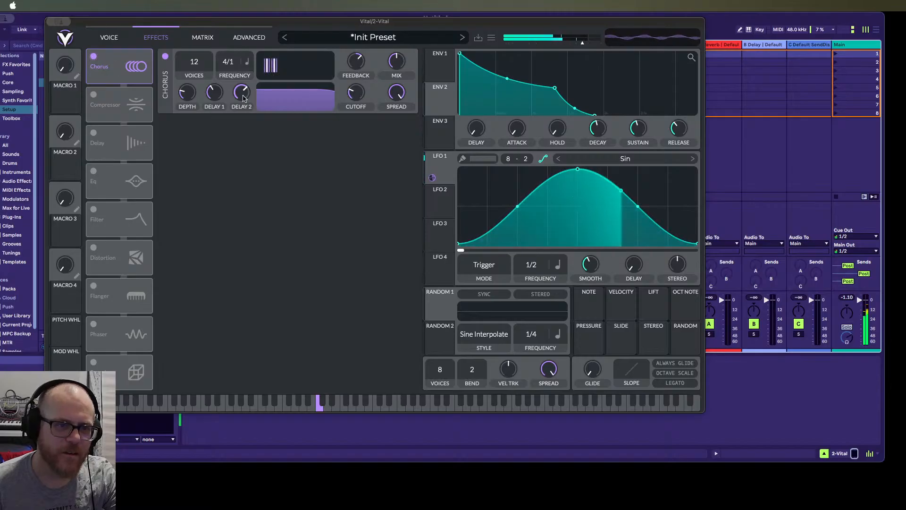
left_click_drag(241, 98, 242, 117)
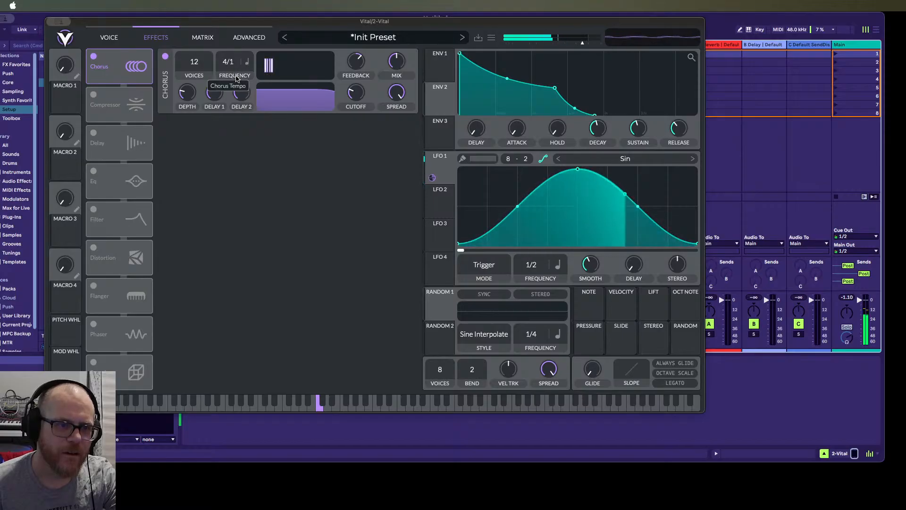
Switch the Chorus frequency from tempo sync to seconds and set it to about 0.597 s
left_click(247, 62)
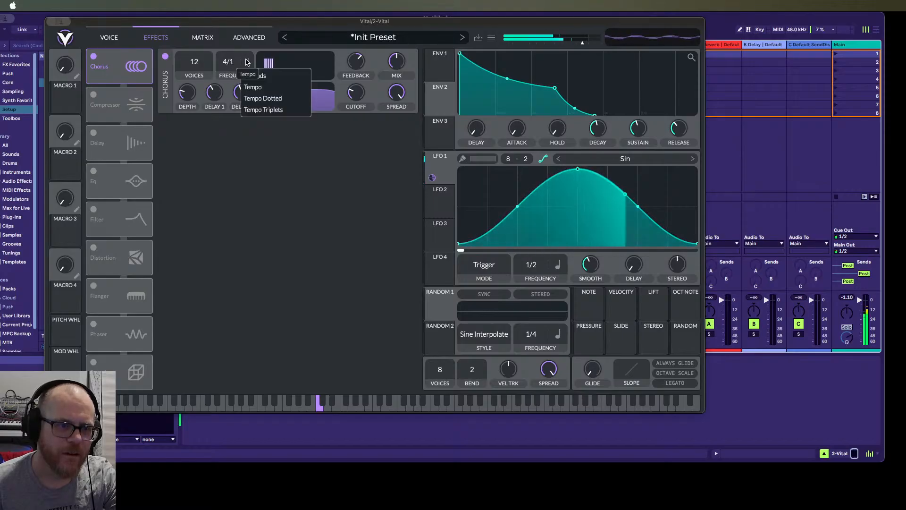
left_click(268, 75)
left_click_drag(230, 63, 201, 16)
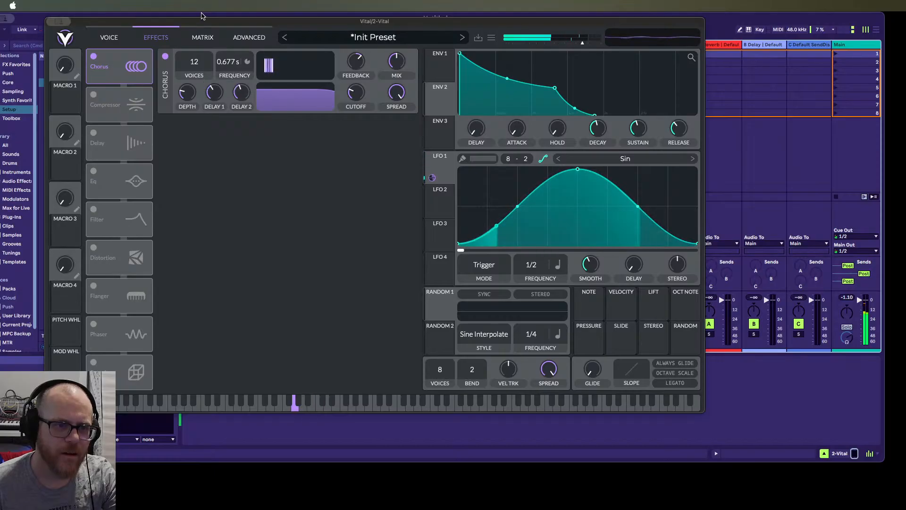
scroll(228, 63, "down", 4)
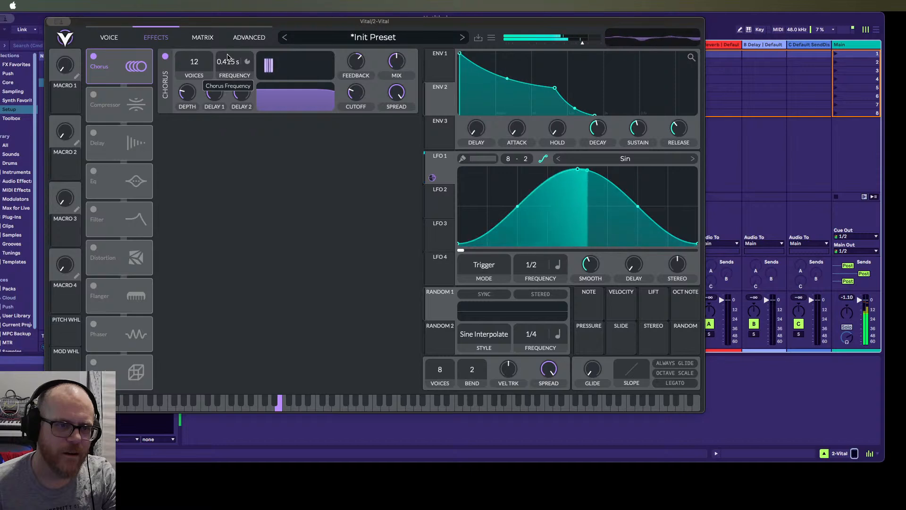
scroll(228, 62, "up", 4)
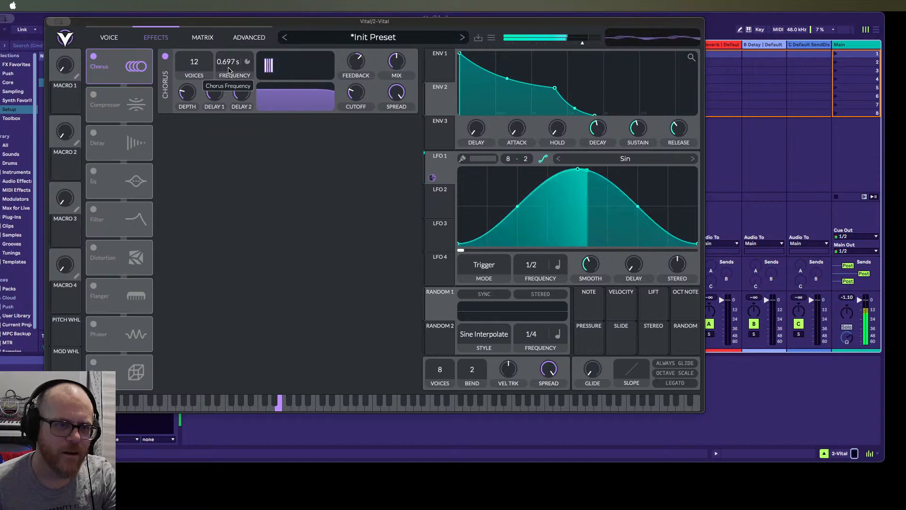
scroll(226, 68, "up", 2)
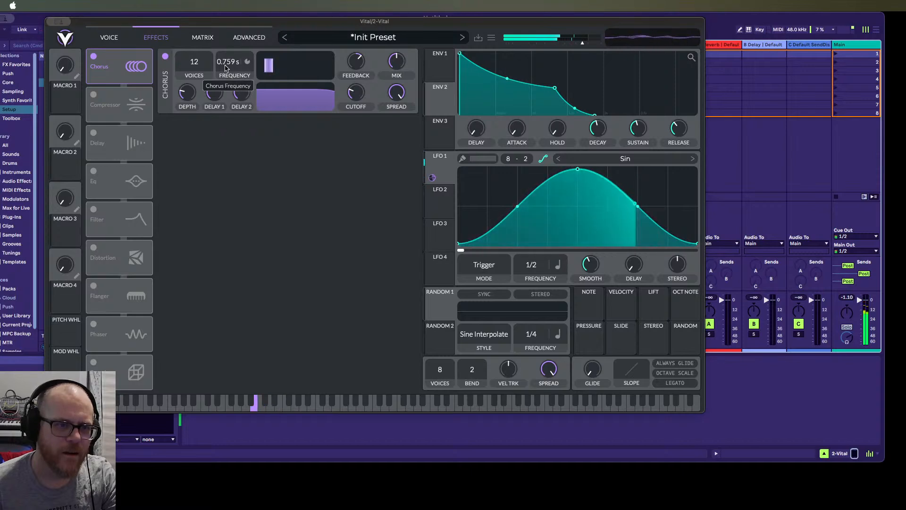
scroll(226, 68, "down", 5)
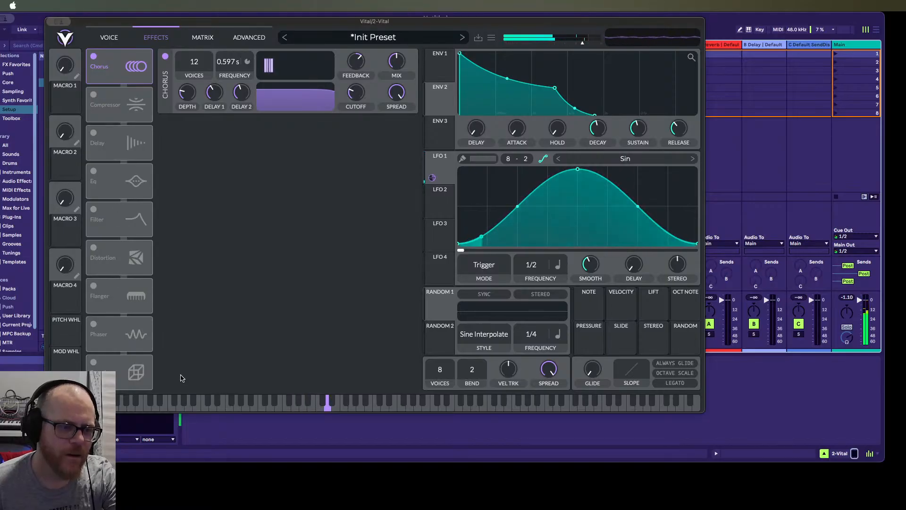
Enable the Reverb and Delay effects
left_click(94, 362)
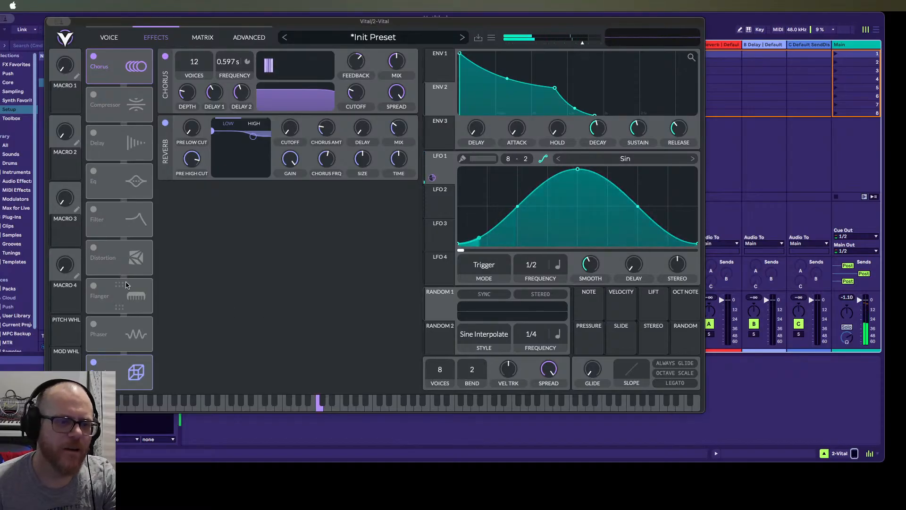
left_click(93, 133)
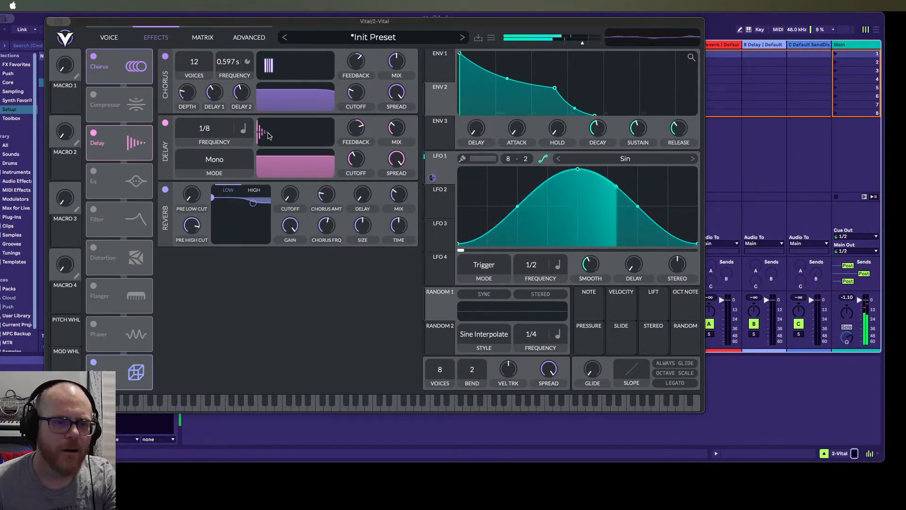
Set the Delay mode to Stereo and raise its feedback to about 67%
left_click(232, 164)
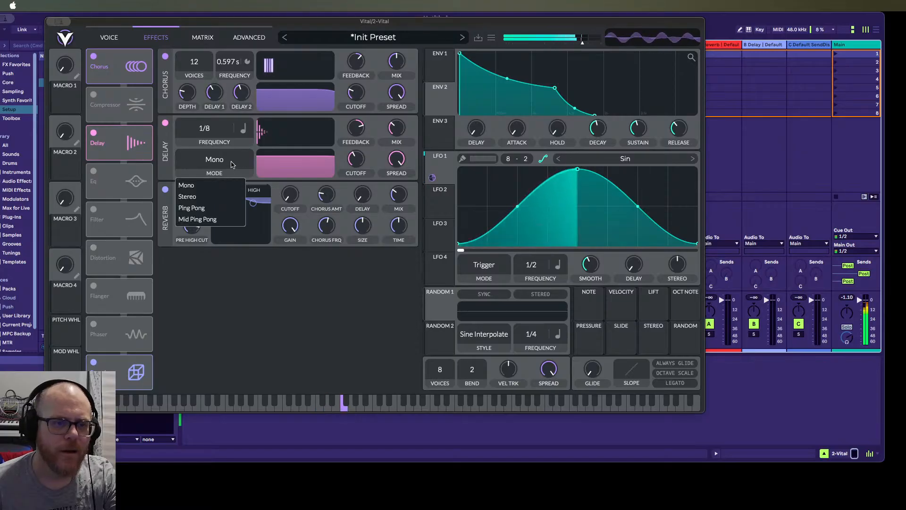
left_click(213, 200)
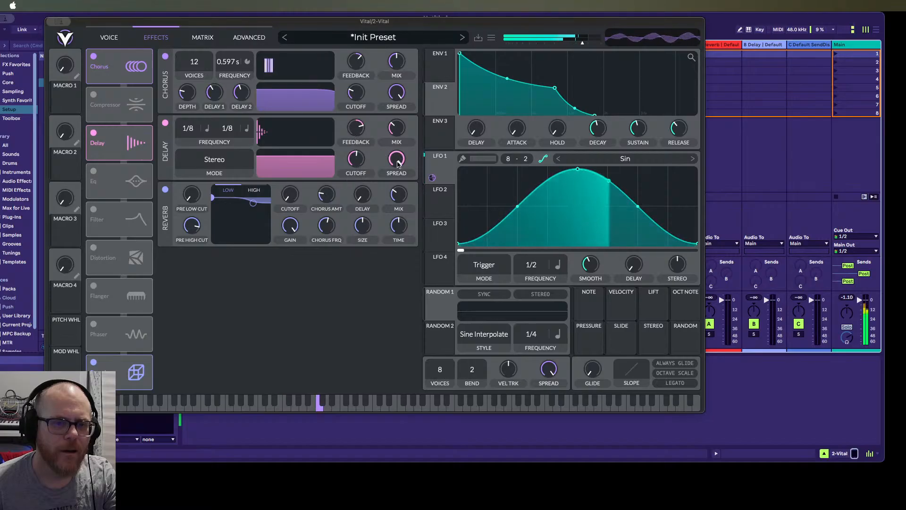
left_click_drag(344, 137, 348, 111)
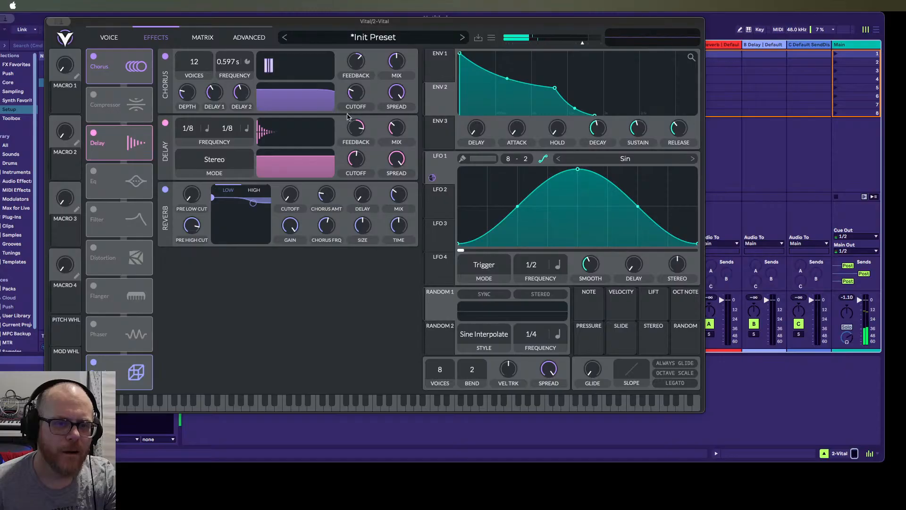
mouse_move(352, 134)
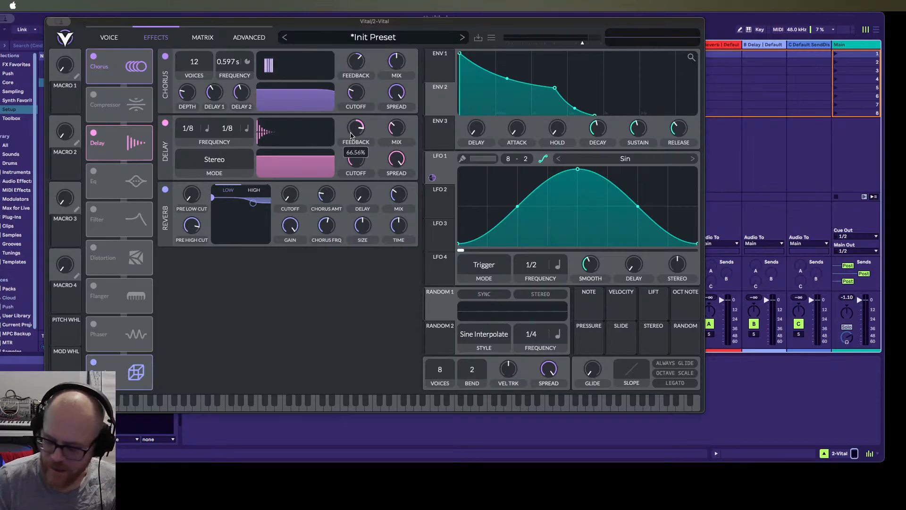
Change the Filter 1 model to Dirty with the 12dB style
left_click(108, 39)
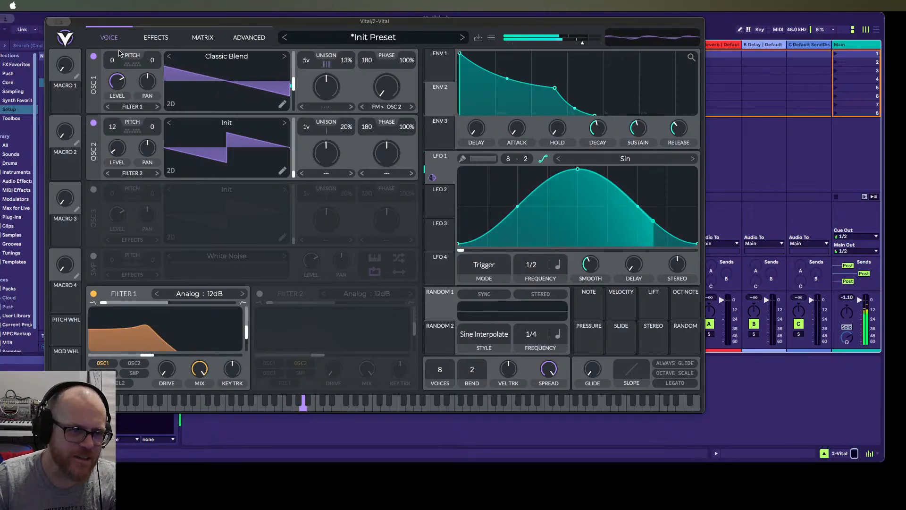
left_click(155, 37)
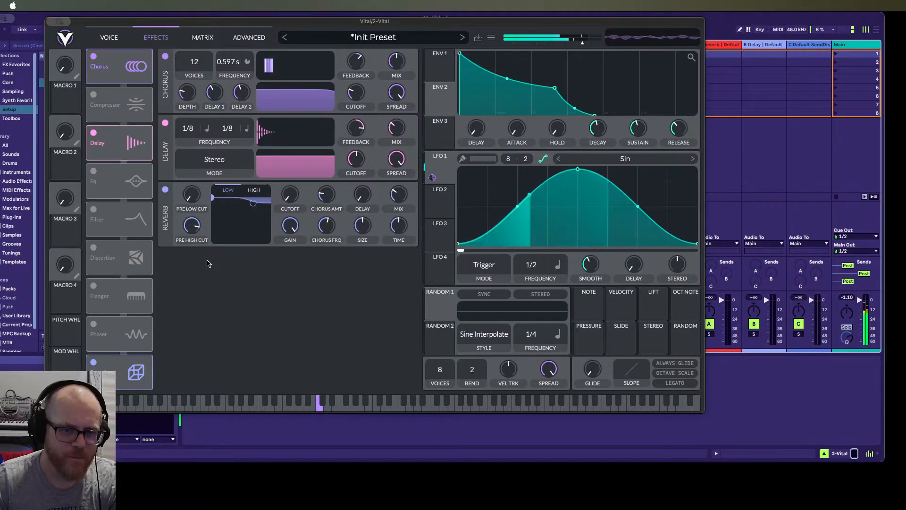
left_click(109, 37)
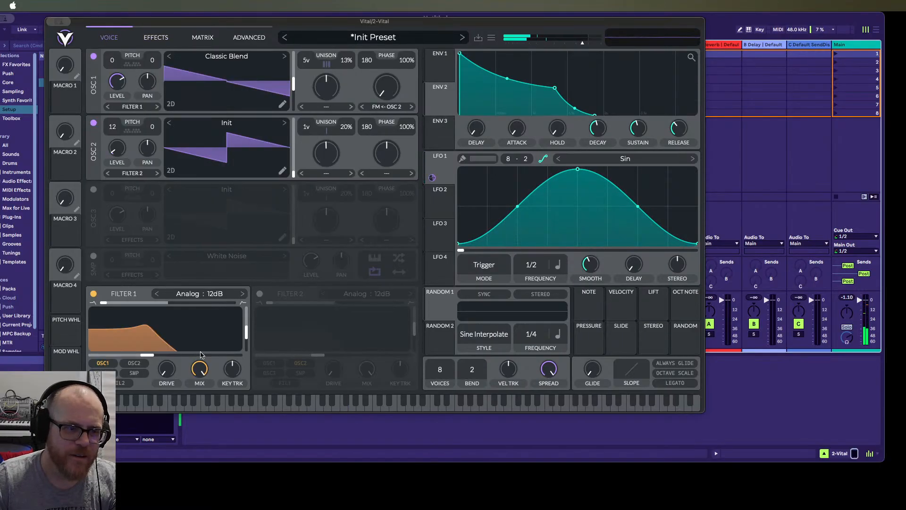
left_click(211, 294)
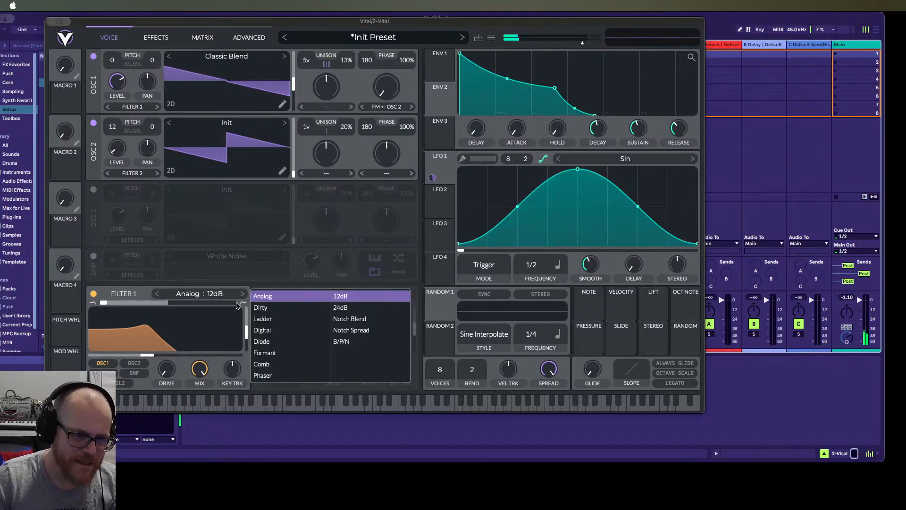
left_click(269, 308)
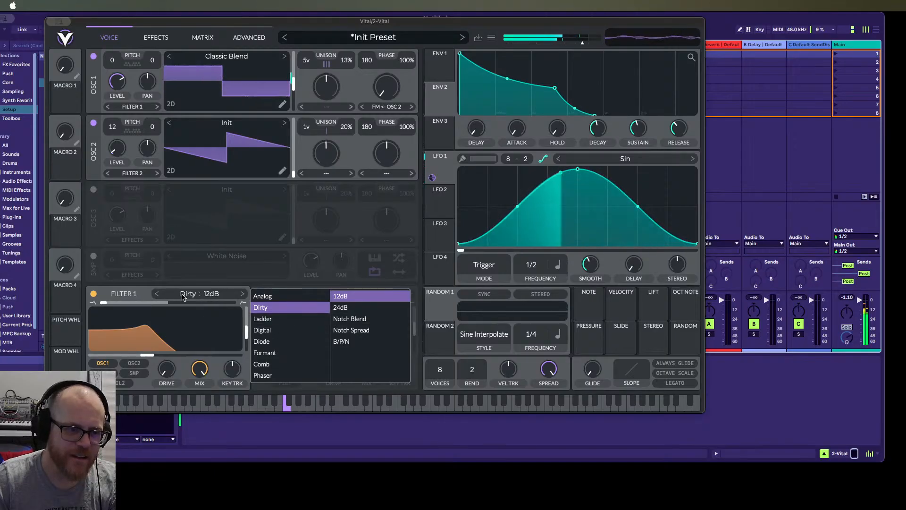
Audition other Filter 1 models, including Dirty 24dB and Phaser, and settle on Analog with the 12dB style
left_click(242, 295)
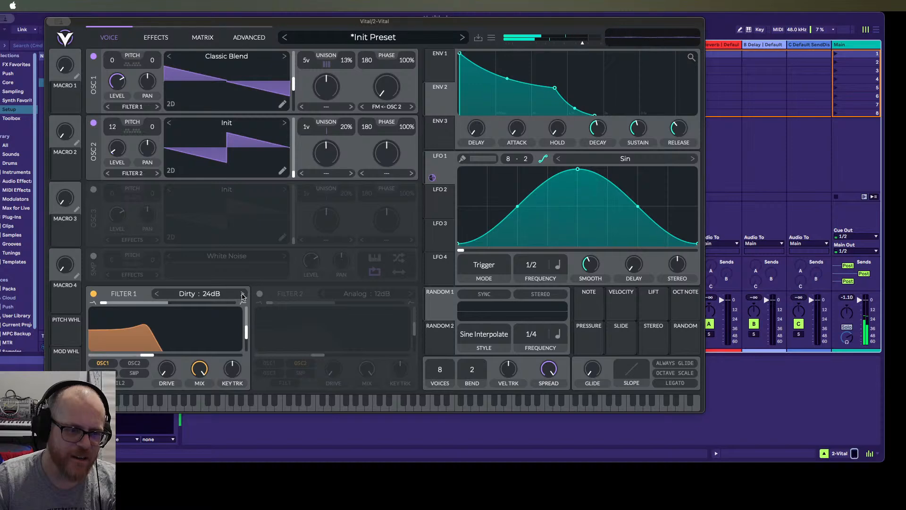
left_click(157, 293)
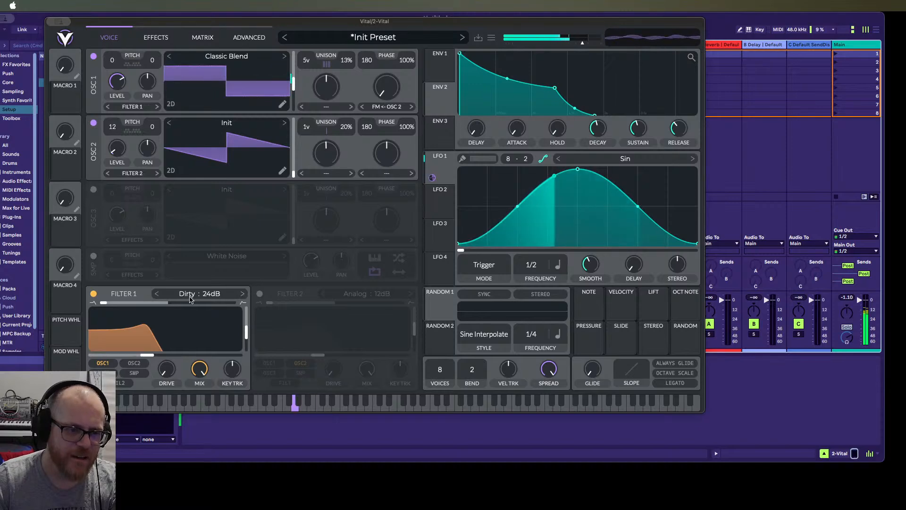
left_click(157, 293)
left_click(157, 293)
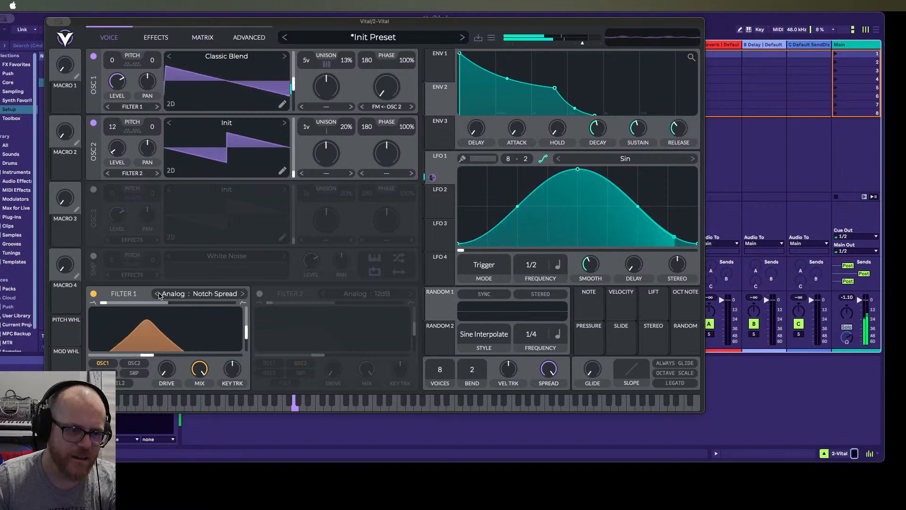
left_click(158, 294)
left_click(158, 294)
left_click(158, 294)
left_click(158, 294)
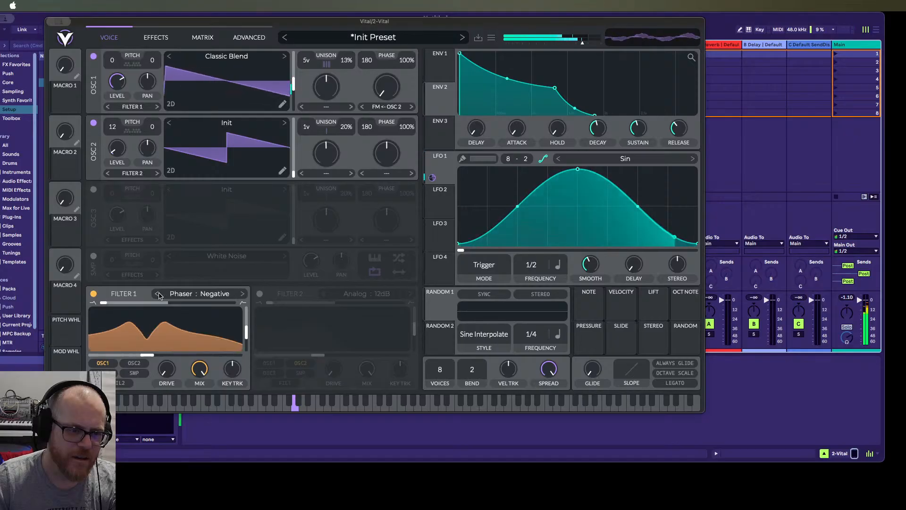
left_click(243, 294)
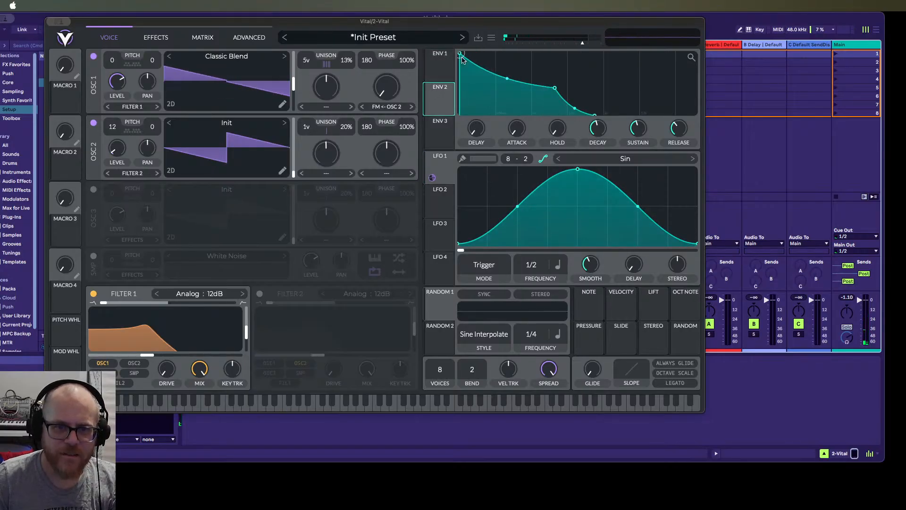
Lengthen the attack of Envelope 2 slightly
left_click_drag(461, 56, 474, 55)
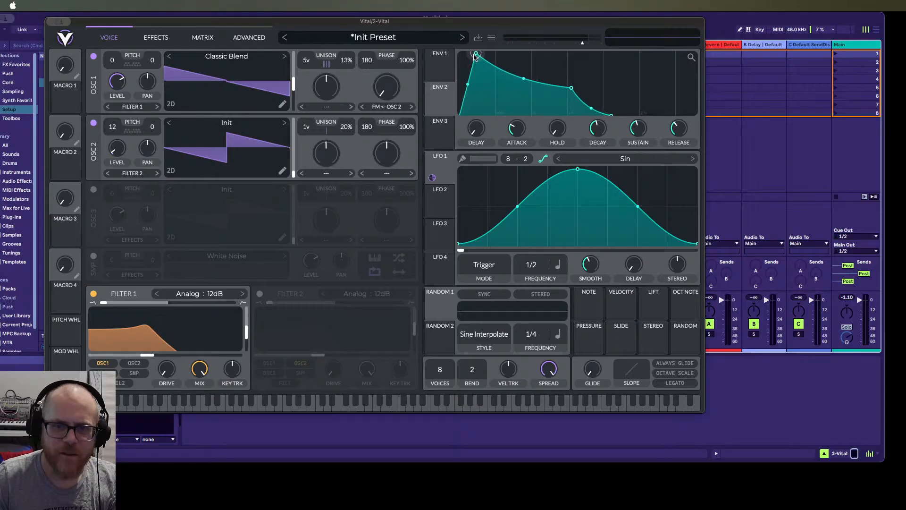
left_click_drag(435, 103, 151, 349)
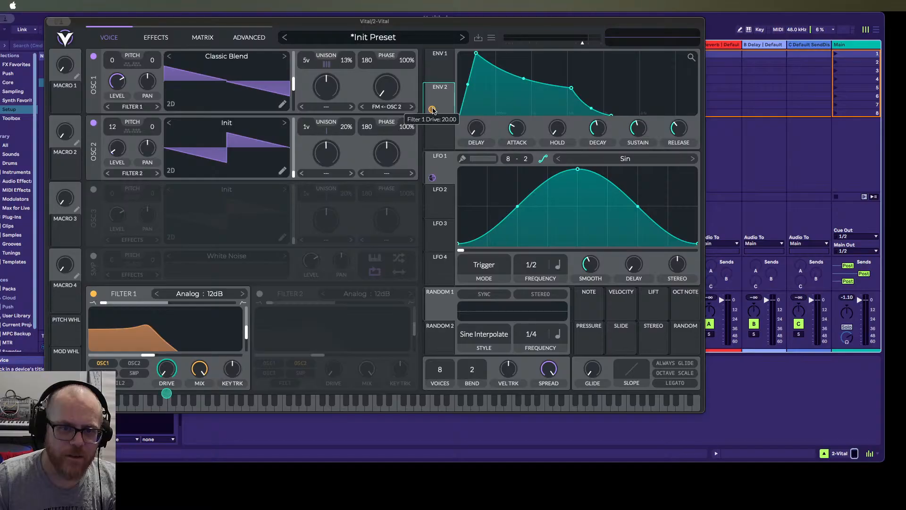
right_click(433, 110)
left_click(436, 116)
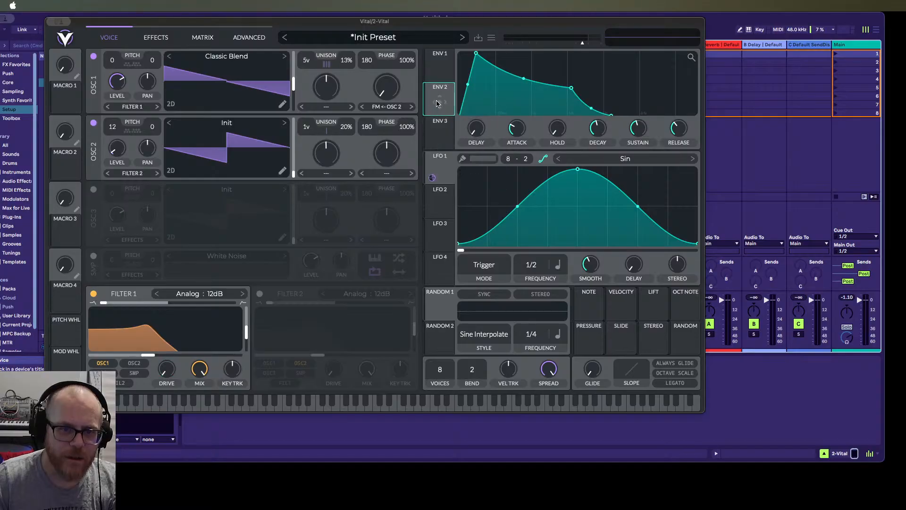
Route Envelope 2 to Filter 1's cutoff with an amount of about 47.93 and raise the filter's base cutoff
left_click_drag(439, 86, 125, 321)
left_click_drag(152, 352, 164, 356)
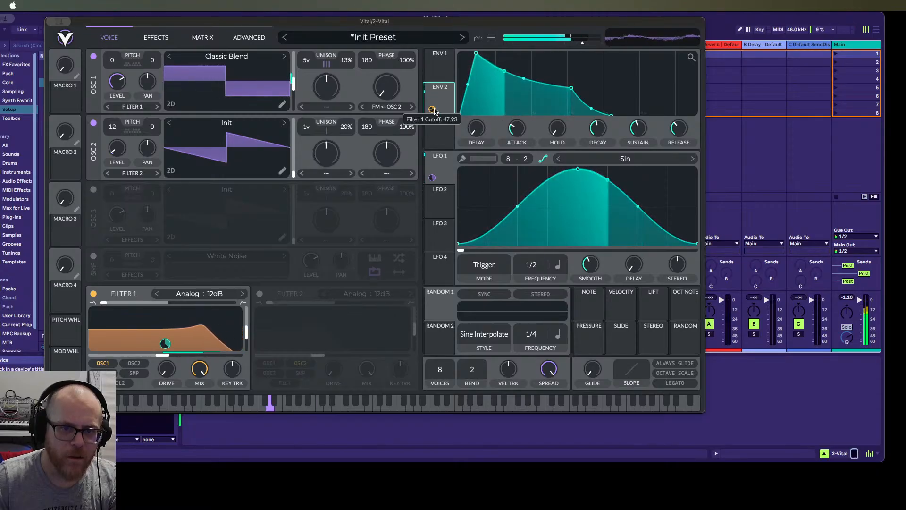
Lengthen Envelope 2's attack a little more and shorten its decay
left_click_drag(476, 54, 482, 54)
mouse_move(530, 79)
left_mouse_down()
mouse_move(573, 89)
mouse_move(526, 89)
left_mouse_up()
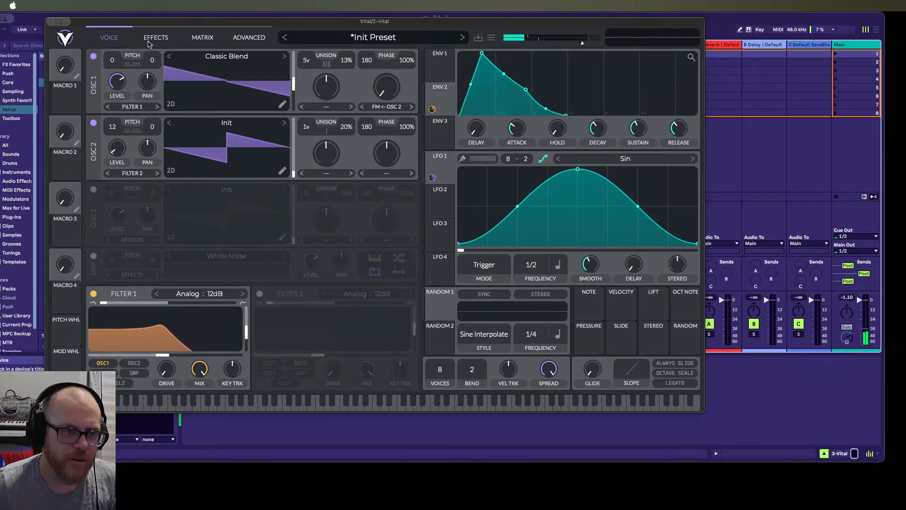
Disable the Reverb, Delay and Chorus effects
left_click(151, 38)
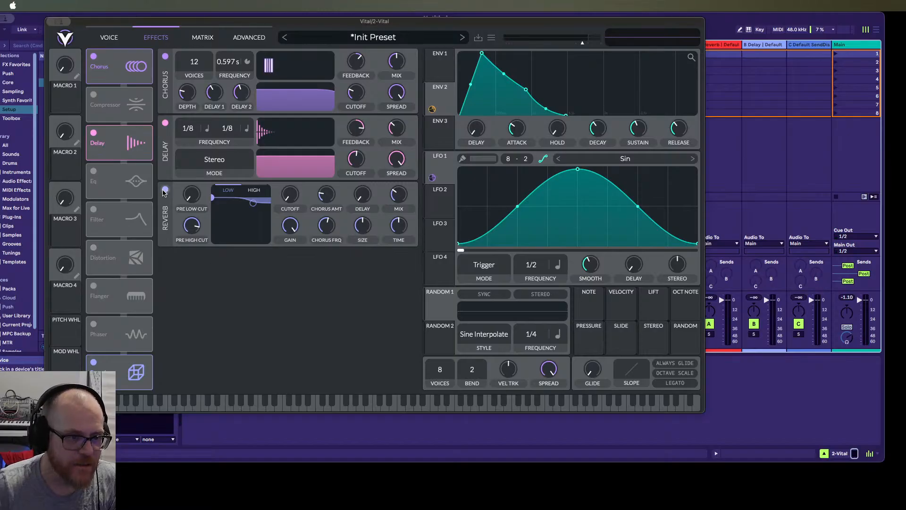
left_click(94, 362)
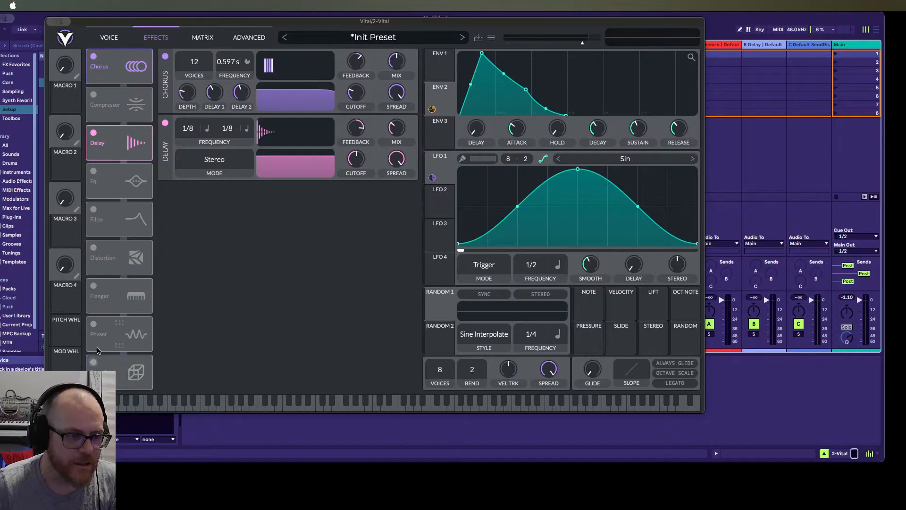
left_click(93, 132)
left_click(93, 56)
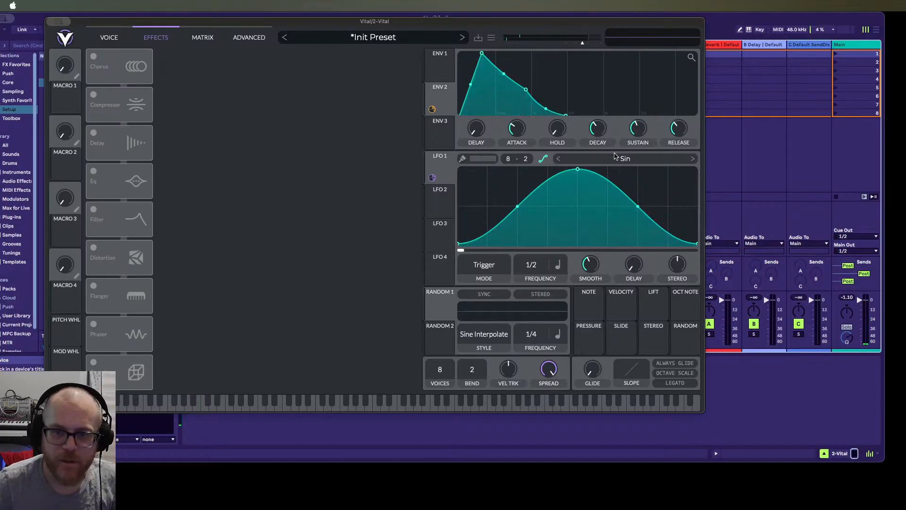
Select Envelope 1 and adjust its release slightly
left_click(436, 71)
left_click_drag(672, 124, 678, 125)
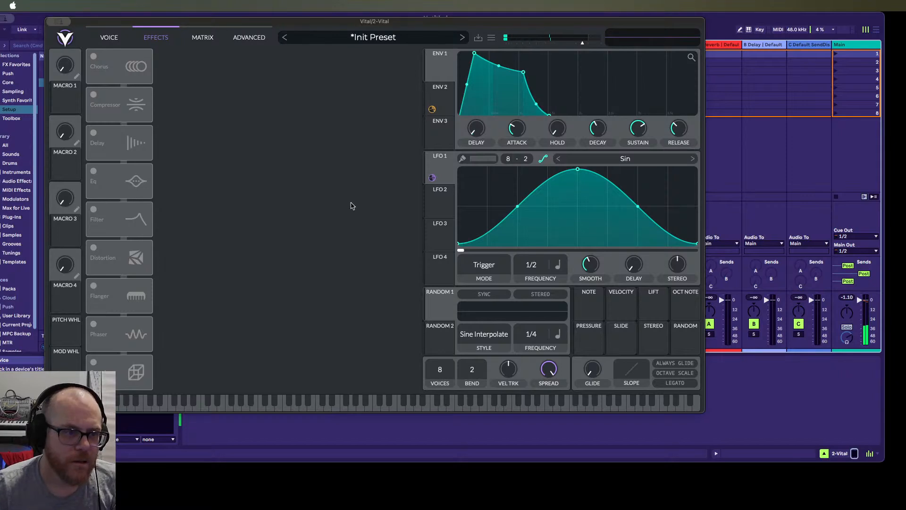
Enable the Chorus and the Compressor, with the Compressor mode set to Single Band
left_click(93, 56)
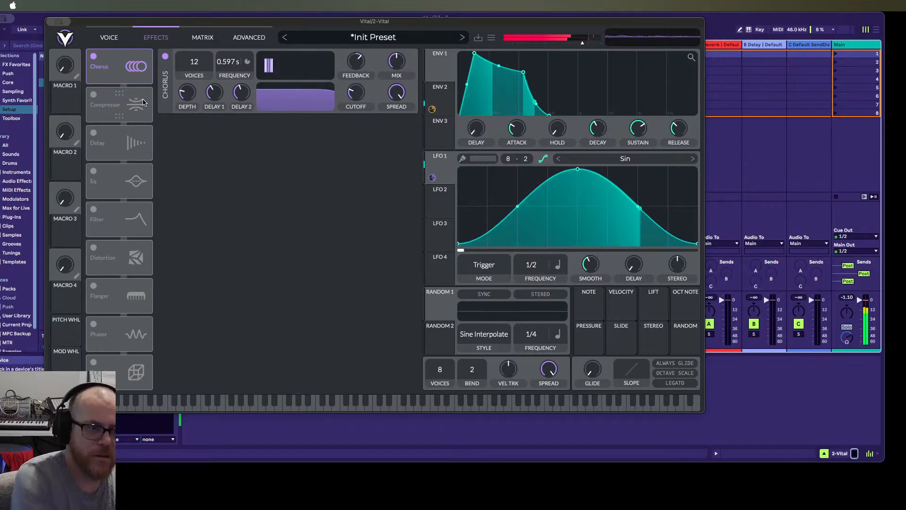
left_click_drag(143, 102, 121, 104)
left_click(93, 94)
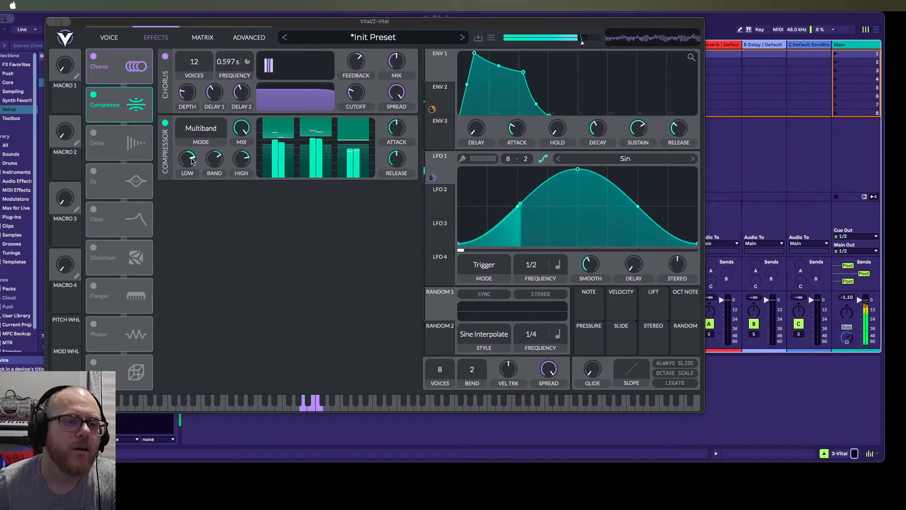
left_click(224, 137)
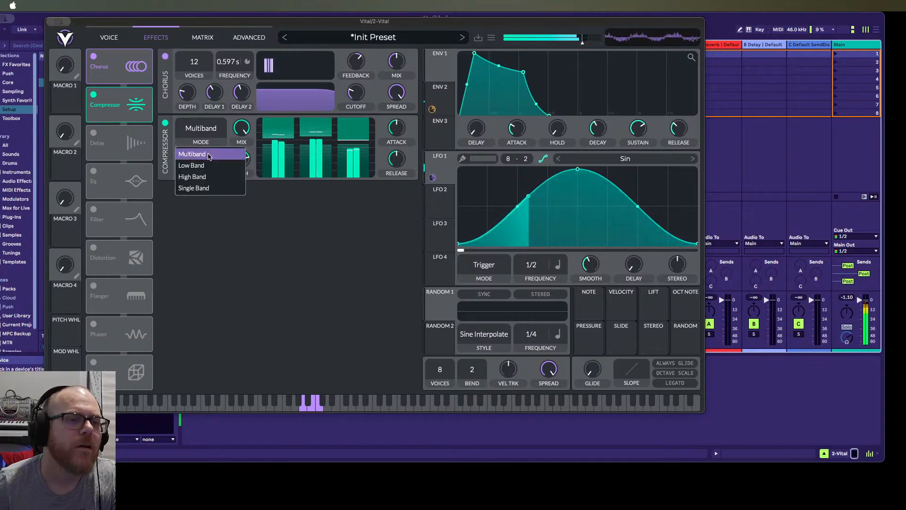
left_click(227, 187)
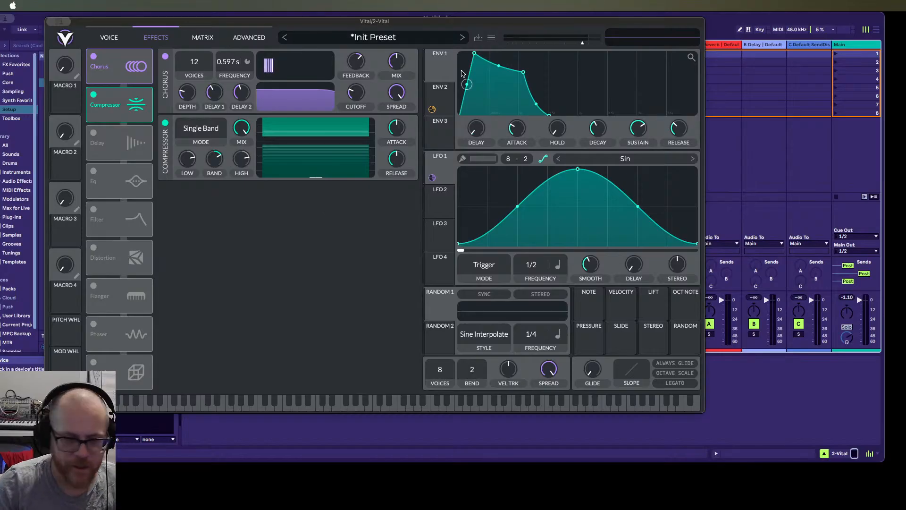
Start saving the patch as a preset and name it Nice Synth
left_click(117, 39)
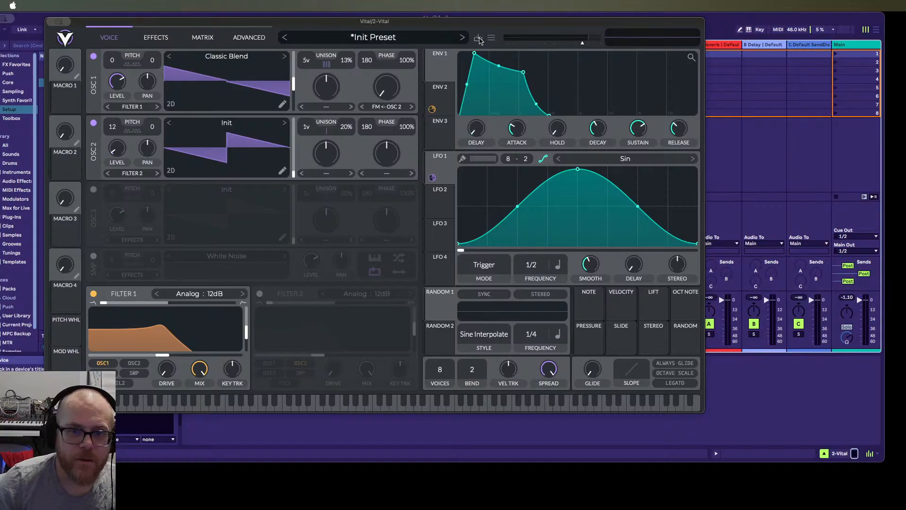
left_click(429, 41)
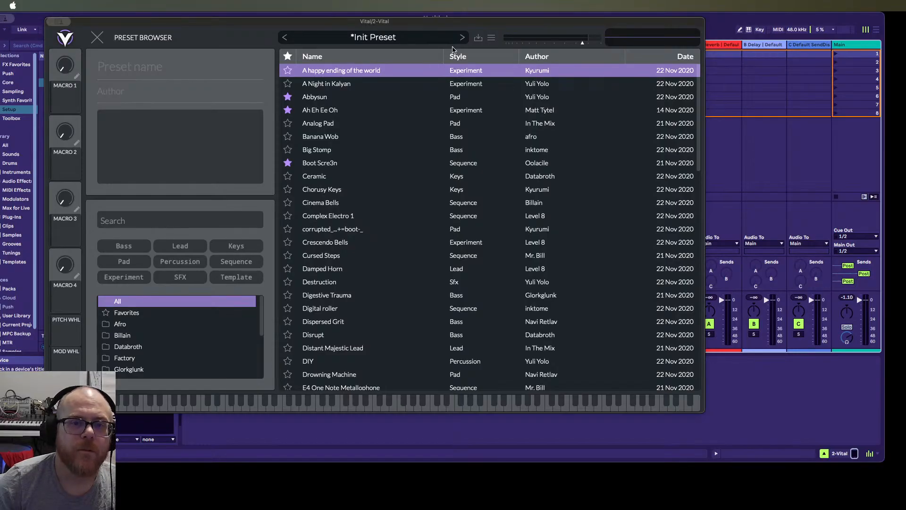
left_click(478, 38)
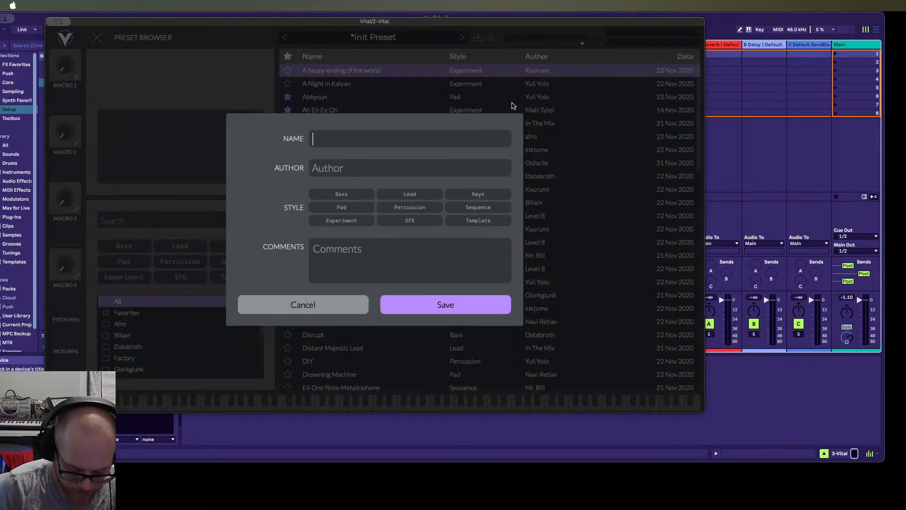
type("Nice S")
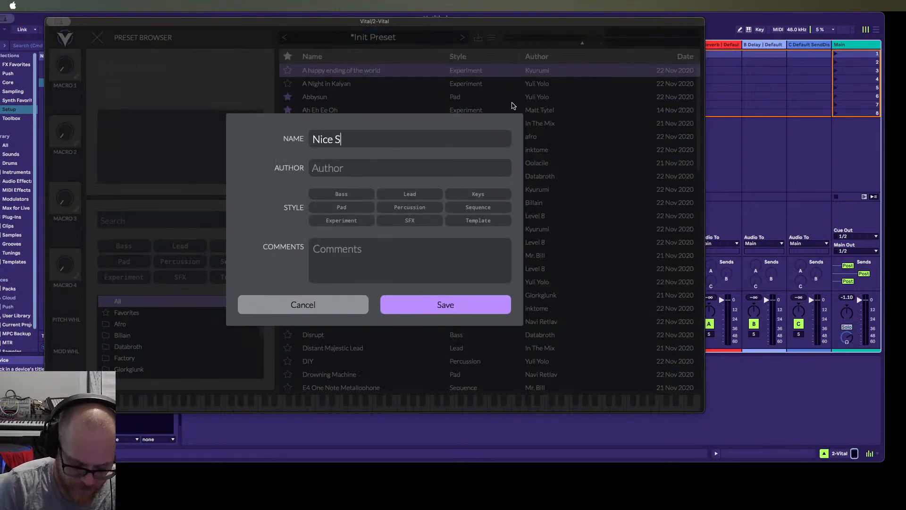
type("ynth")
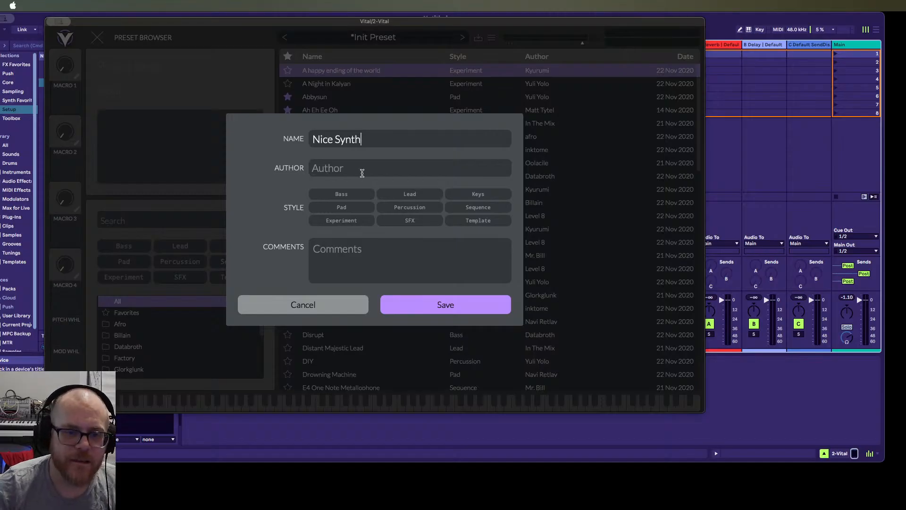
Fill in the preset author's name and choose the Keys style
left_click(362, 172)
type("Ether ")
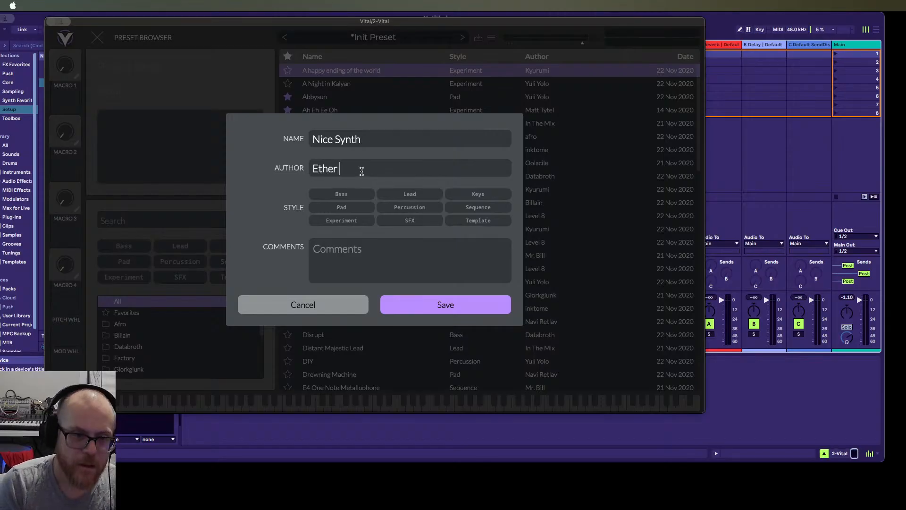
type("Diver")
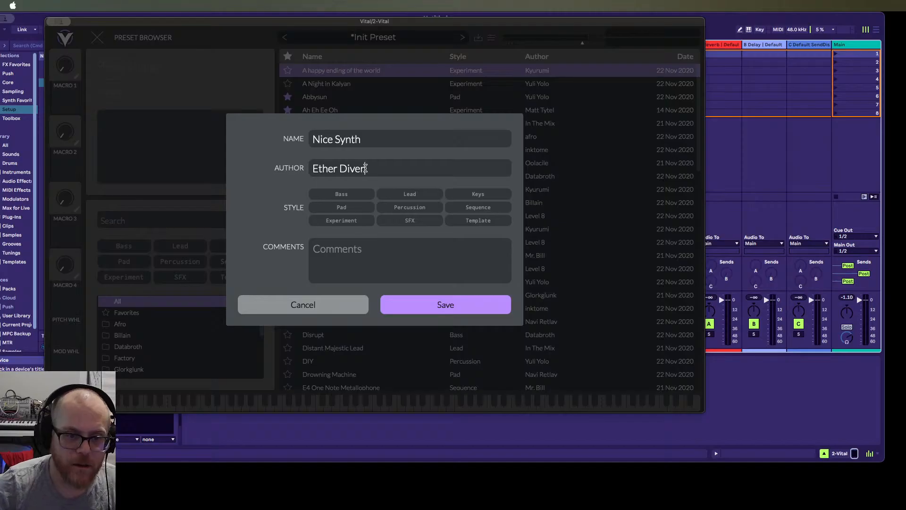
left_click(478, 194)
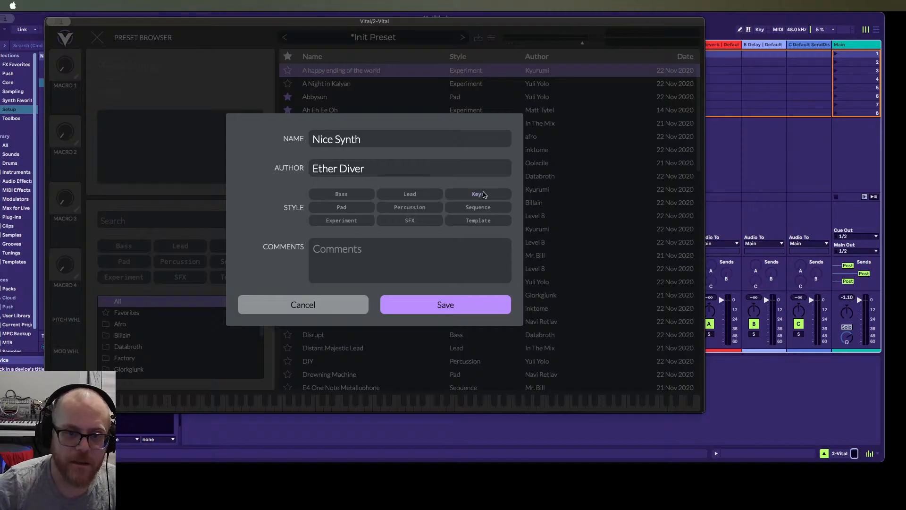
Enter the preset comment "Classic sweepy synth stuff"
left_click(414, 269)
type("Classic swee")
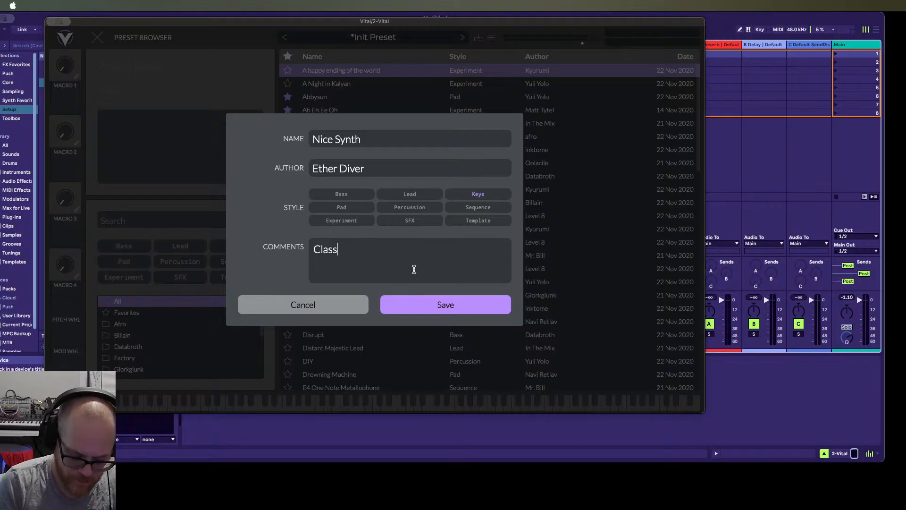
key("BackSpace")
type("ept")
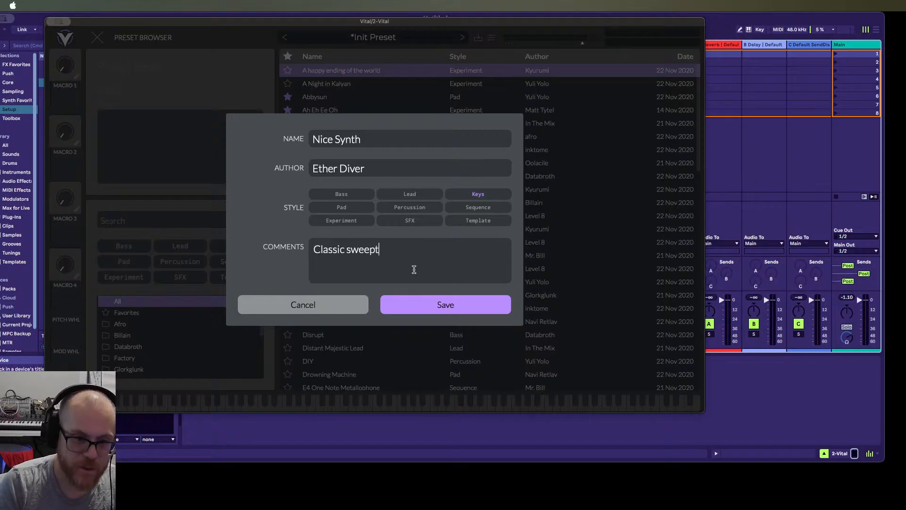
type(" synth stuff")
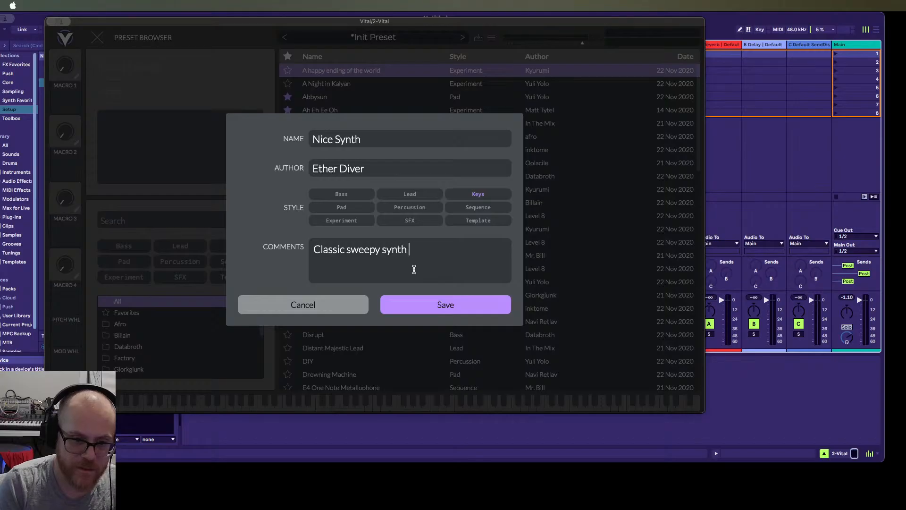
Change the preset name to Nice Sweeps and save the preset
left_click(334, 137)
type("Sweep")
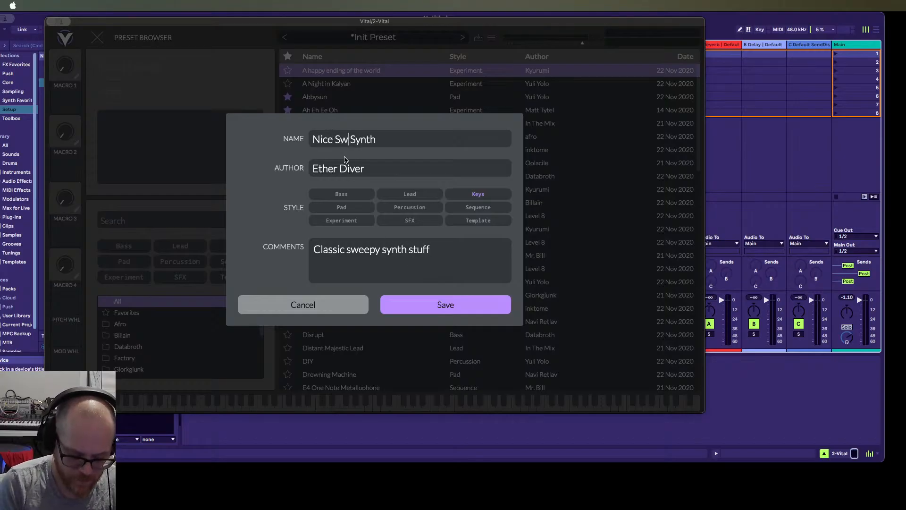
key("Right")
key("Right")
key("Right")
key("Right")
key("Right")
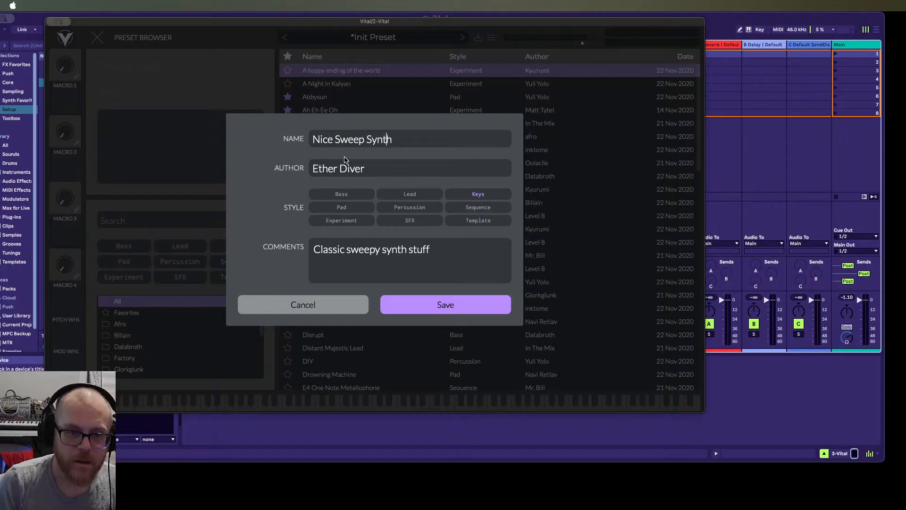
key("BackSpace")
key("BackSpace")
key("BackSpace")
key("BackSpace")
key("BackSpace")
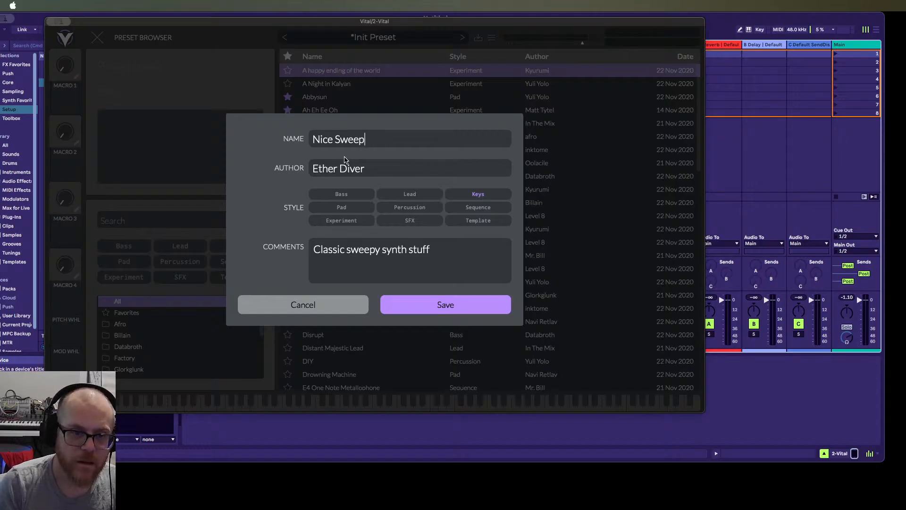
left_click(444, 306)
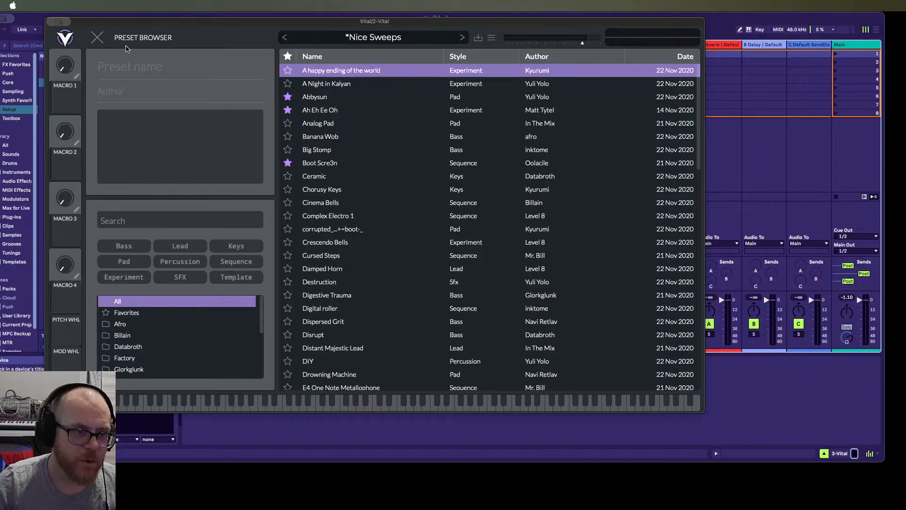
Close the preset browser and reset the synth to an initialized preset
left_click(97, 37)
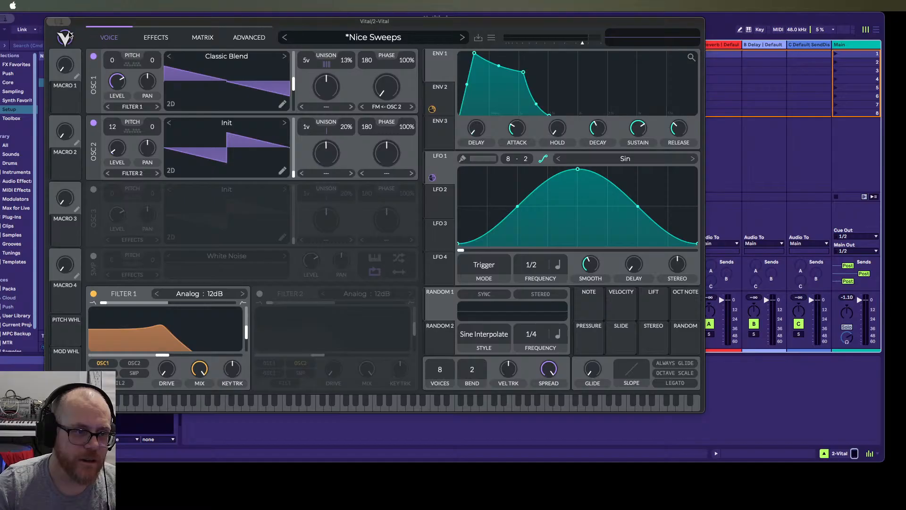
left_click(439, 40)
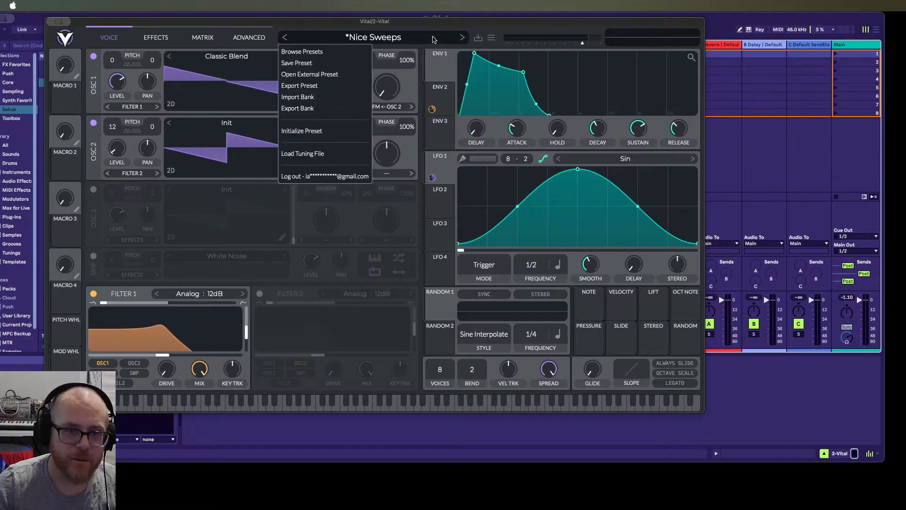
left_click(327, 132)
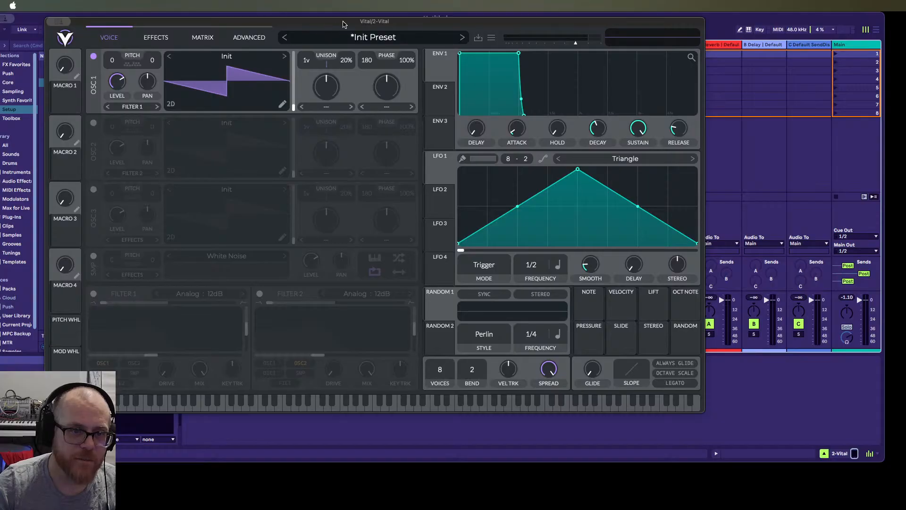
left_click_drag(352, 23, 355, 34)
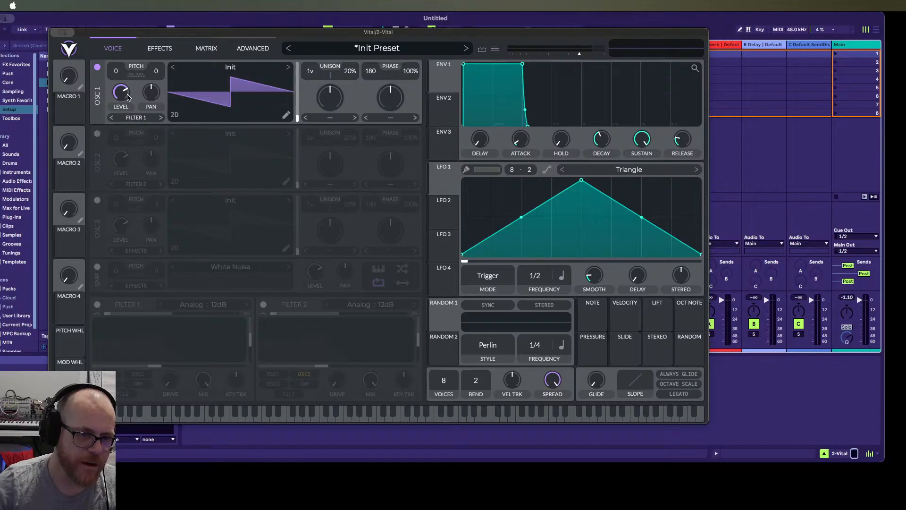
Browse the wavetable folders and load the factory Low High Fold wavetable into oscillator 1
left_click(248, 74)
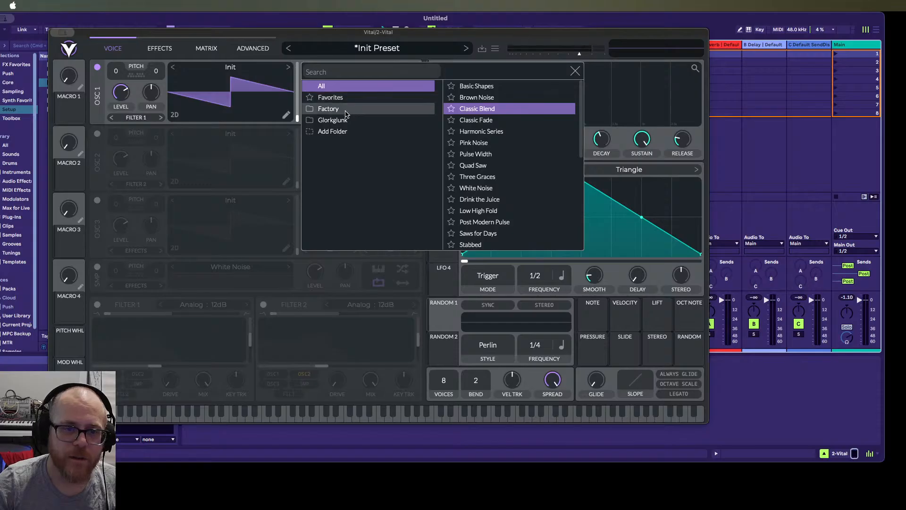
left_click(347, 110)
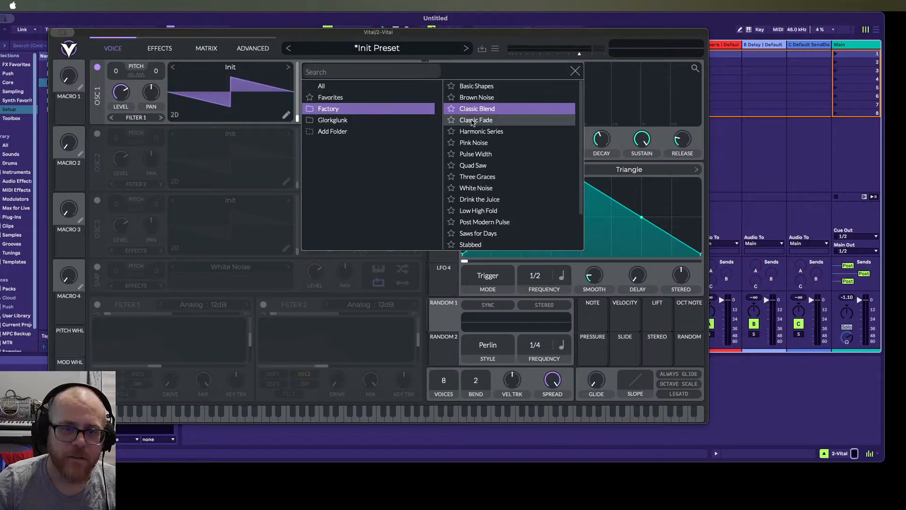
scroll(472, 142, "down", 2)
left_click(362, 121)
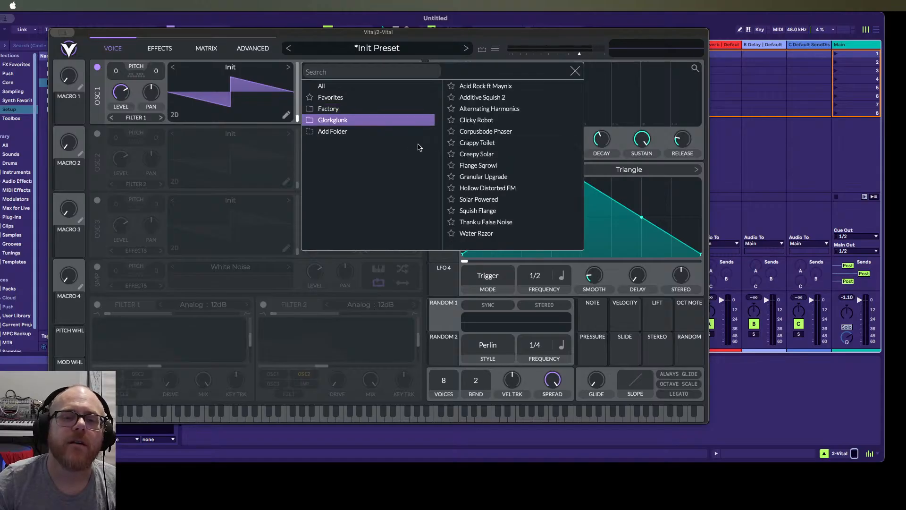
left_click(373, 109)
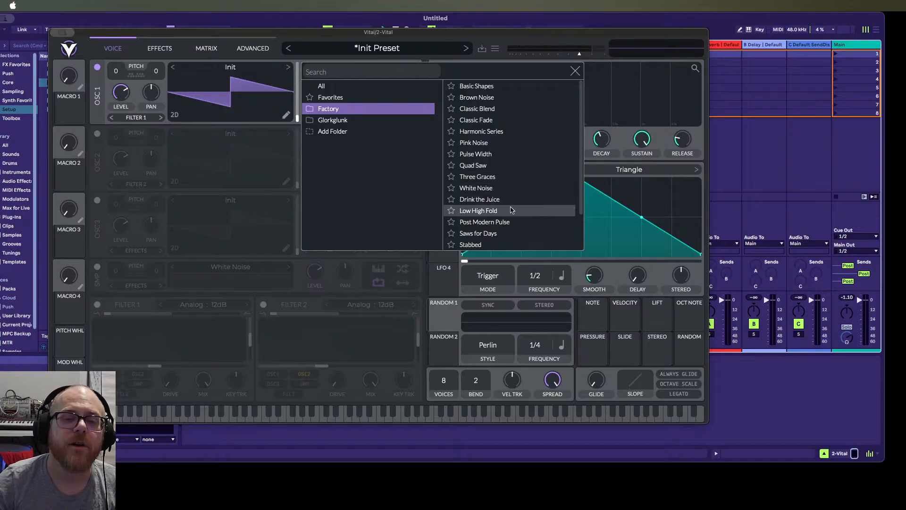
left_click(491, 212)
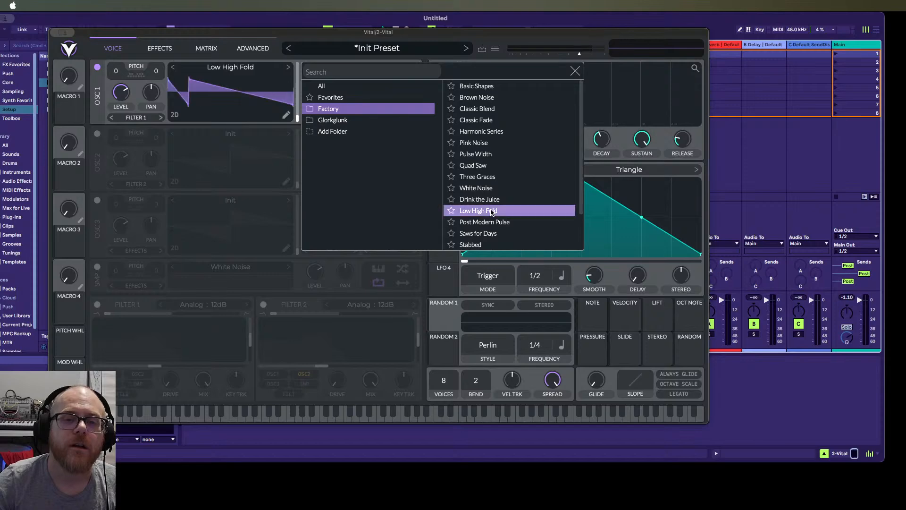
double_click(474, 213)
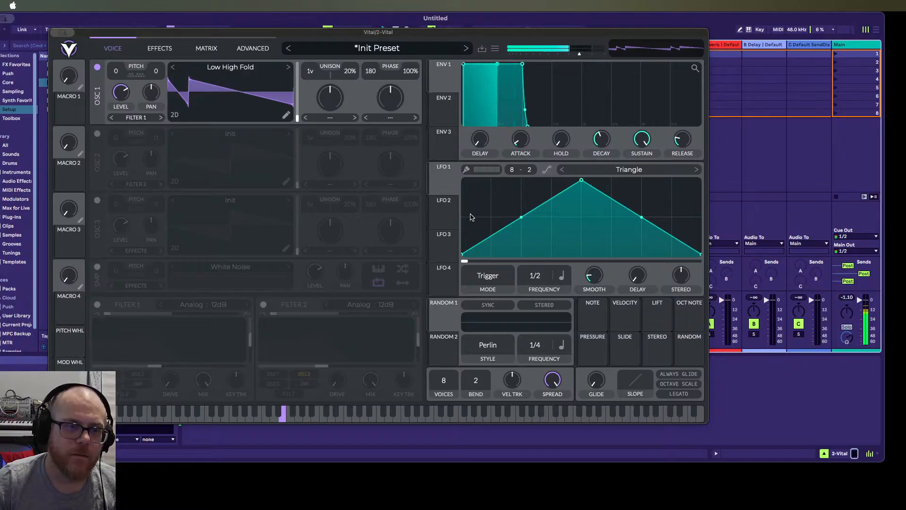
Audition oscillator 1's wavetable positions and show its waveform in the 3D view
left_click_drag(299, 120, 302, 142)
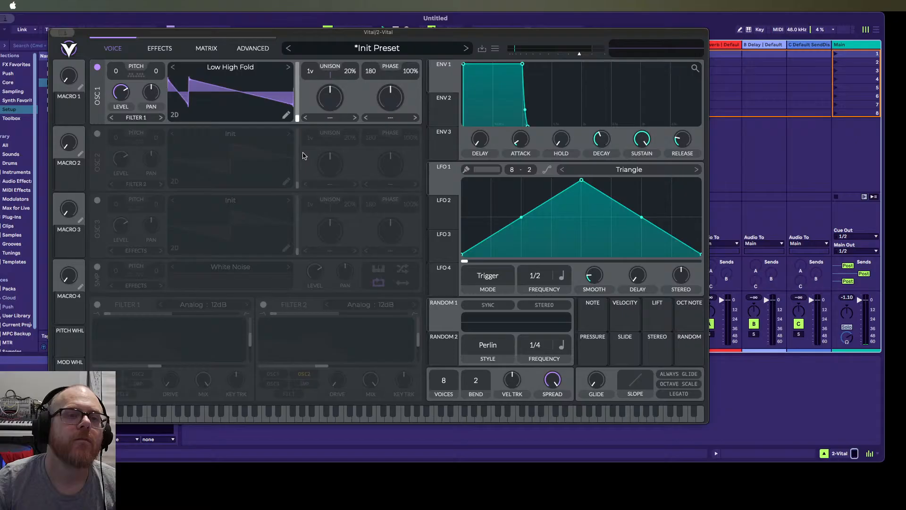
left_click(174, 115)
mouse_move(298, 112)
left_mouse_down()
mouse_move(297, 82)
mouse_move(291, 127)
mouse_move(302, 71)
mouse_move(297, 121)
left_mouse_up()
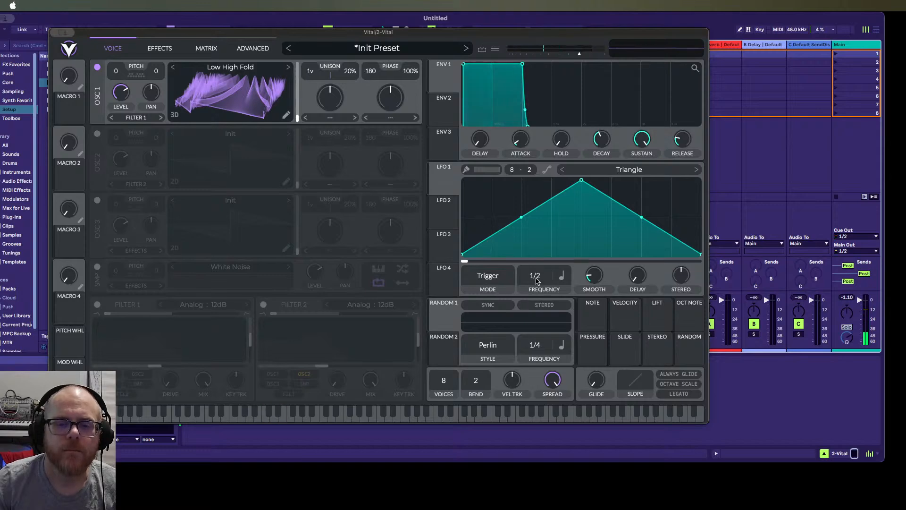
Set LFO 1's frequency to 1/1 and assign it to oscillator 1's wavetable position
mouse_move(536, 278)
left_mouse_down()
mouse_move(535, 262)
mouse_move(537, 287)
left_mouse_up()
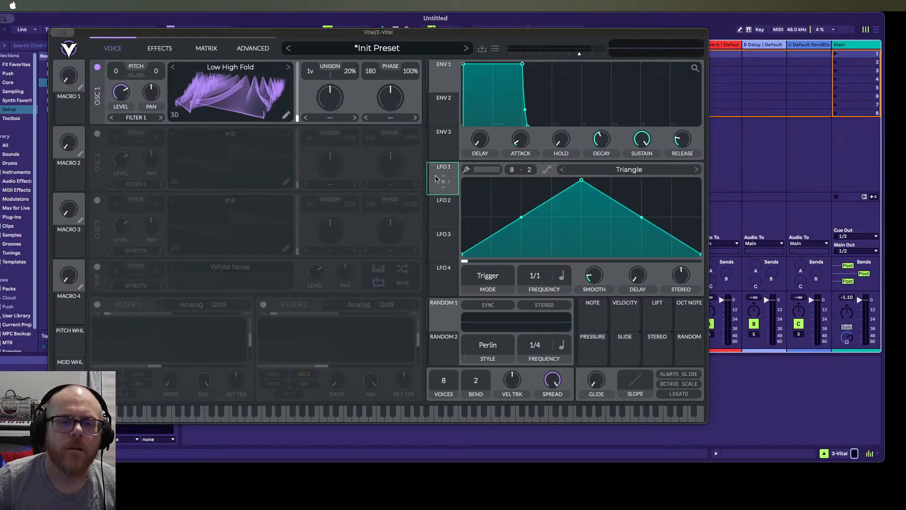
left_click_drag(438, 181, 291, 89)
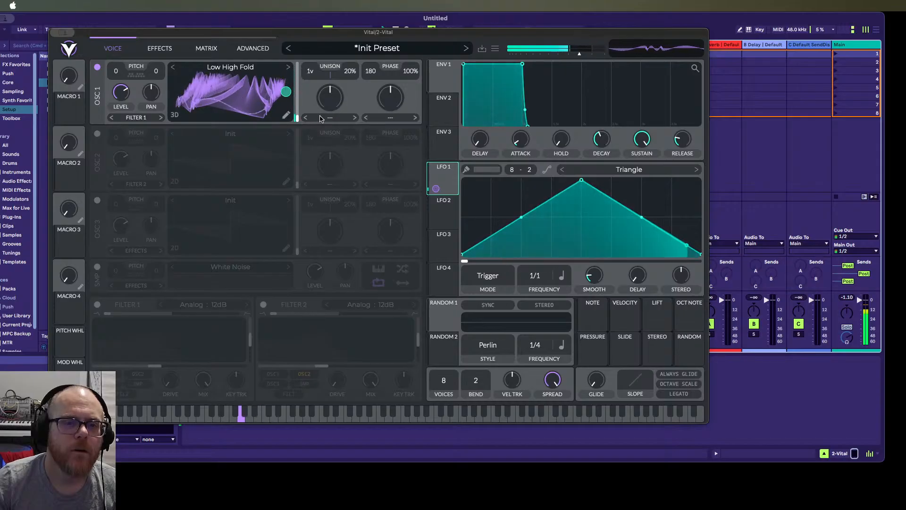
scroll(334, 101, "down", 2)
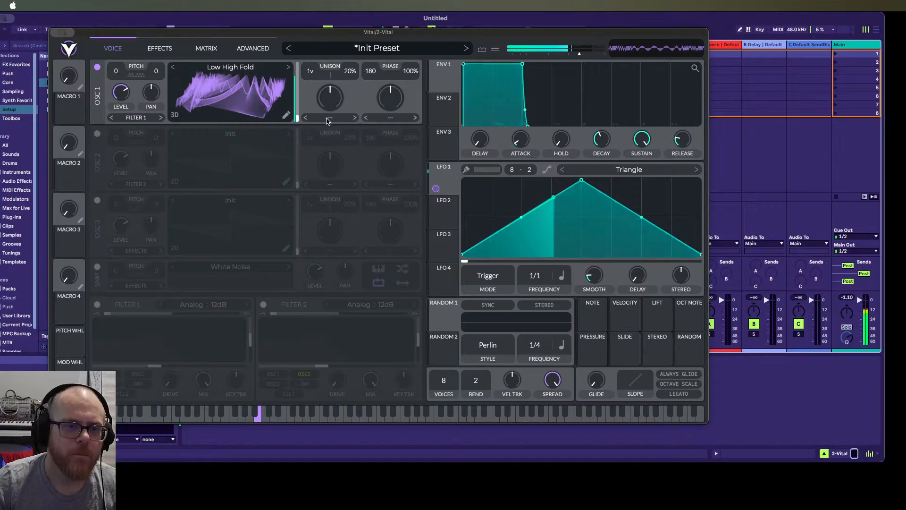
Try the Form Scale spectral morph on oscillator 1 and sweep its amount
left_click(330, 117)
left_click(324, 151)
scroll(336, 102, "down", 1)
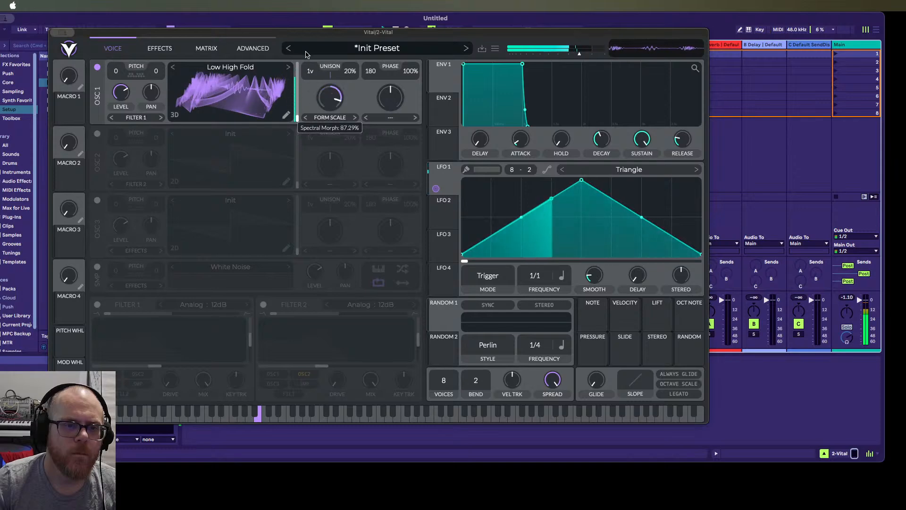
left_click_drag(306, 55, 309, 115)
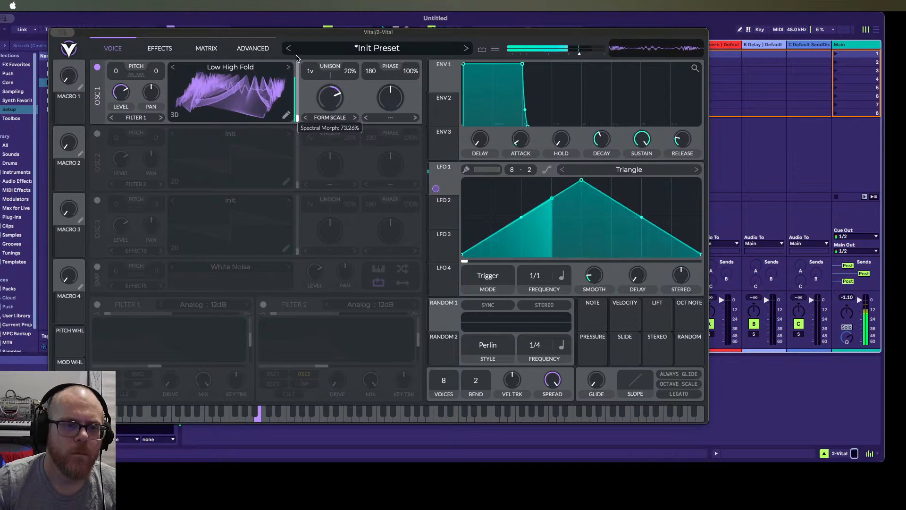
Set oscillator 1's spectral morph to Harm Stretch at a low amount, with three unison voices and 7% detune
left_click(355, 118)
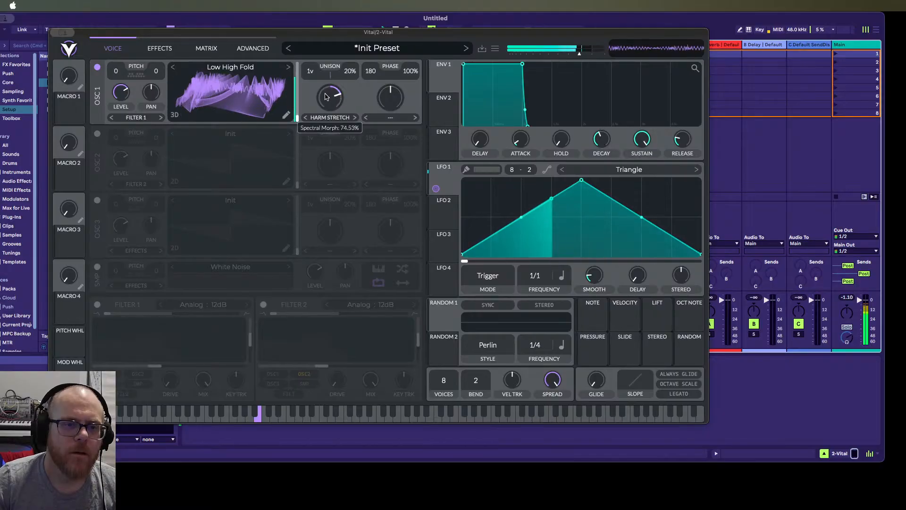
left_click_drag(330, 132, 330, 101)
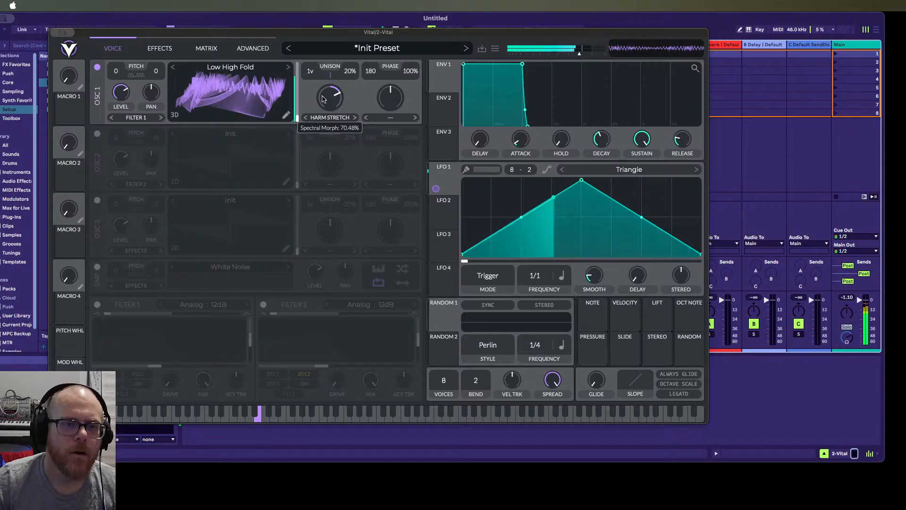
mouse_move(326, 130)
left_mouse_down()
mouse_move(331, 156)
mouse_move(322, 129)
left_mouse_up()
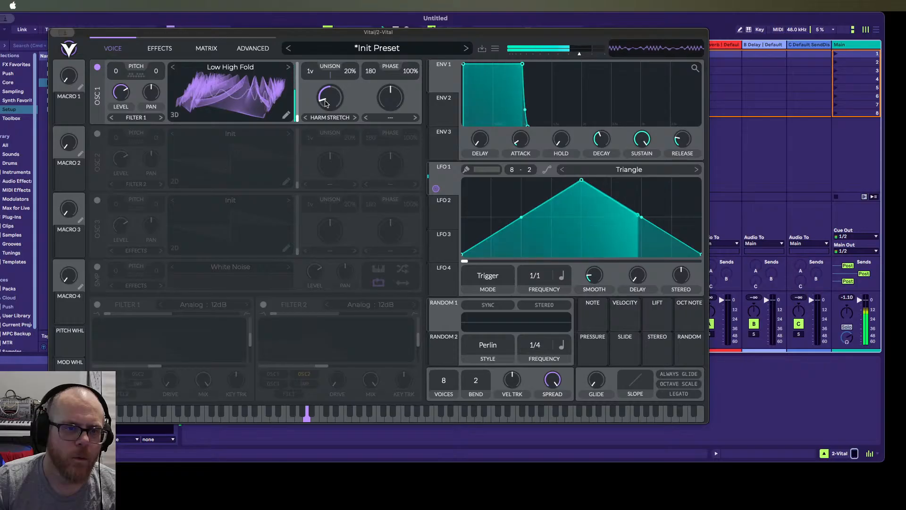
left_click_drag(312, 72, 349, 91)
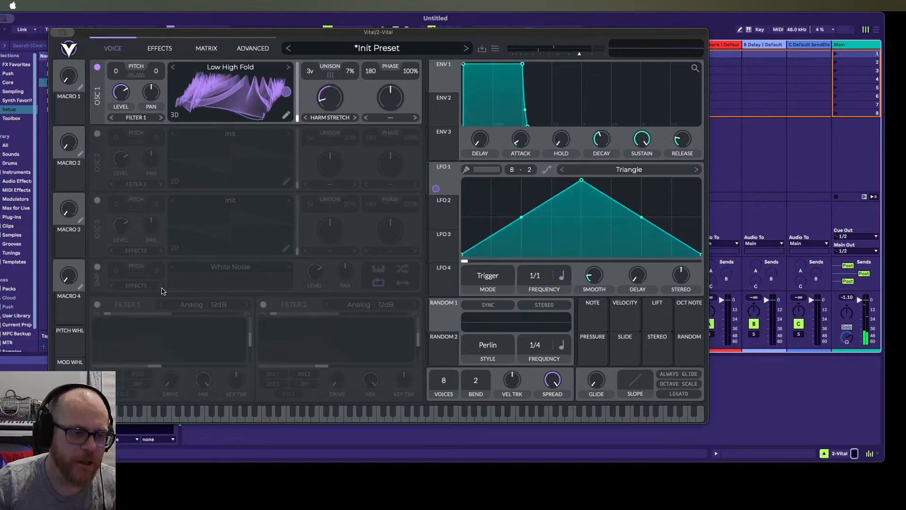
Enable Filter 1 as a Low High Comb filter and adjust its resonance to about the middle
left_click(97, 305)
left_click(200, 306)
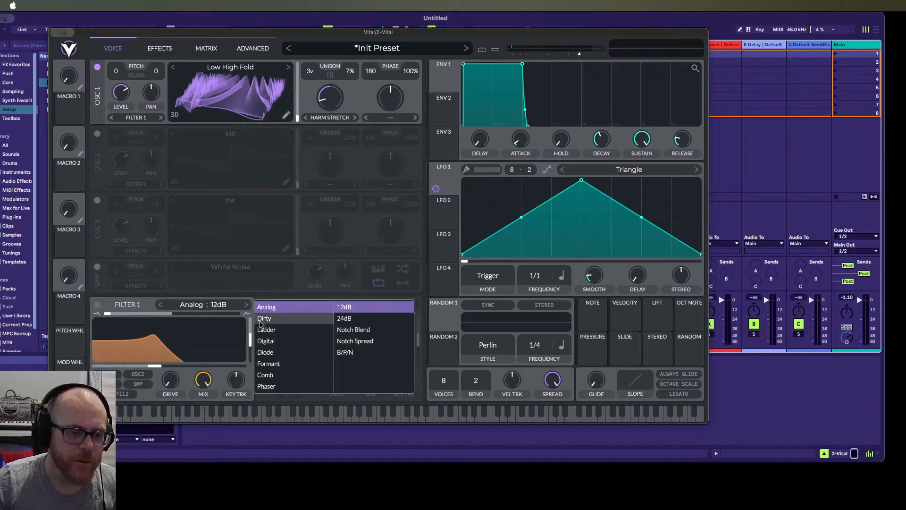
left_click(291, 375)
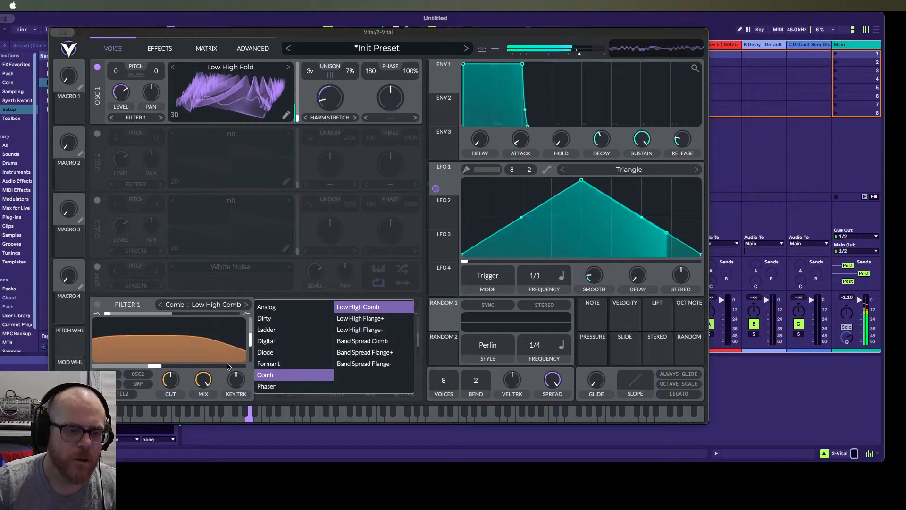
left_click(250, 348)
mouse_move(250, 348)
left_mouse_down()
mouse_move(247, 326)
mouse_move(247, 358)
left_mouse_up()
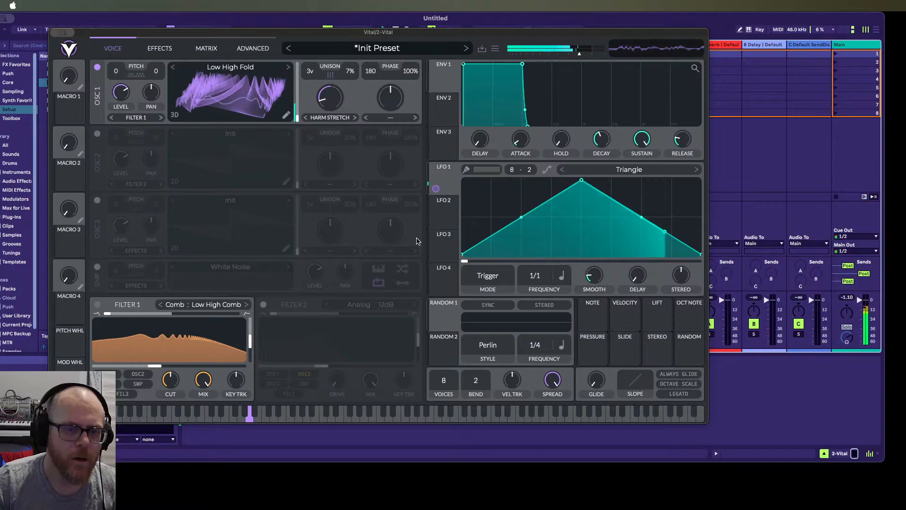
Assign LFO 2 as a modulation source for Filter 1's resonance
left_click(450, 216)
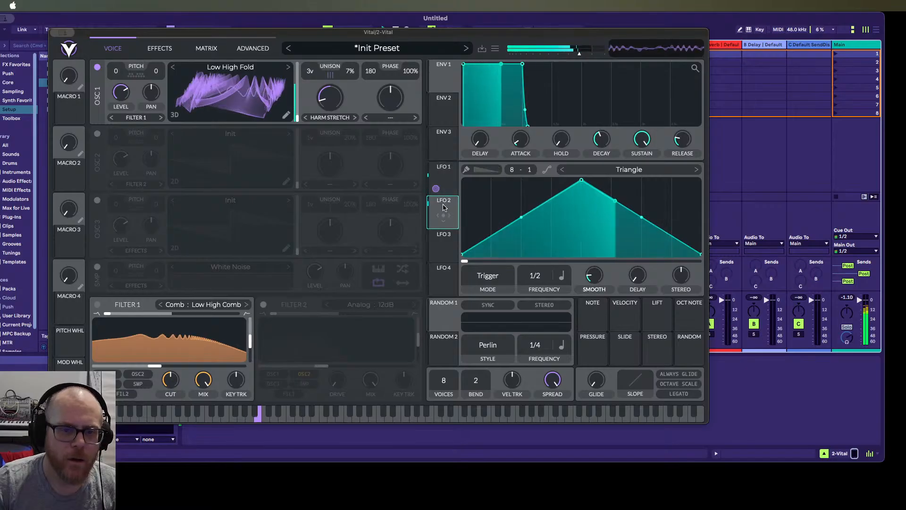
left_click_drag(448, 218, 249, 339)
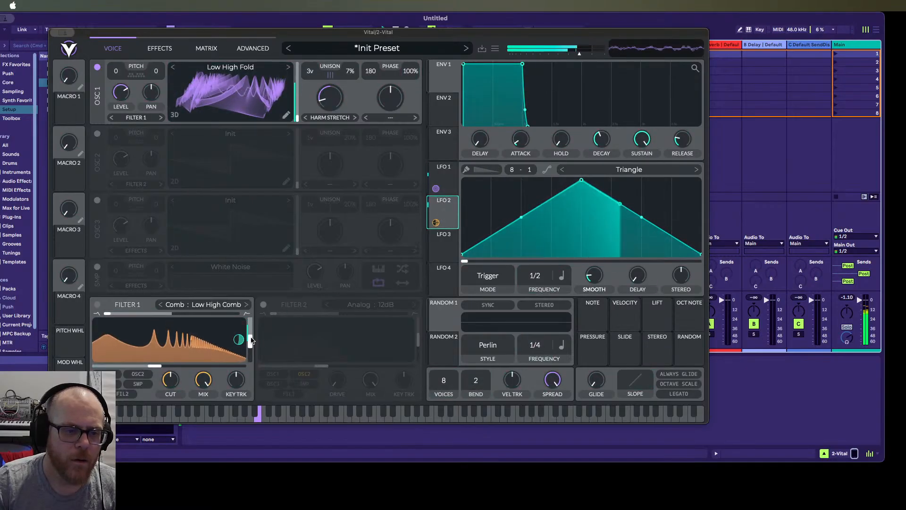
right_click(436, 222)
left_click(452, 255)
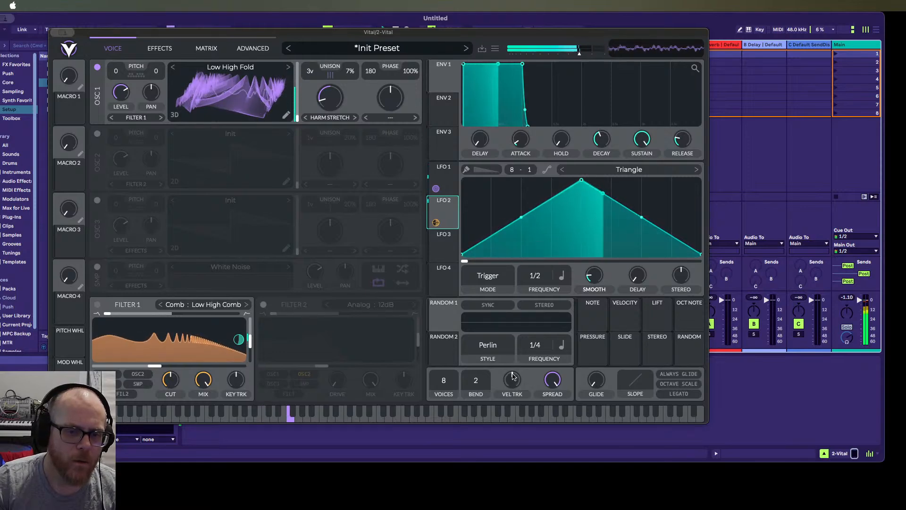
Audition LFO 2's Loop Point and Loop Hold modes, and return it to Trigger mode
left_click(487, 277)
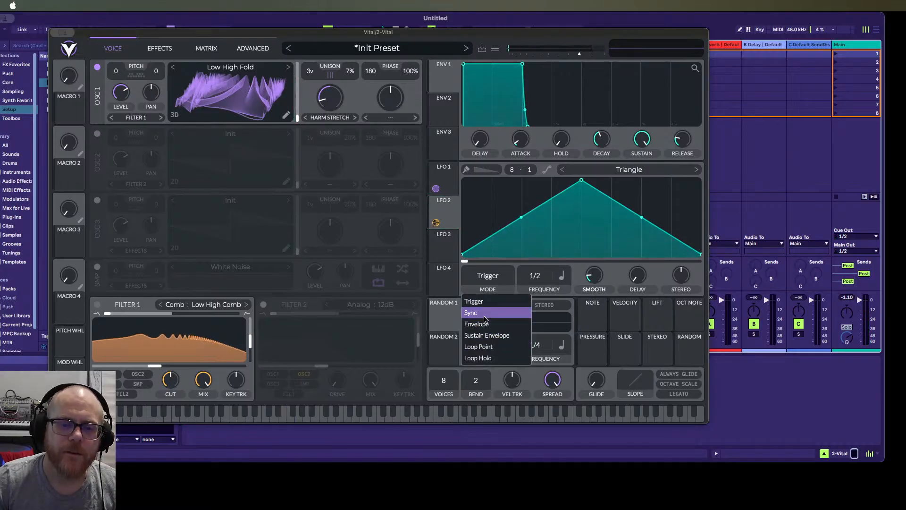
left_click(488, 347)
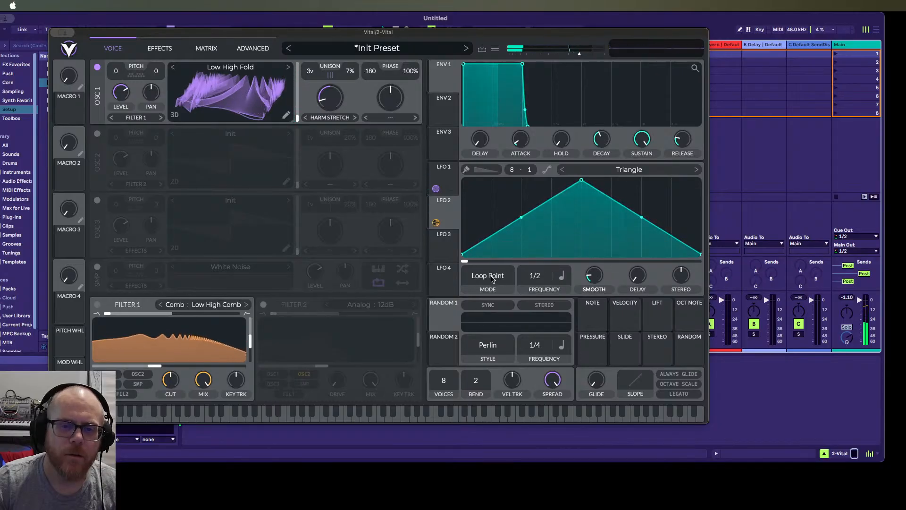
left_click(491, 279)
left_click(494, 358)
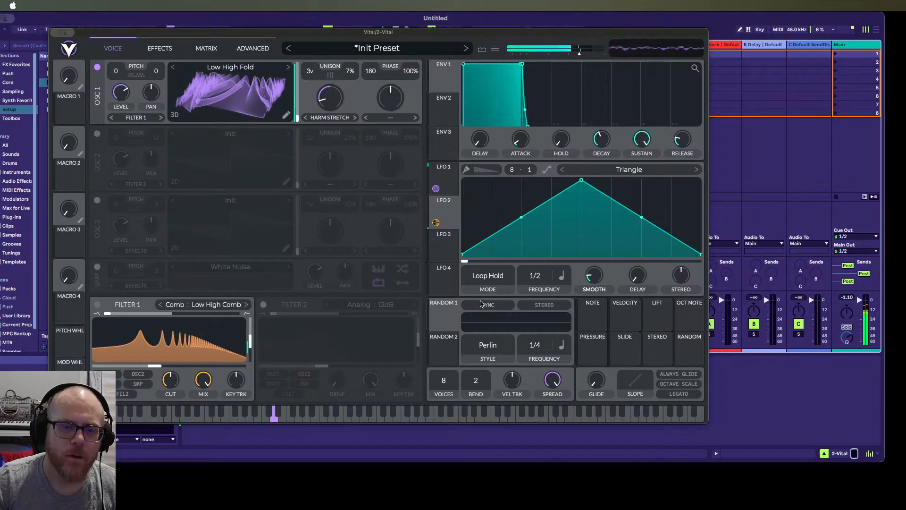
left_click(490, 275)
left_click(491, 300)
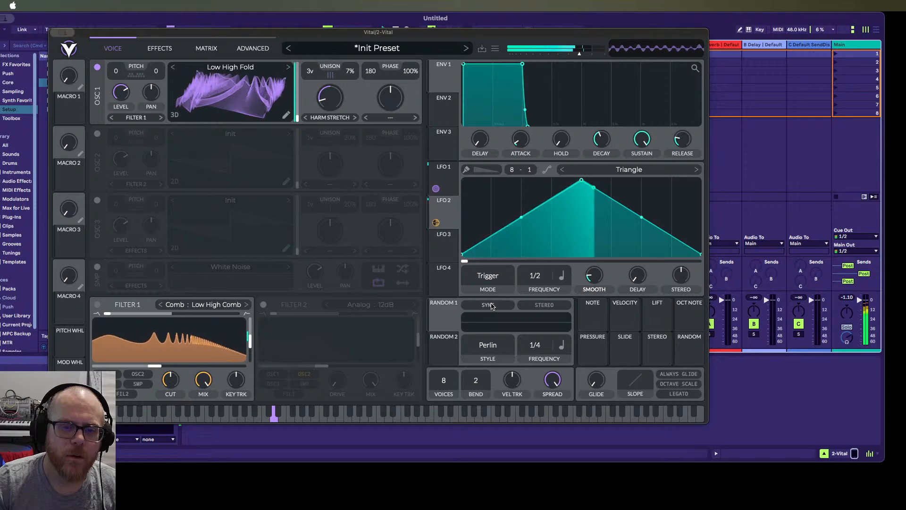
Audition the Sync, Envelope and Sustain Envelope modes on LFO 2, and set its mode to Loop Point
left_click(490, 277)
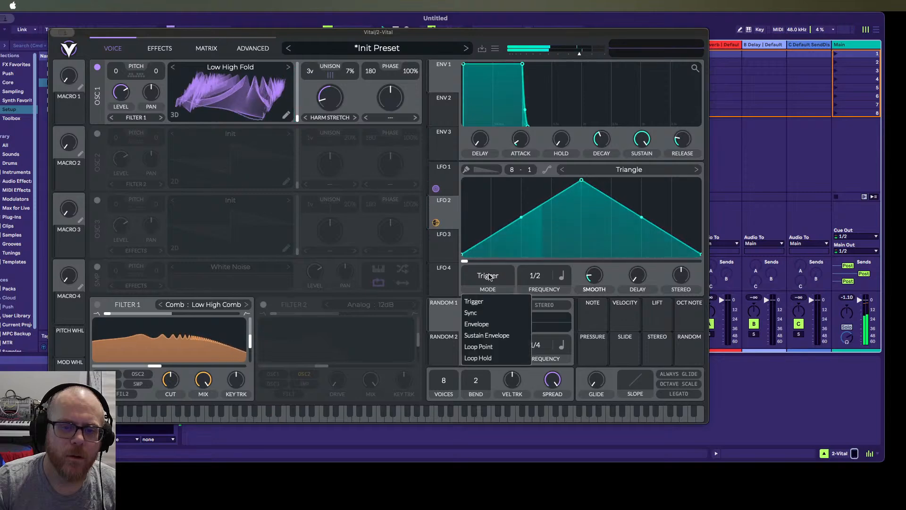
left_click(486, 313)
left_click(488, 278)
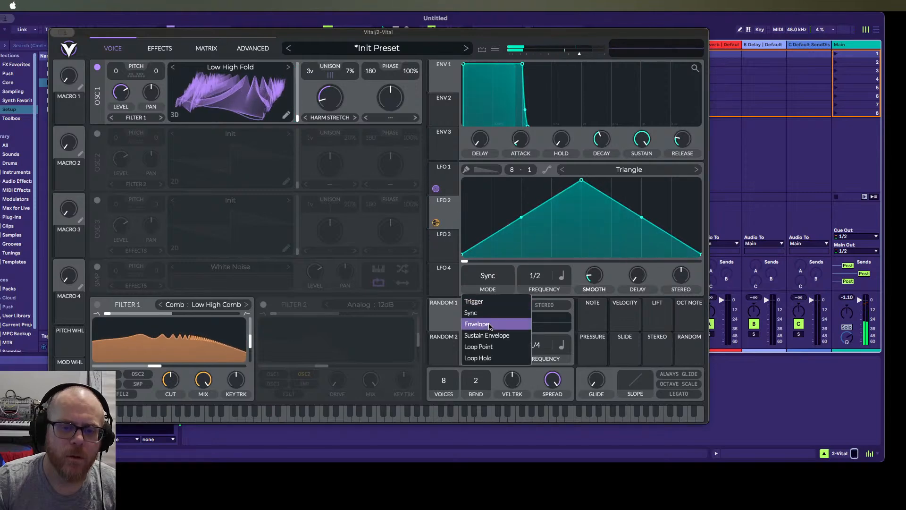
left_click(479, 324)
left_click(489, 282)
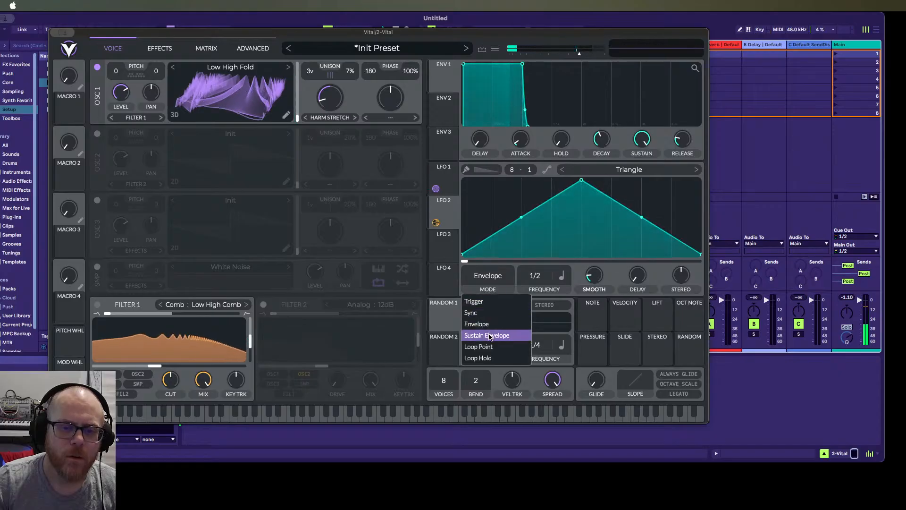
left_click(486, 335)
left_click(488, 277)
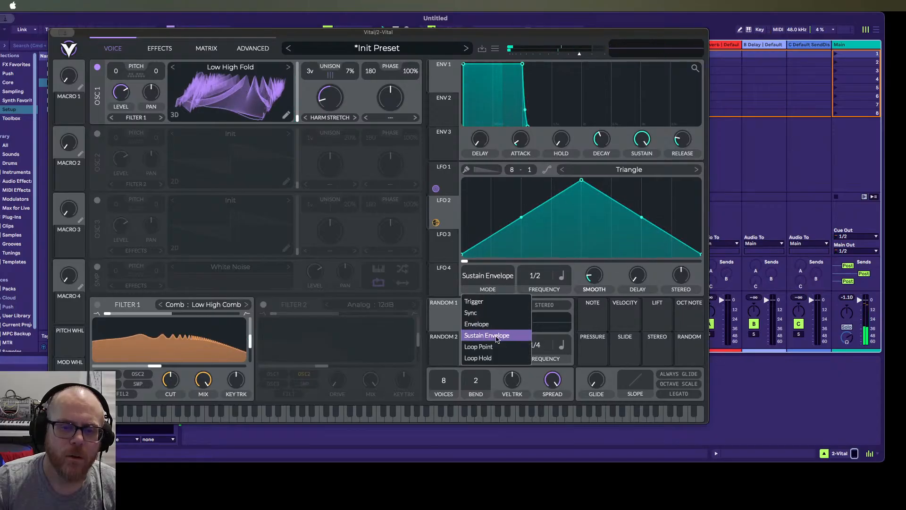
left_click(496, 338)
left_click(491, 278)
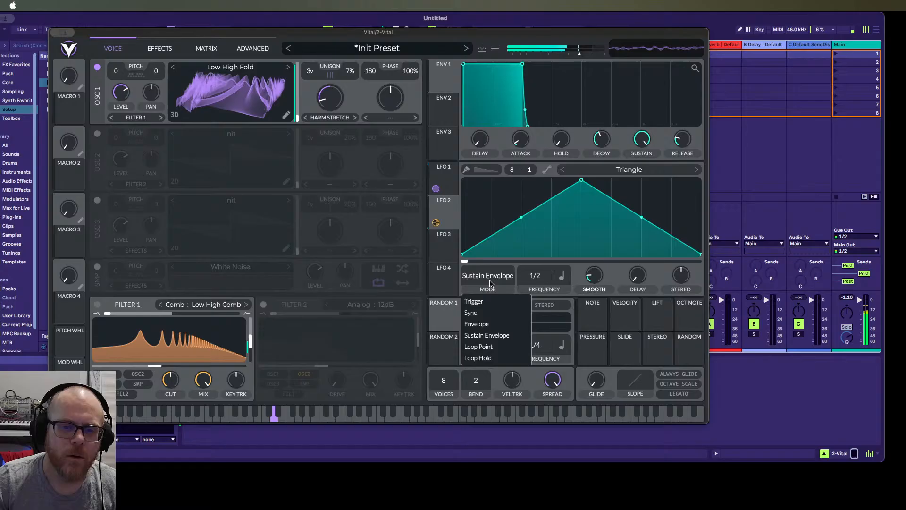
left_click(490, 347)
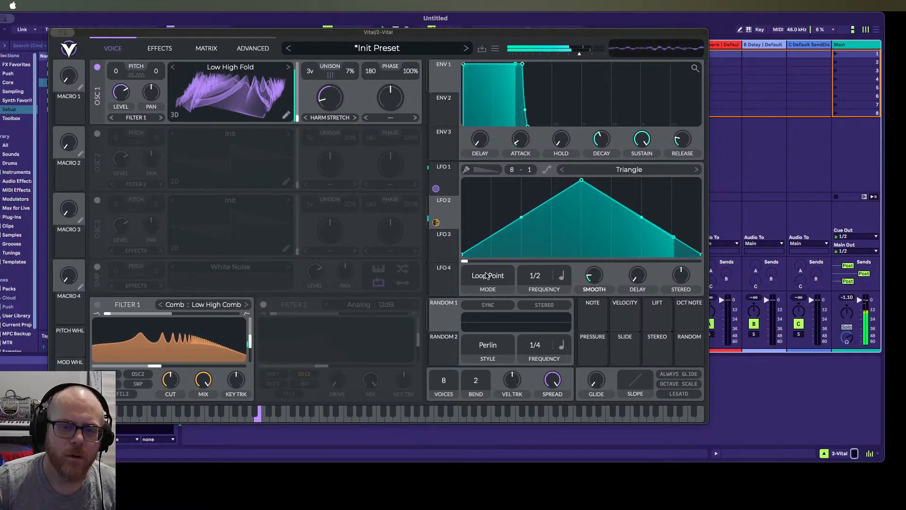
Try shifting LFO 2's loop point toward the end of the triangle shape
left_click(487, 276)
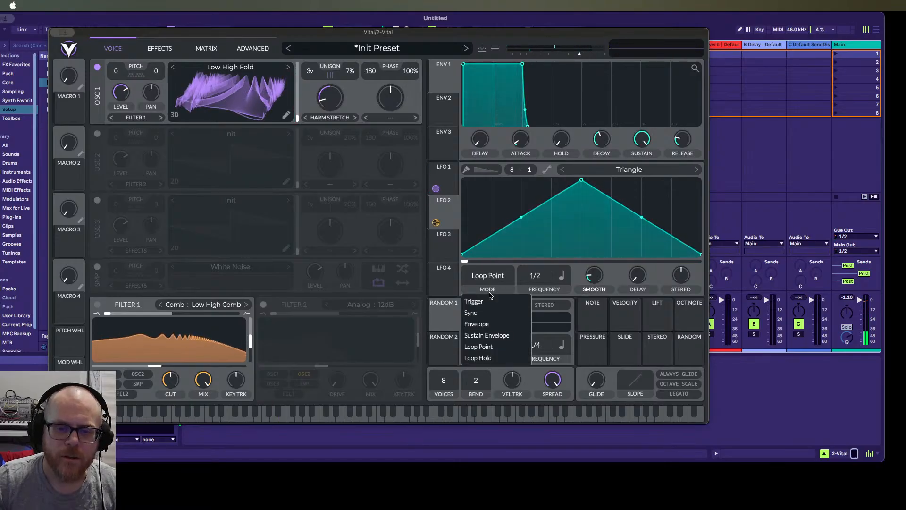
right_click(486, 281)
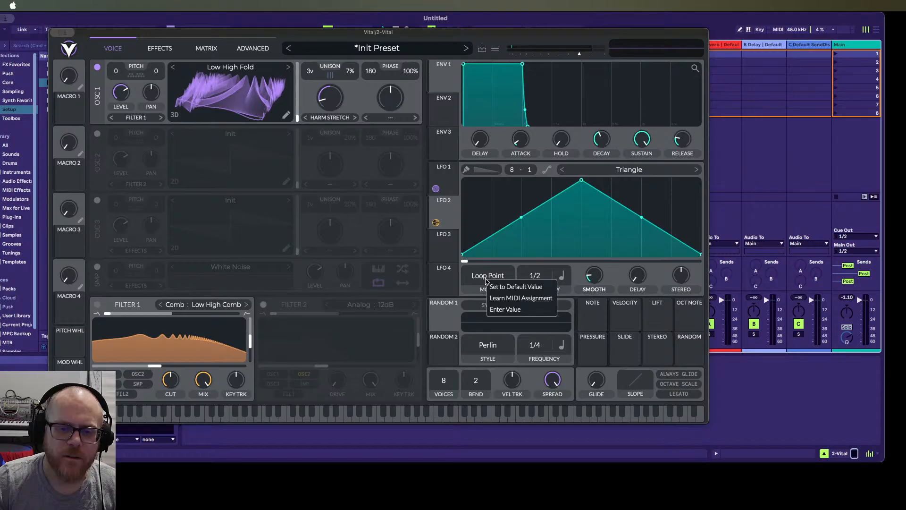
left_click(487, 277)
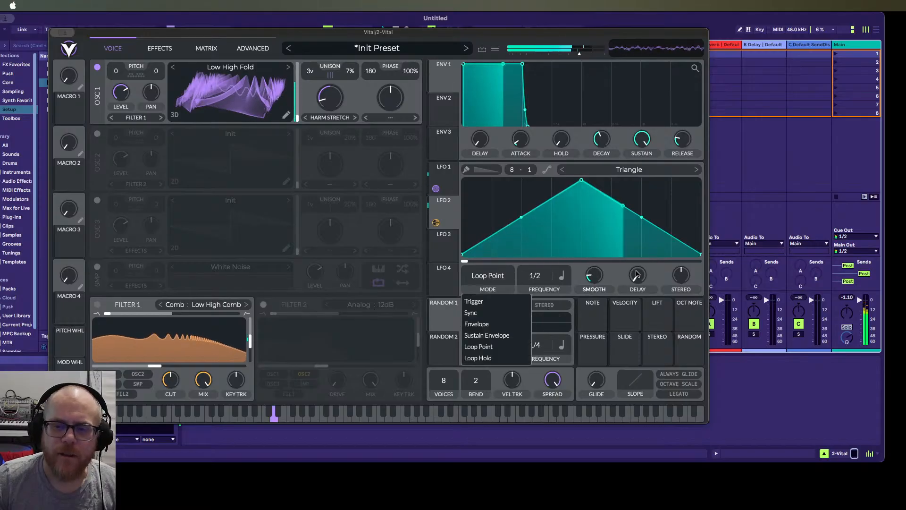
left_click(518, 274)
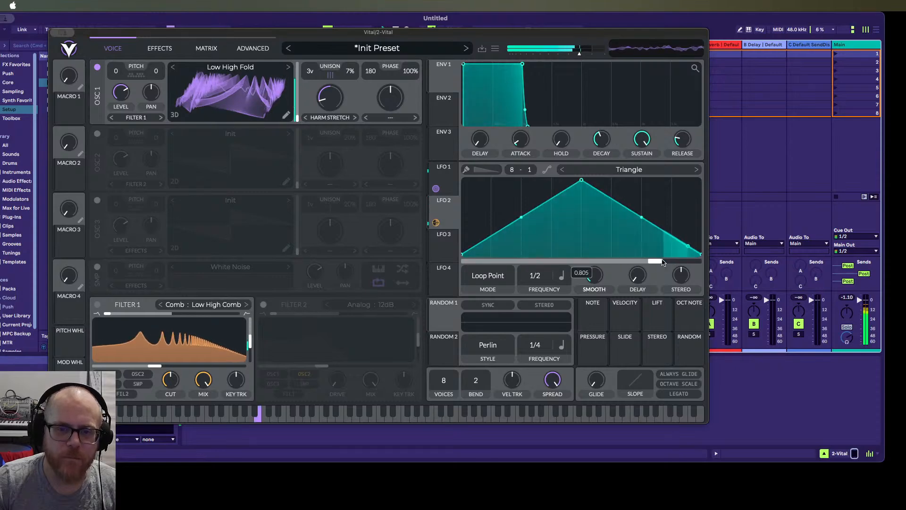
mouse_move(542, 263)
left_mouse_down()
mouse_move(464, 264)
mouse_move(634, 259)
left_mouse_up()
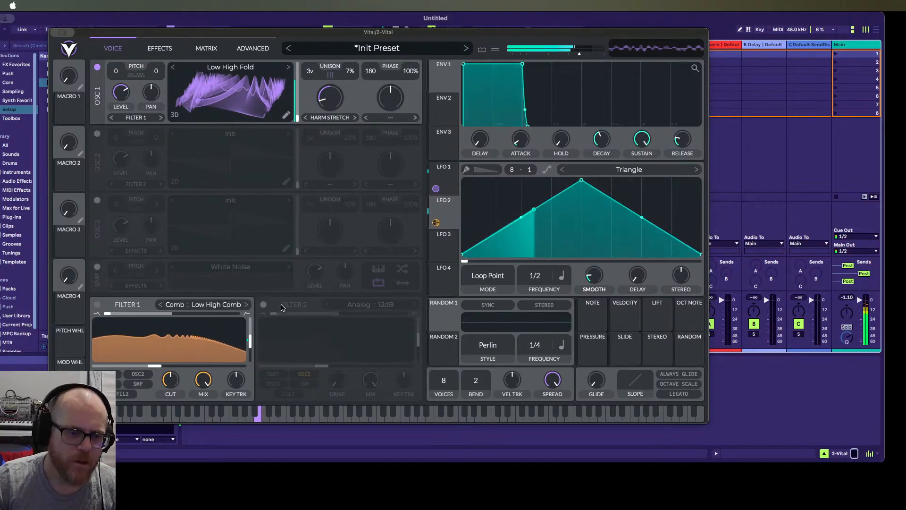
Enable Filter 2 as a Formant AOIE filter and audition its formant position, peak and spread
left_click(263, 305)
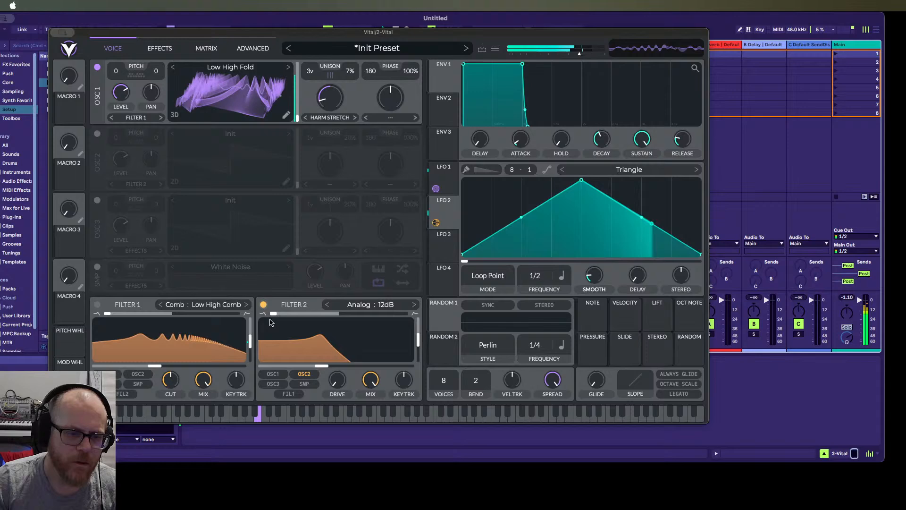
left_click(368, 306)
left_click(447, 367)
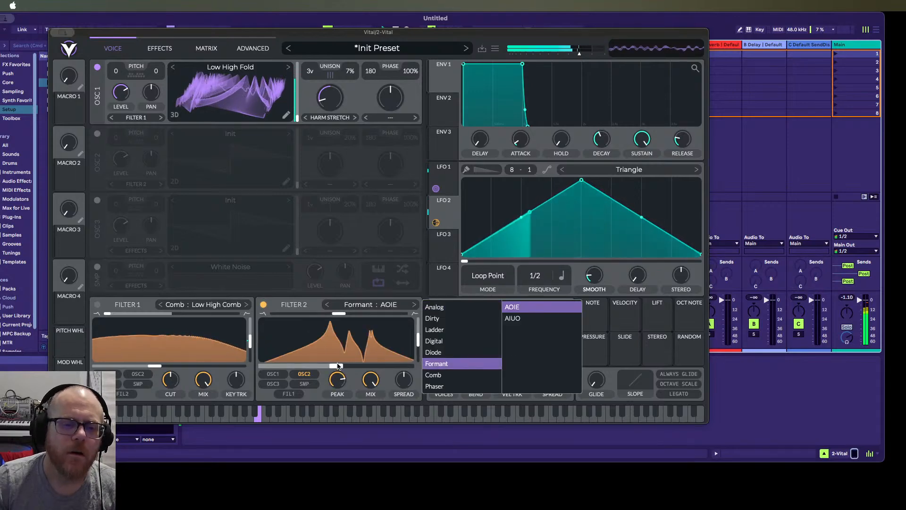
mouse_move(338, 366)
left_mouse_down()
mouse_move(384, 367)
mouse_move(321, 366)
left_mouse_up()
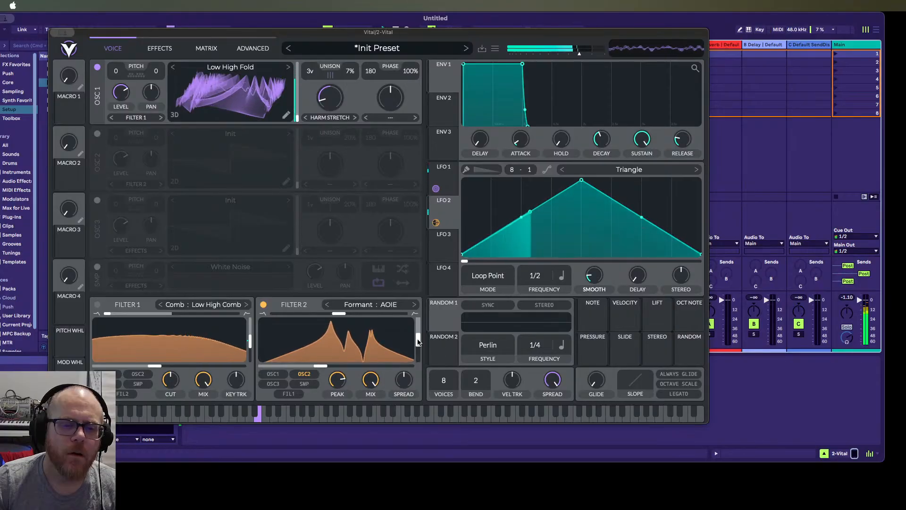
left_click_drag(417, 341, 417, 325)
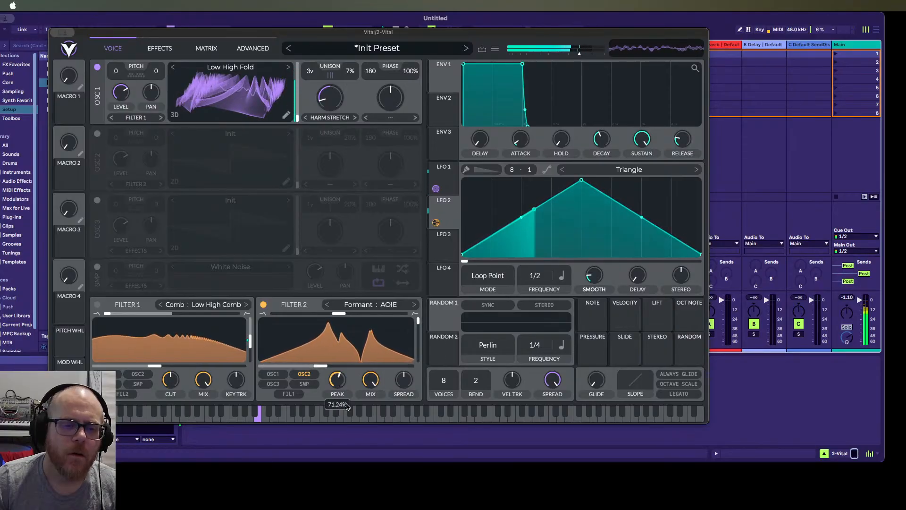
left_click_drag(403, 381, 394, 380)
double_click(395, 381)
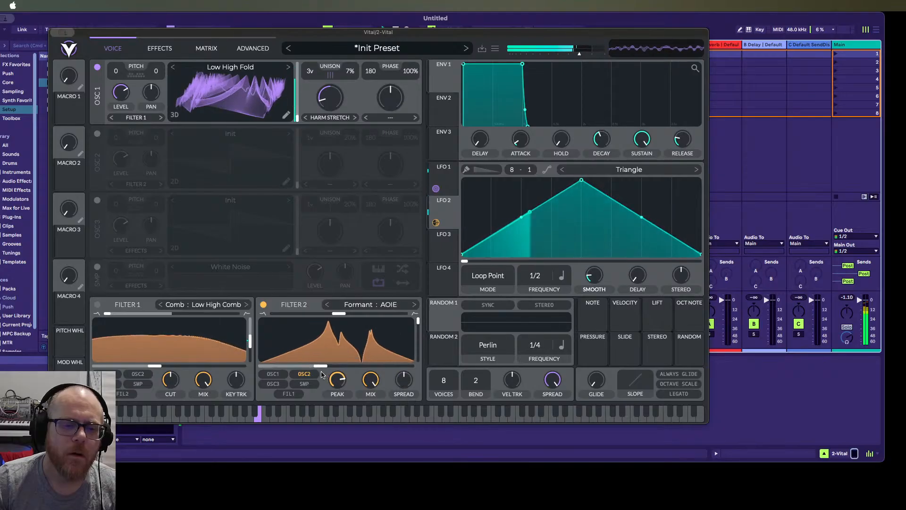
Route Filter 1 into Filter 2 and compare formant sweeps using the AOIE and AIUO types
left_click_drag(252, 364, 323, 367)
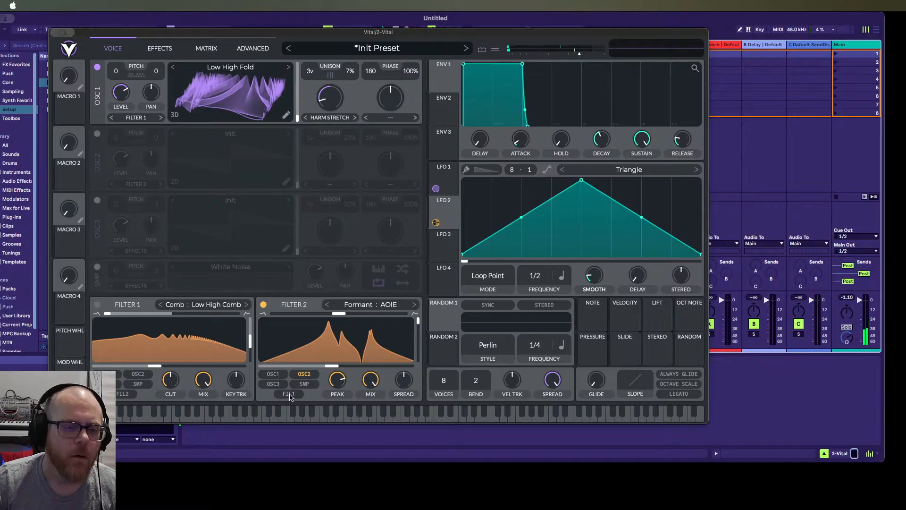
left_click_drag(332, 365, 303, 365)
left_click(370, 305)
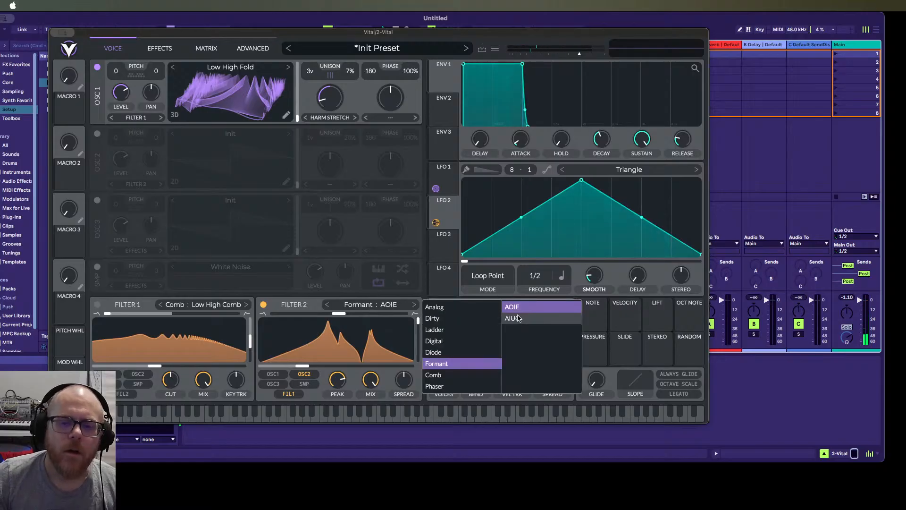
left_click(518, 318)
left_click_drag(304, 366, 330, 364)
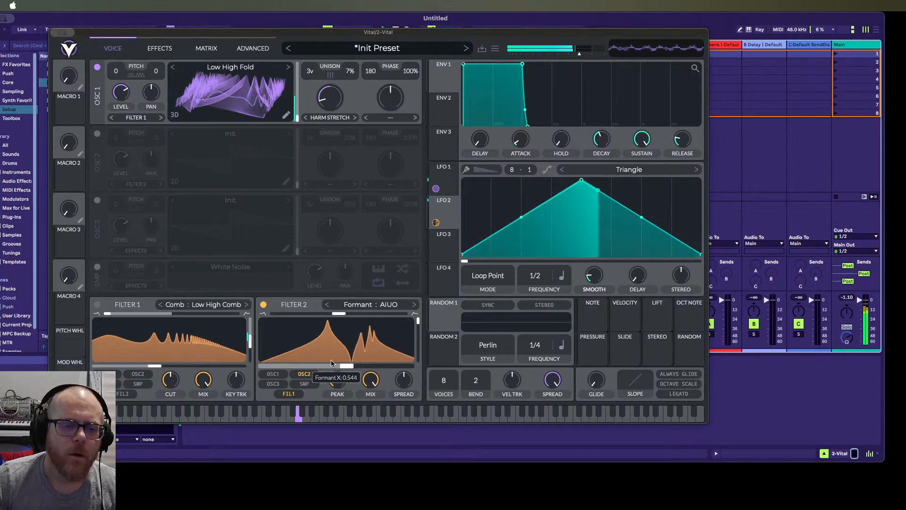
Browse other types for Filter 2, set it to Phaser Positive, and adjust its cutoff to slightly above the middle
left_click(370, 305)
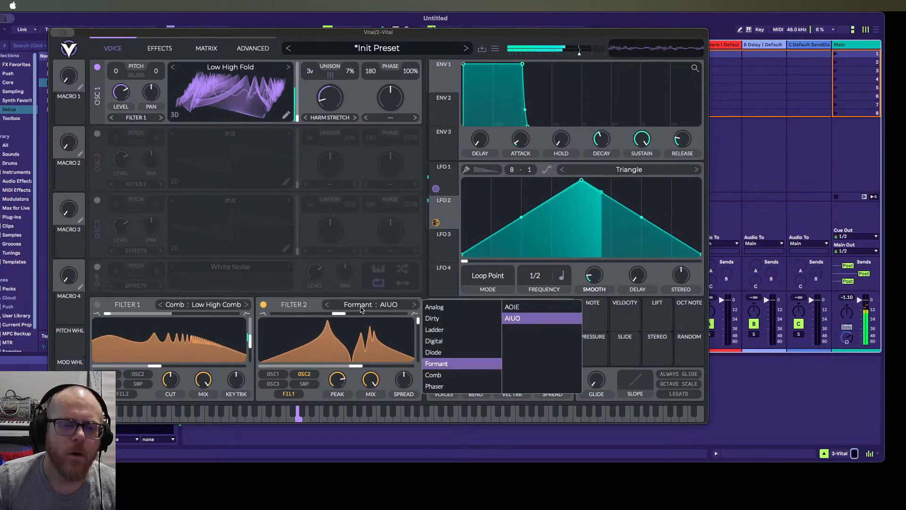
left_click(432, 330)
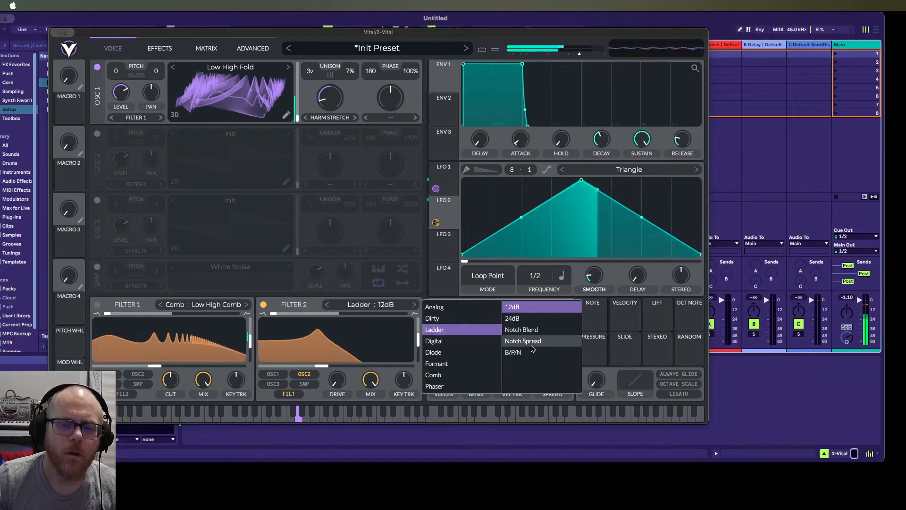
left_click(514, 318)
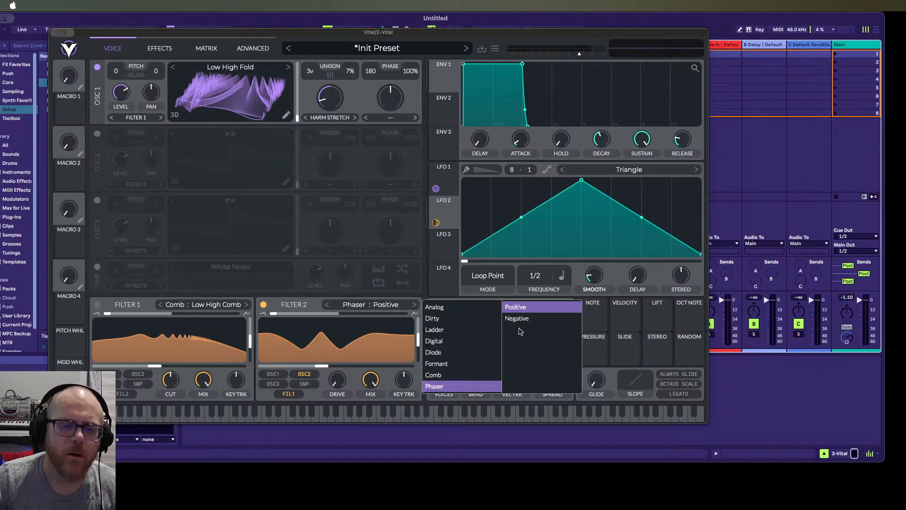
left_click_drag(330, 366, 363, 368)
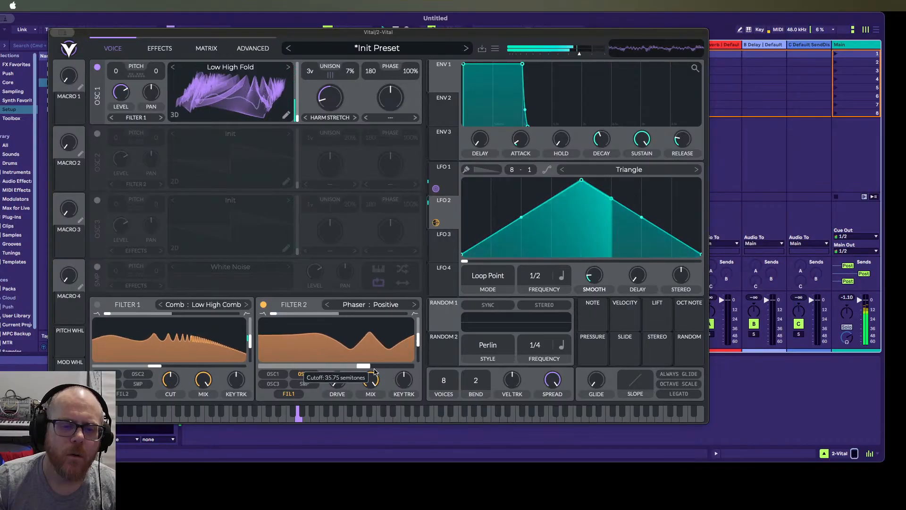
left_click_drag(434, 374, 406, 357)
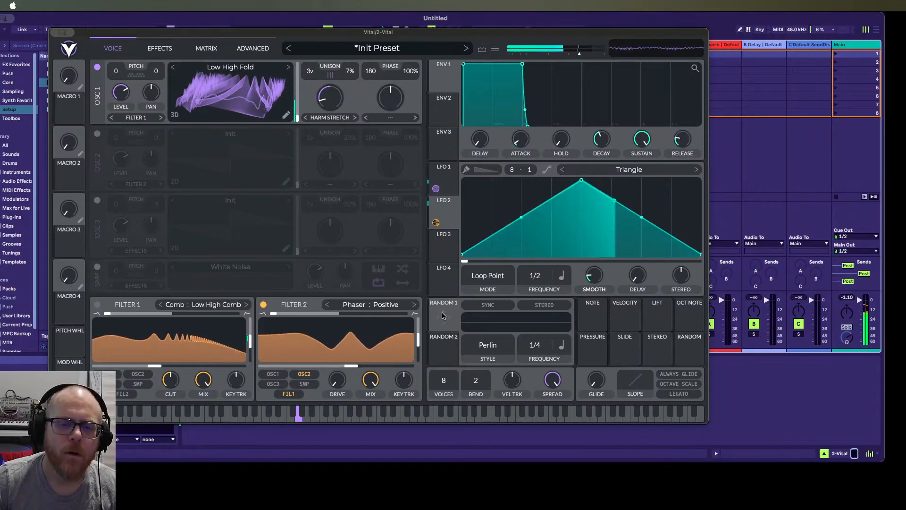
Assign Random 1, with its Perlin style, as a modulation source for Filter 2's resonance
left_click(494, 344)
left_click(444, 319)
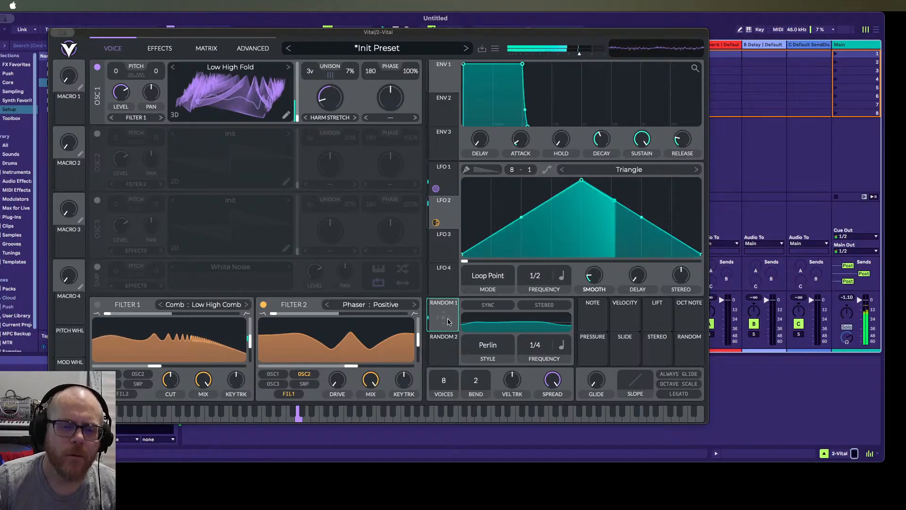
left_click_drag(444, 317, 418, 341)
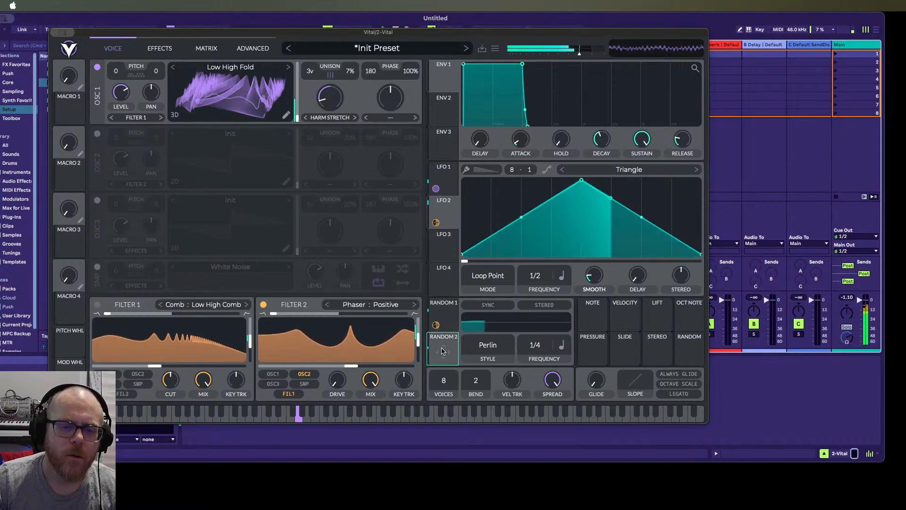
Set Random 2's style to Lorenz Attractor and assign it to modulate Filter 2's cutoff
left_click(488, 348)
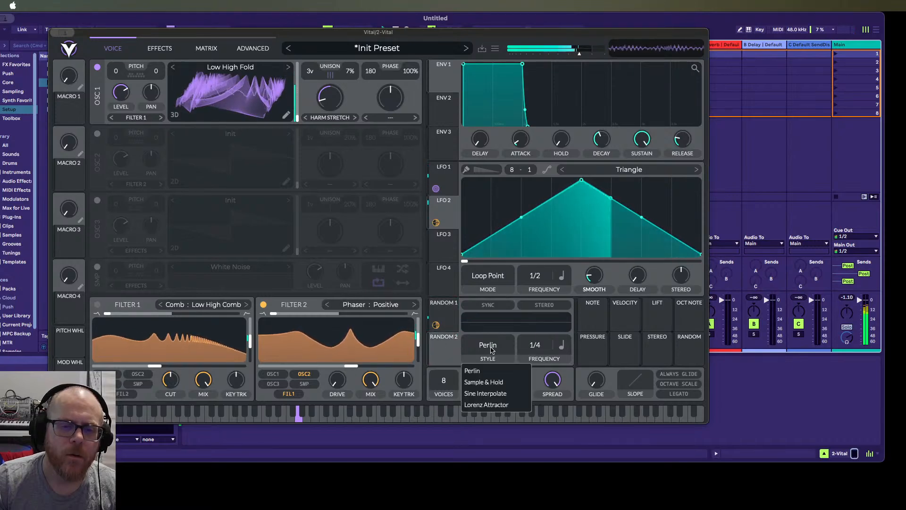
left_click(496, 403)
left_click_drag(443, 352, 352, 368)
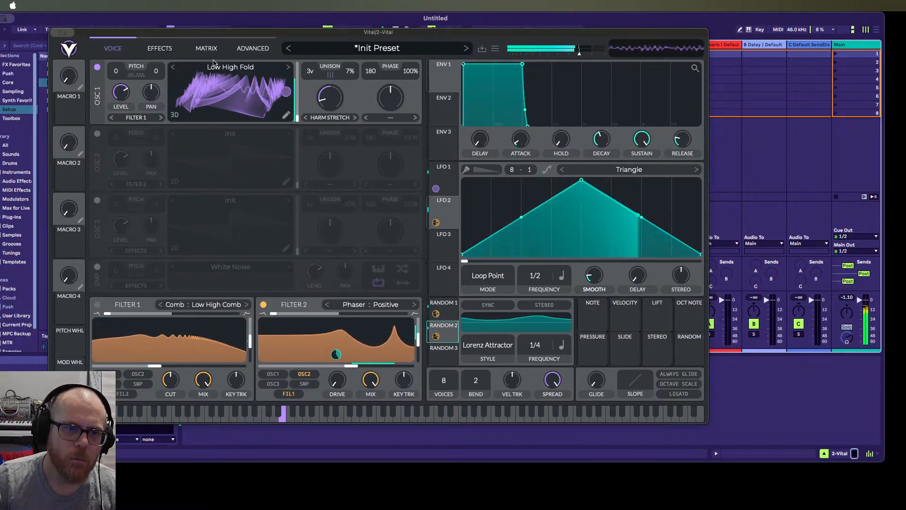
Enable the Flanger effect, lower its mix to slightly above half, and adjust its feedback
left_click(160, 49)
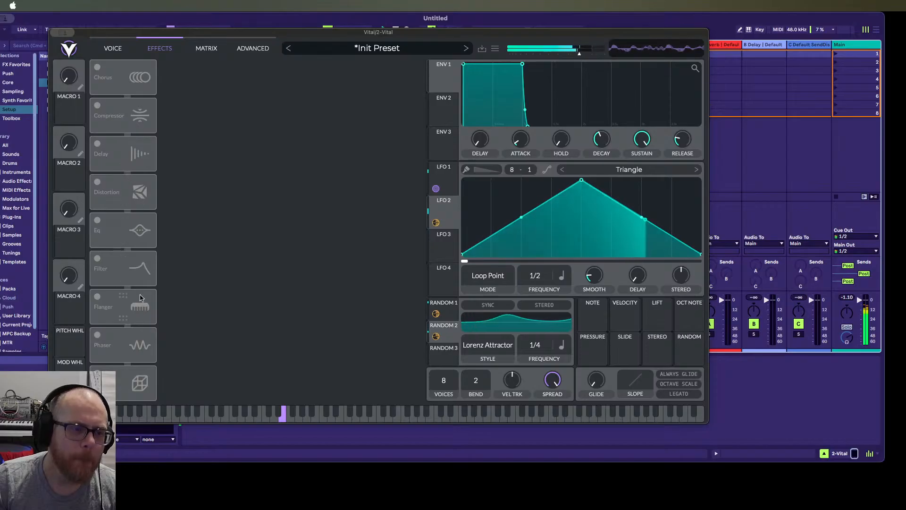
left_click(98, 296)
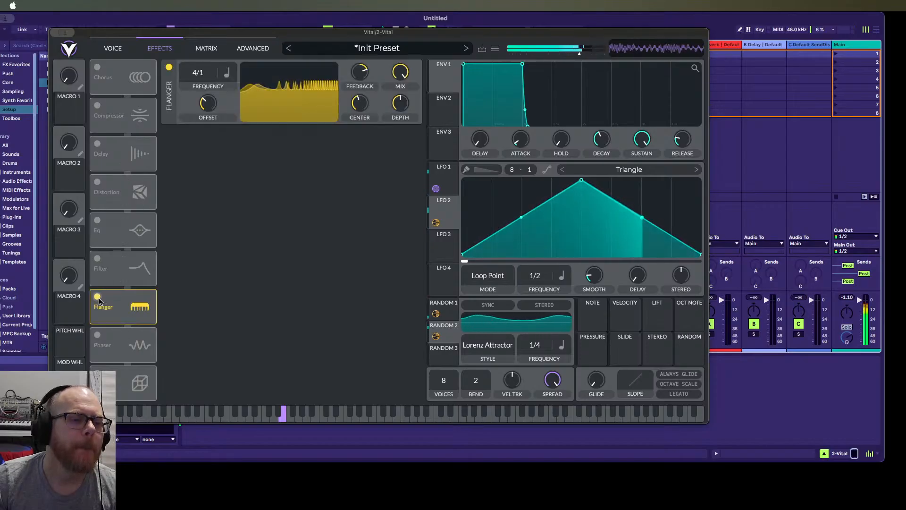
left_click_drag(400, 71, 395, 114)
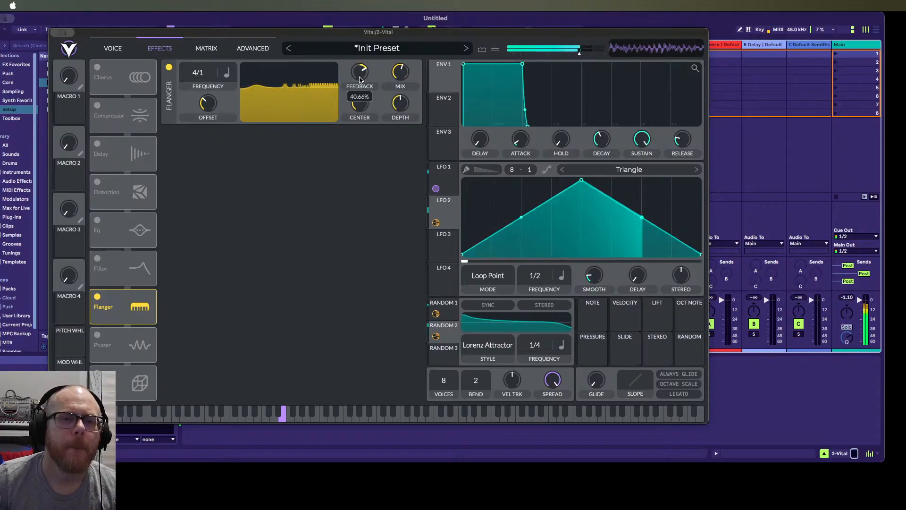
left_click_drag(400, 73, 372, 36)
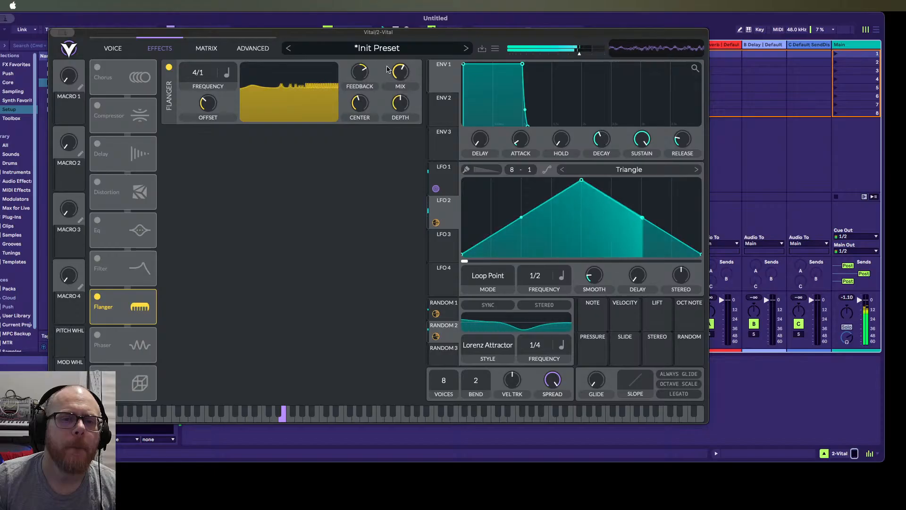
Audition different tempo-synced flanger rates and set the flanger frequency to 1/1
mouse_move(402, 108)
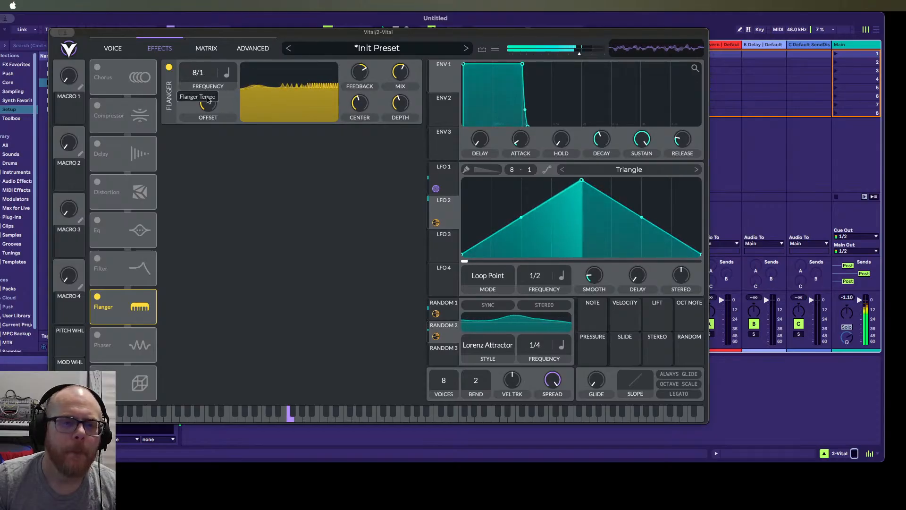
left_click_drag(207, 100, 200, 51)
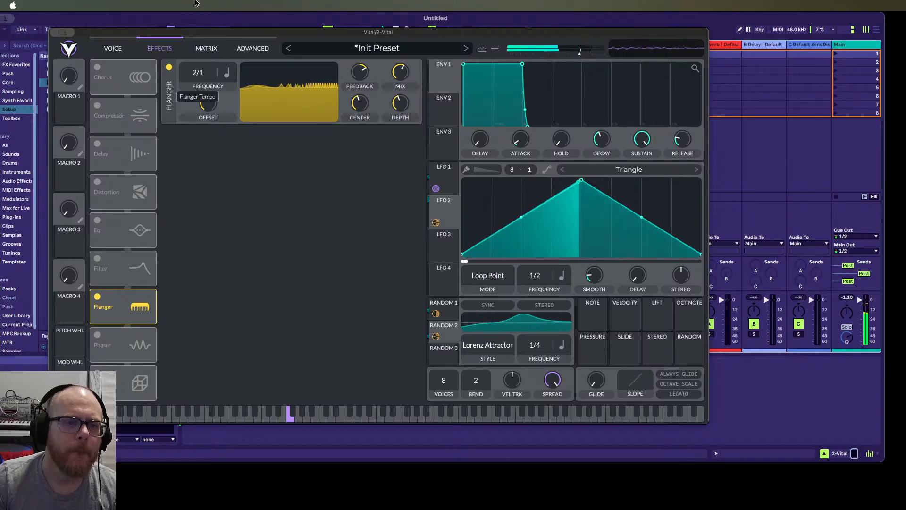
left_click_drag(210, 2, 201, 19)
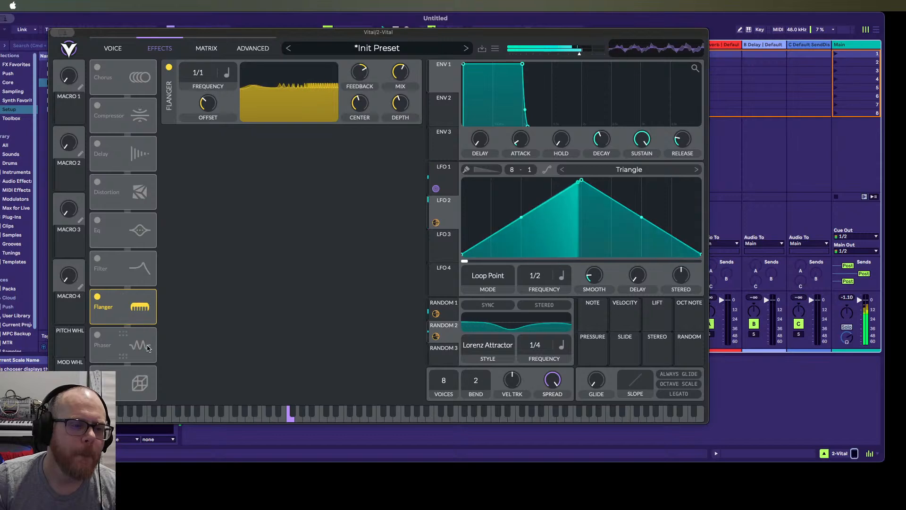
Move the Flanger up to second place in the effects chain and enable a Stereo Delay with a dotted 1/8 left time
left_click_drag(109, 319, 117, 141)
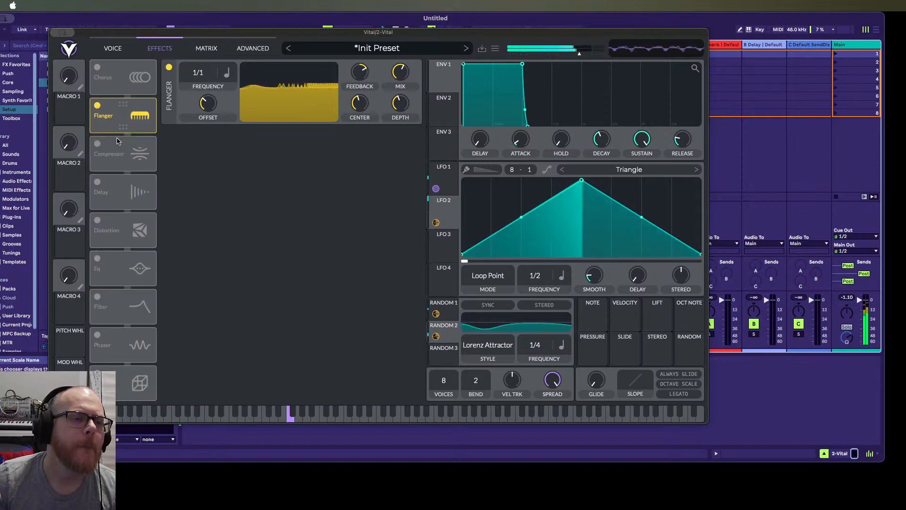
left_click(97, 182)
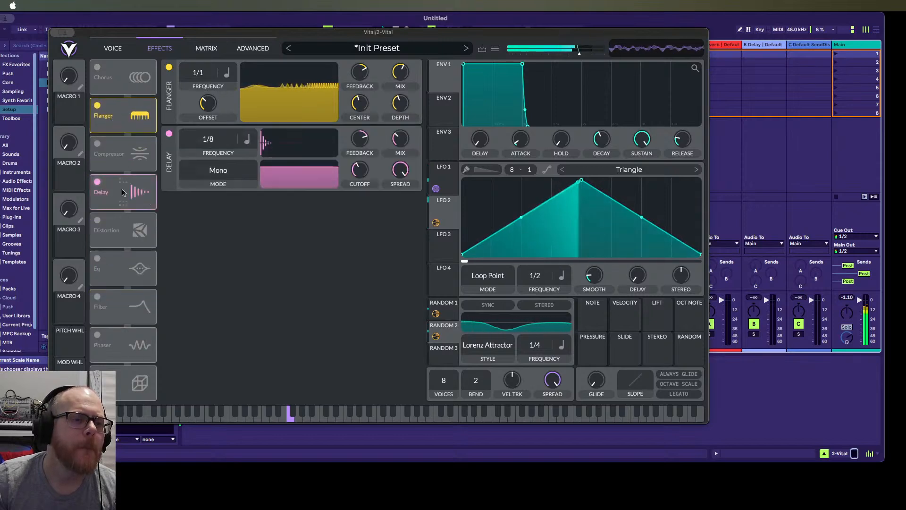
left_click(231, 170)
left_click(228, 208)
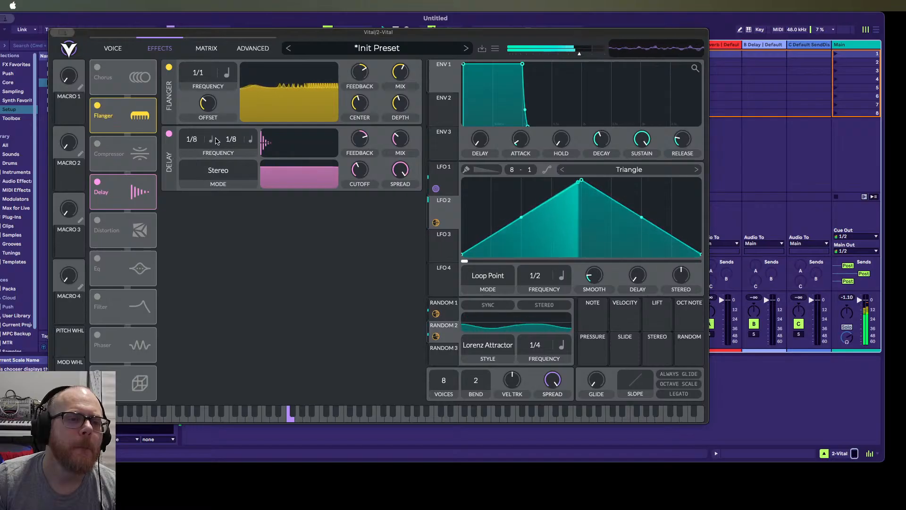
left_click(212, 141)
left_click(228, 176)
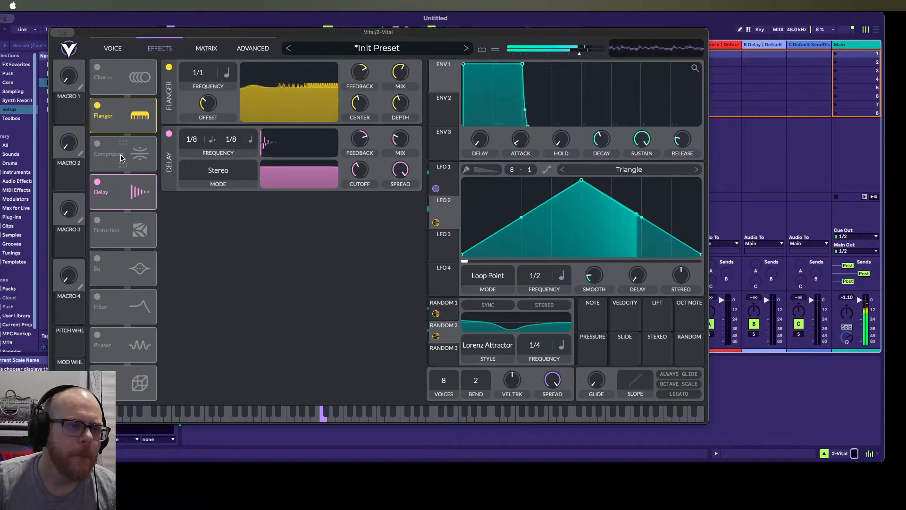
Enable the Compressor and place it after the Delay, slightly lowering the Delay's feedback and the Compressor's release
left_click(97, 143)
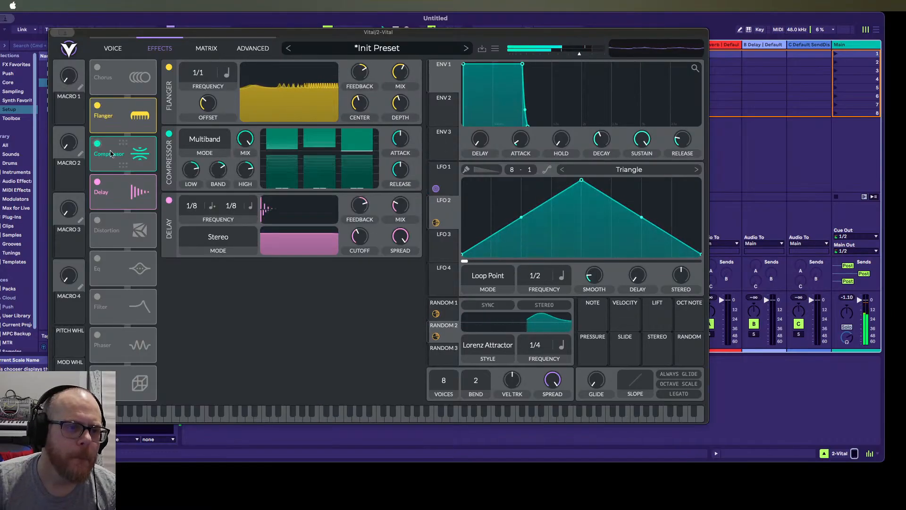
left_click_drag(113, 154, 290, 288)
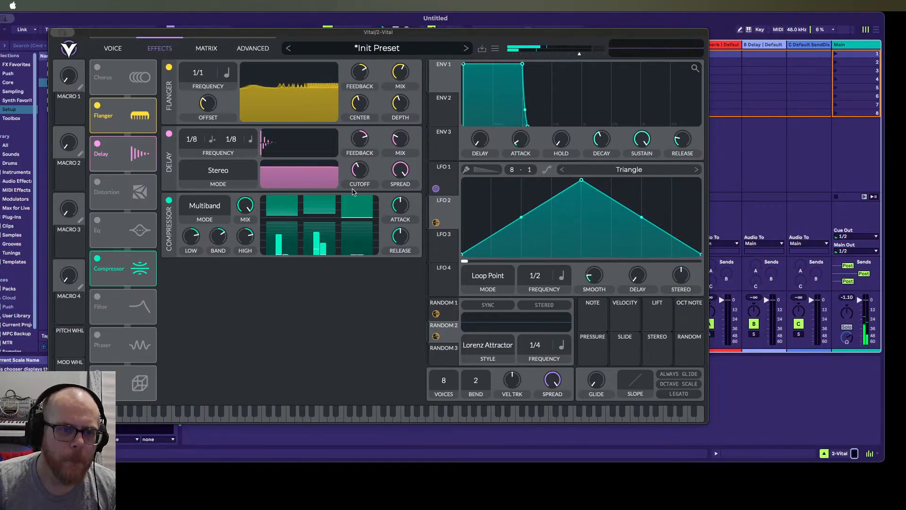
mouse_move(360, 144)
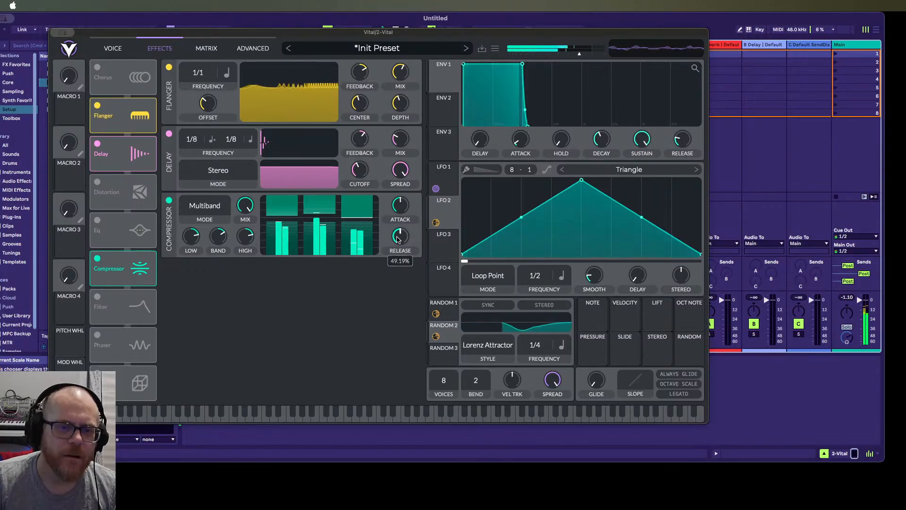
mouse_move(396, 245)
scroll(397, 245, "down", 1)
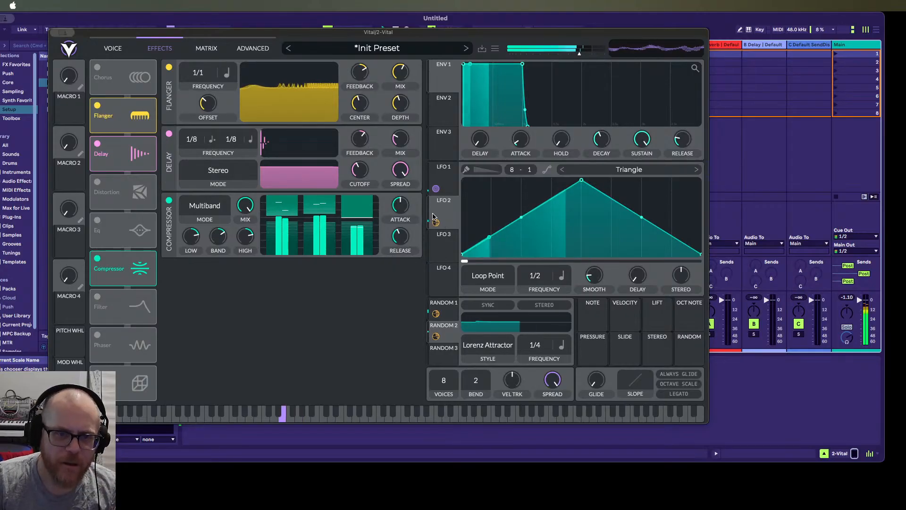
left_click(118, 47)
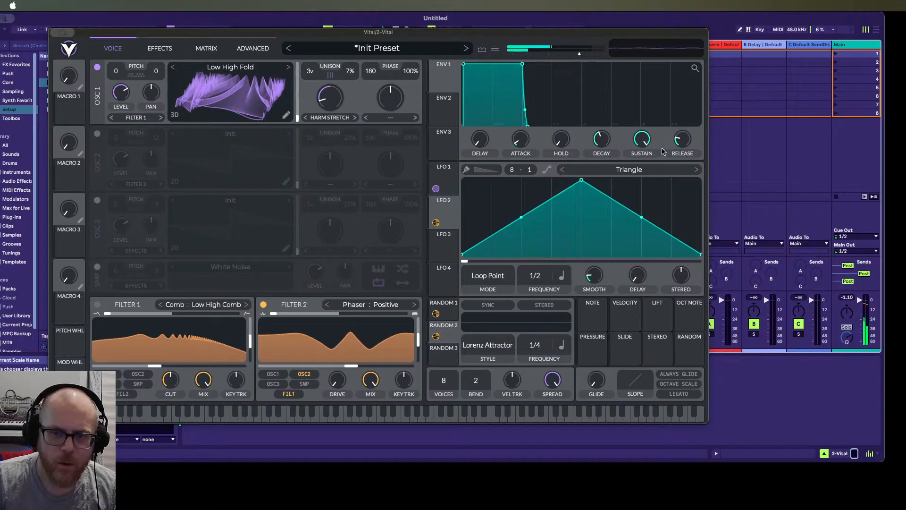
left_click(439, 110)
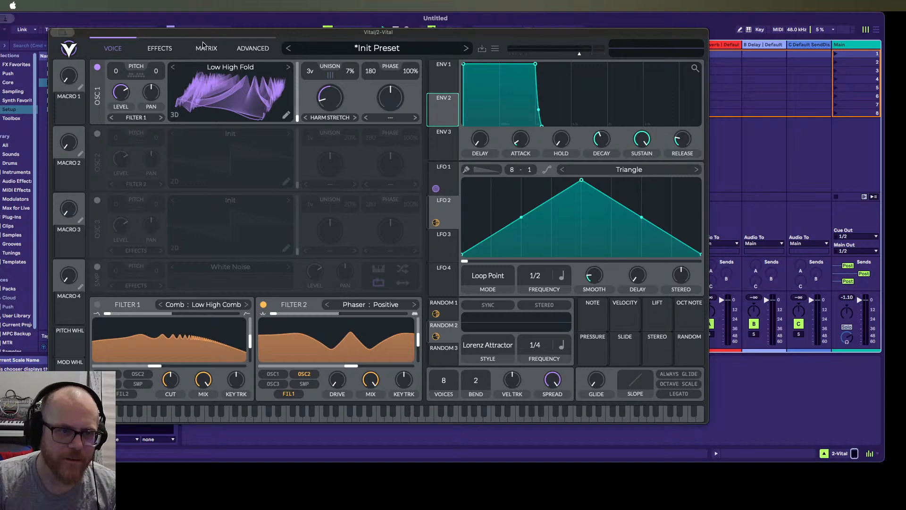
left_click(161, 48)
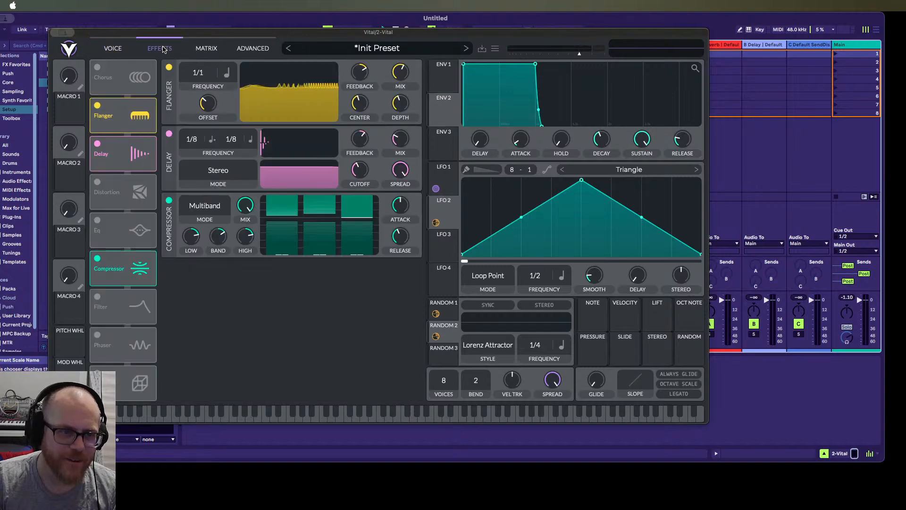
Compare the sound with the Delay bypassed and active, and fine-tune the Delay's feedback
left_click(97, 144)
left_click(98, 144)
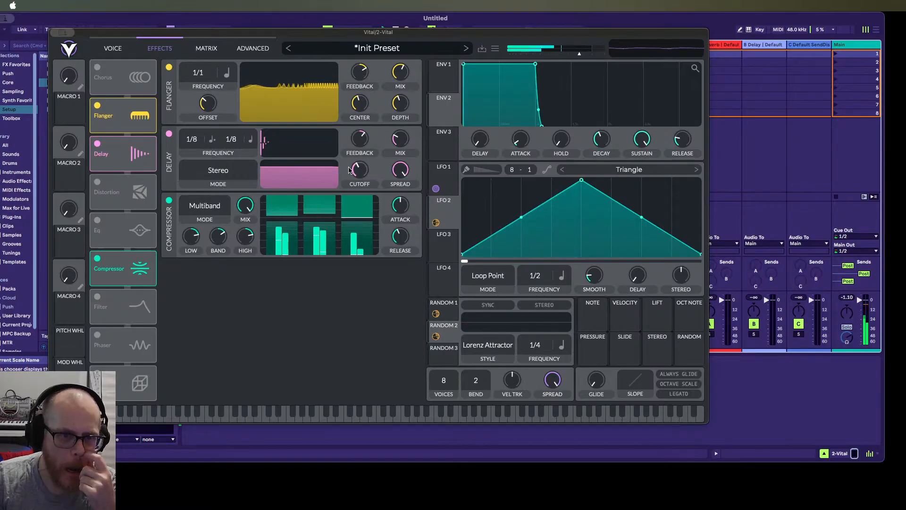
left_click_drag(357, 138, 356, 143)
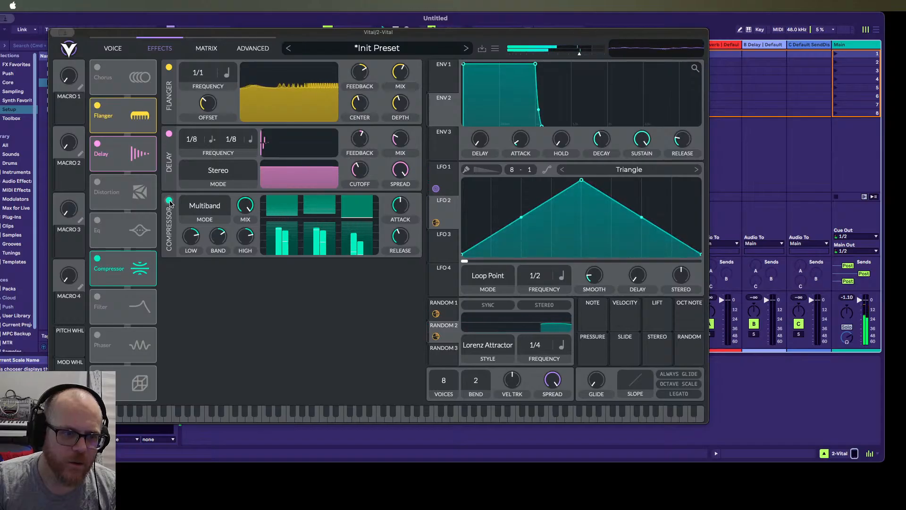
Compare the sound with and without the Compressor while trying different release settings, and set its release to 81.92%
left_click(169, 201)
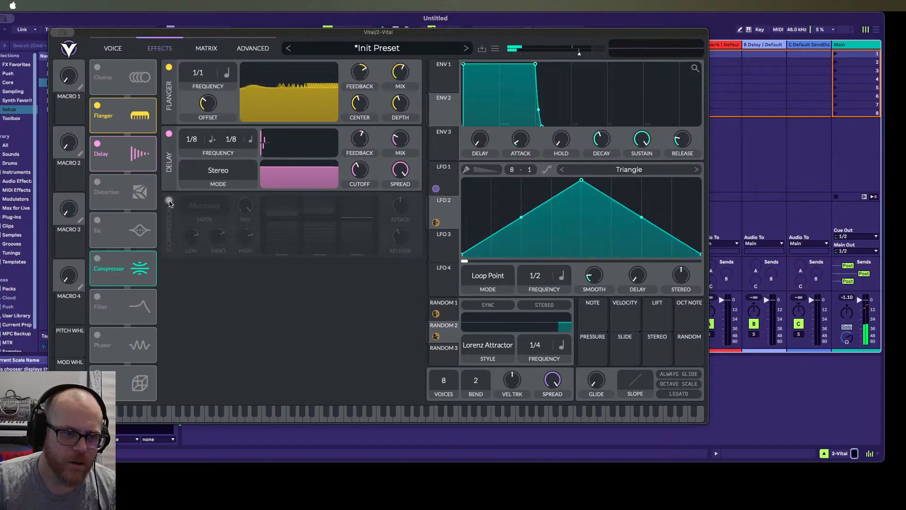
left_click(169, 202)
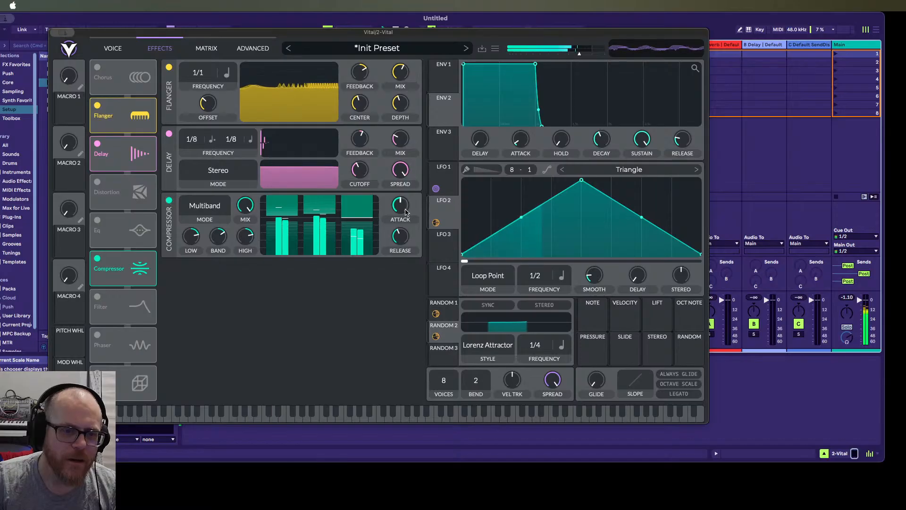
mouse_move(399, 250)
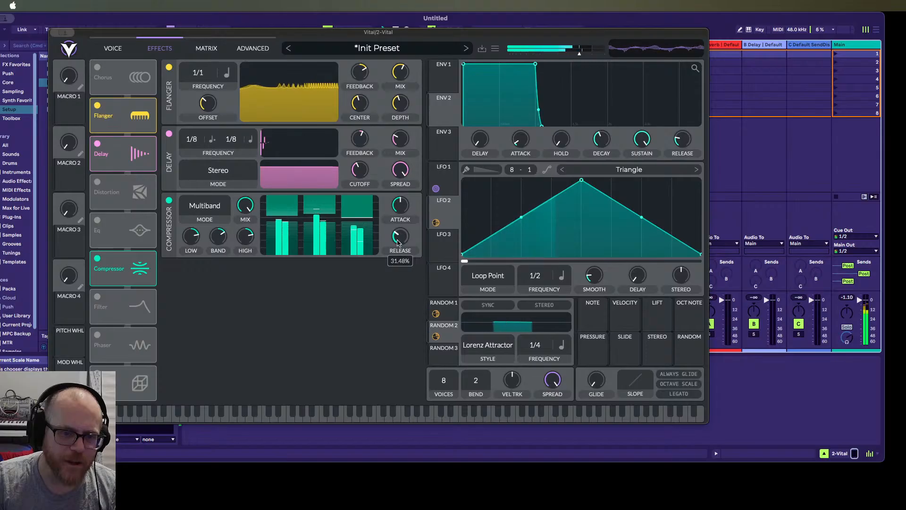
left_click_drag(396, 237, 399, 161)
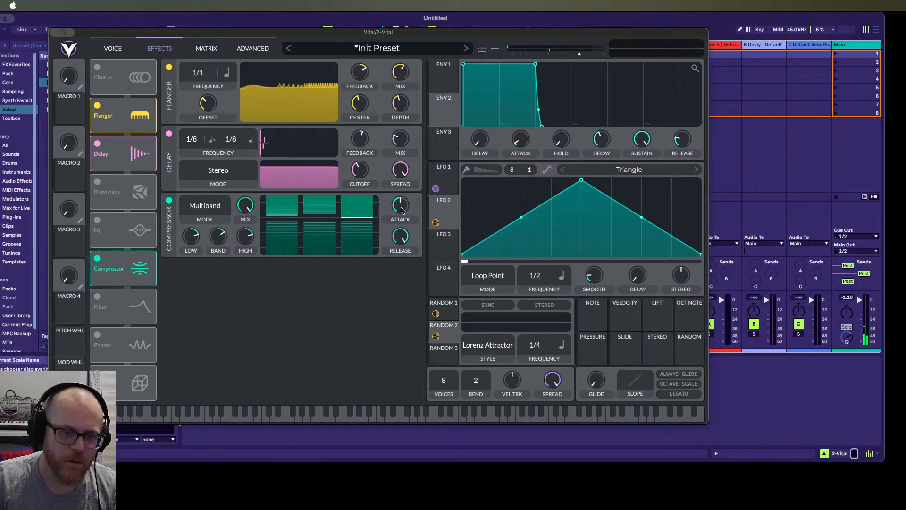
left_click(169, 200)
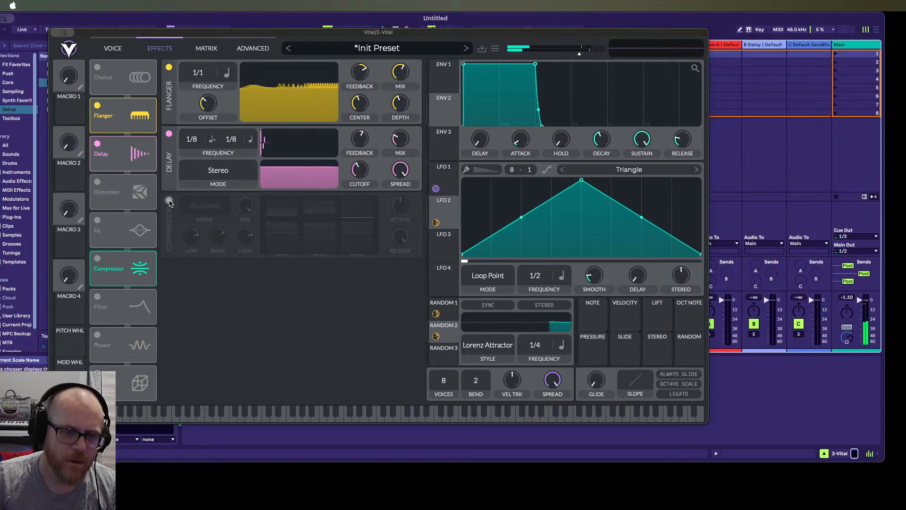
left_click(168, 201)
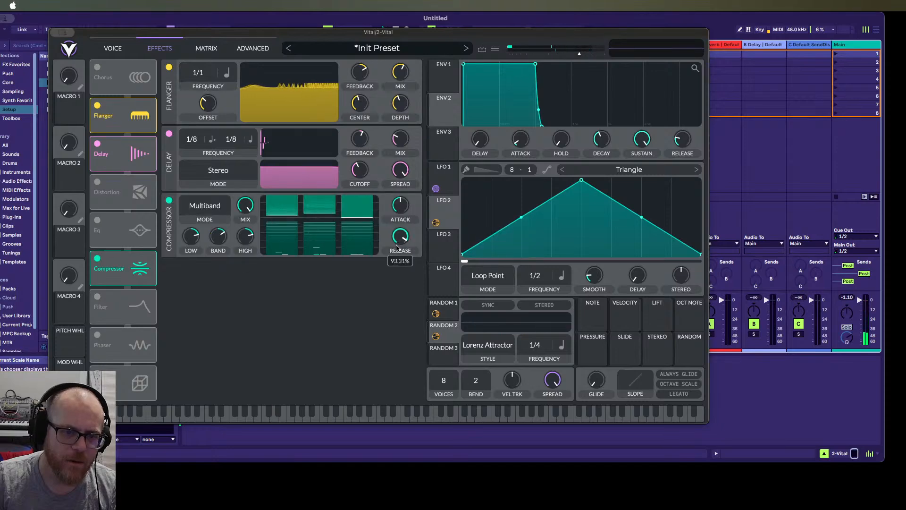
mouse_move(396, 250)
left_mouse_down()
mouse_move(396, 236)
mouse_move(397, 250)
left_mouse_up()
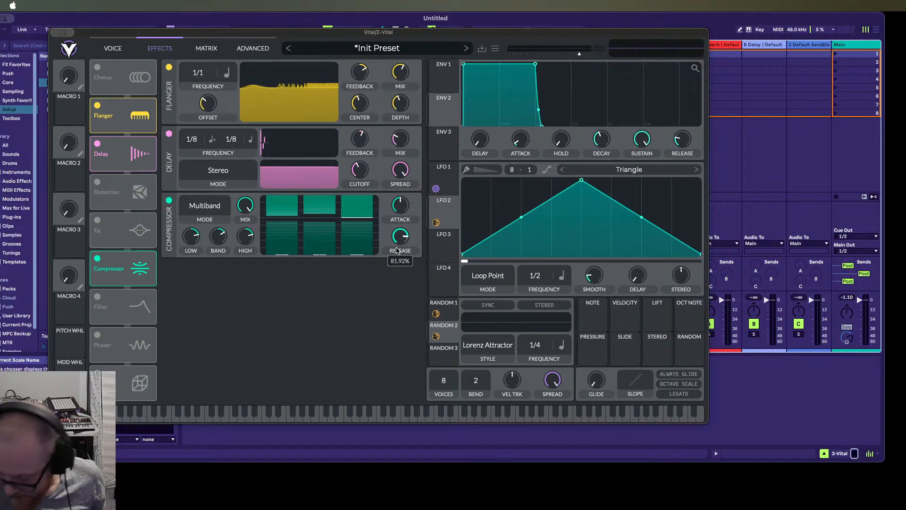
right_click(399, 238)
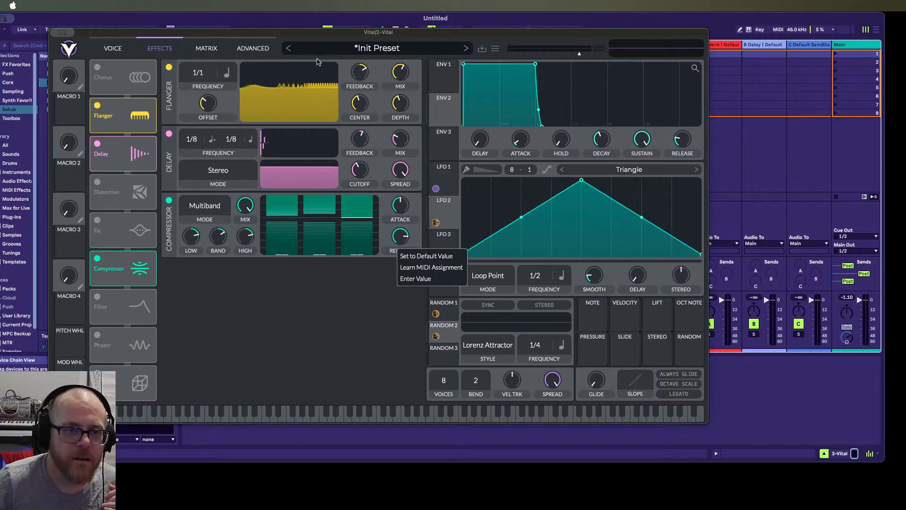
Reposition the synth's plugin window and enlarge it slightly
left_click_drag(330, 38, 329, 27)
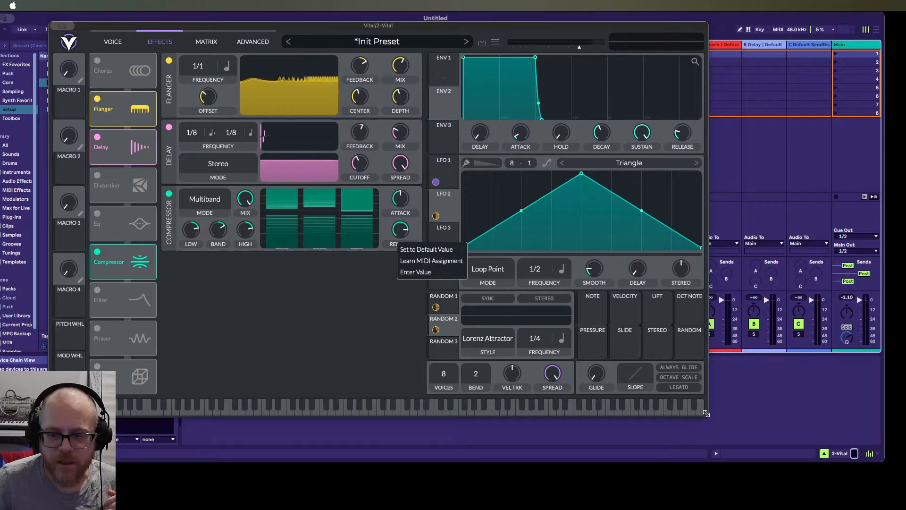
mouse_move(706, 414)
left_mouse_down()
mouse_move(767, 439)
mouse_move(760, 415)
mouse_move(714, 402)
left_mouse_up()
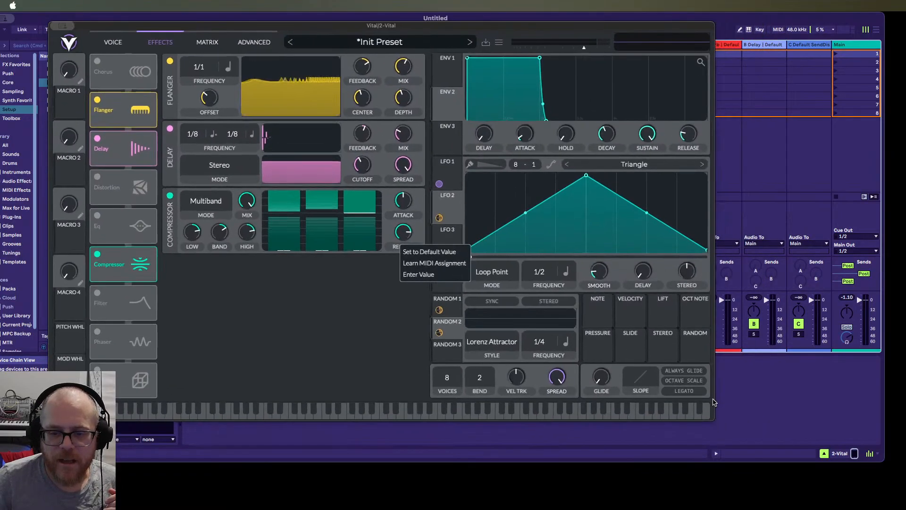
left_click_drag(387, 29, 395, 29)
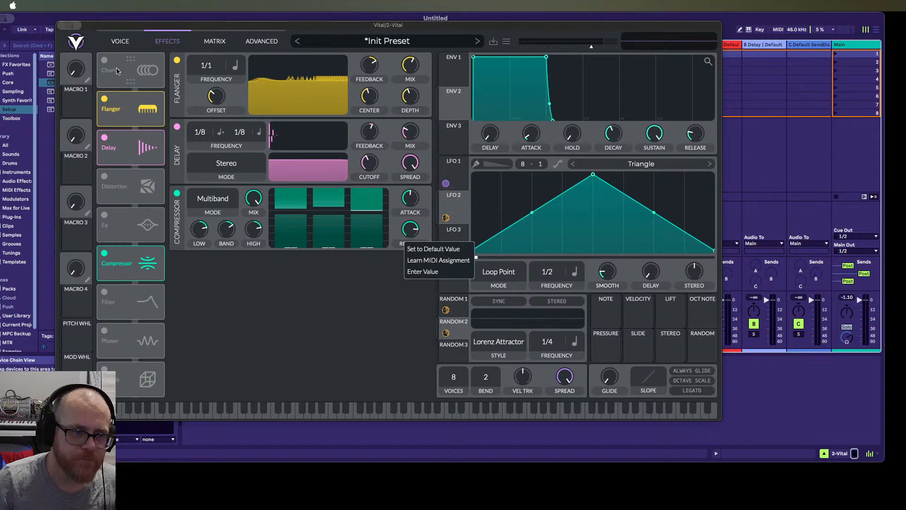
Save the patch as a preset named Texture Pad with the Pad style
left_click(123, 43)
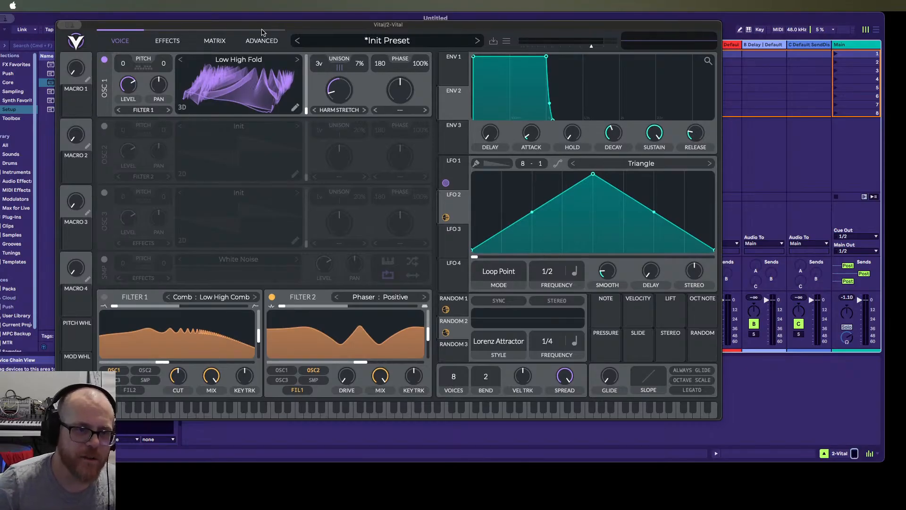
left_click_drag(329, 24, 331, 34)
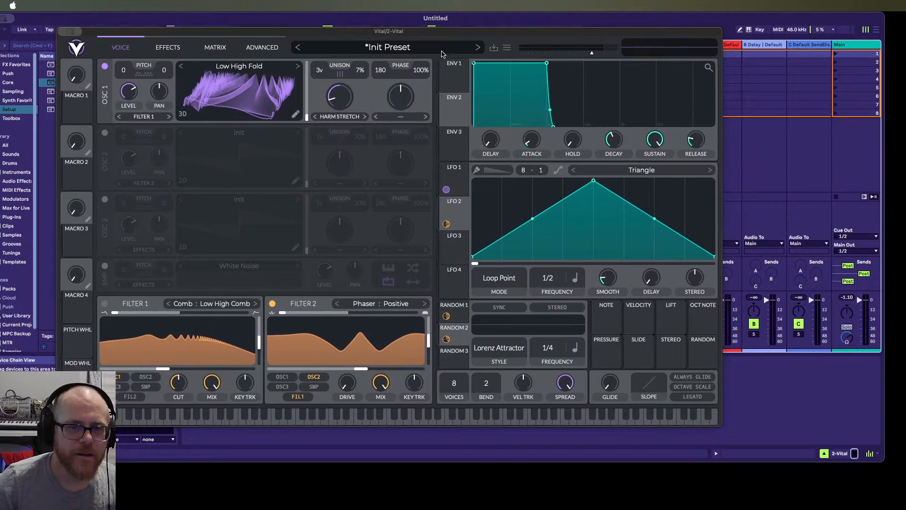
left_click(494, 48)
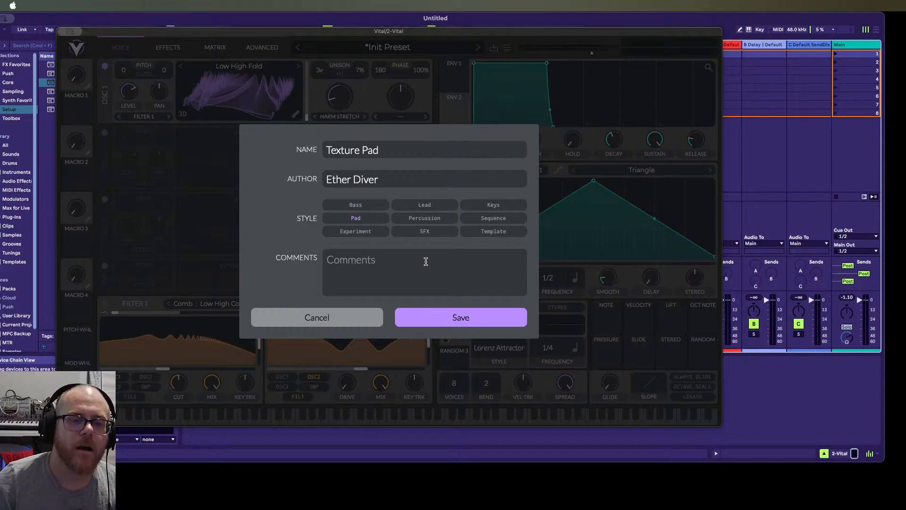
left_click(471, 322)
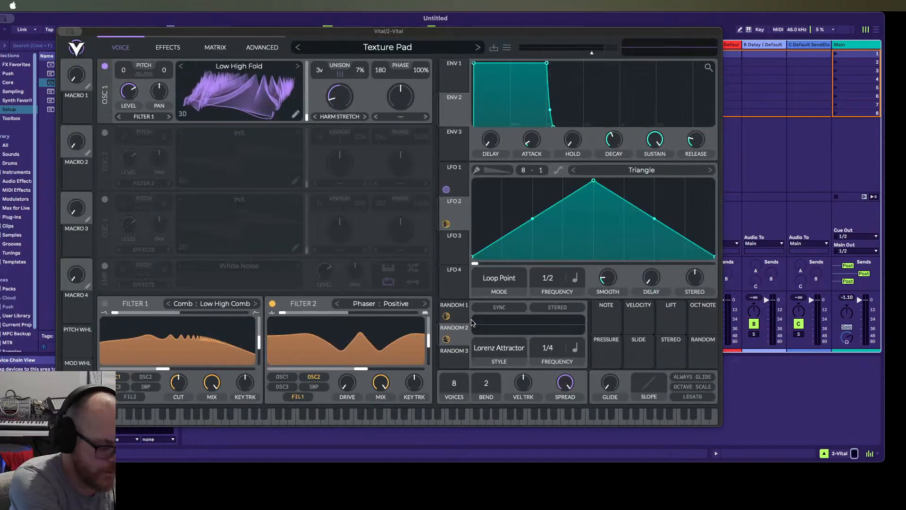
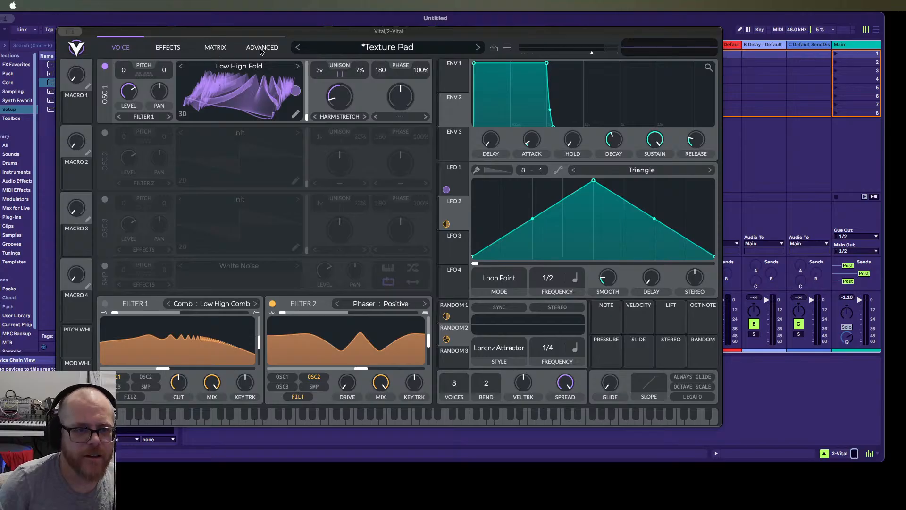
Add a fifth modulation in the matrix with Velocity as the source and the global Volume as the destination
left_click(165, 48)
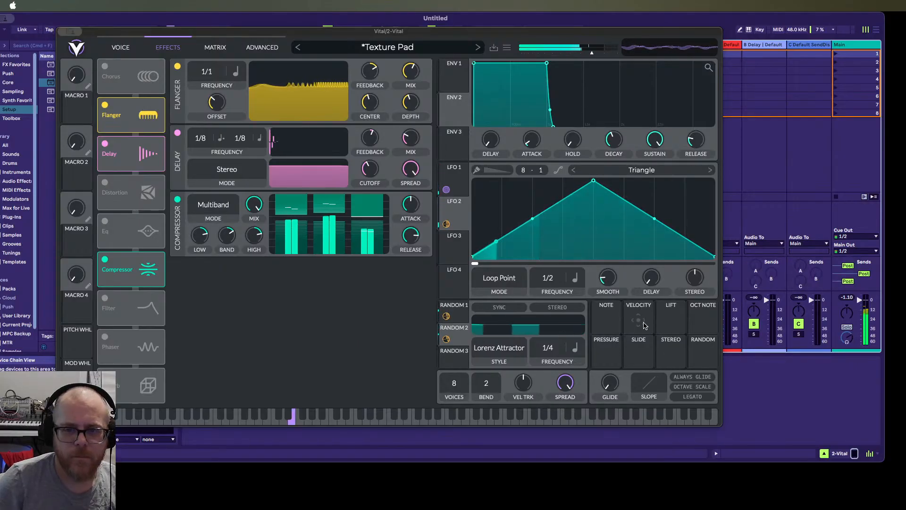
left_click(460, 86)
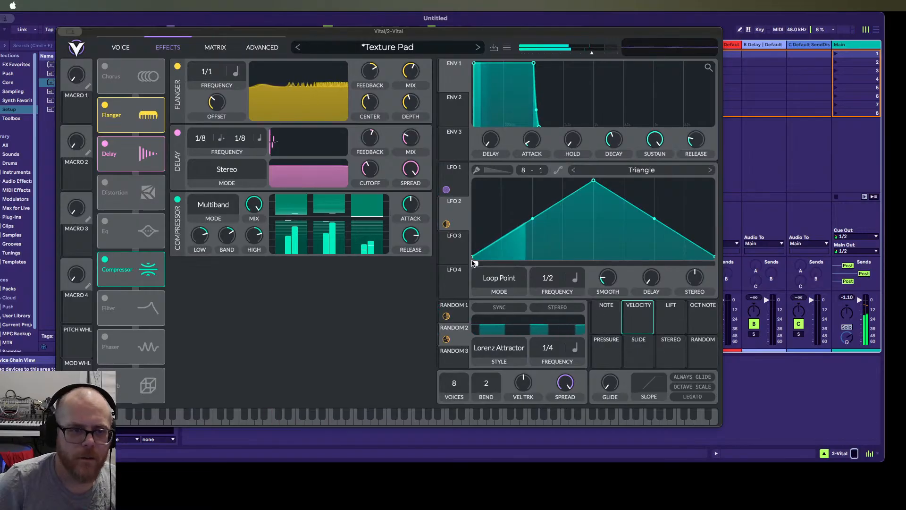
left_click(214, 47)
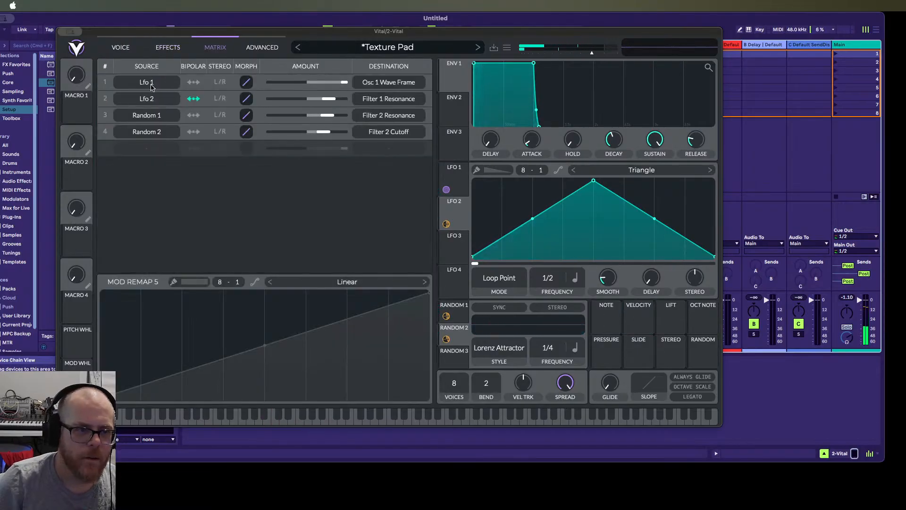
left_click(146, 148)
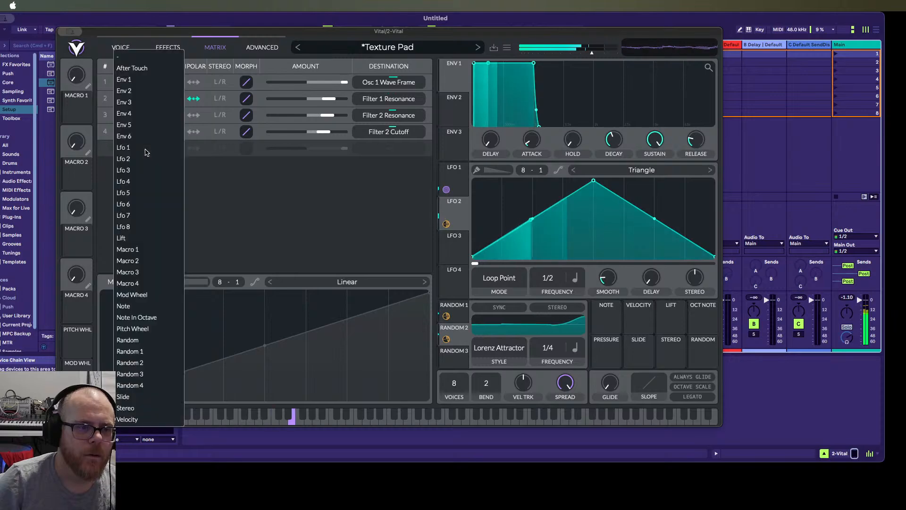
left_click(128, 419)
left_click(390, 148)
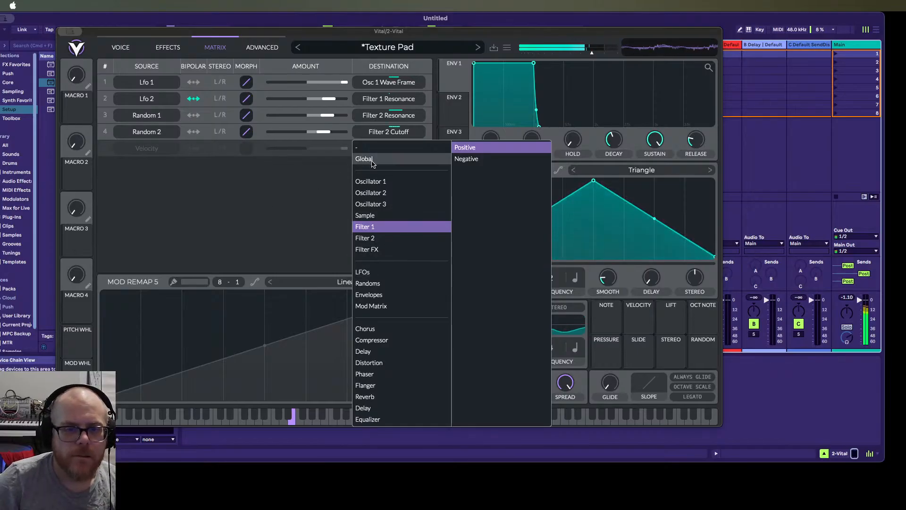
mouse_move(373, 163)
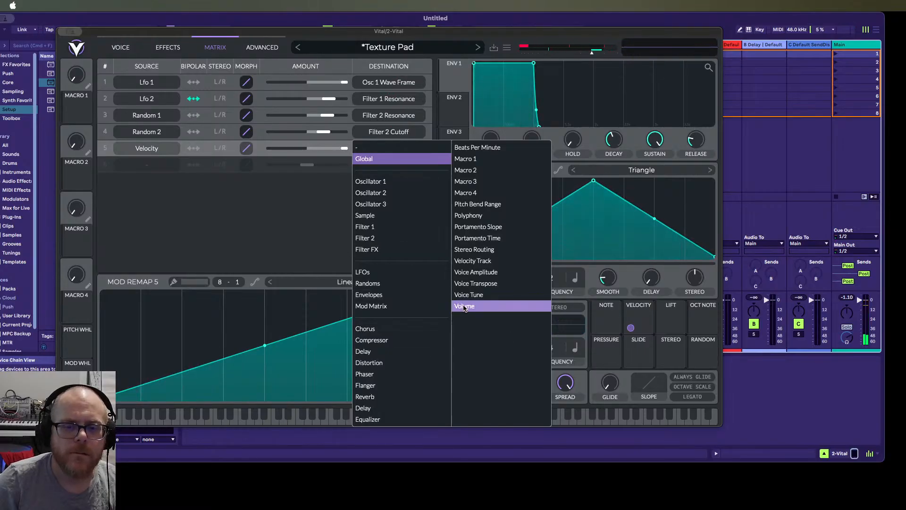
left_click(307, 226)
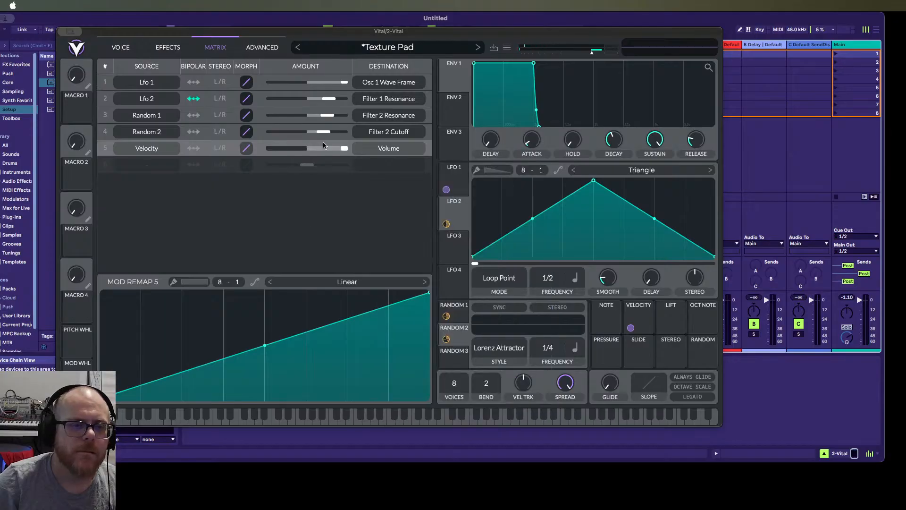
Try lower amounts for the Velocity modulation of Volume, and clear that modulation's destination
left_click_drag(330, 148, 287, 152)
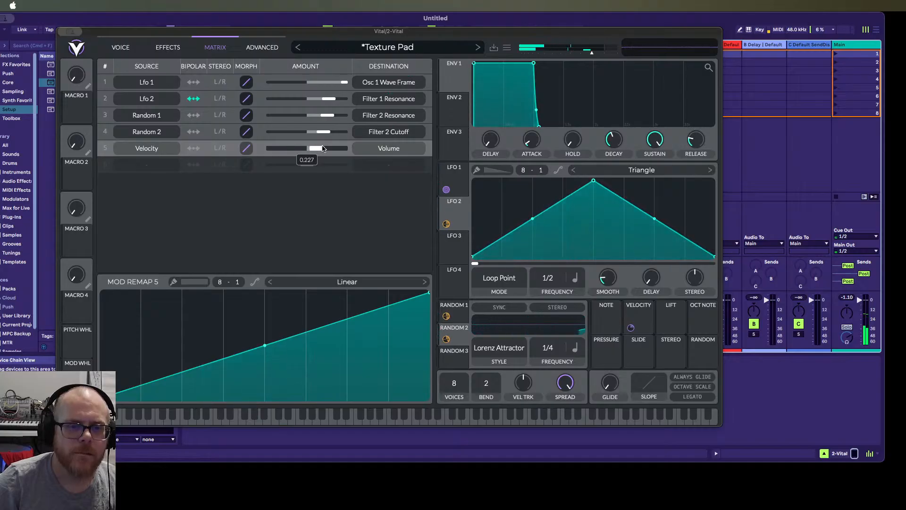
mouse_move(300, 152)
left_mouse_down()
mouse_move(323, 149)
mouse_move(312, 150)
left_mouse_up()
left_click(395, 151)
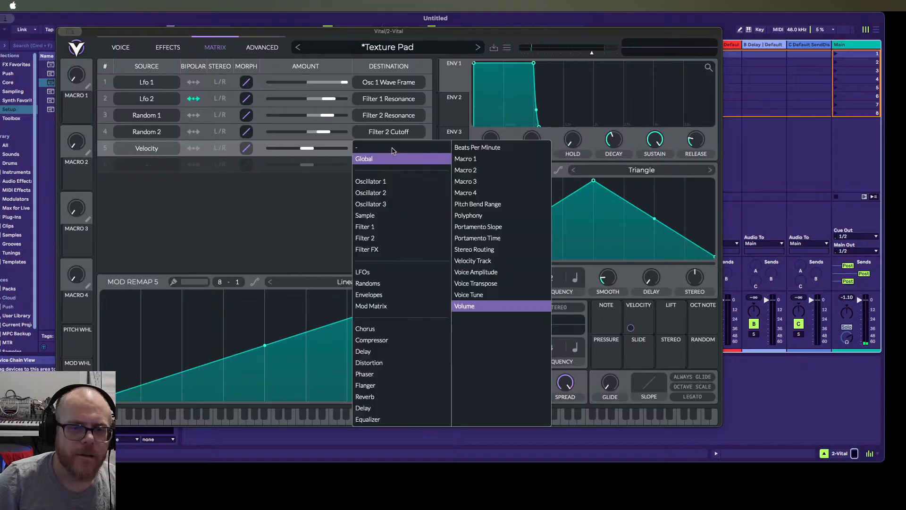
left_click(387, 148)
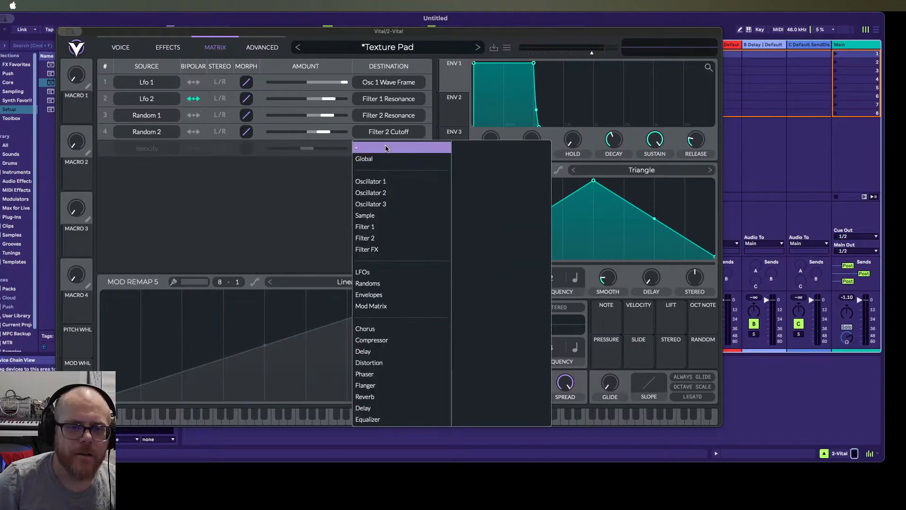
left_click(103, 153)
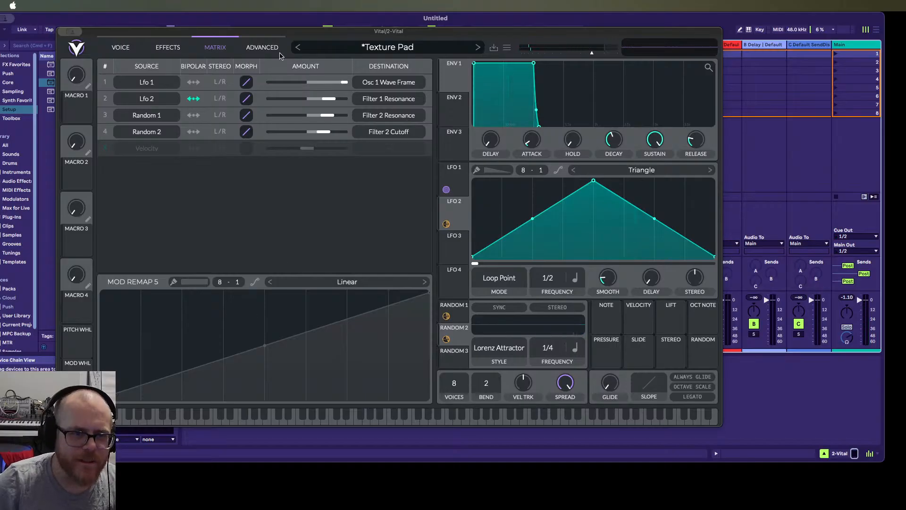
Audition different velocity tracking amounts for the voice, and leave the velocity tracking at a clearly positive amount
left_click(264, 48)
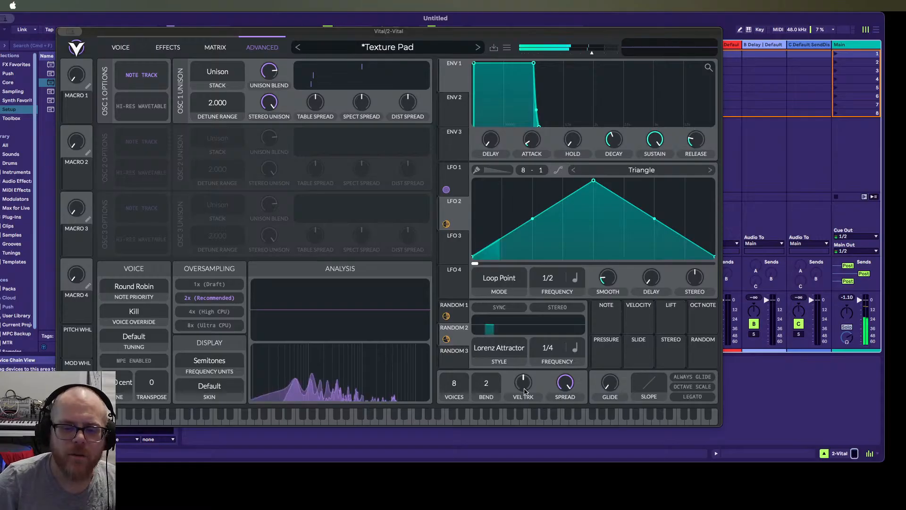
mouse_move(526, 391)
left_click_drag(526, 391, 519, 361)
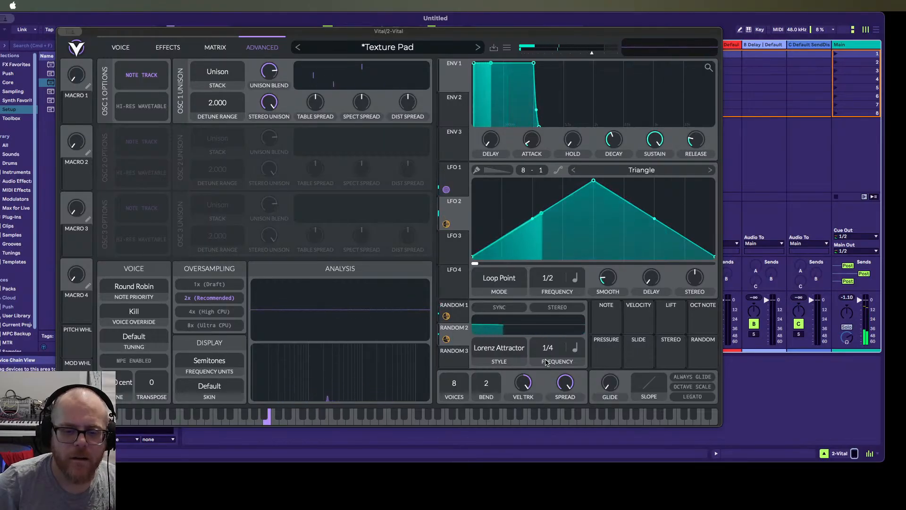
left_click_drag(525, 386, 523, 410)
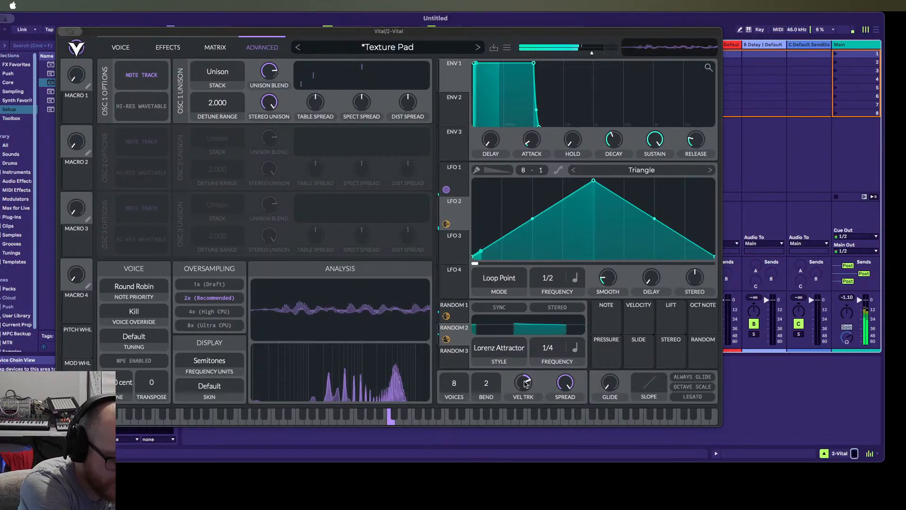
left_click_drag(525, 383, 523, 375)
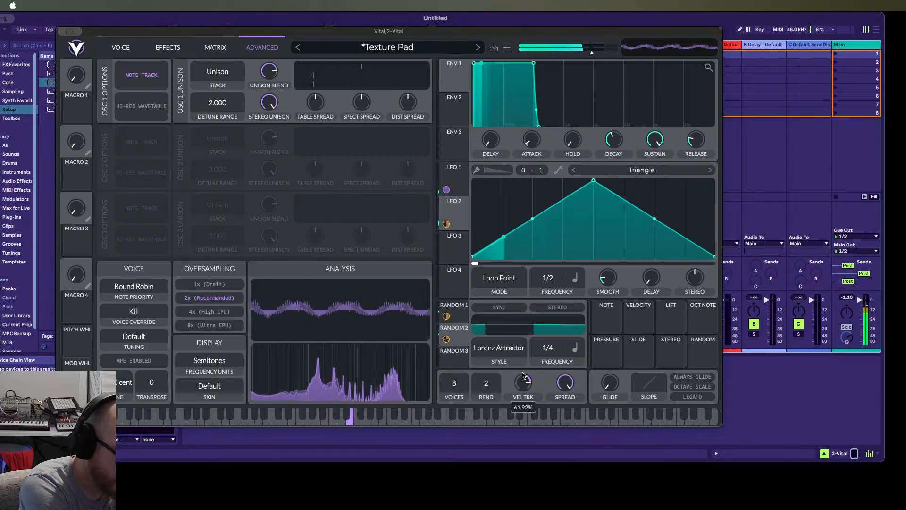
scroll(523, 380, "up", 3)
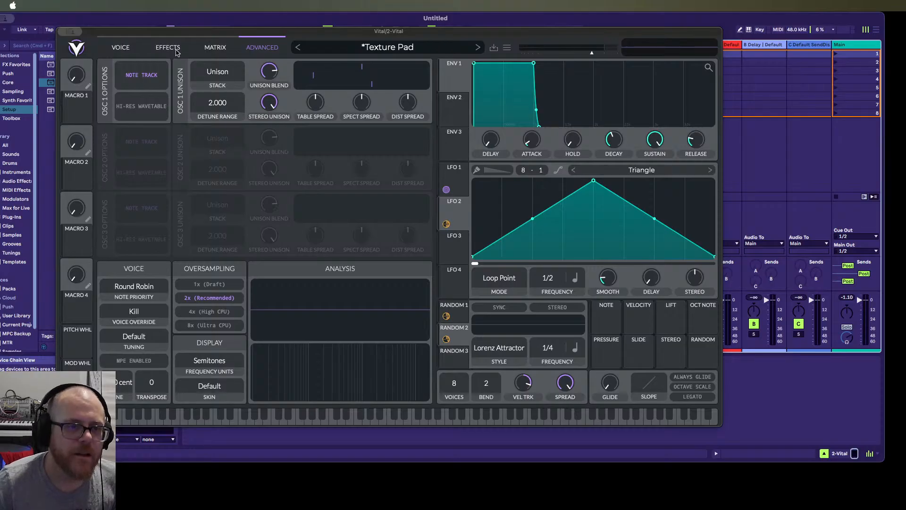
Replace OSC 1's wavetable with the factory Basic Shapes, briefly comparing it with Brown Noise
left_click(137, 48)
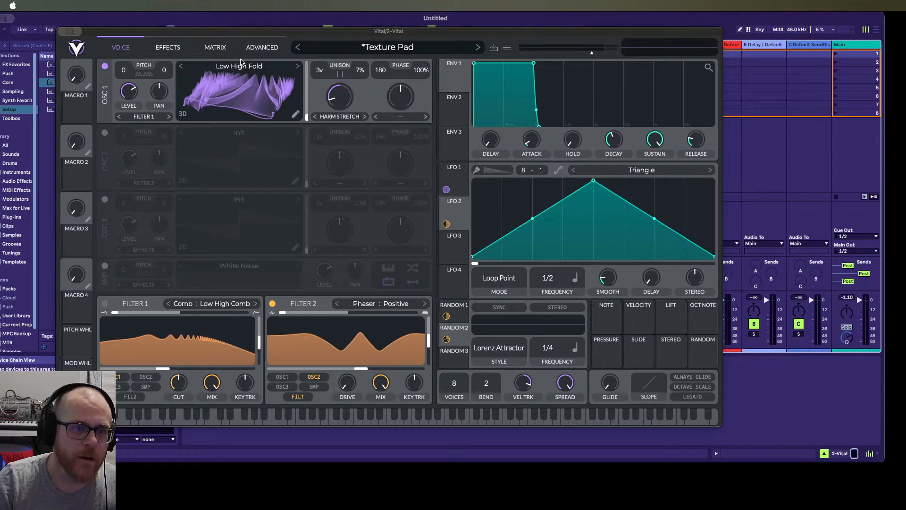
left_click(240, 66)
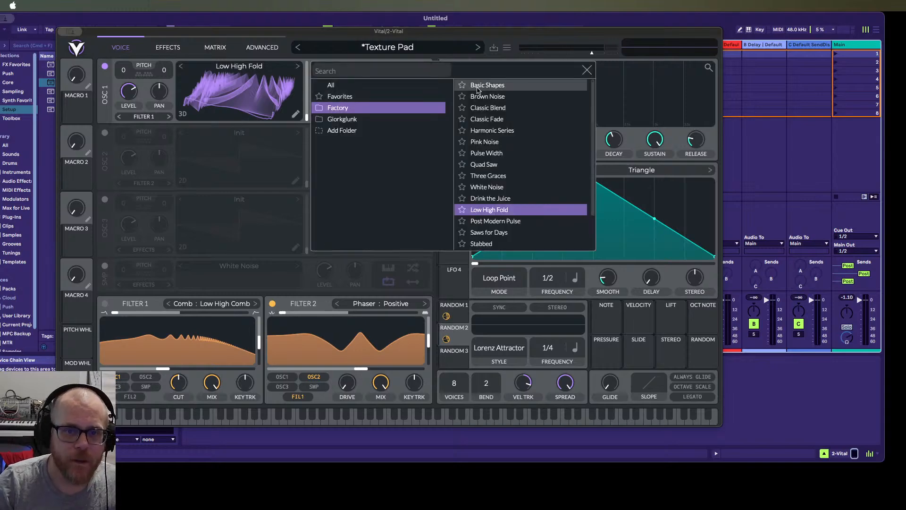
left_click(477, 89)
double_click(476, 89)
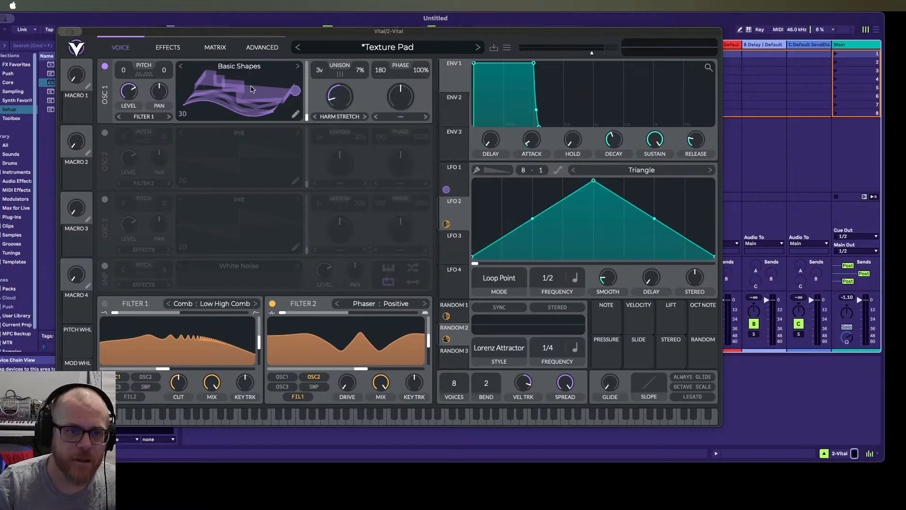
left_click(297, 67)
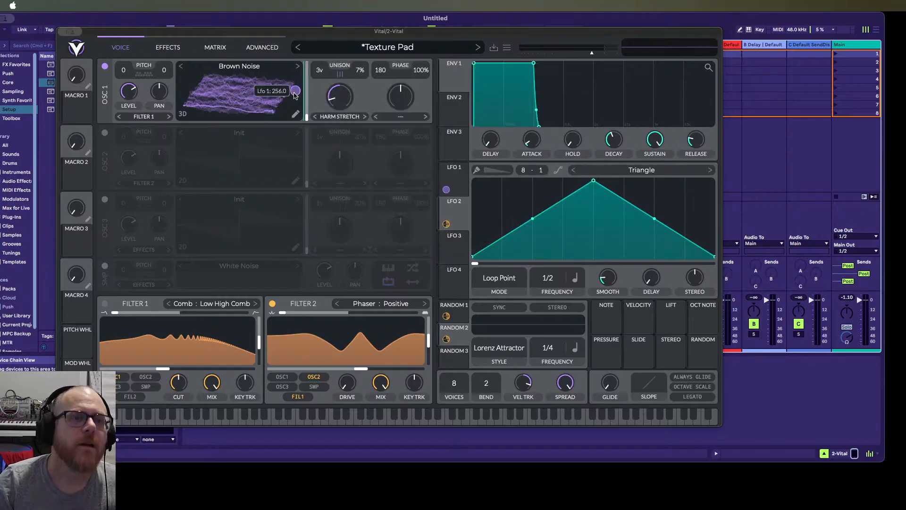
left_click(181, 66)
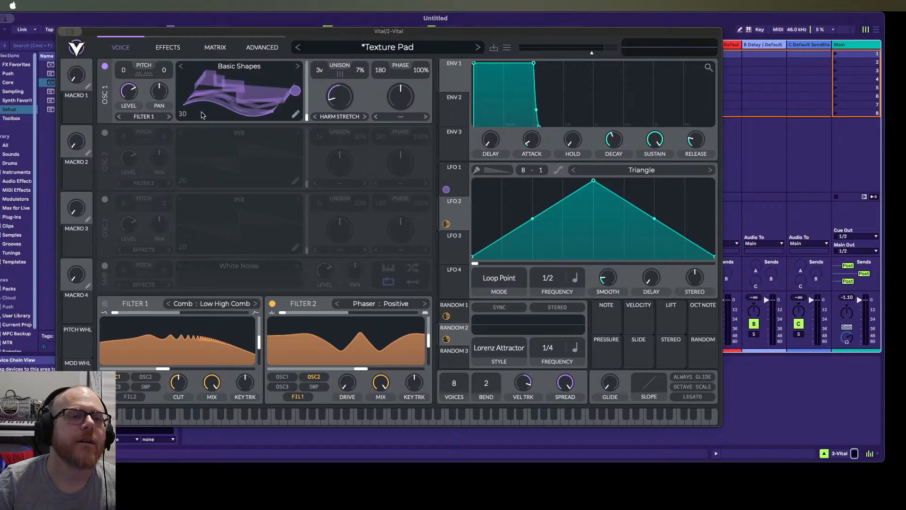
Check OSC 1's spectral waveform display with the wave frame at 0, and switch the display to 2D
left_click(183, 114)
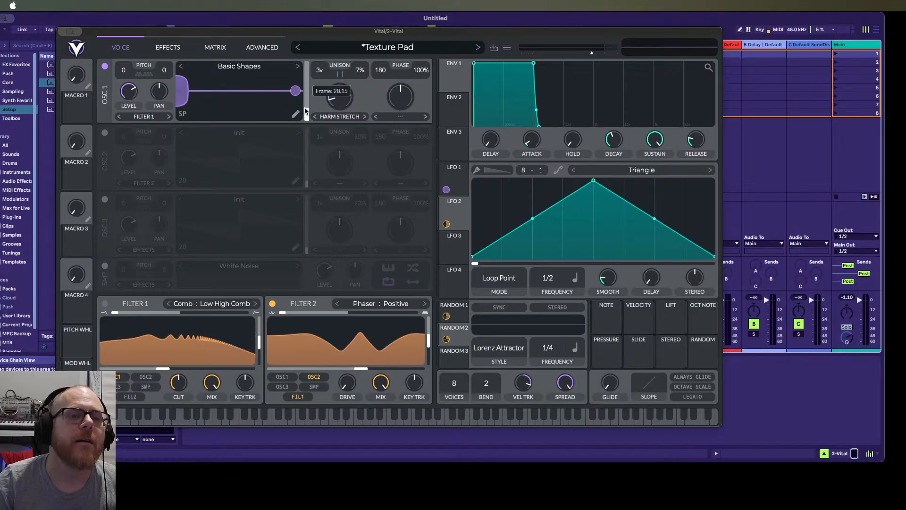
mouse_move(306, 118)
left_mouse_down()
mouse_move(306, 46)
mouse_move(303, 123)
left_mouse_up()
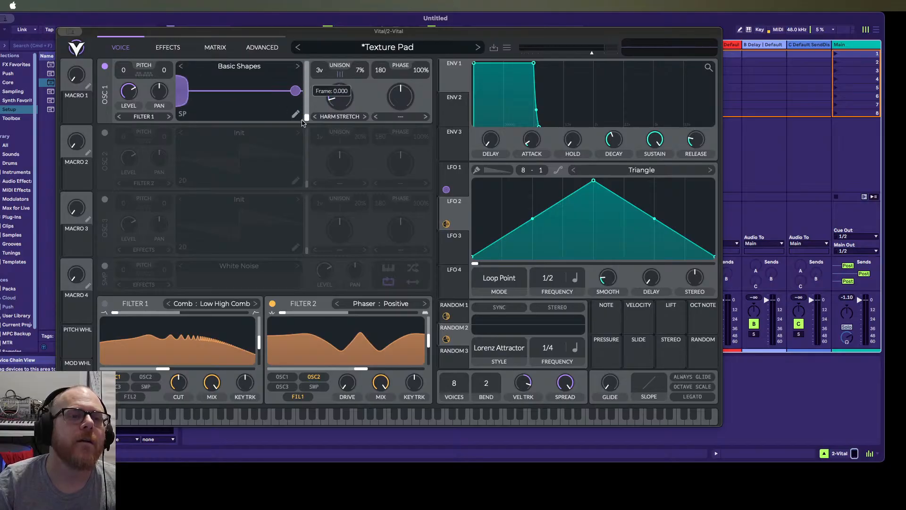
left_click(181, 114)
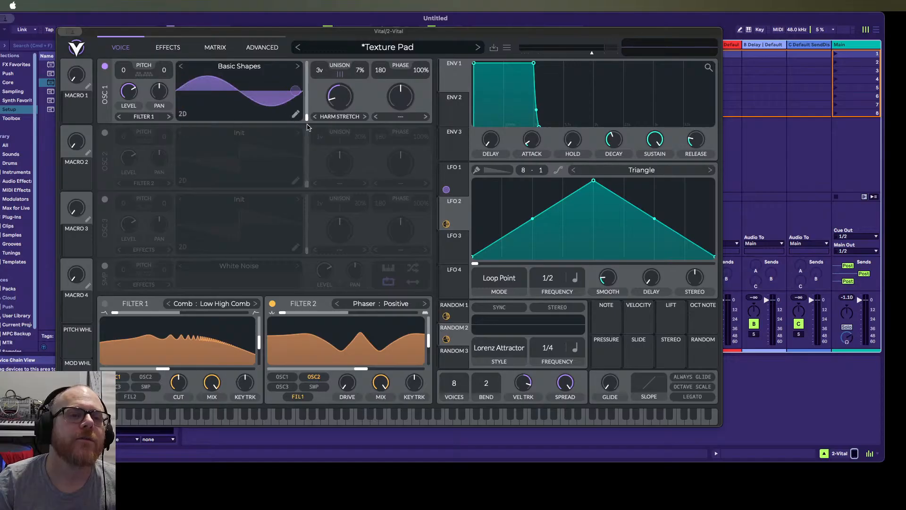
Move OSC 1's wave frame to its maximum, and reduce the LFO 1 modulation of the frame to practically nothing
left_click_drag(307, 117, 295, 96)
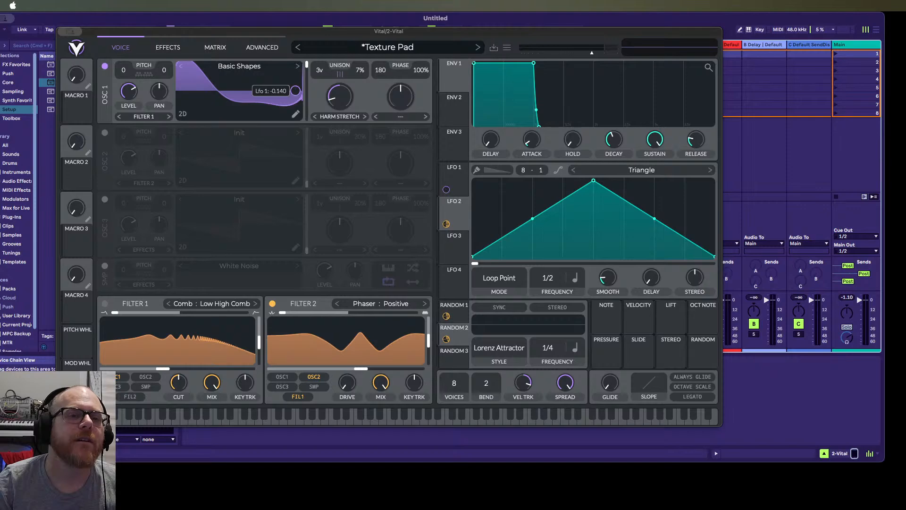
double_click(295, 91)
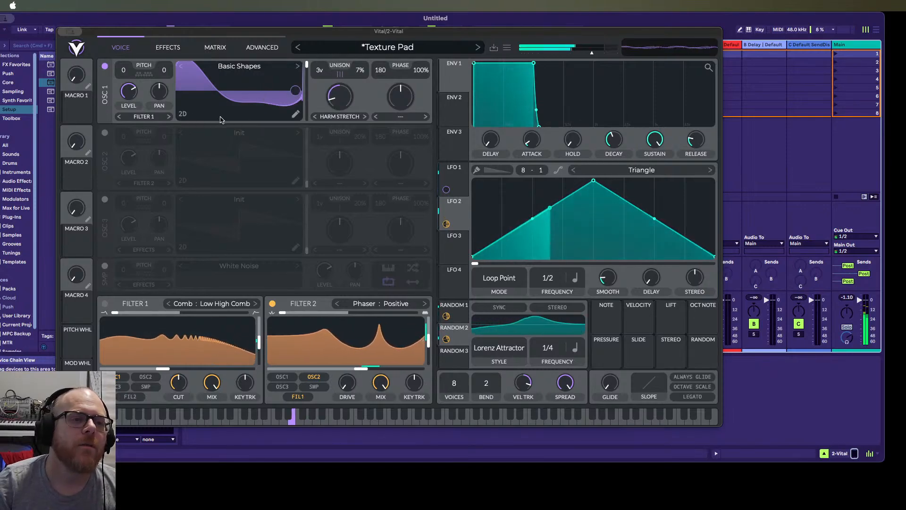
Audition other OSC 1 wavetables, going forward through Classic Fade to Harmonic Series and back to Water Razor
left_click(297, 67)
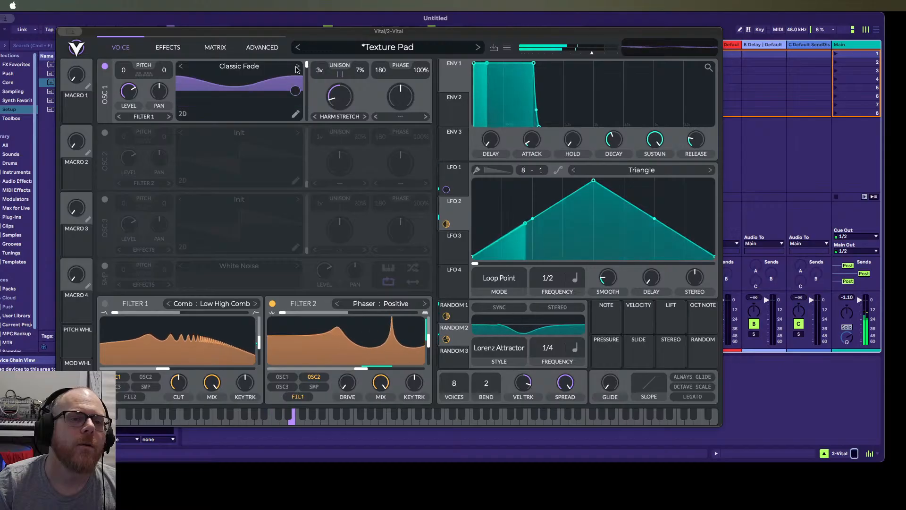
left_click(297, 68)
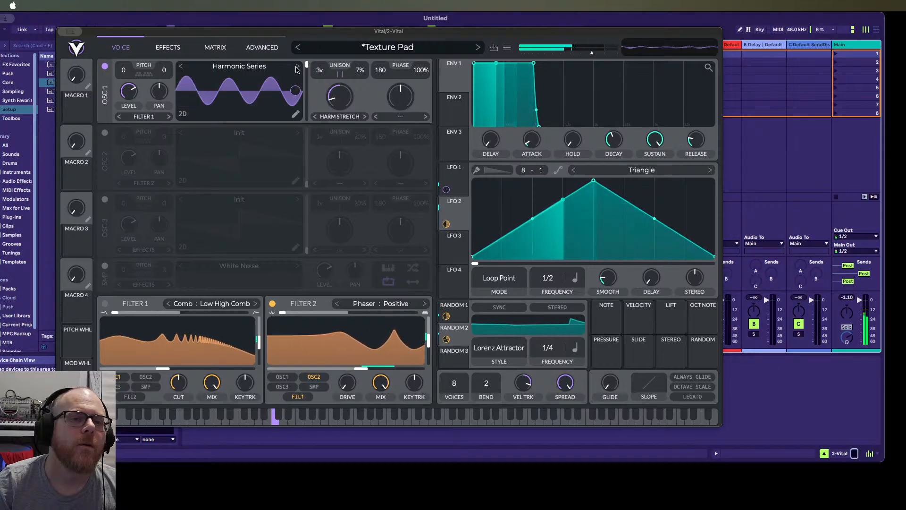
left_click_drag(307, 80, 178, 66)
left_click(181, 70)
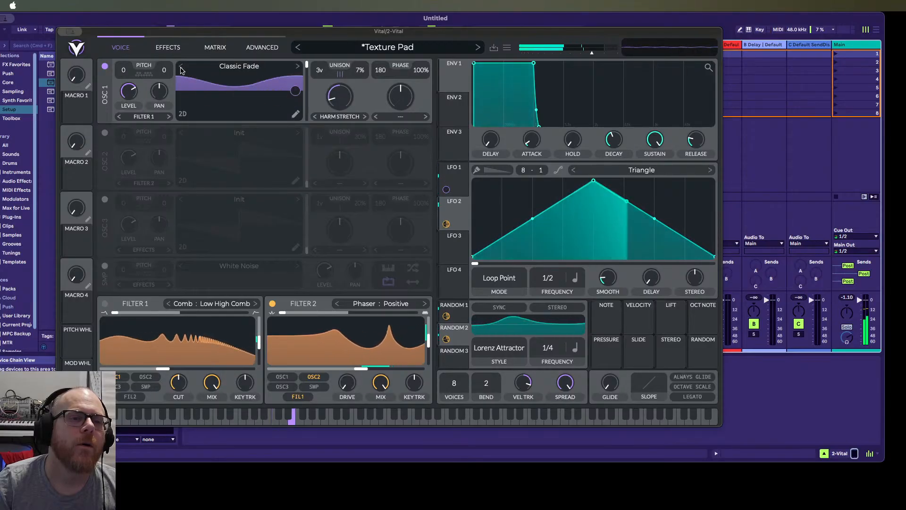
left_click(181, 70)
left_click(180, 70)
left_click(181, 70)
left_click(180, 70)
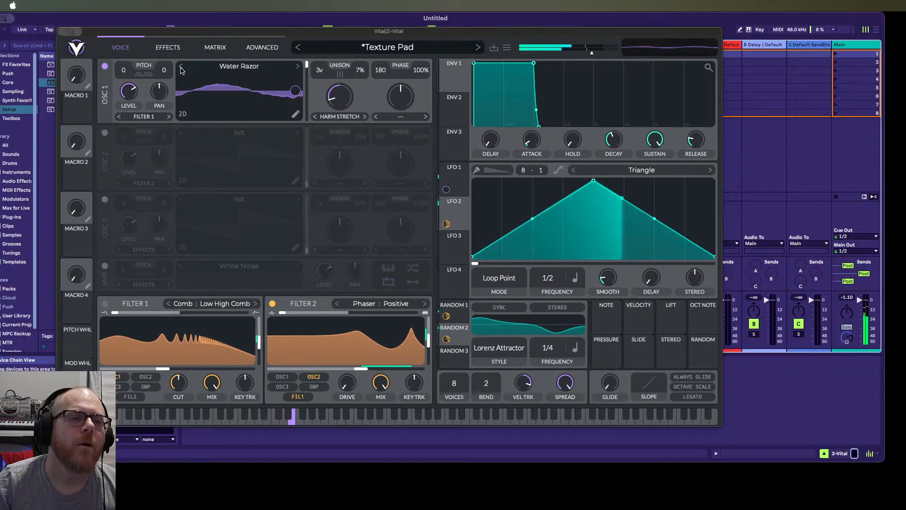
Audition OSC 1 wavetables in order through Pulse Width and White Noise, and load Post Modern Pulse
left_click(297, 66)
left_click(298, 67)
left_click(298, 66)
left_click(298, 66)
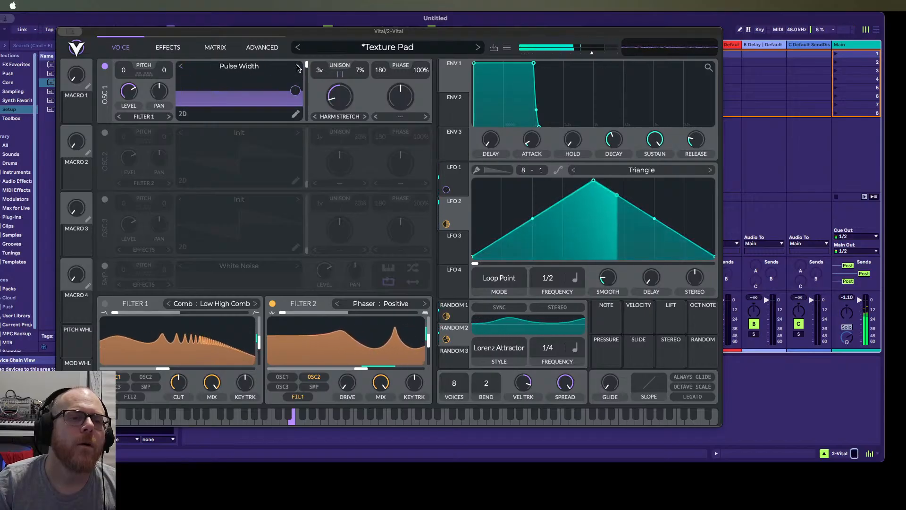
left_click(297, 66)
left_click(298, 67)
left_click(297, 67)
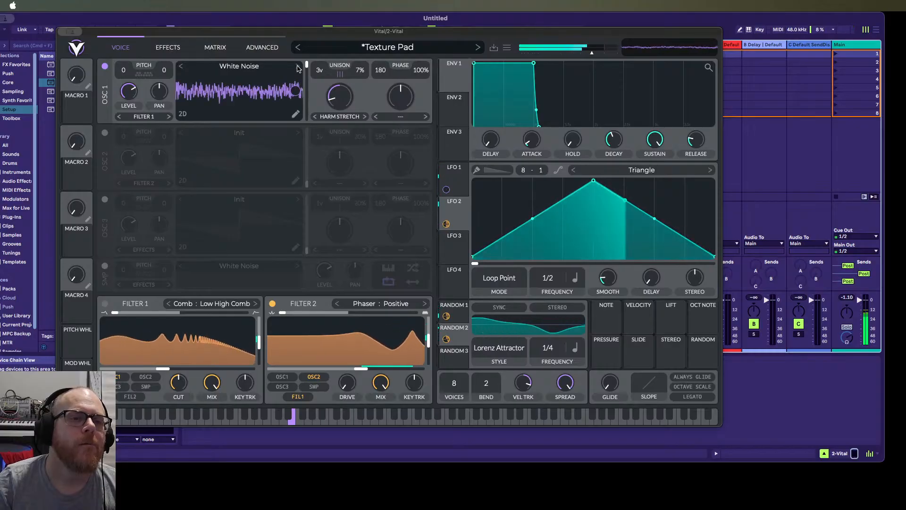
left_click(297, 67)
left_click(297, 67)
left_click(297, 66)
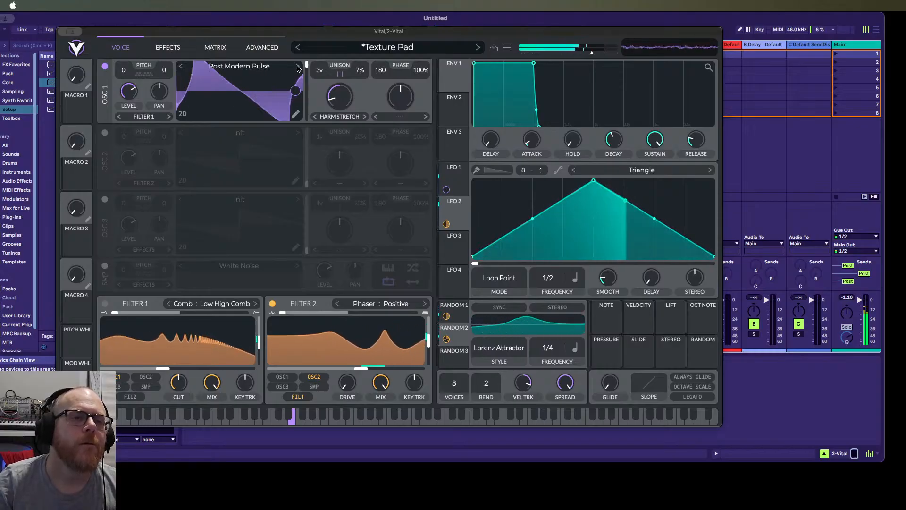
mouse_move(306, 66)
left_mouse_down()
mouse_move(307, 160)
mouse_move(307, 64)
left_mouse_up()
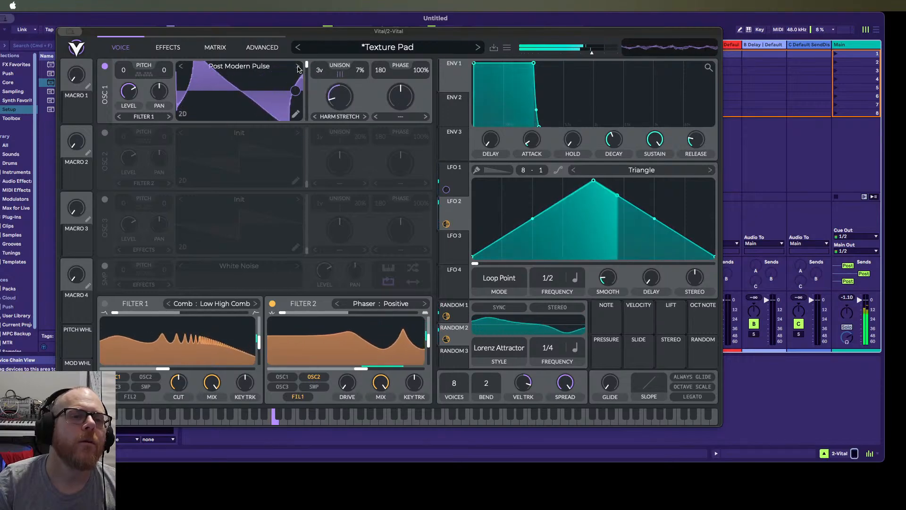
Load Saws for Days into OSC 1 with a lower wave frame, and open it in the wavetable editor
left_click(298, 69)
left_click_drag(306, 66, 297, 114)
left_click(296, 115)
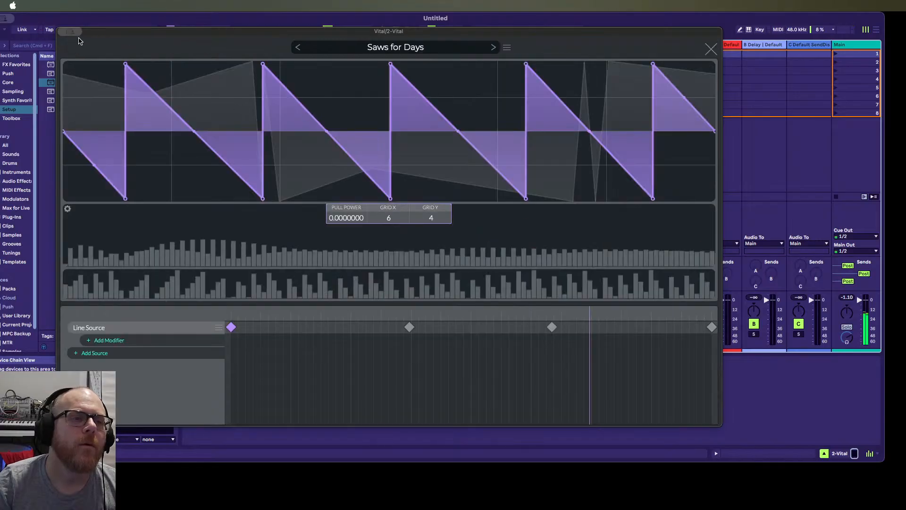
Leave the wavetable editor, set OSC 1 to one unison voice without spectral morphing, and load the Stabbed wavetable
left_click(711, 49)
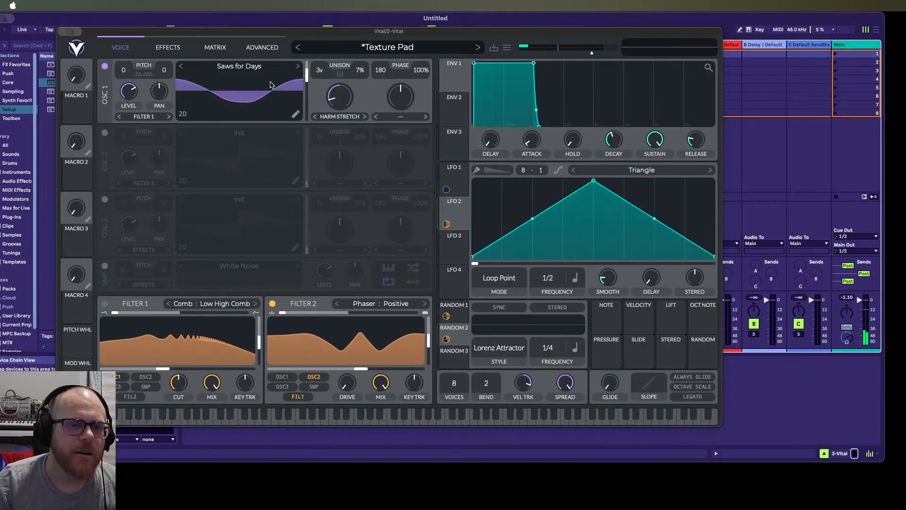
left_click_drag(318, 75, 318, 91)
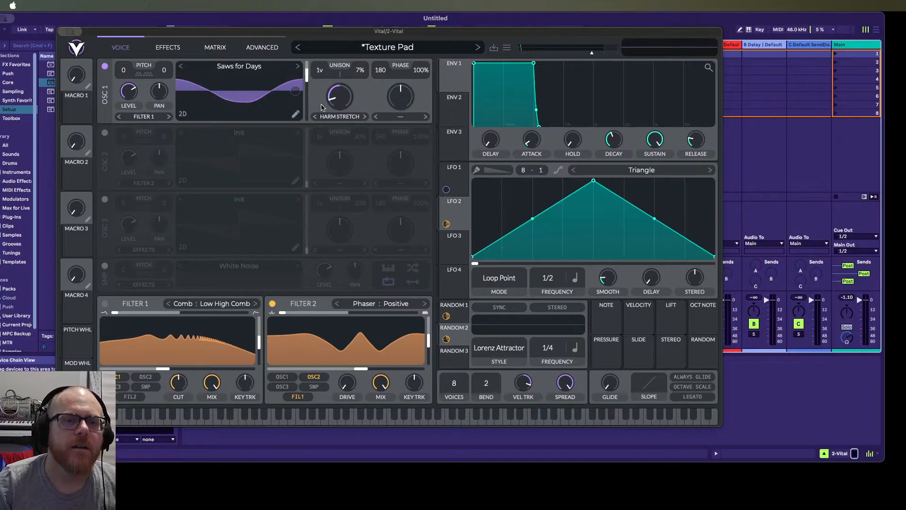
left_click(352, 119)
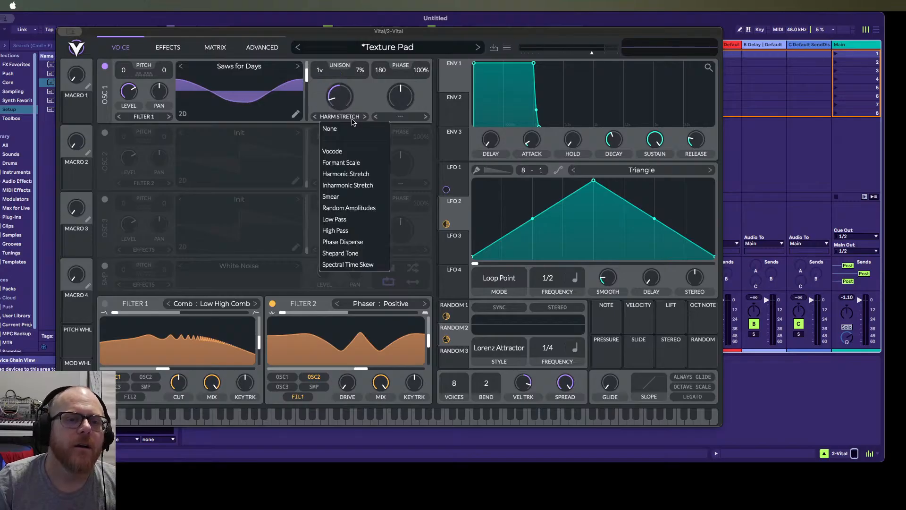
left_click(331, 128)
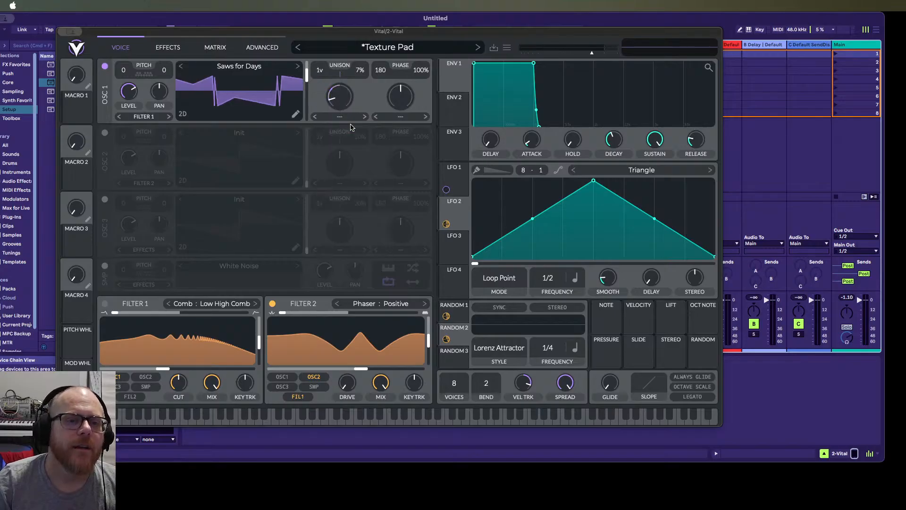
left_click(297, 66)
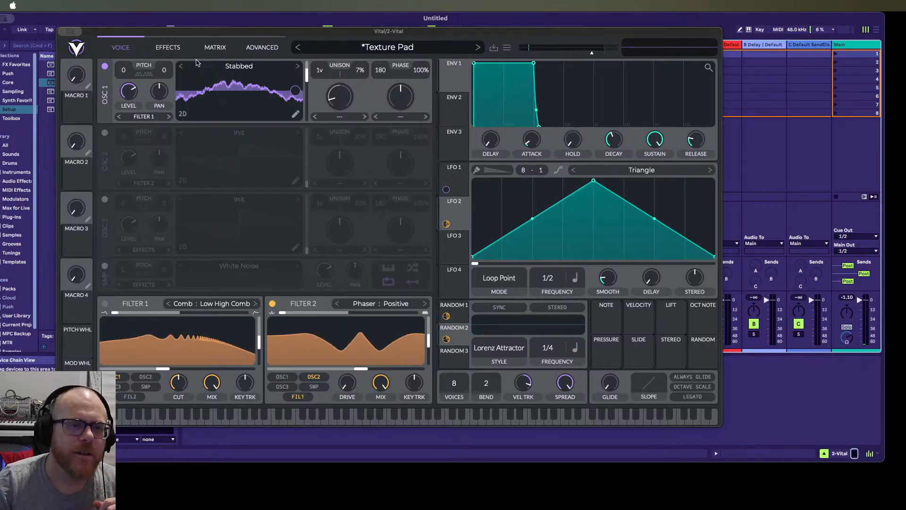
Initialize the preset and load the factory wavetable Basic Shapes into OSC 1
left_click(508, 48)
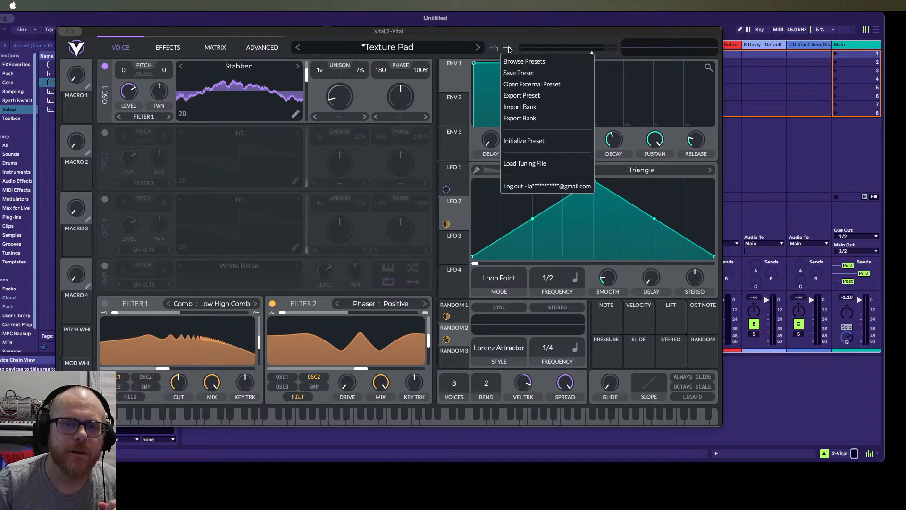
left_click(534, 140)
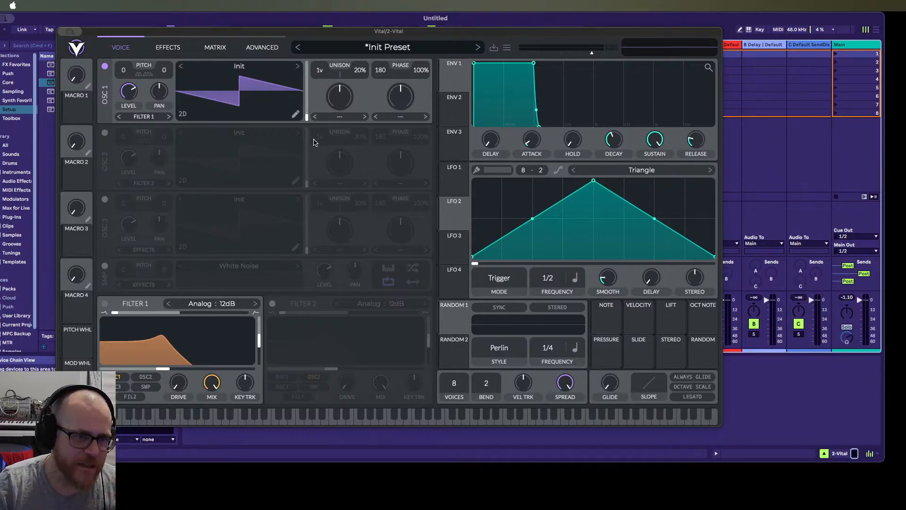
left_click(298, 67)
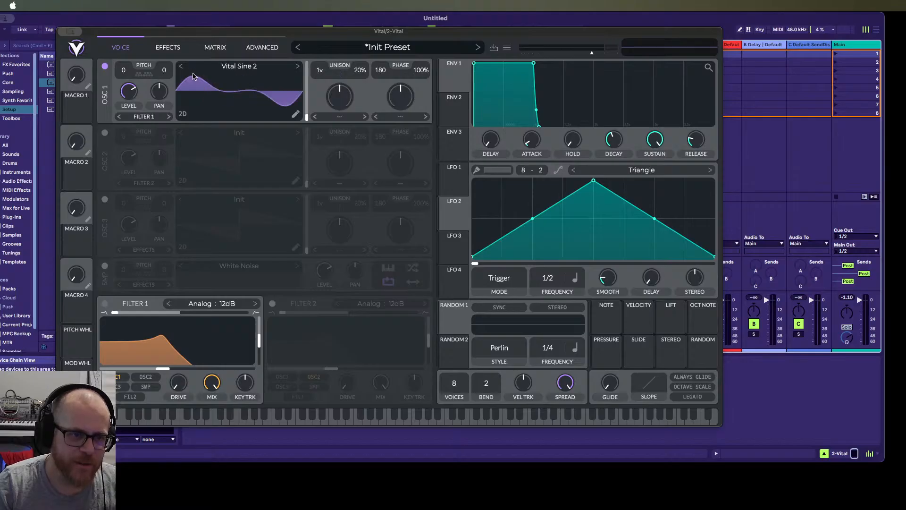
left_click(180, 67)
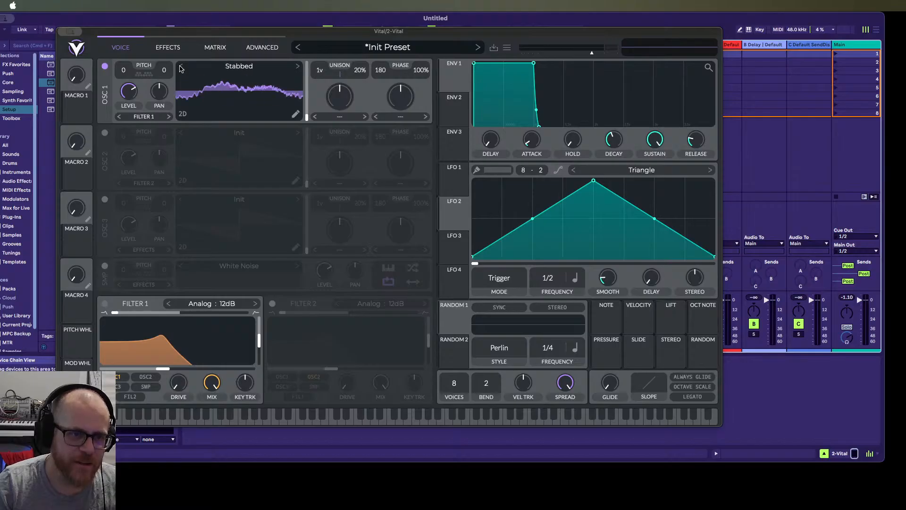
left_click(298, 68)
left_click(216, 73)
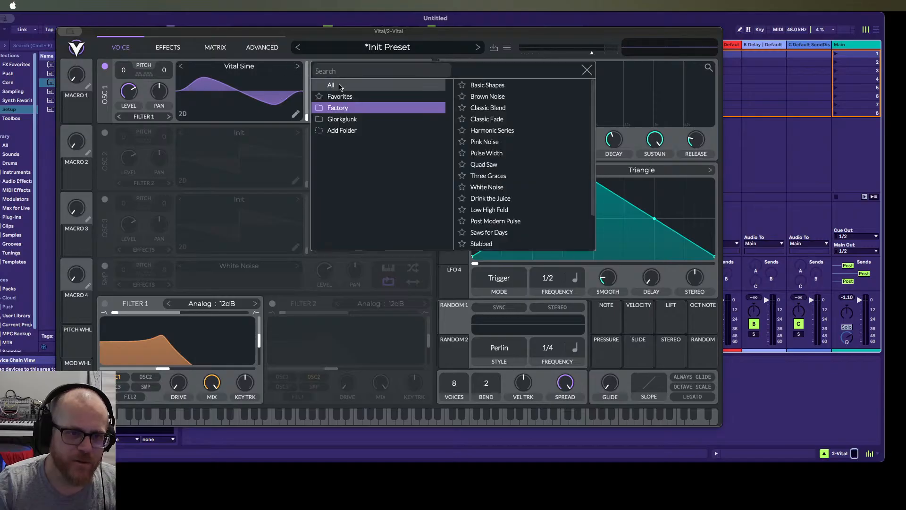
left_click(487, 85)
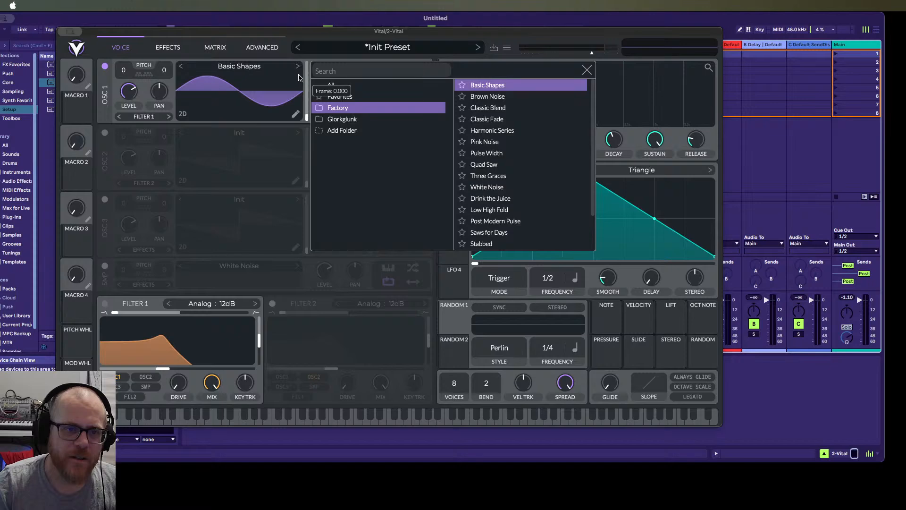
left_click(331, 71)
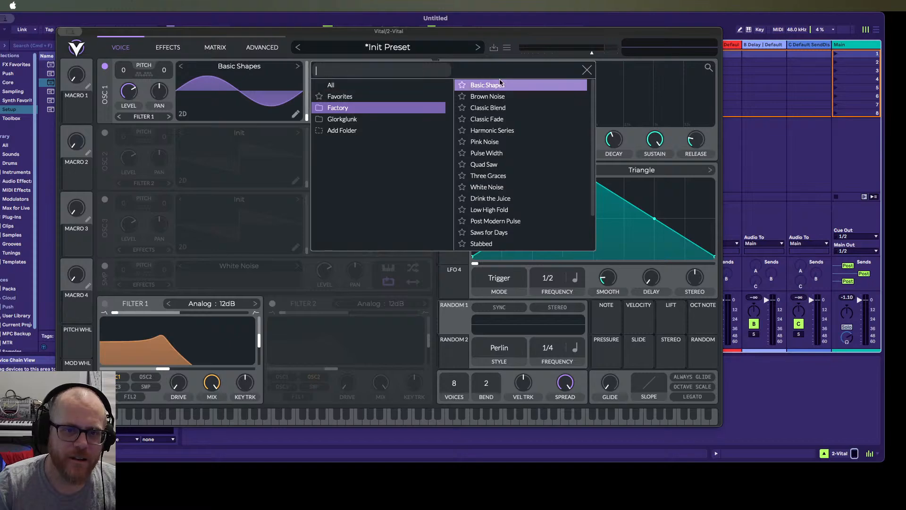
left_click(586, 70)
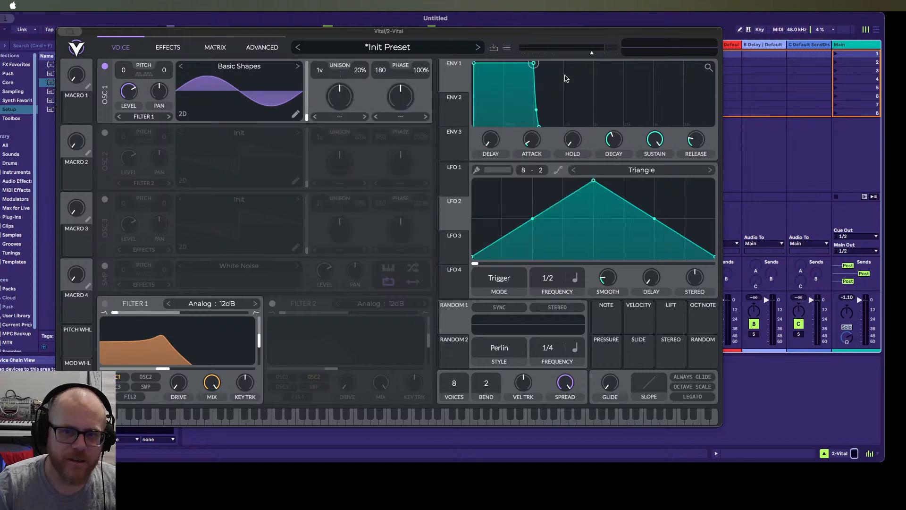
Compare Brown Noise with Basic Shapes in OSC 1, and raise the Basic Shapes wave frame until it forms a triangle
left_click(298, 67)
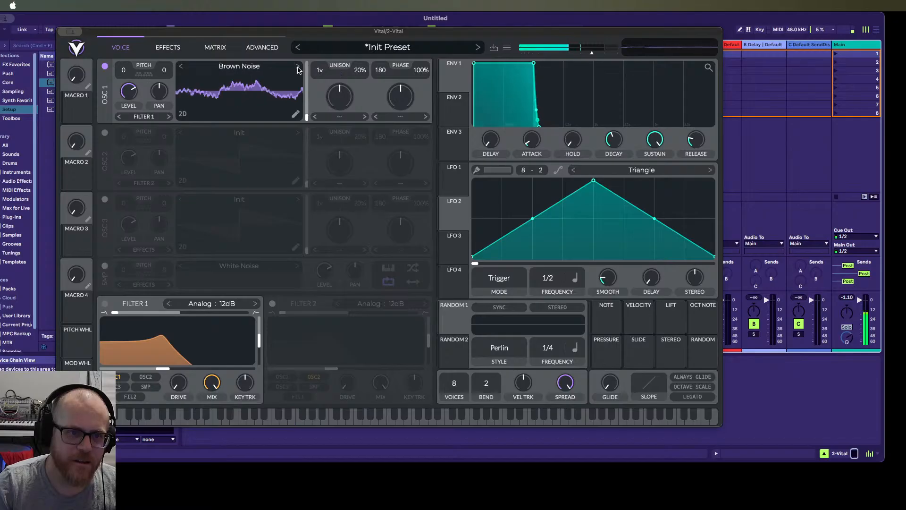
left_click(184, 69)
mouse_move(306, 113)
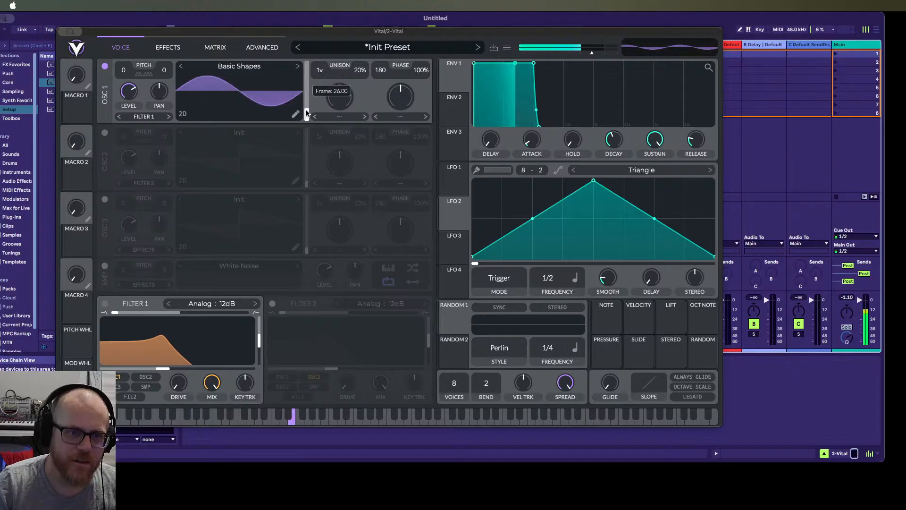
mouse_move(306, 113)
left_mouse_down()
mouse_move(306, 61)
mouse_move(302, 111)
mouse_move(306, 100)
left_mouse_up()
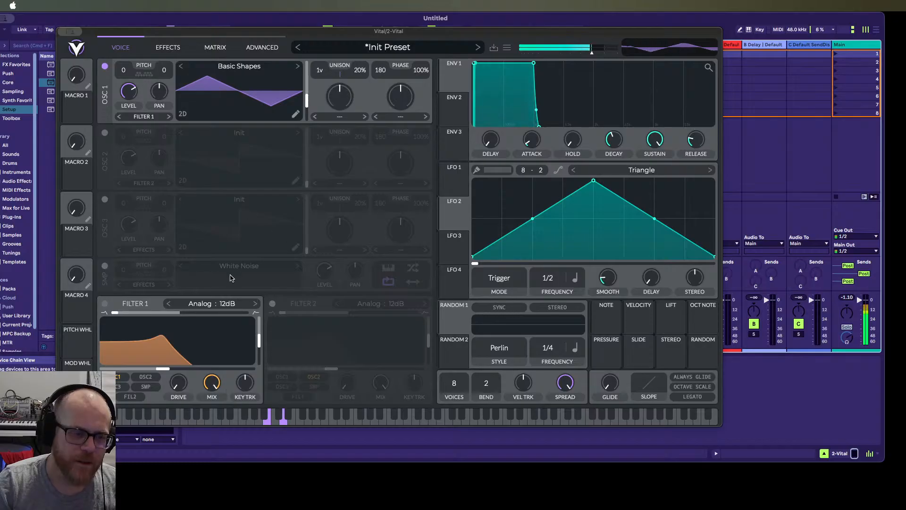
Enable Filter 1 with the Analog 12dB type and set its cutoff slightly above the middle of the range
left_click_drag(162, 368, 220, 369)
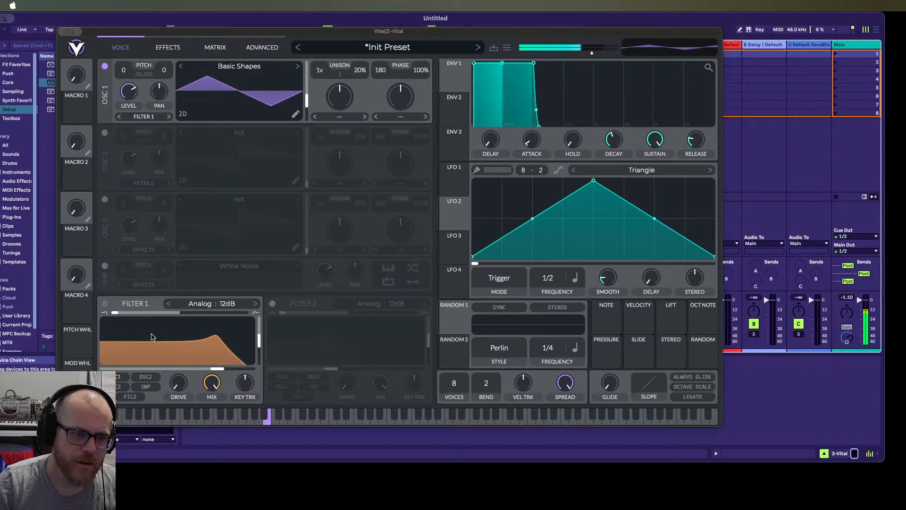
left_click(106, 304)
left_click_drag(218, 369, 176, 374)
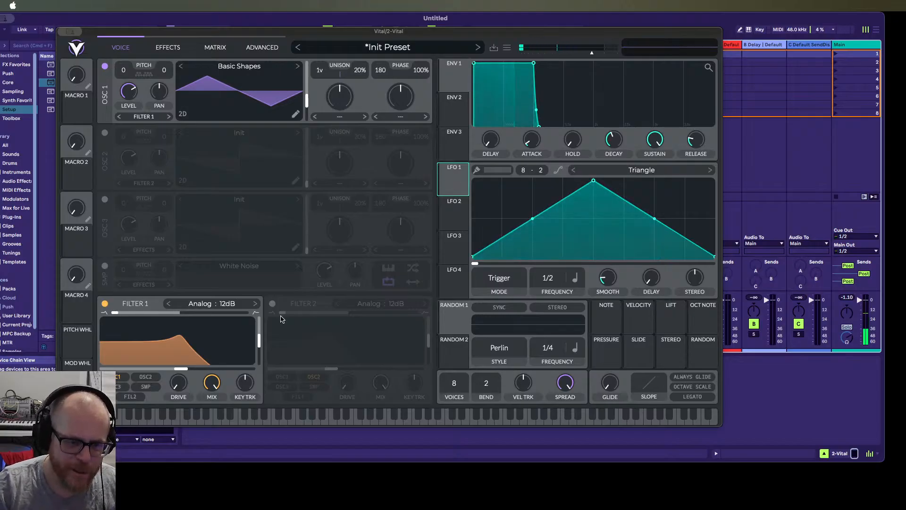
left_click(234, 307)
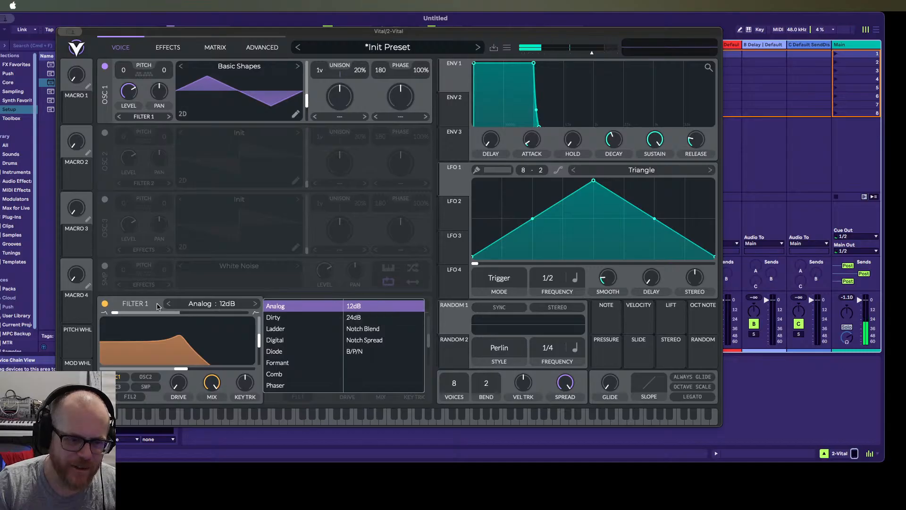
left_click(140, 304)
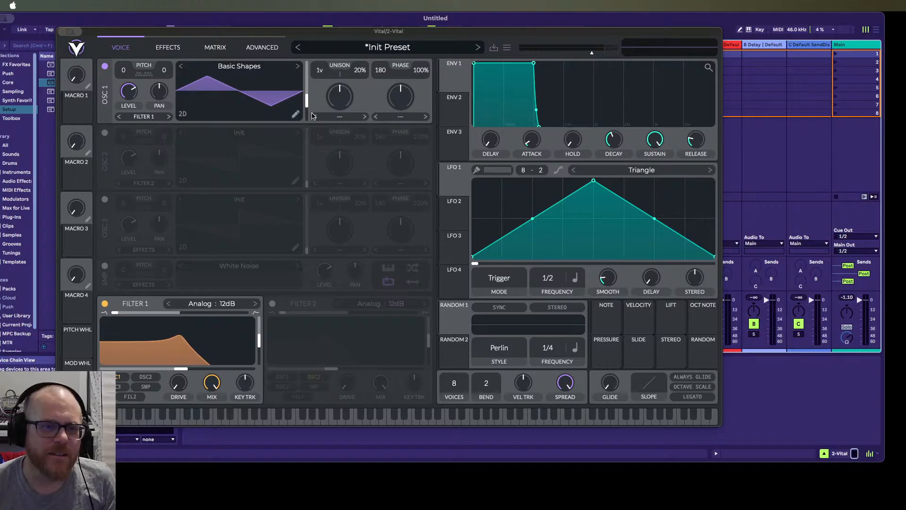
Import 10Frames_Z70.wav from the wavetables folder through the OSC 1 wavetable editor, and lower the oscillator's wave frame to its minimum
left_click(295, 114)
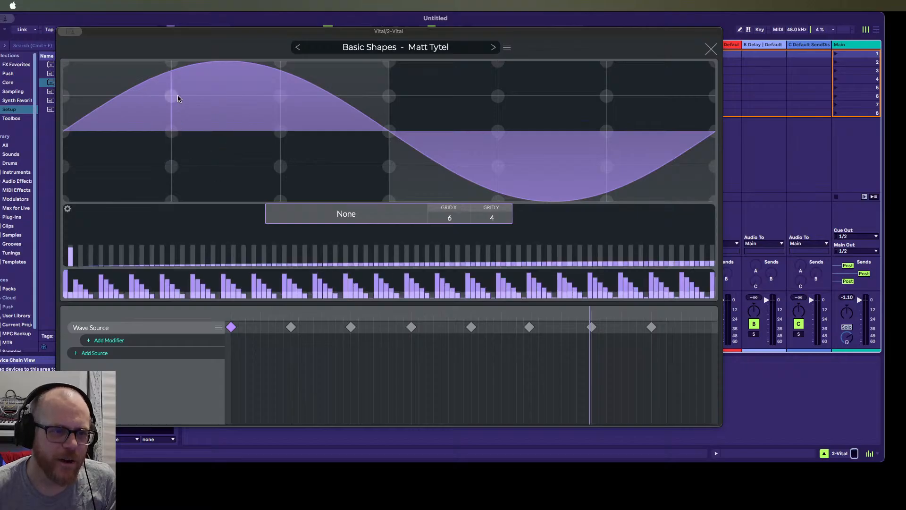
left_click(494, 47)
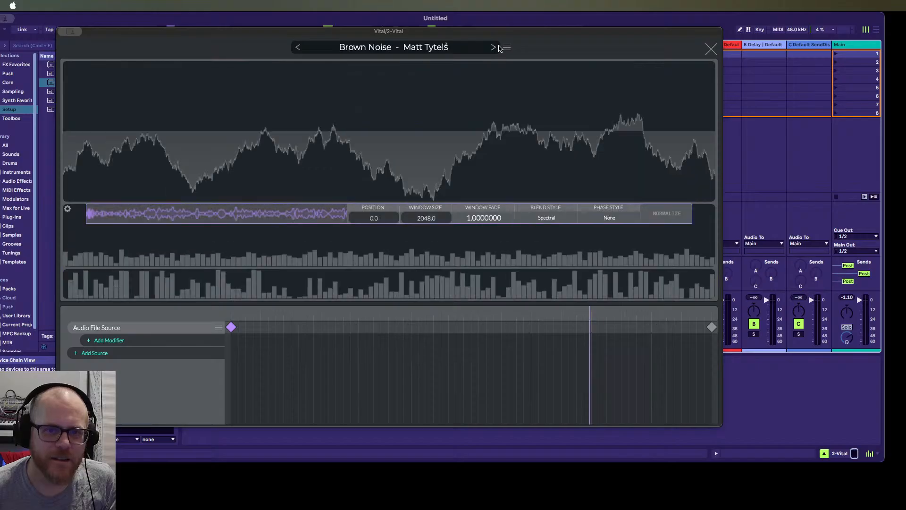
left_click(508, 48)
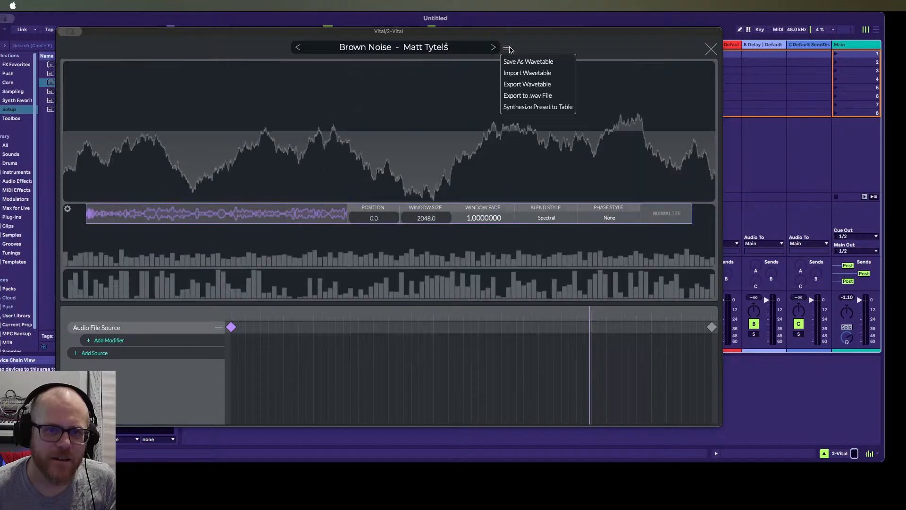
left_click(513, 72)
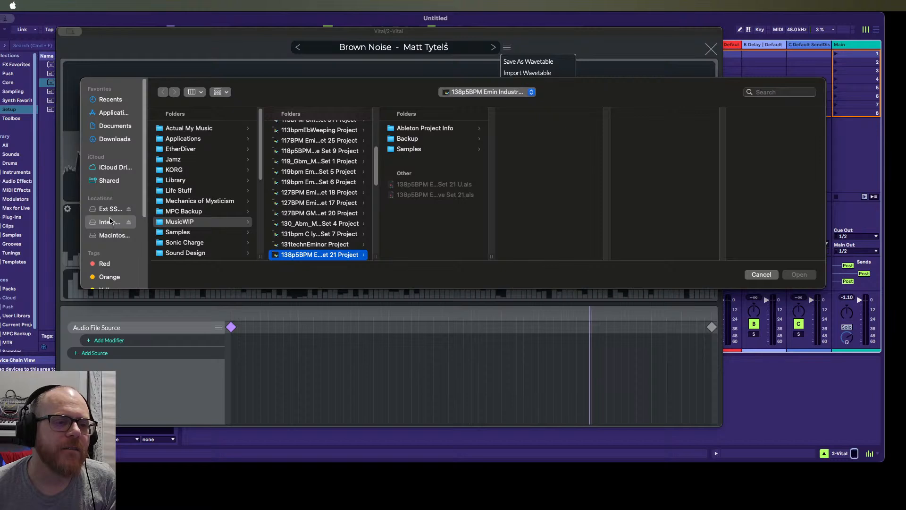
scroll(179, 229, "down", 8)
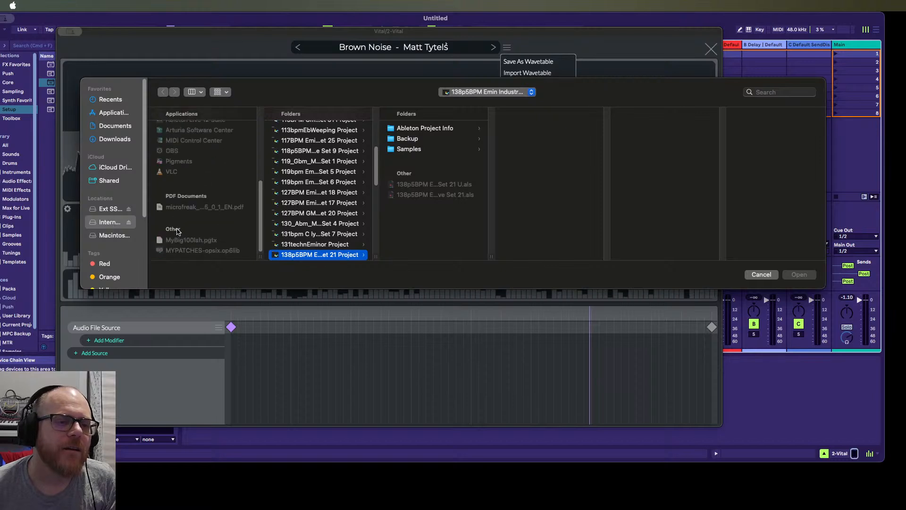
scroll(175, 232, "up", 6)
scroll(178, 233, "down", 1)
left_click(177, 234)
left_click(179, 233)
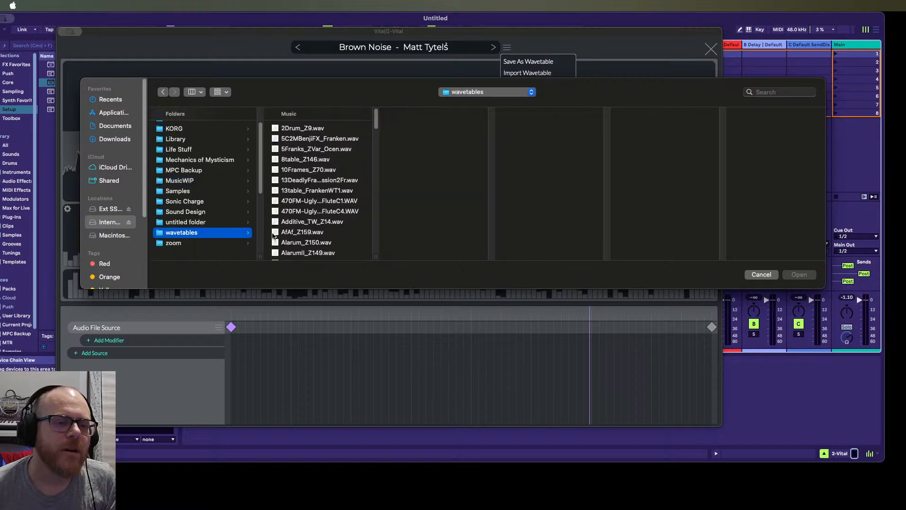
left_click(293, 171)
left_click(794, 275)
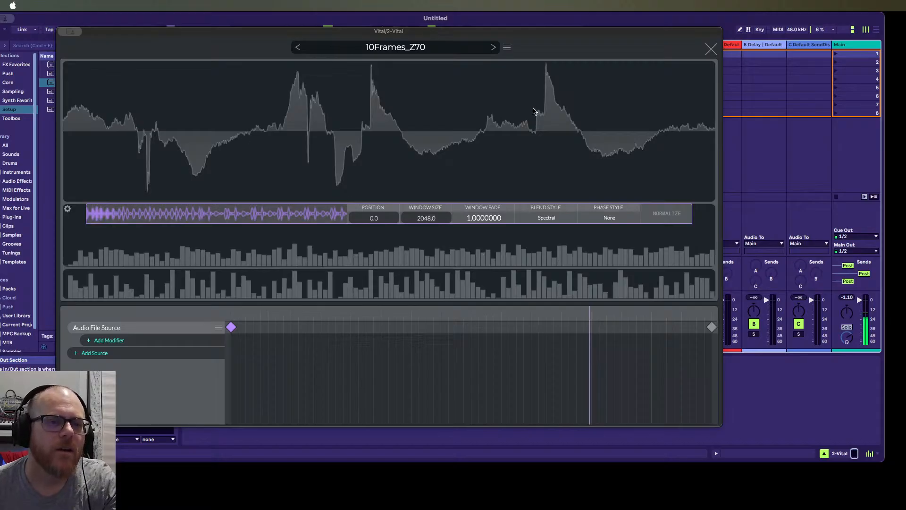
left_click(711, 49)
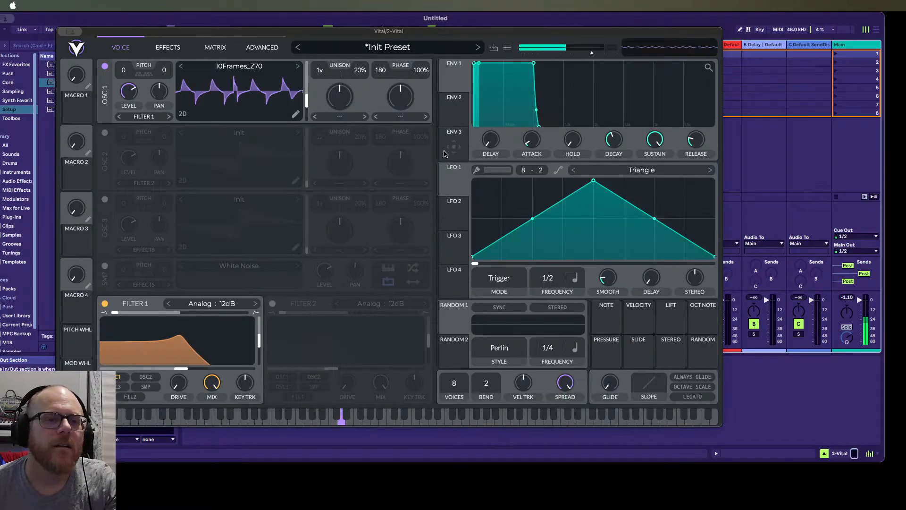
left_click_drag(308, 101, 307, 141)
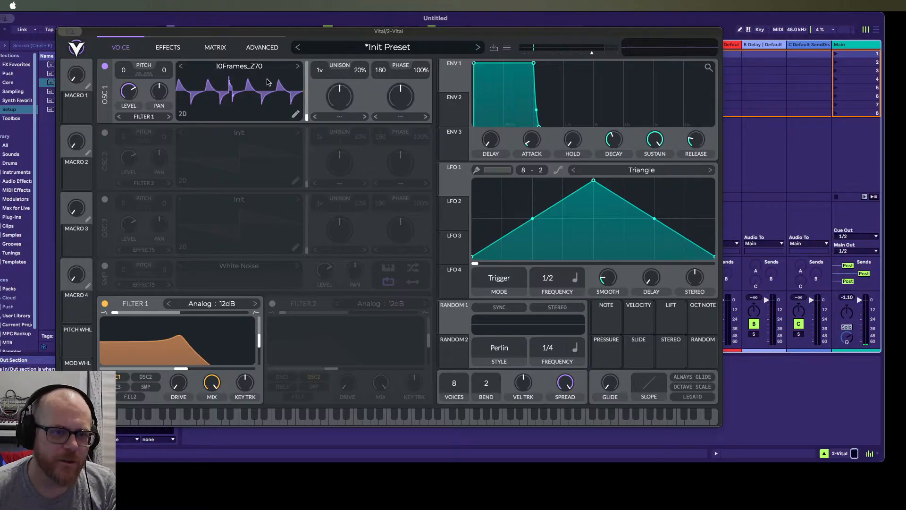
Import 8table_Z146.wav into OSC 1 in the wavetable editor and move the frame position to the start of the timeline
left_click(297, 116)
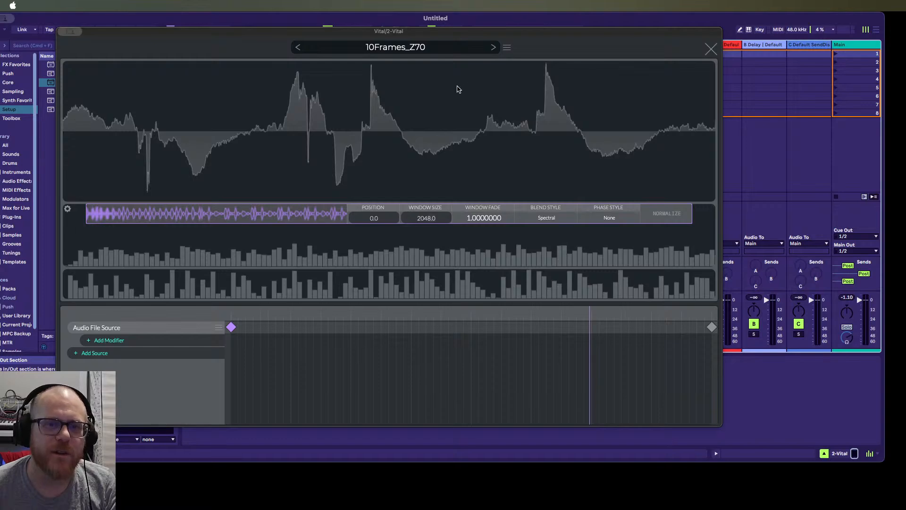
left_click(507, 48)
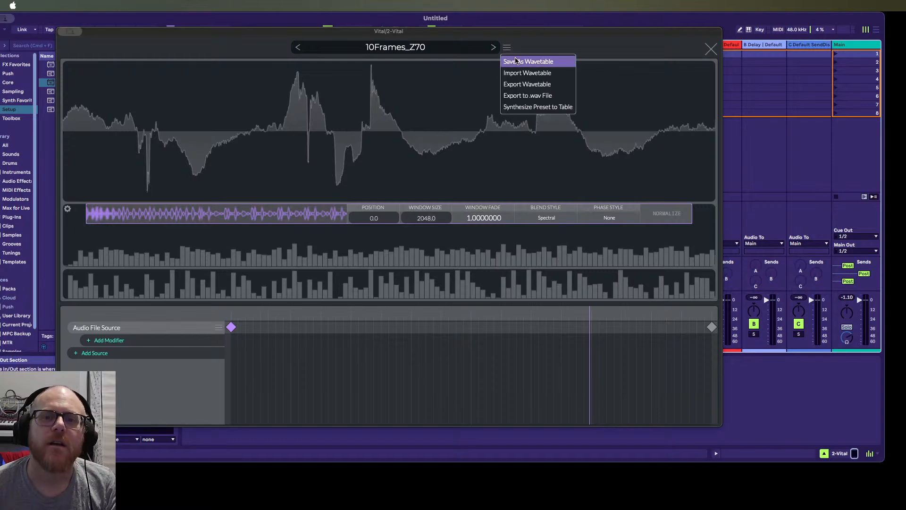
left_click(524, 74)
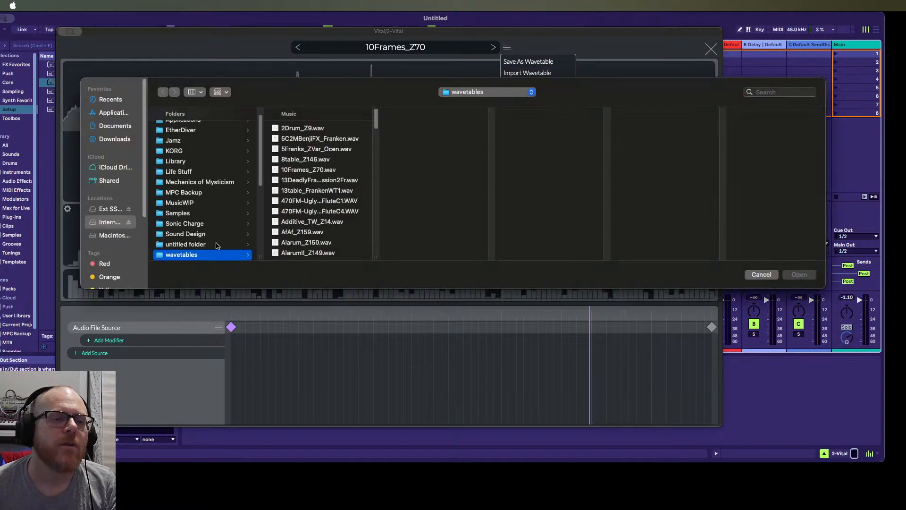
left_click(323, 161)
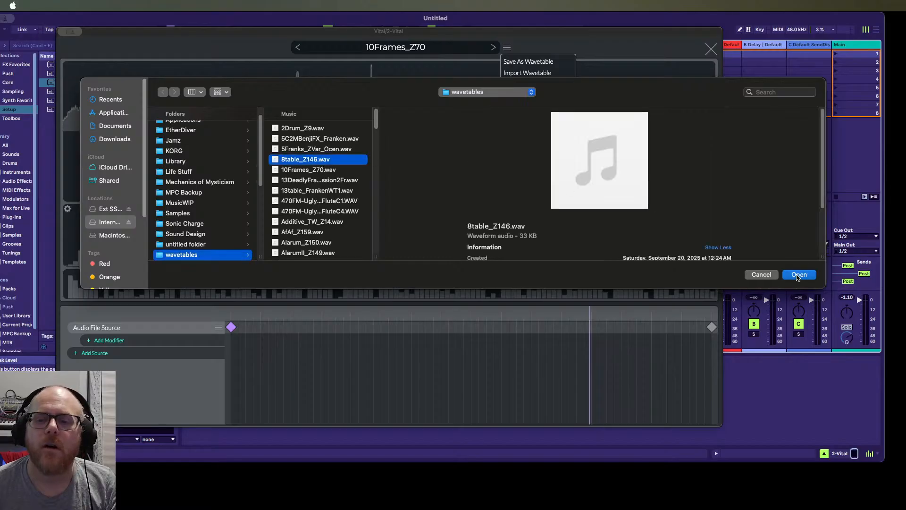
left_click(799, 274)
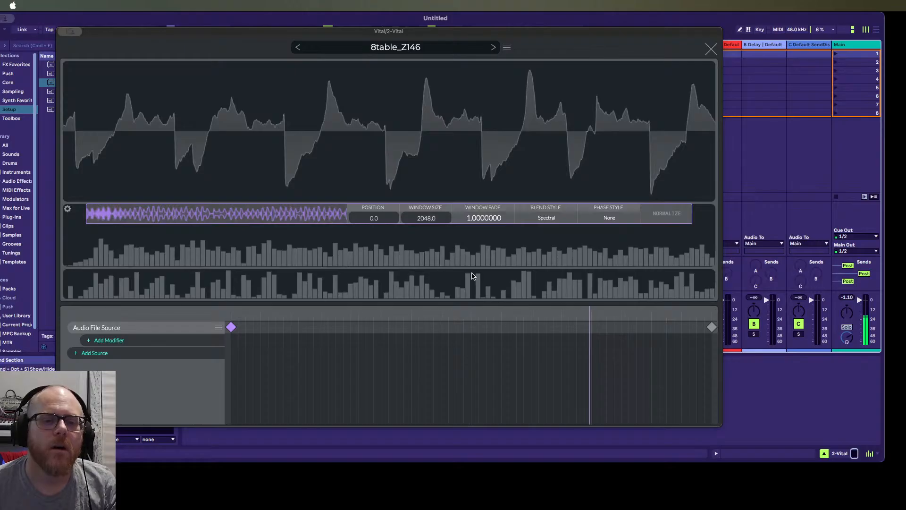
left_click_drag(232, 328, 122, 360)
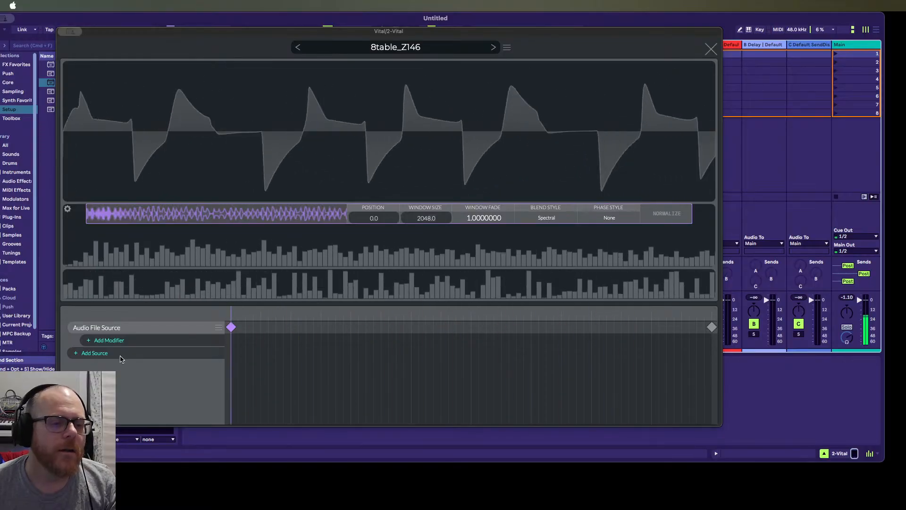
left_click(90, 340)
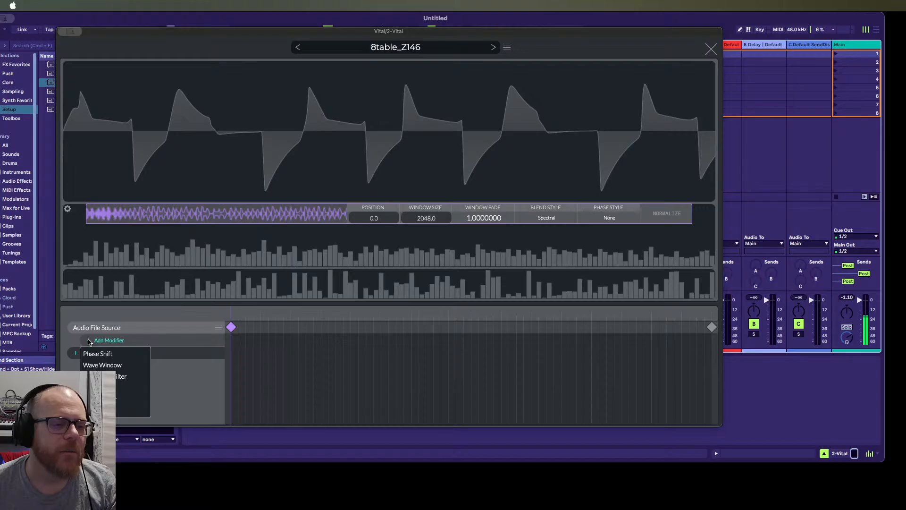
left_click(77, 354)
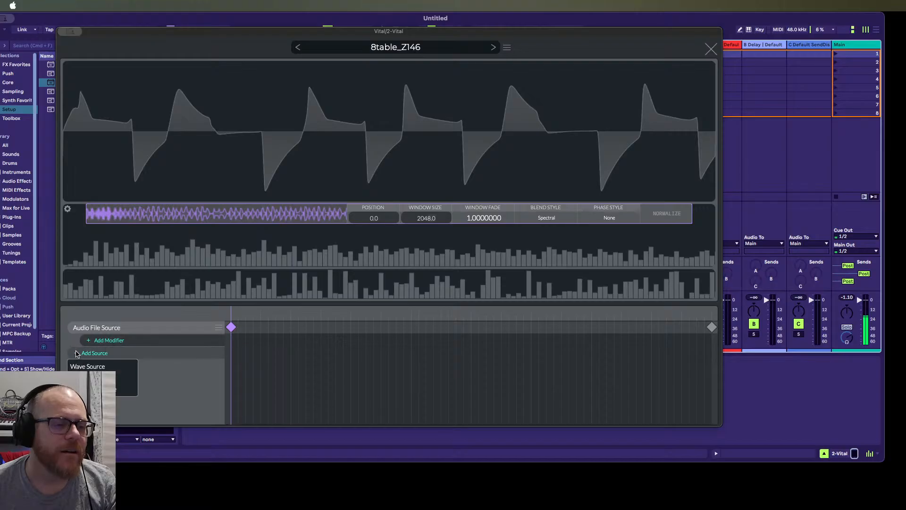
left_click(75, 344)
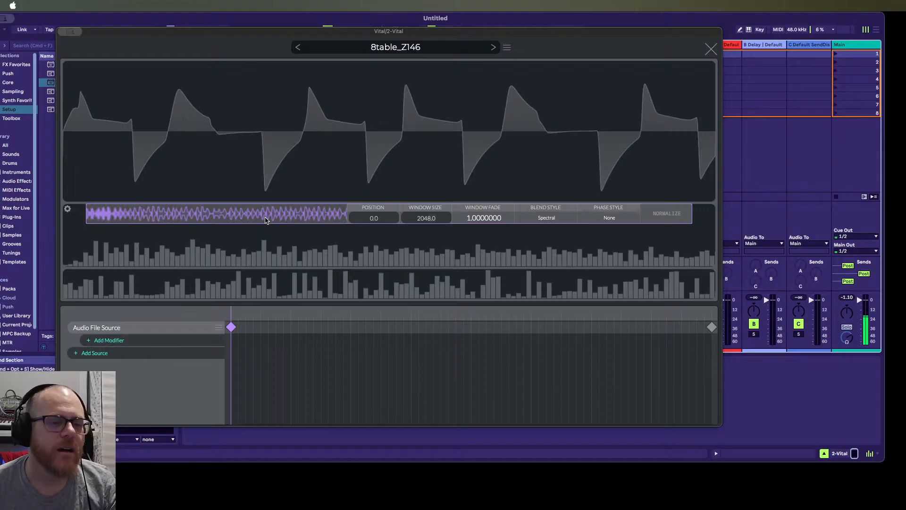
Try to import 470FM-UglyFM-FluteC1.WAV from the wavetables folder into the wavetable editor, repeating the import once
left_click(493, 48)
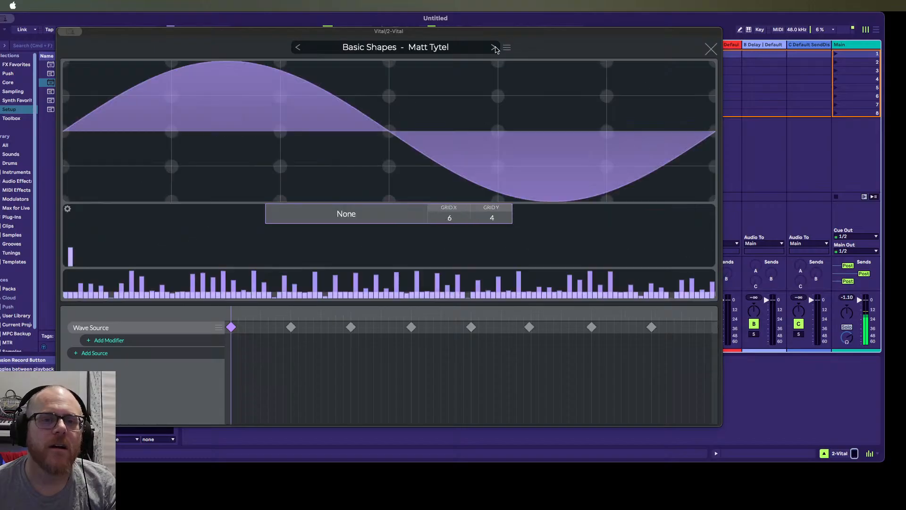
left_click(296, 48)
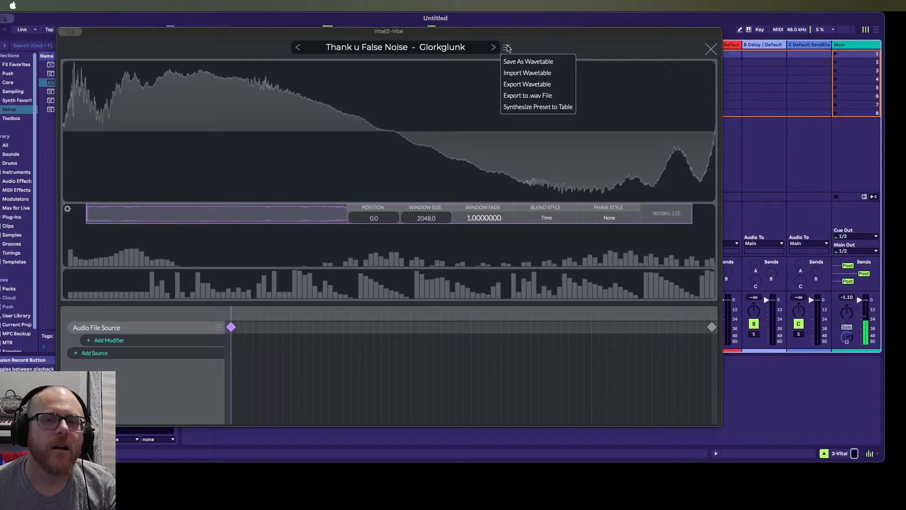
left_click(527, 72)
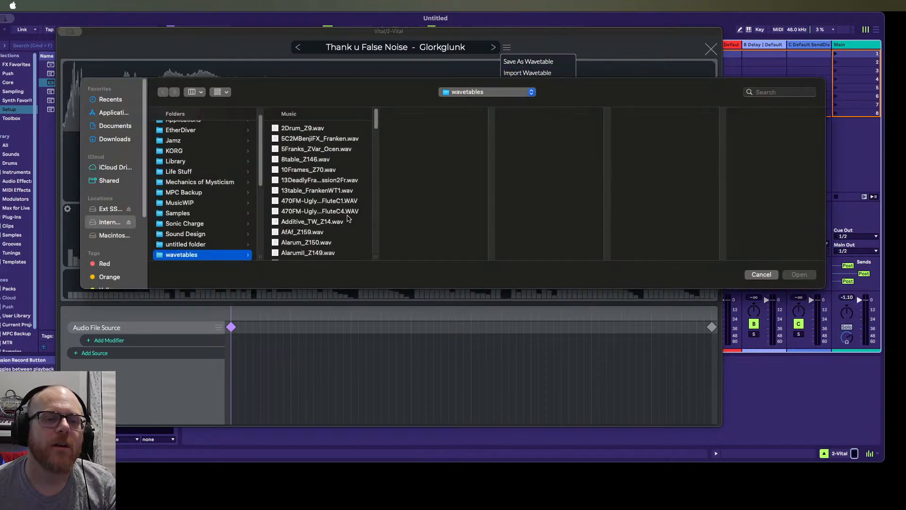
left_click(344, 201)
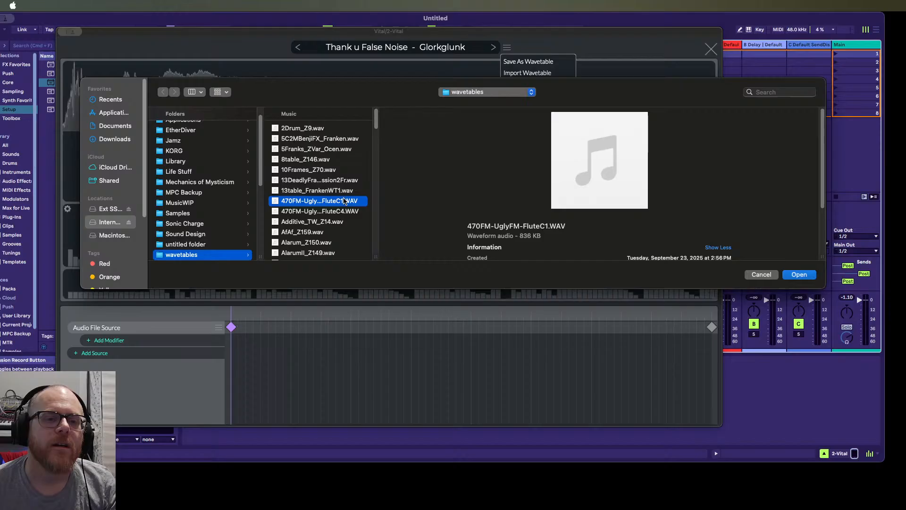
left_click(799, 274)
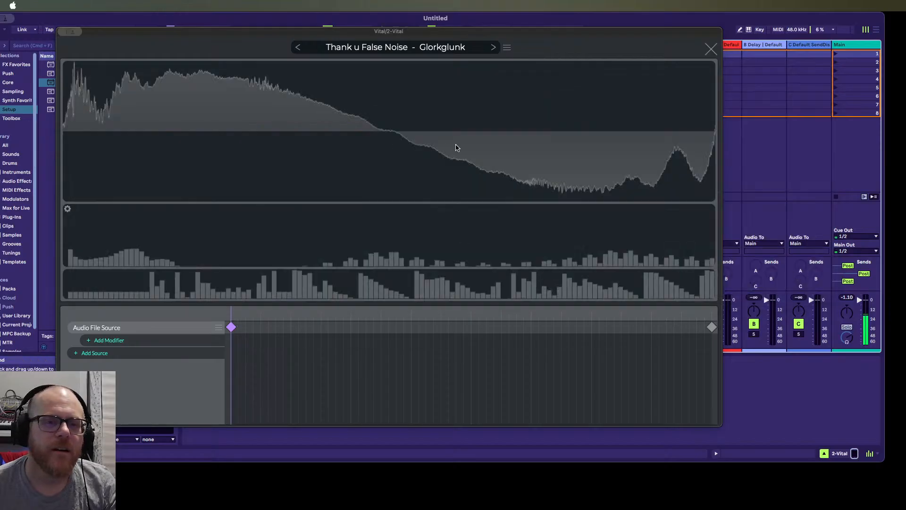
left_click(507, 48)
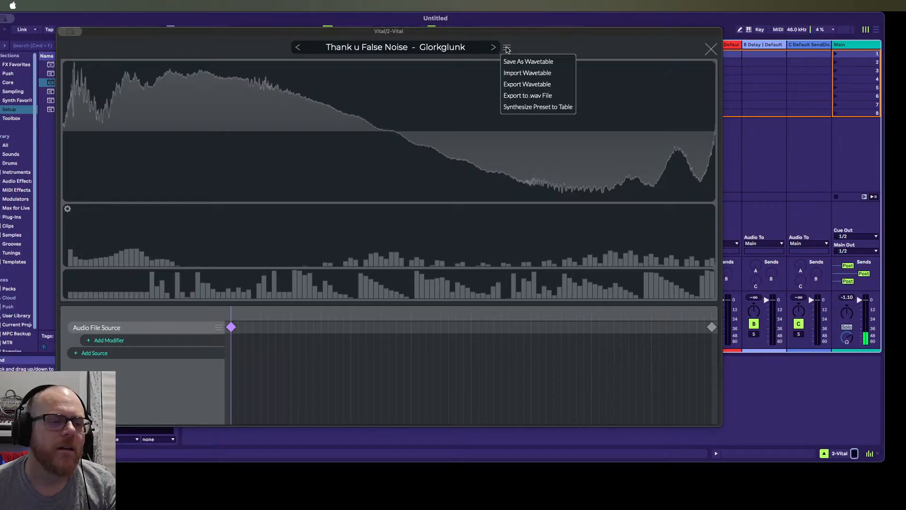
left_click(524, 73)
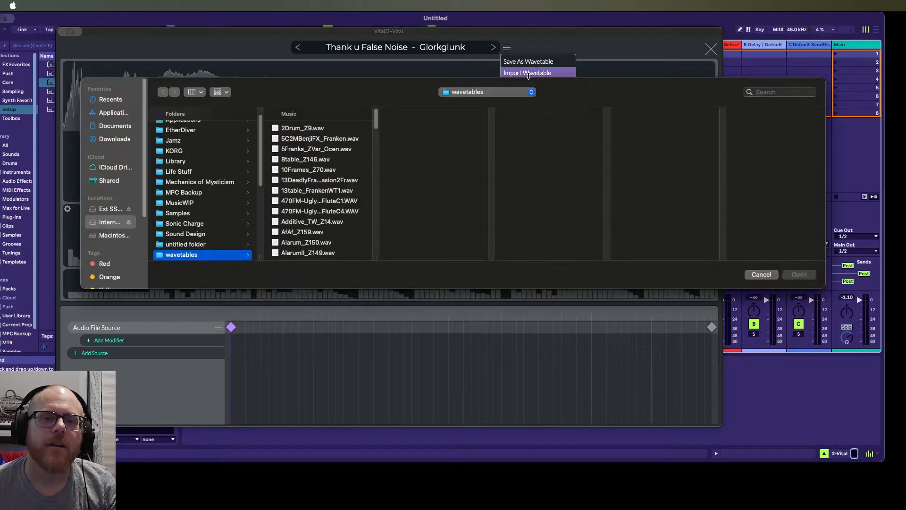
left_click(330, 201)
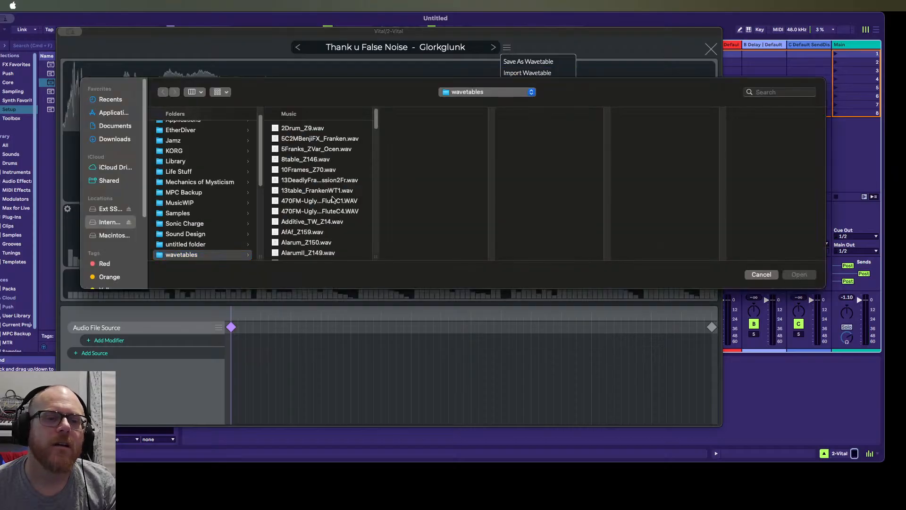
left_click(798, 274)
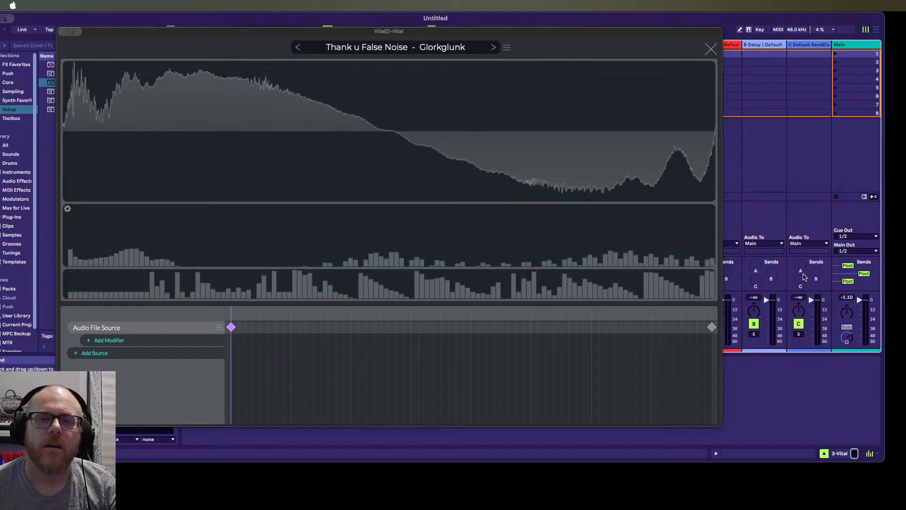
Step the OSC 1 wavetable back to Hollow Distorted FM and close the wavetable editor
left_click(297, 47)
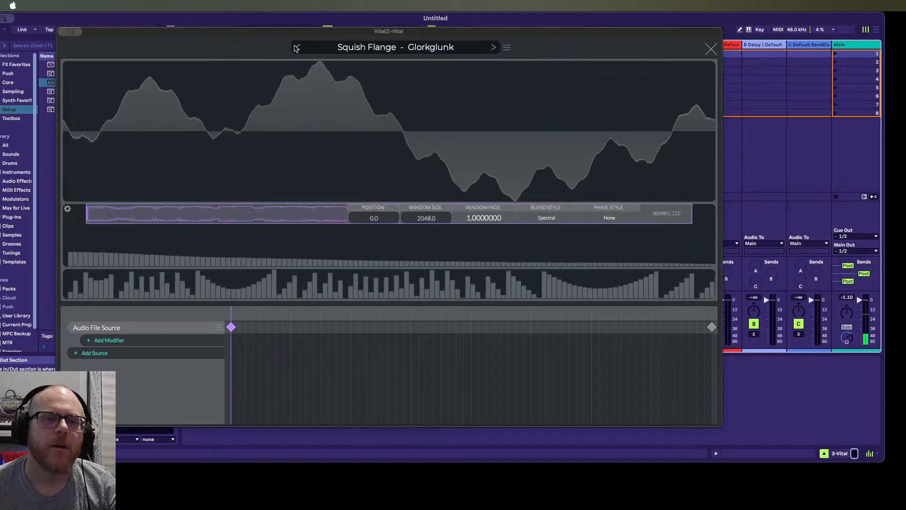
left_click(296, 47)
left_click(296, 47)
left_click(507, 47)
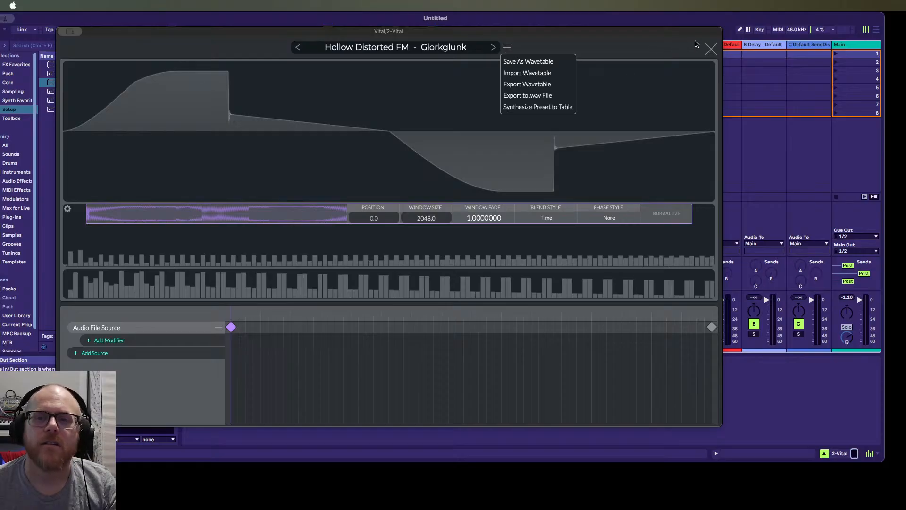
left_click(711, 48)
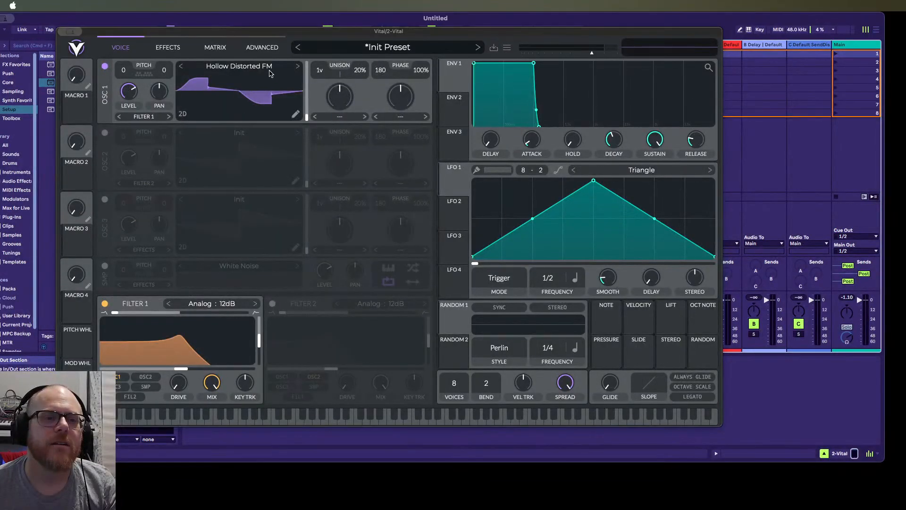
Reopen the OSC 1 wavetable editor and add the wavetables folder to the wavetable browser
left_click(296, 114)
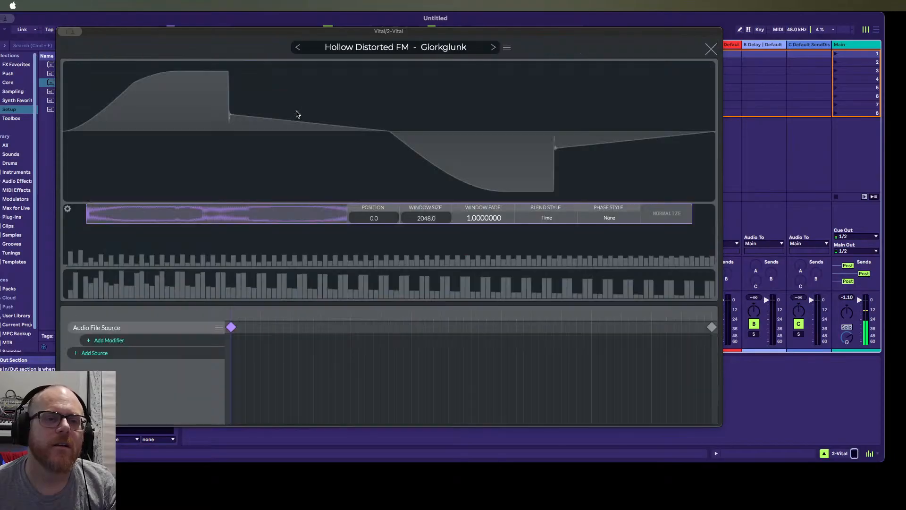
left_click(438, 48)
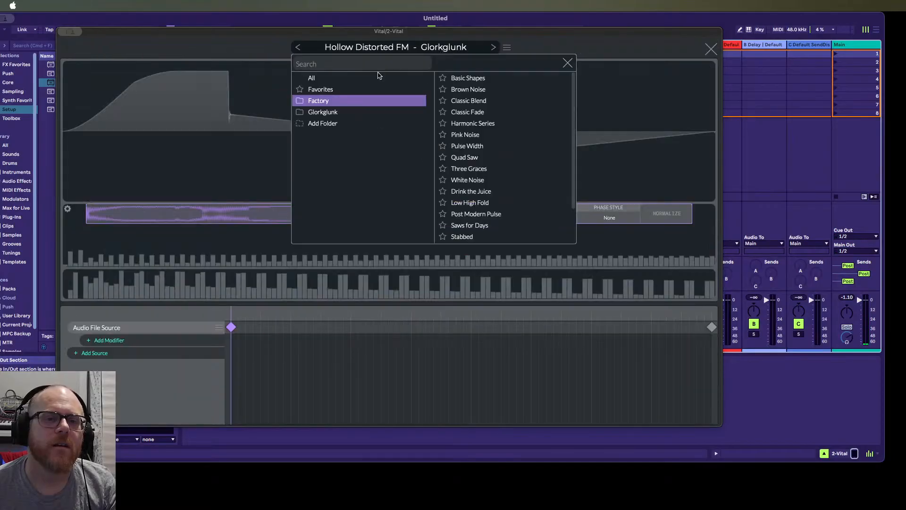
left_click(360, 79)
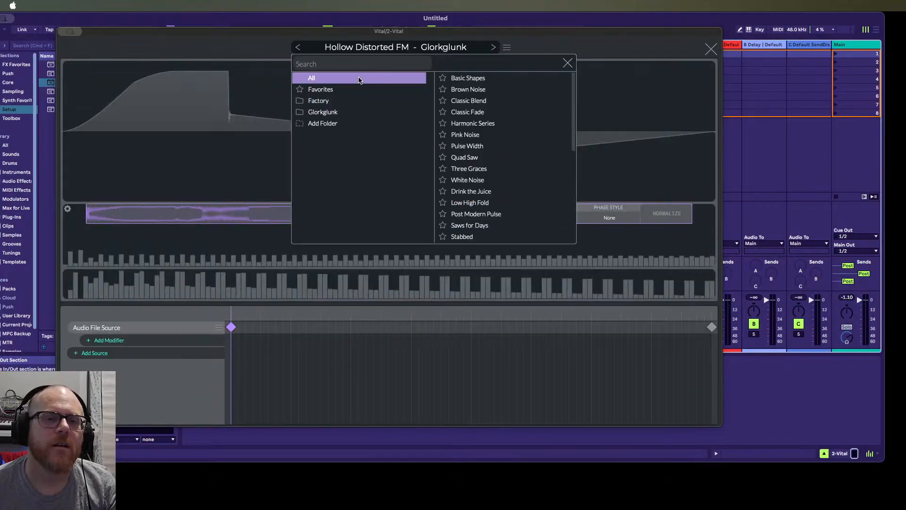
left_click(338, 123)
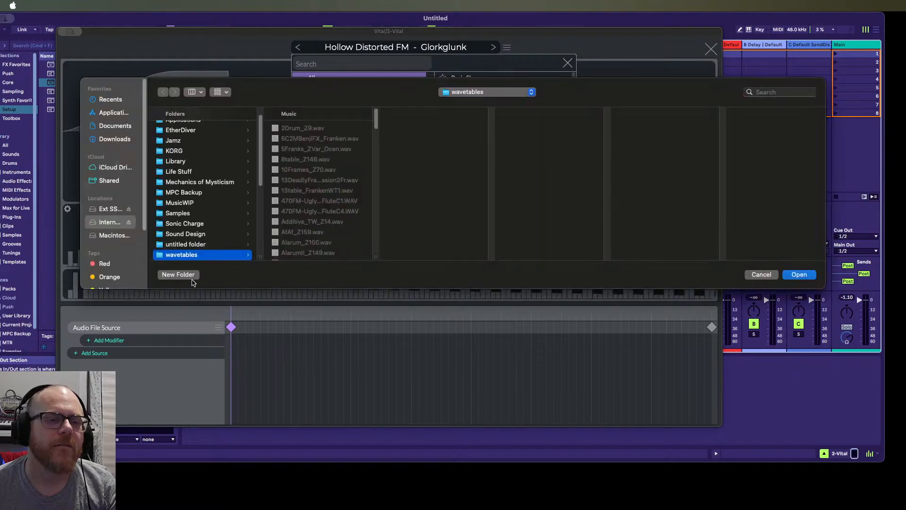
left_click(794, 278)
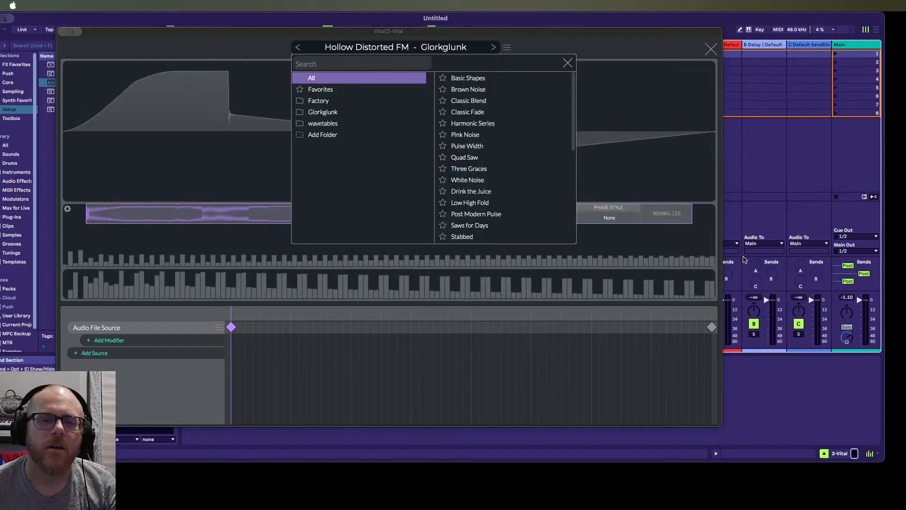
left_click(348, 136)
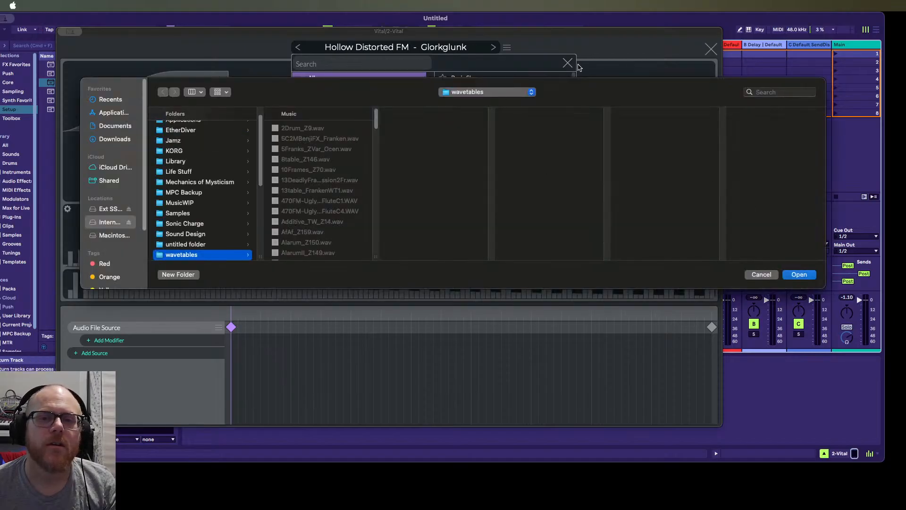
left_click(761, 274)
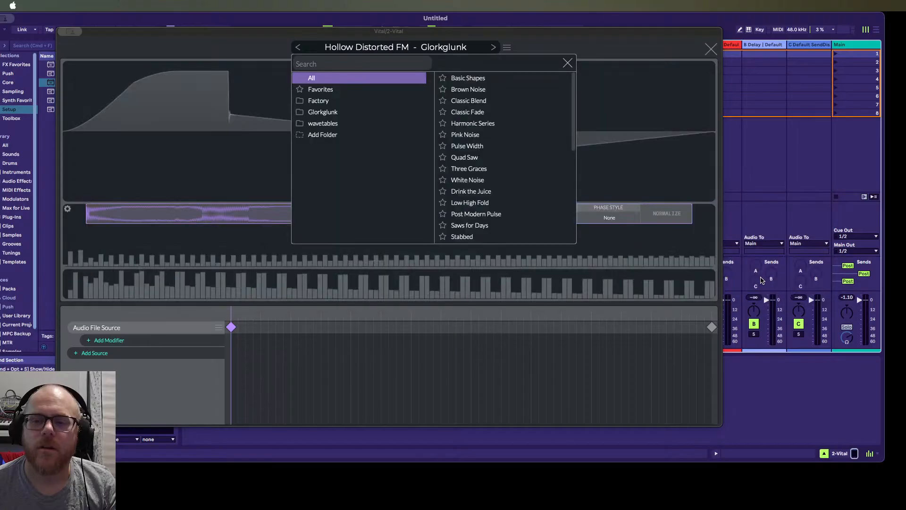
Audition wavetables from the wavetables folder, from 5Franks_ZVar_Ocen down to Benjolin Fart A, and return to 8table_Z146
left_click(389, 124)
left_click(482, 102)
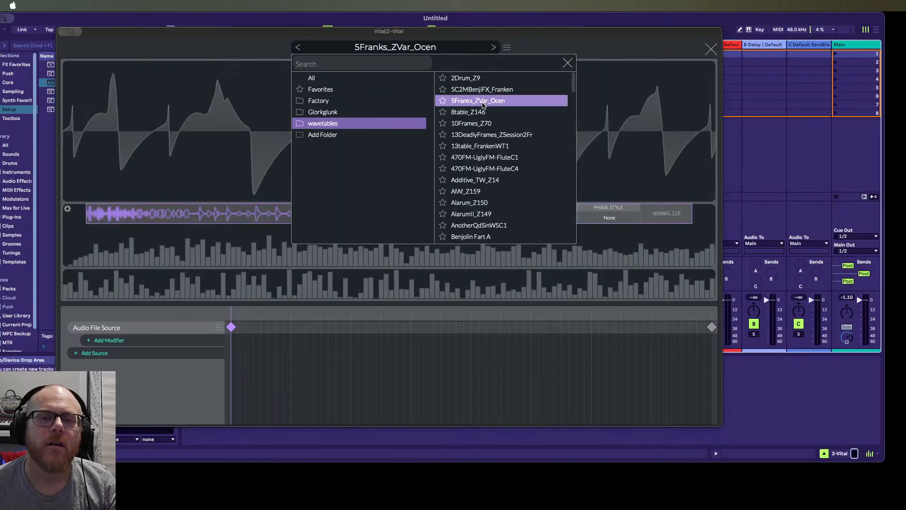
left_click(483, 112)
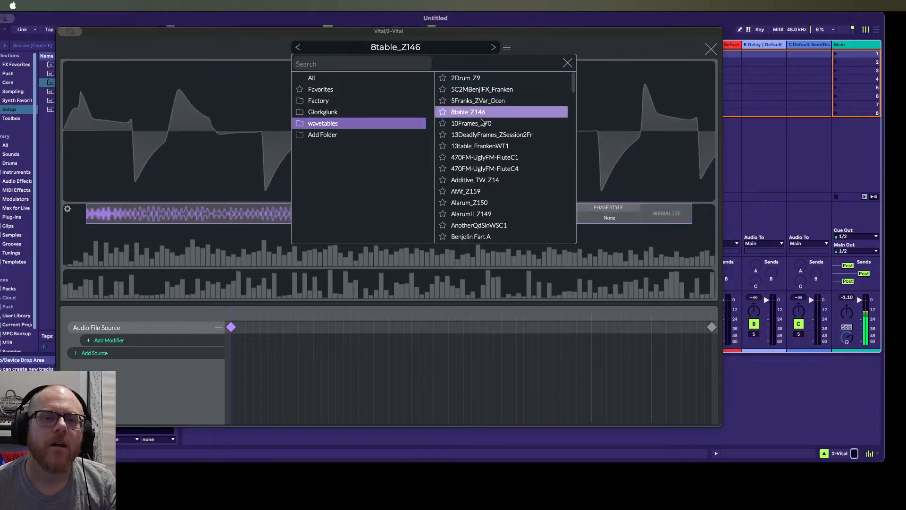
left_click(490, 135)
left_click(493, 168)
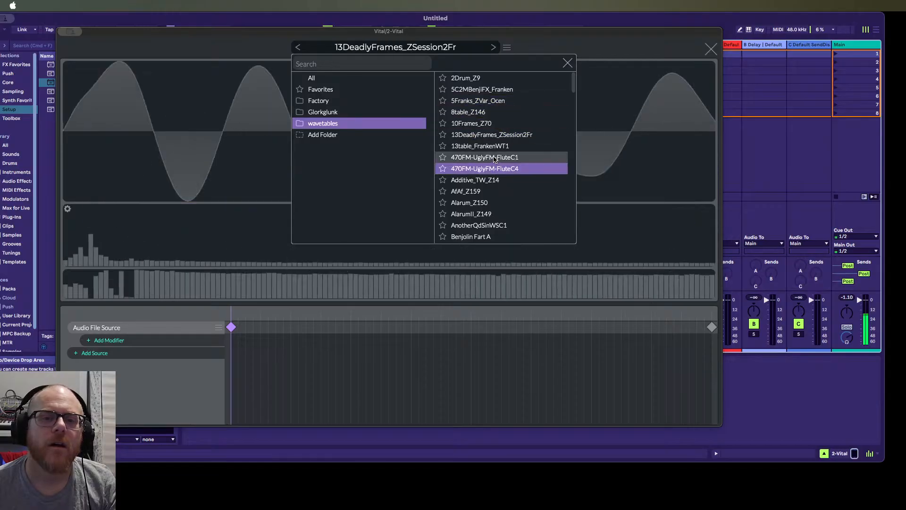
left_click(494, 157)
left_click(491, 181)
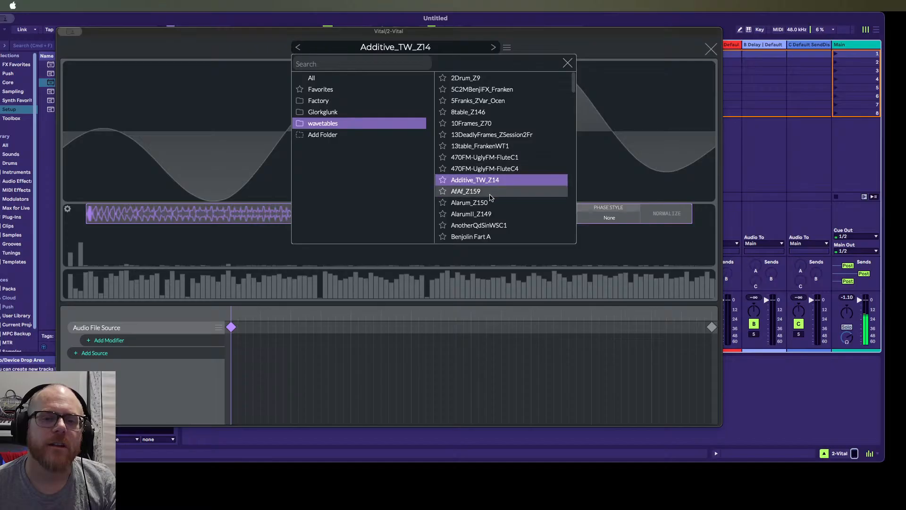
left_click(488, 194)
left_click(487, 204)
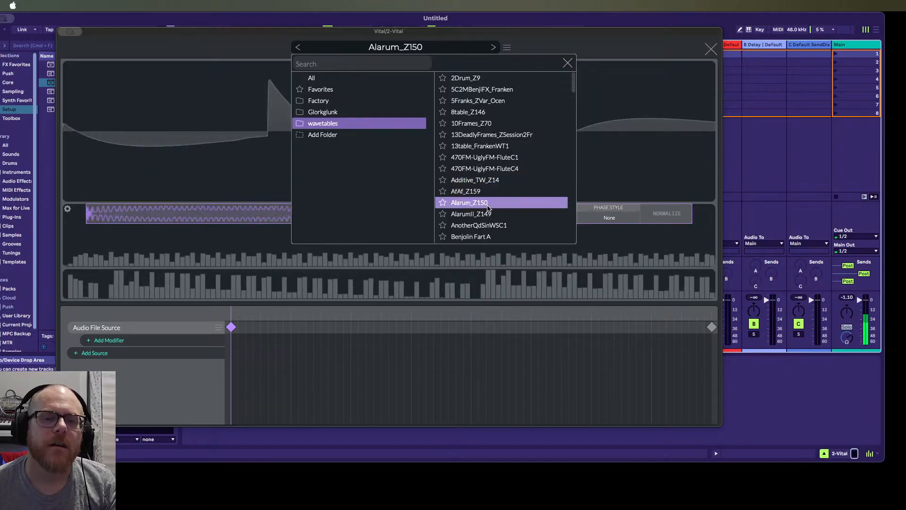
left_click(484, 215)
left_click(483, 225)
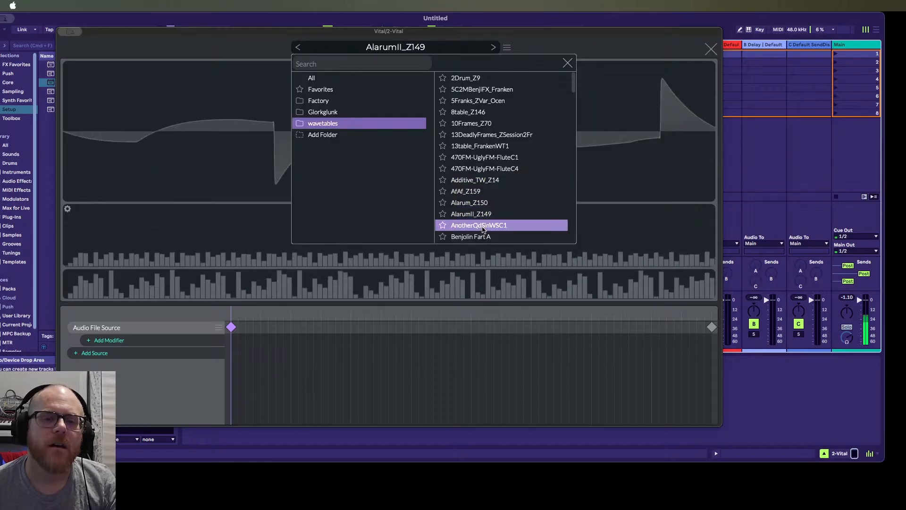
left_click(482, 238)
left_click(495, 112)
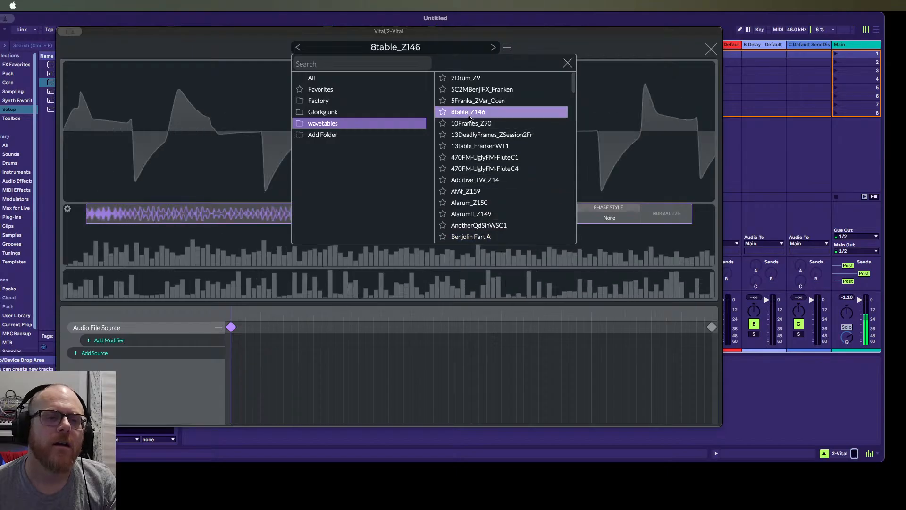
Audition the Benjolin wavetables, including BenjolinGrowlA, BenjolinFlaps_Z123, Benjolin Thing OS, BenjWoo_checkPitch_Z135 and Bnejolin Bram A
scroll(502, 140, "down", 4)
left_click(485, 207)
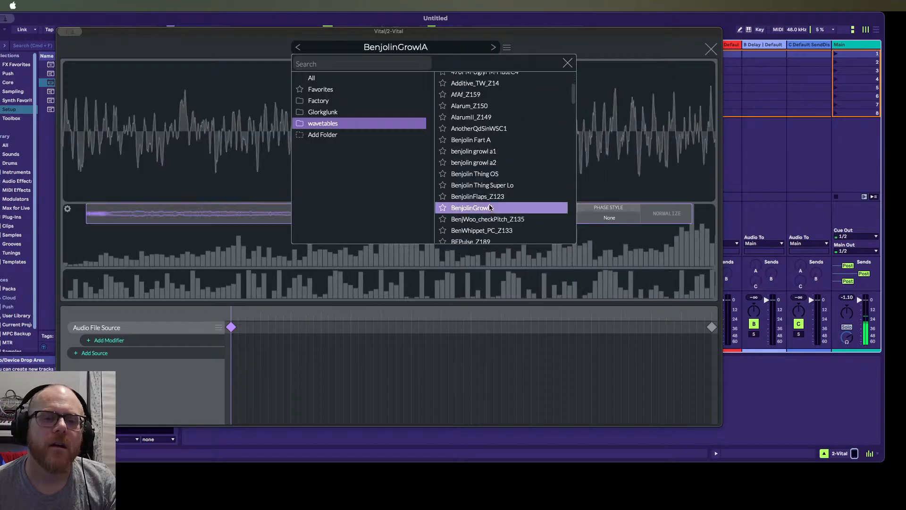
left_click(485, 197)
left_click(485, 174)
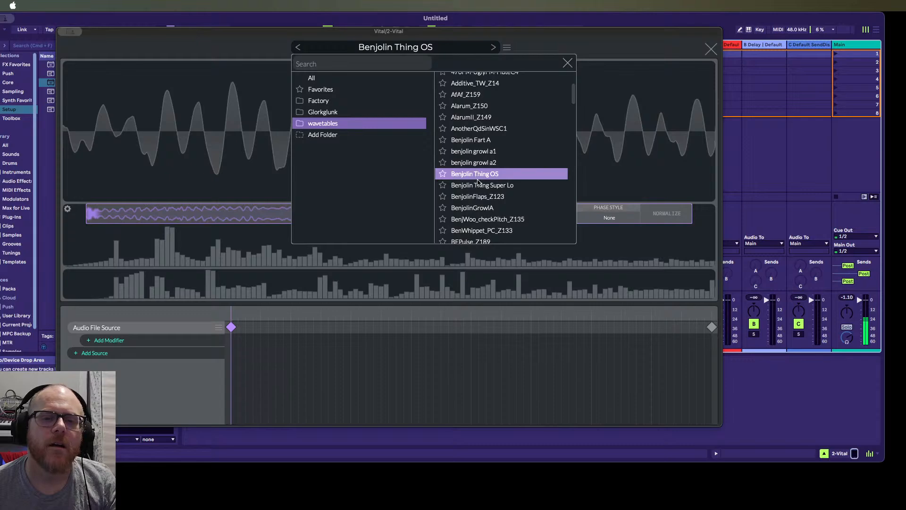
left_click(485, 220)
scroll(484, 221, "down", 2)
left_click(485, 204)
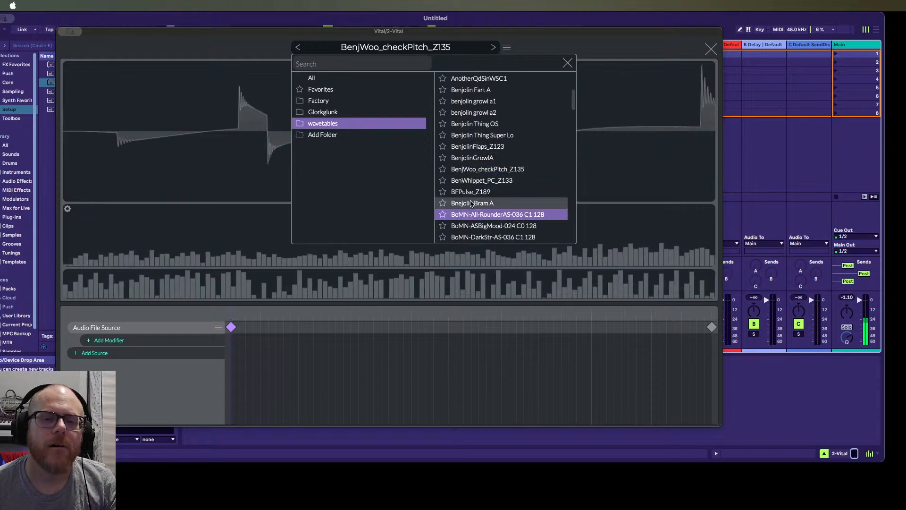
Step down through the BoMN wavetables in the wavetables folder and load BubblePus_Z121 into OSC 1
left_click(483, 226)
scroll(484, 214, "down", 2)
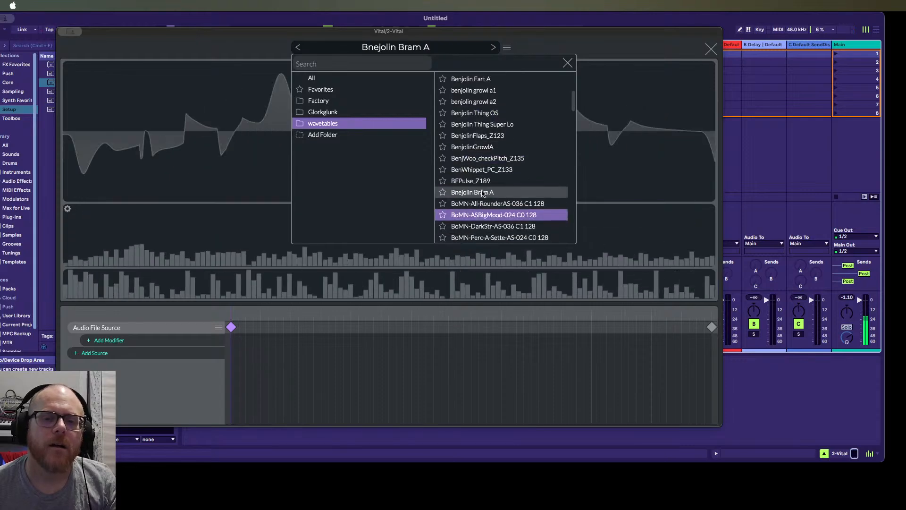
key("Down")
key("Down")
key("Down")
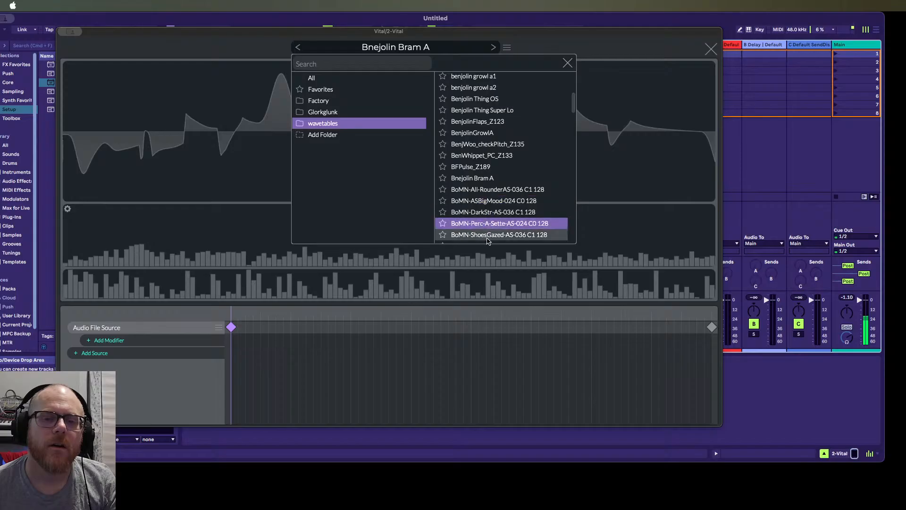
scroll(488, 226, "down", 3)
key("Down")
key("Down")
key("Down")
key("Down")
key("Down")
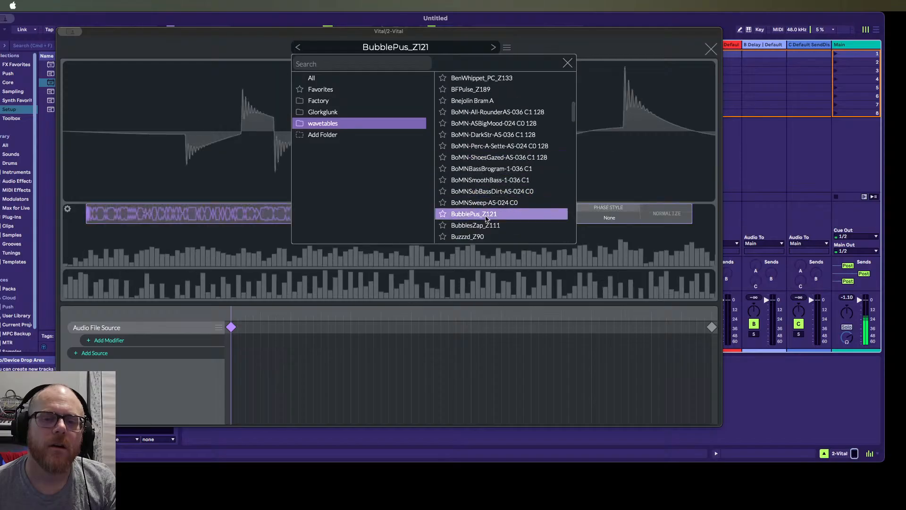
Audition BubblesZap_Z111, BubblePus_Z121 and Buzzzd_Z90, and load DIsotGrr_Z69B from the wavetables folder into OSC 1
left_click(483, 226)
left_click(483, 215)
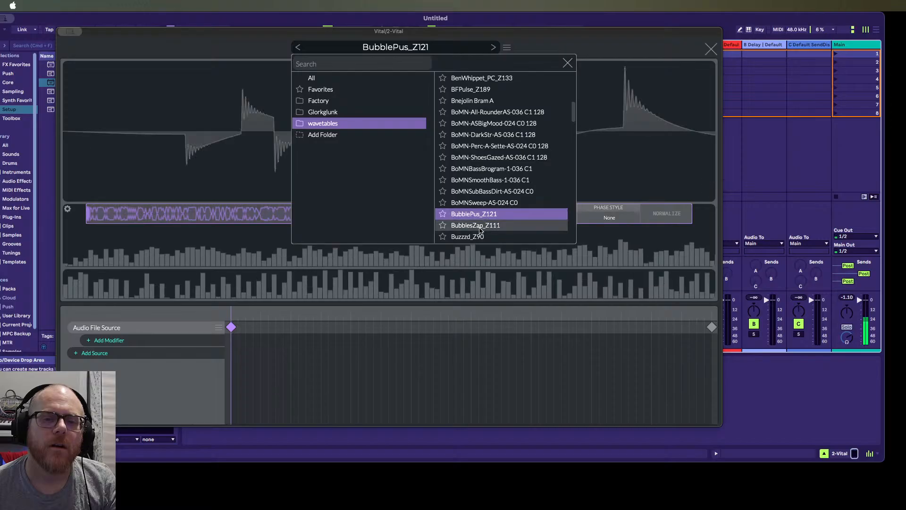
left_click(480, 227)
scroll(481, 189, "down", 2)
left_click(479, 208)
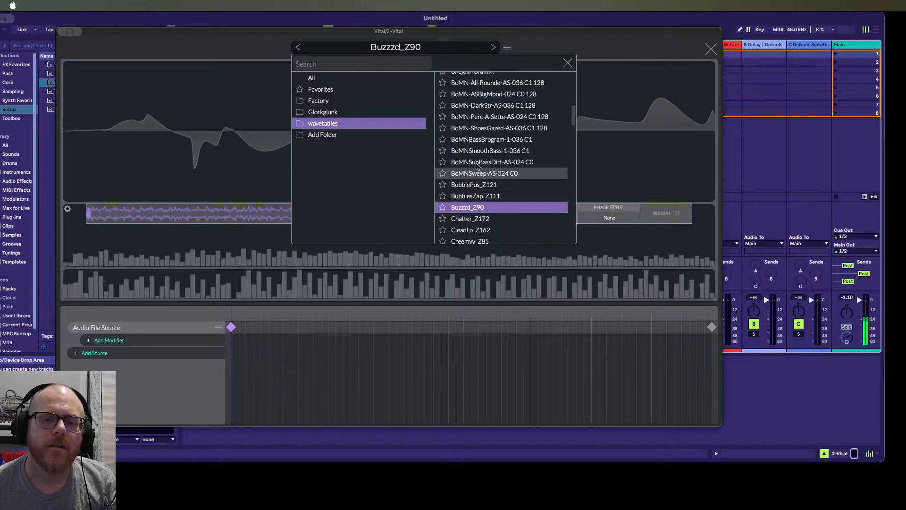
scroll(480, 150, "down", 1)
scroll(480, 150, "down", 2)
left_click(495, 195)
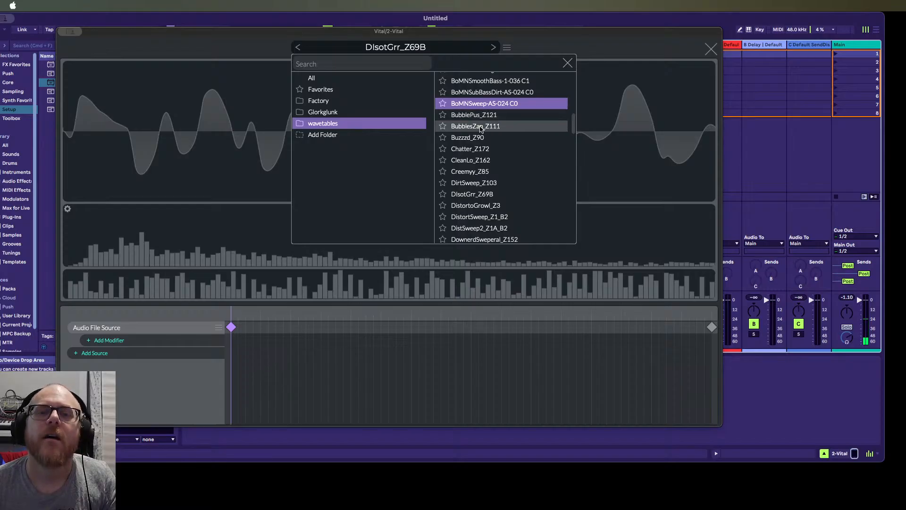
Compare the BoMNSubBassDirt, BoMNSmoothBass and BoMNSweep wavetables with BubblesZap_Z111, Buzzzd_Z90 and Chatter_Z172
left_click(482, 93)
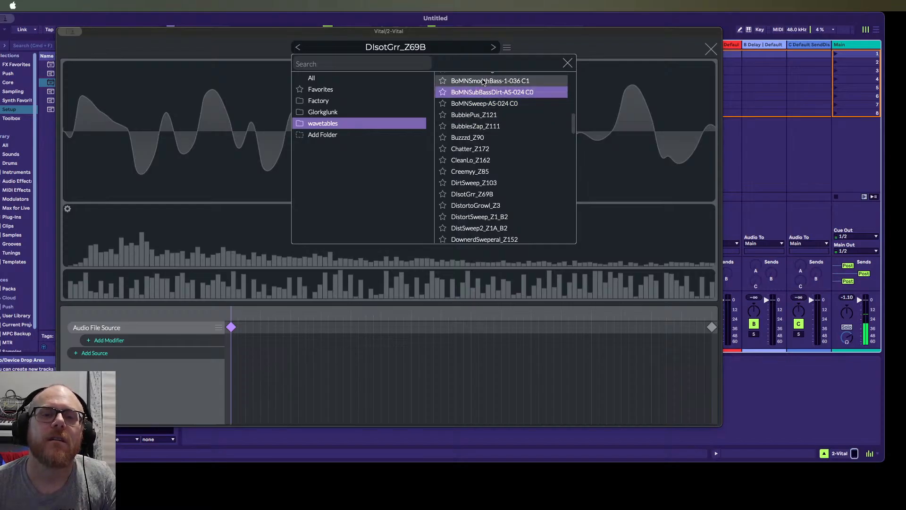
left_click(482, 81)
left_click(480, 127)
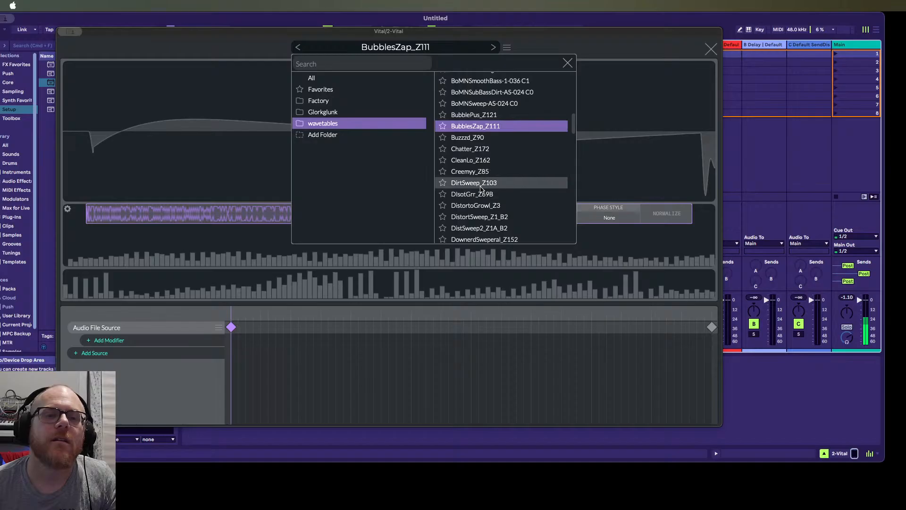
left_click(481, 138)
left_click(484, 104)
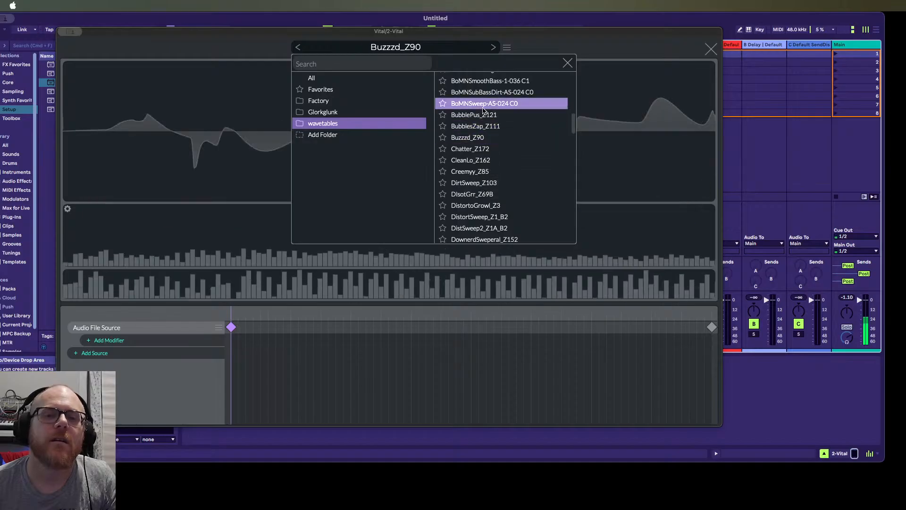
left_click(483, 92)
left_click(479, 150)
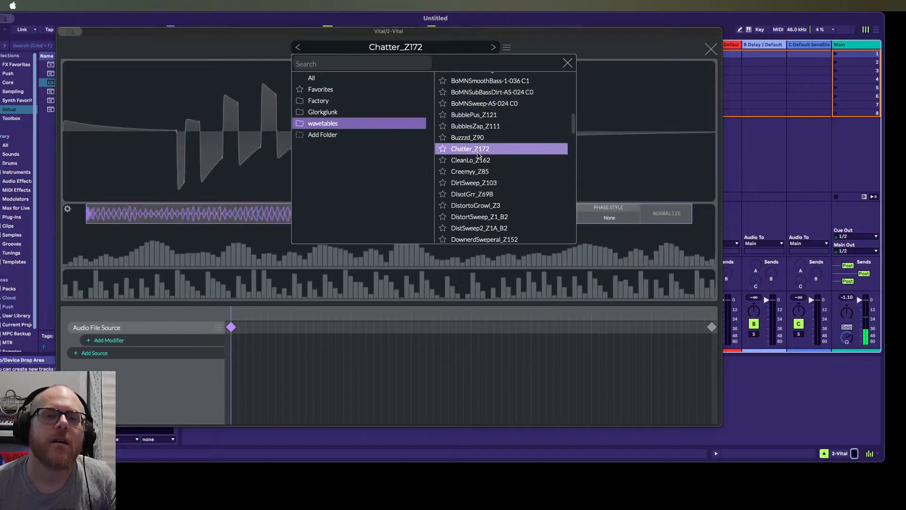
left_click(487, 104)
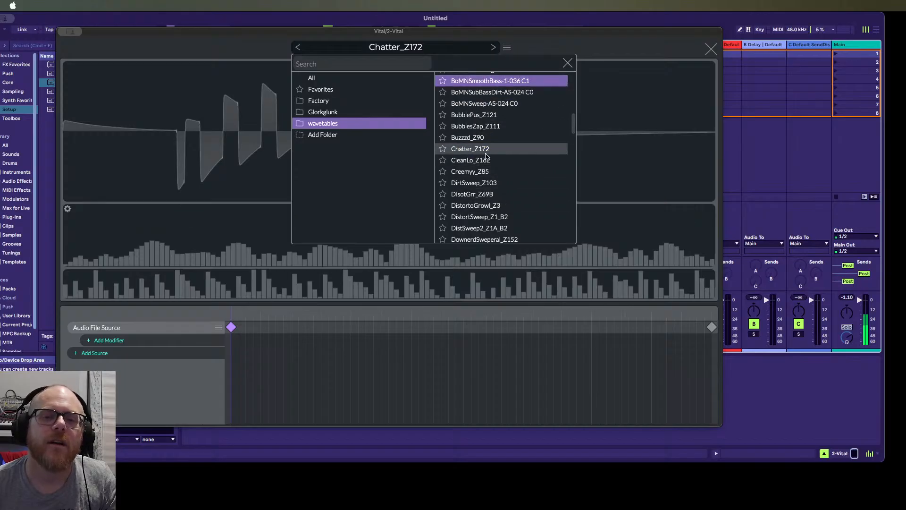
Audition wavetables from Creemyy_Z85 down to DistSweep2_Z1A_B2, load DownerdSweperal_Z152 into OSC 1 and close the wavetable browser
left_click(481, 173)
left_click(481, 184)
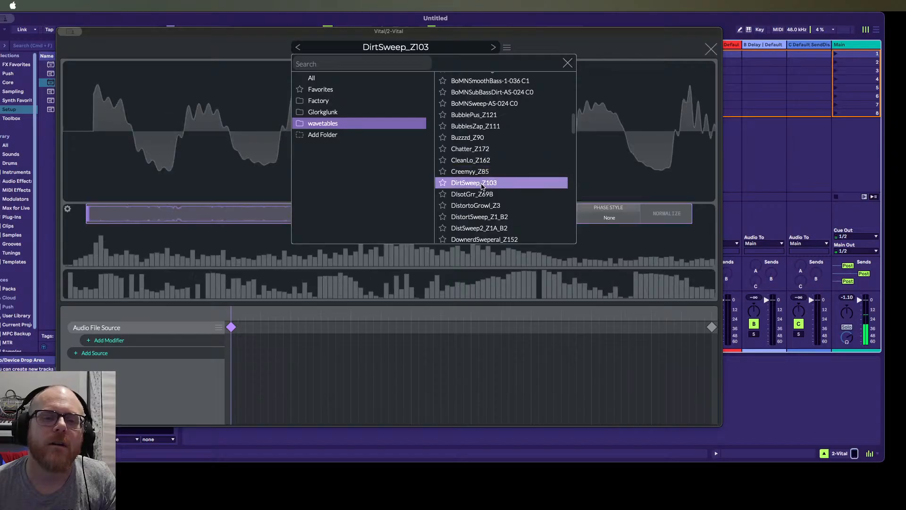
left_click(482, 206)
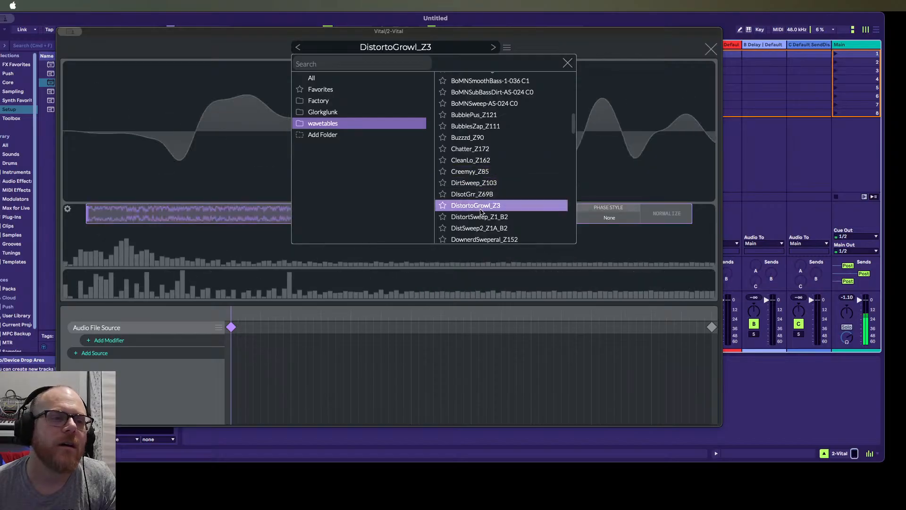
key("Down")
key("Down")
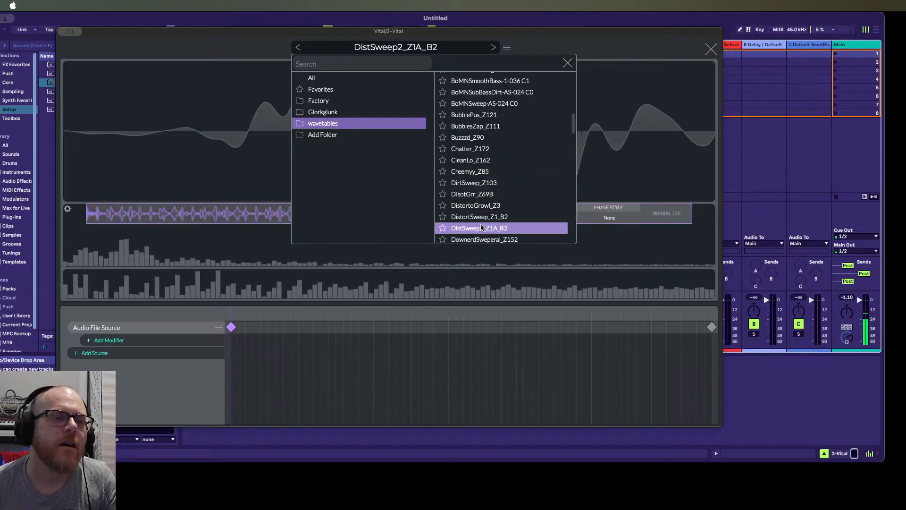
scroll(478, 140, "down", 3)
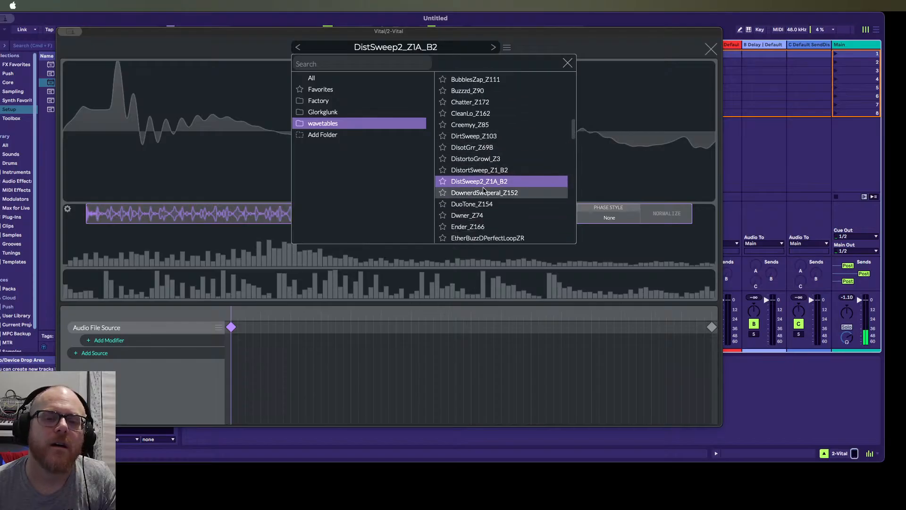
left_click(484, 193)
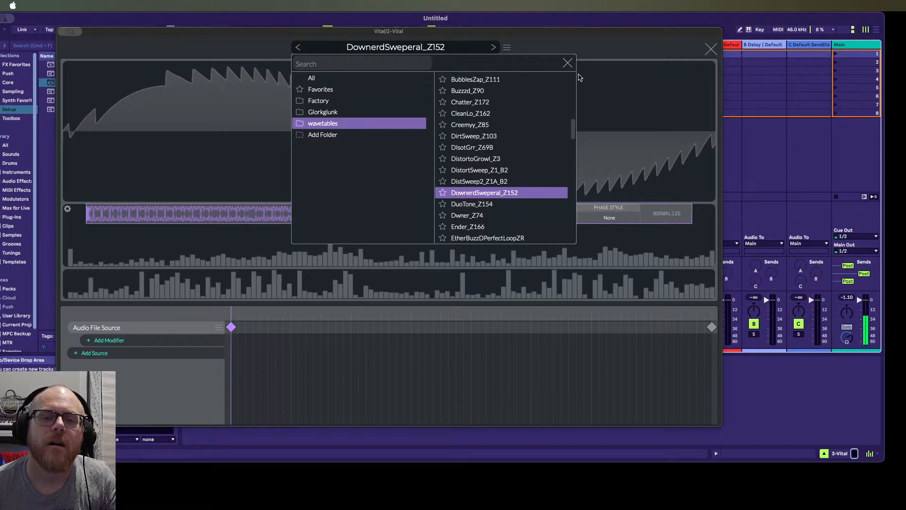
left_click(568, 62)
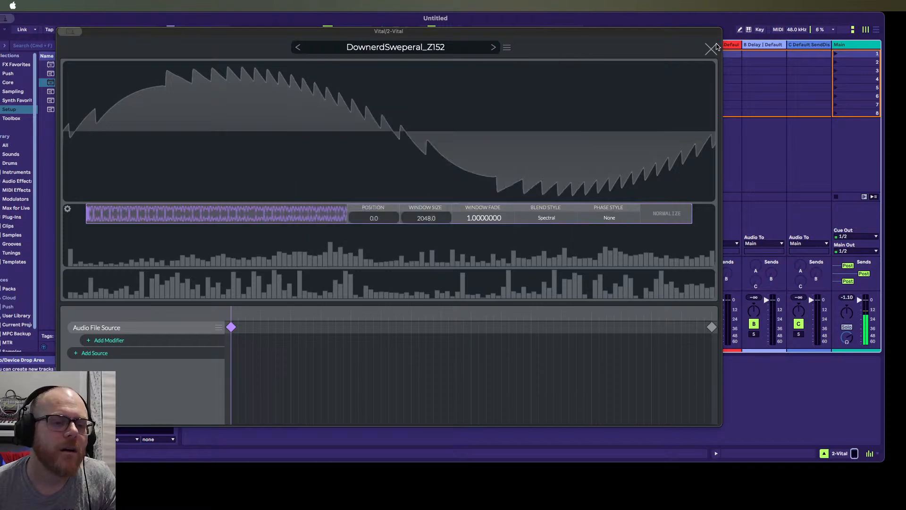
Save the loaded wavetable under the name DownSweperal, keeping the prefilled author
left_click(507, 47)
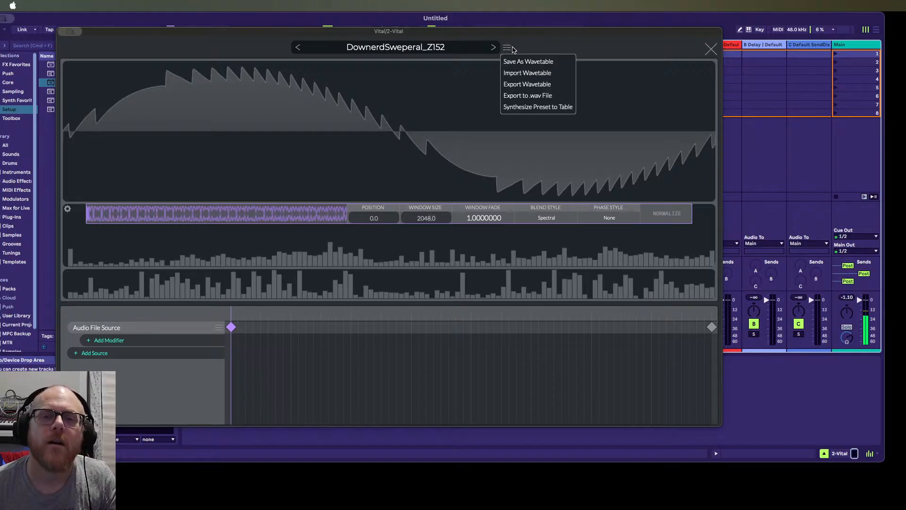
left_click(526, 61)
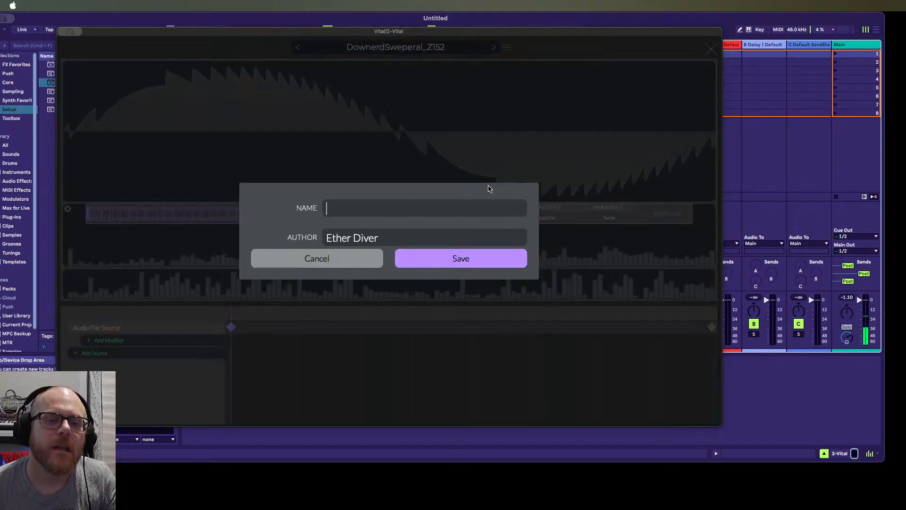
type("D")
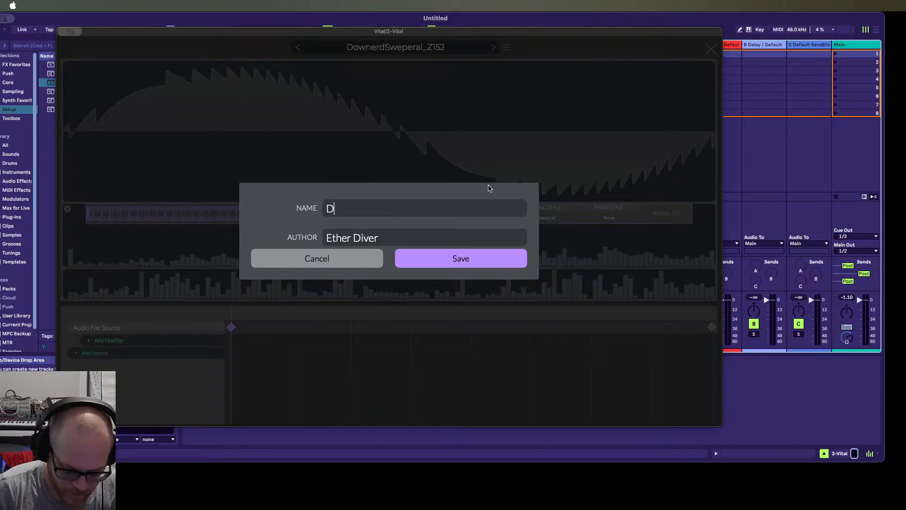
type("ownSwep")
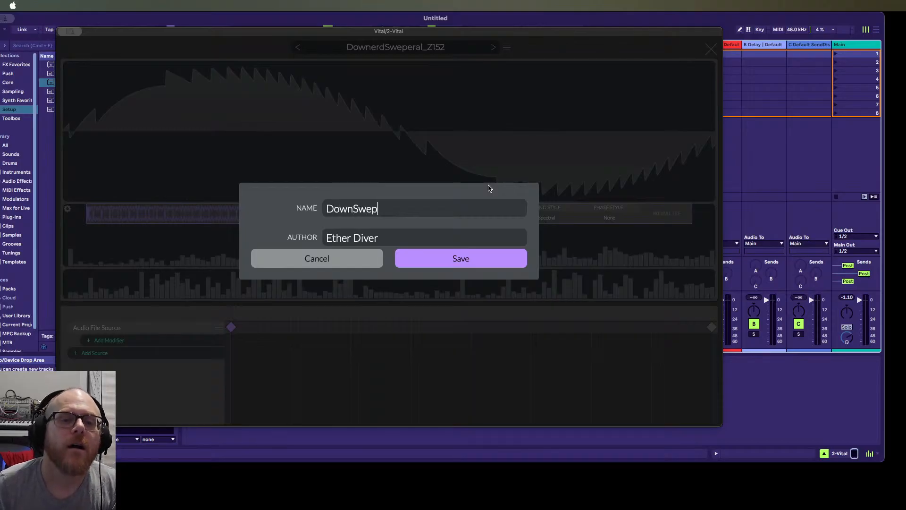
type("we")
key("BackSpace")
key("BackSpace")
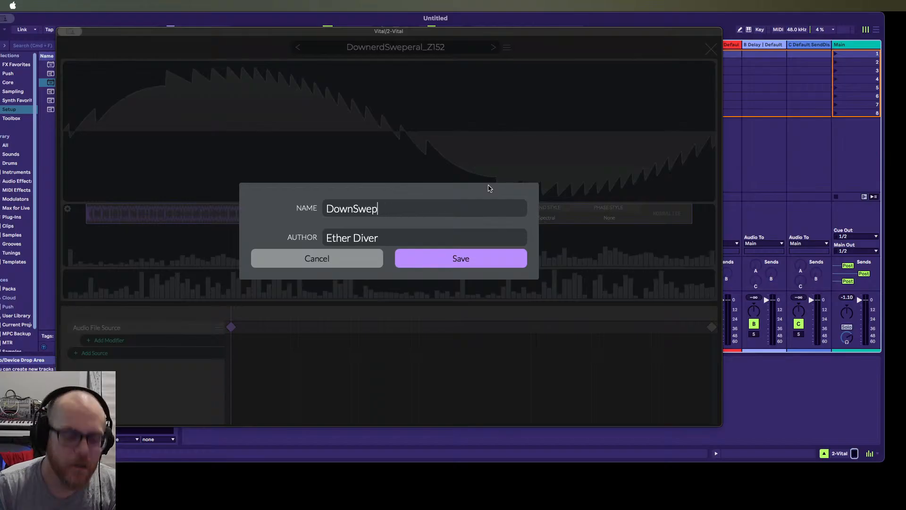
type("eral")
key("Return")
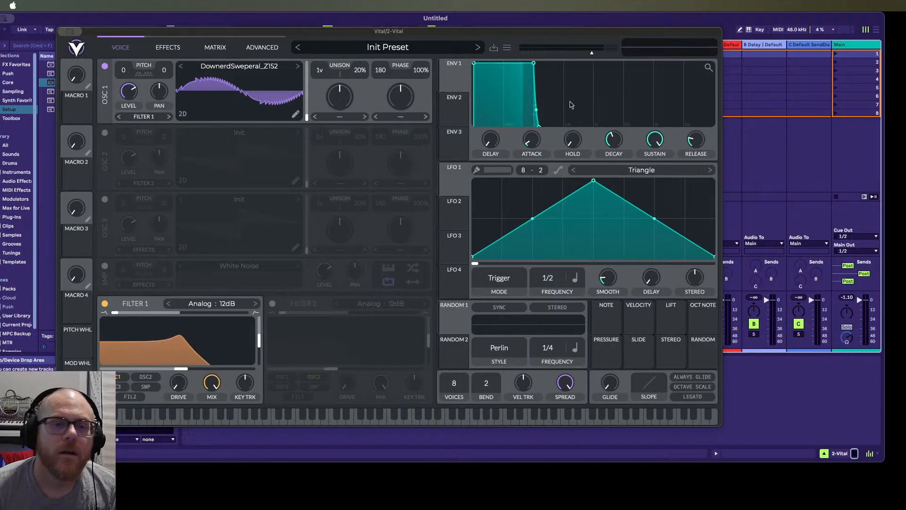
Leave the wavetable editor, raise the OSC 1 wavetable position to its maximum and raise the Filter 1 cutoff
left_click(712, 49)
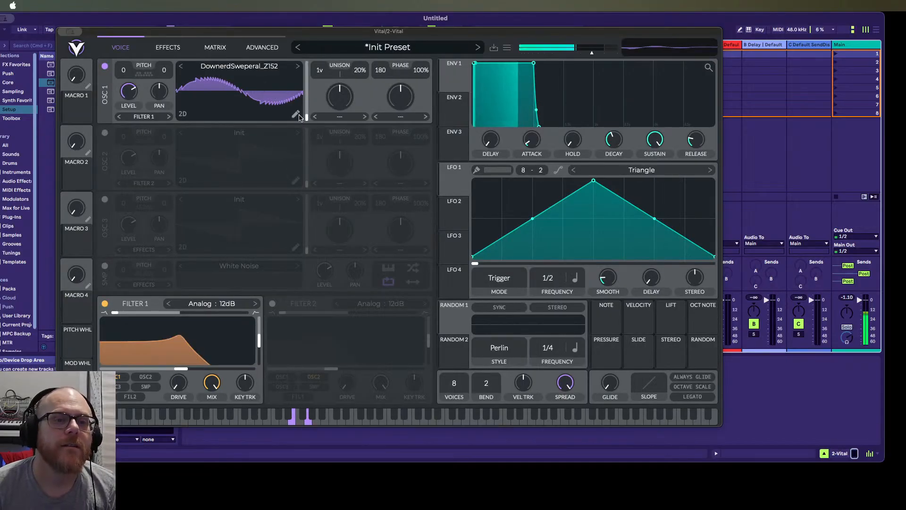
left_click_drag(307, 116, 309, 60)
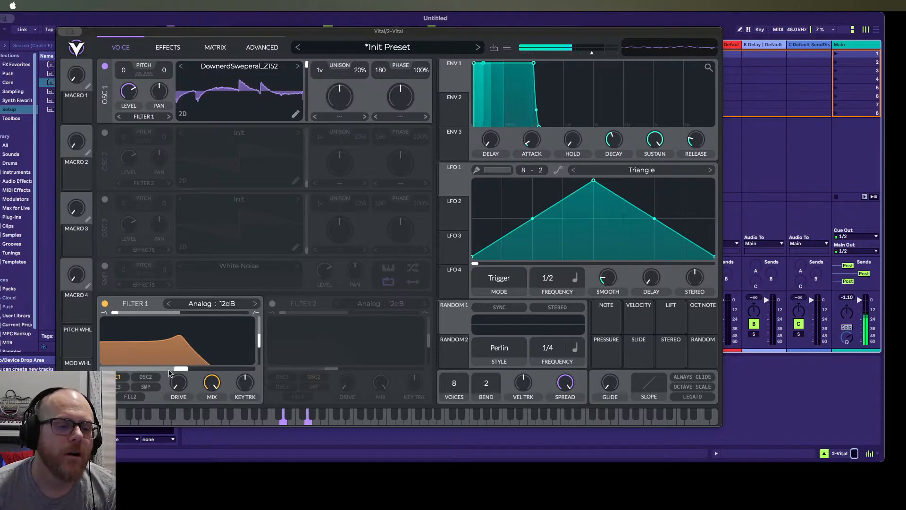
left_click_drag(181, 368, 201, 373)
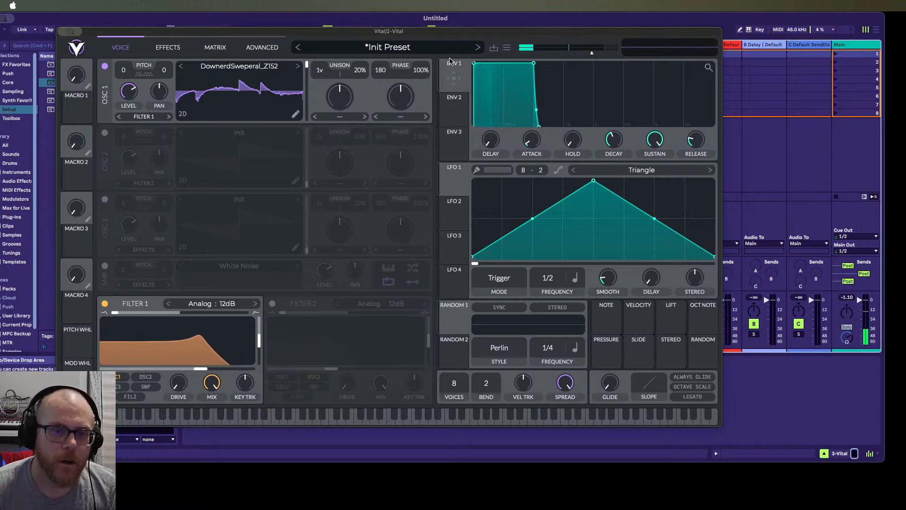
left_click(387, 49)
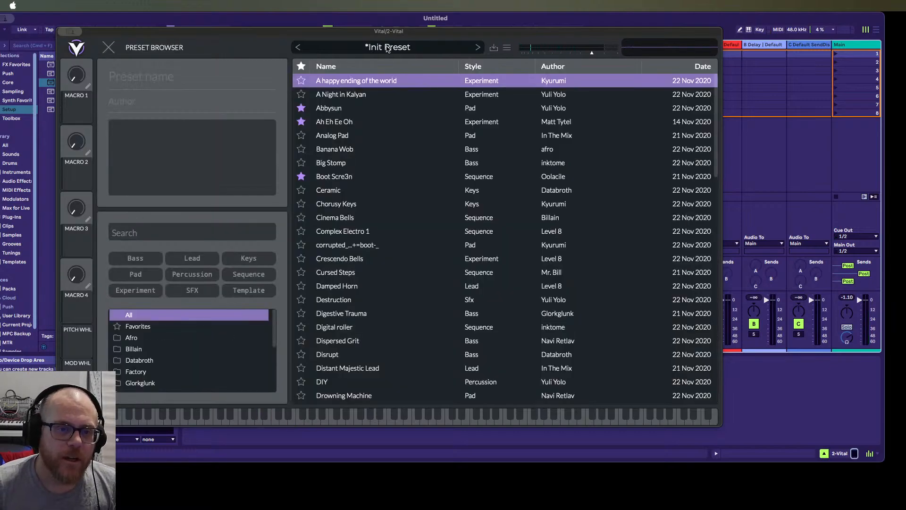
left_click(387, 48)
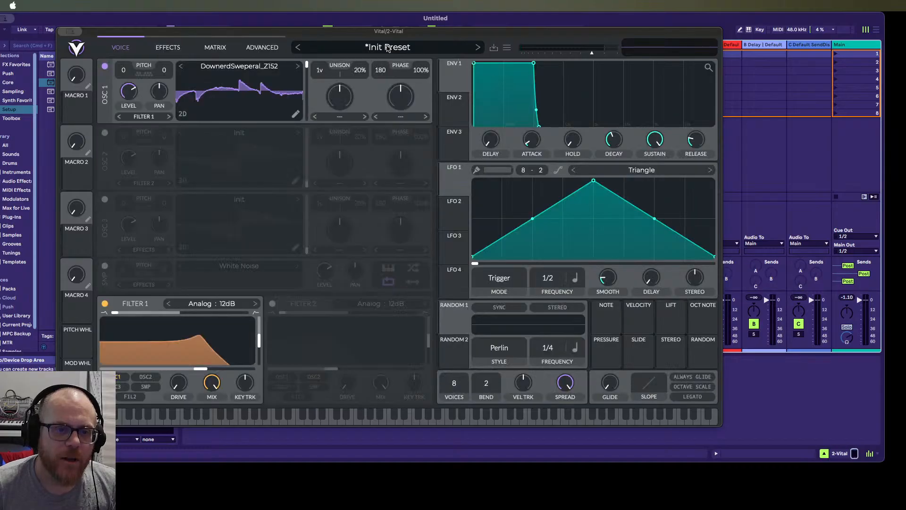
Reopen the OSC 1 wavetable editor and step forward through the wavetables to Ender_Z166
left_click(295, 114)
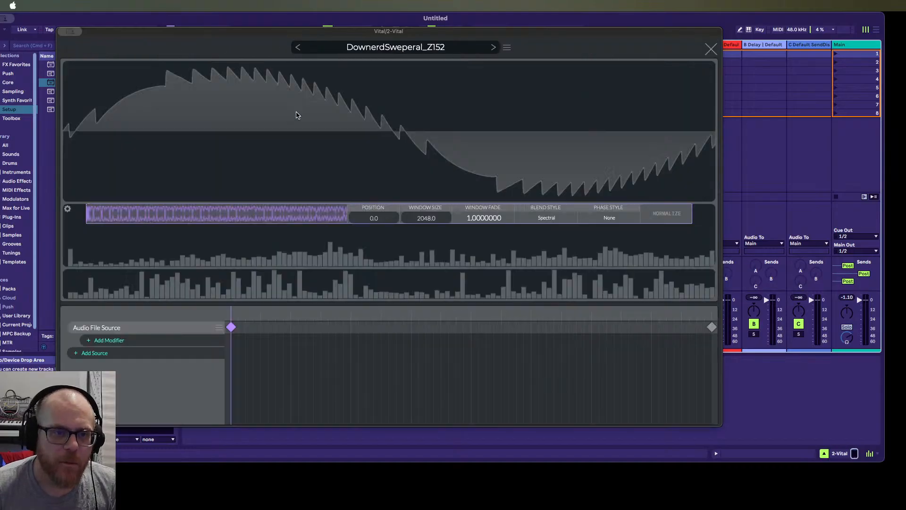
left_click(493, 47)
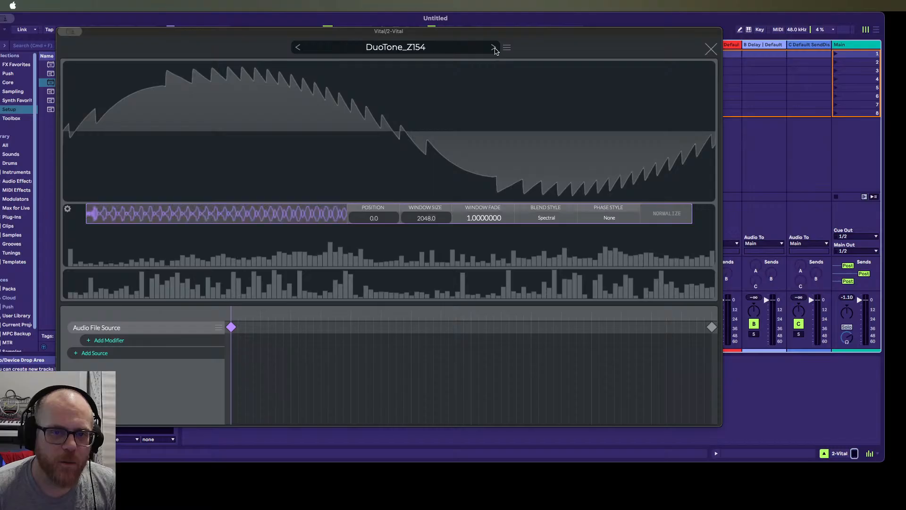
left_click(493, 48)
left_click(494, 48)
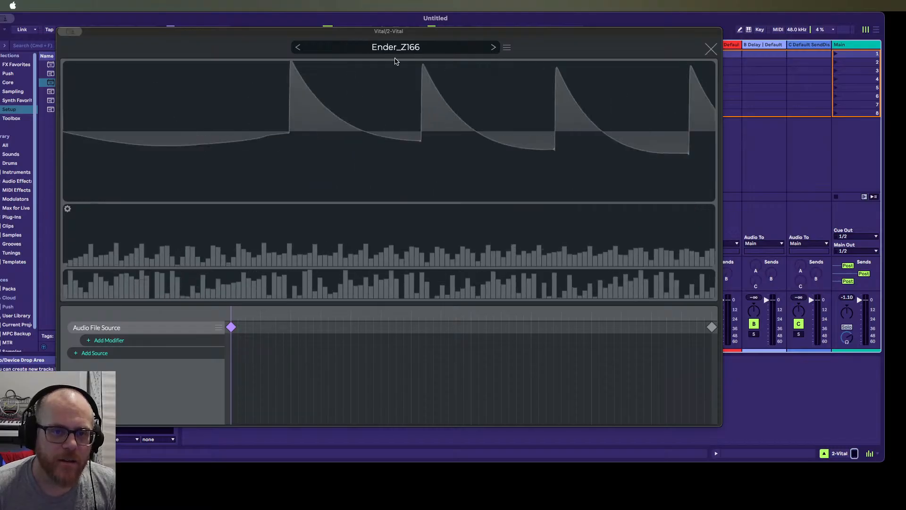
Step back through the wavetables from Ender_Z166 to BubblePus_Z121 in the wavetable editor
left_click(298, 47)
left_click(298, 48)
left_click(298, 48)
left_click(299, 48)
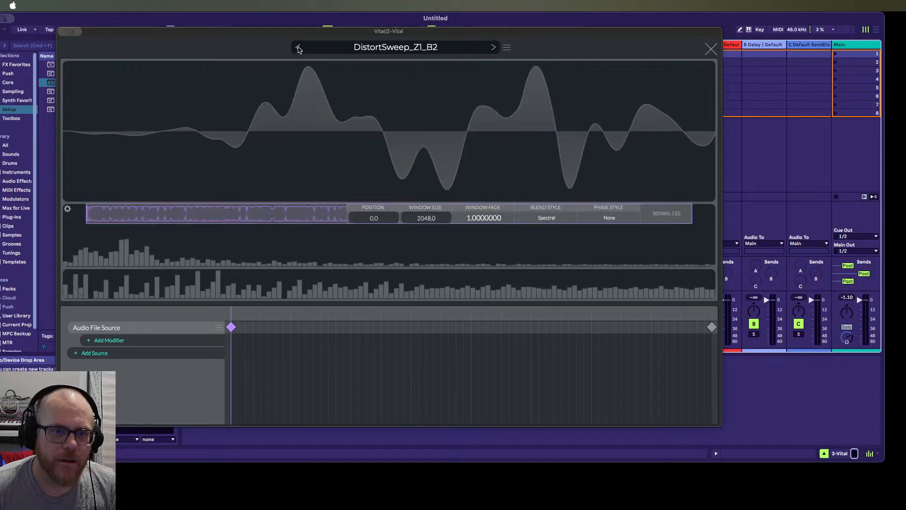
left_click(298, 48)
left_click(298, 48)
left_click(298, 48)
left_click(299, 48)
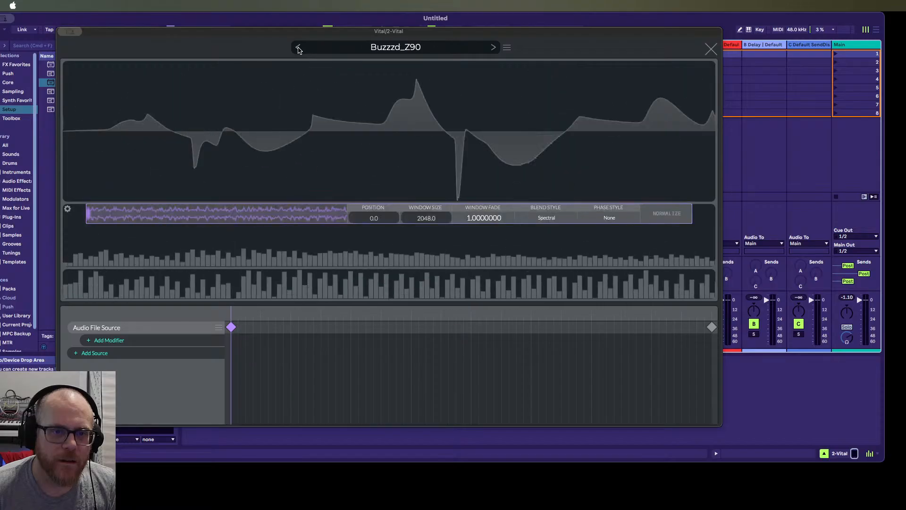
left_click(299, 48)
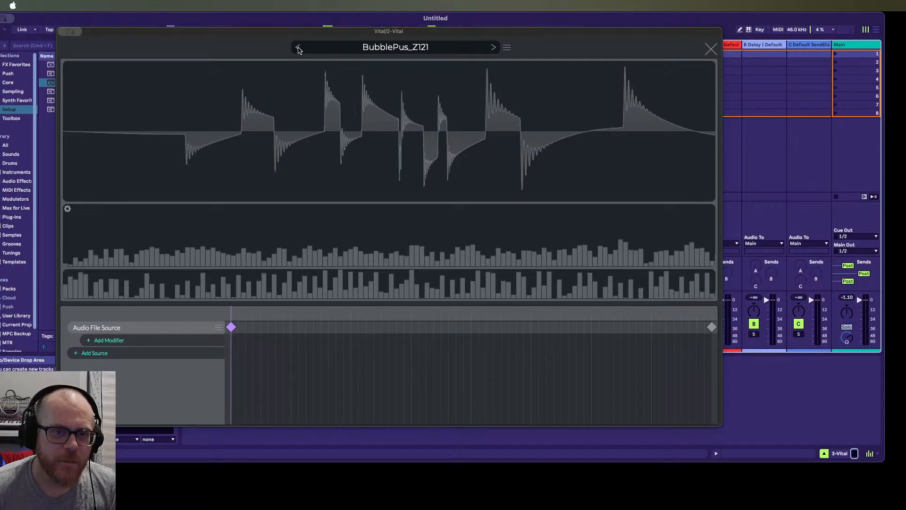
left_click(506, 47)
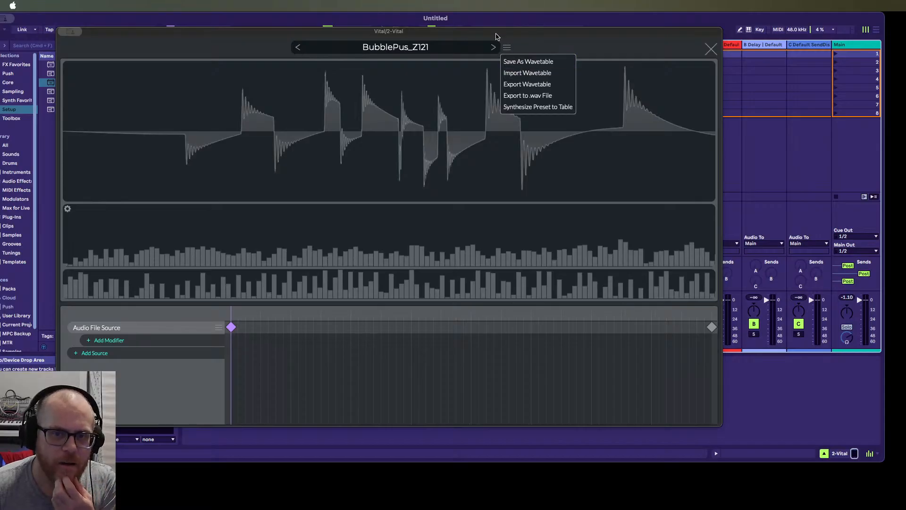
left_click(528, 40)
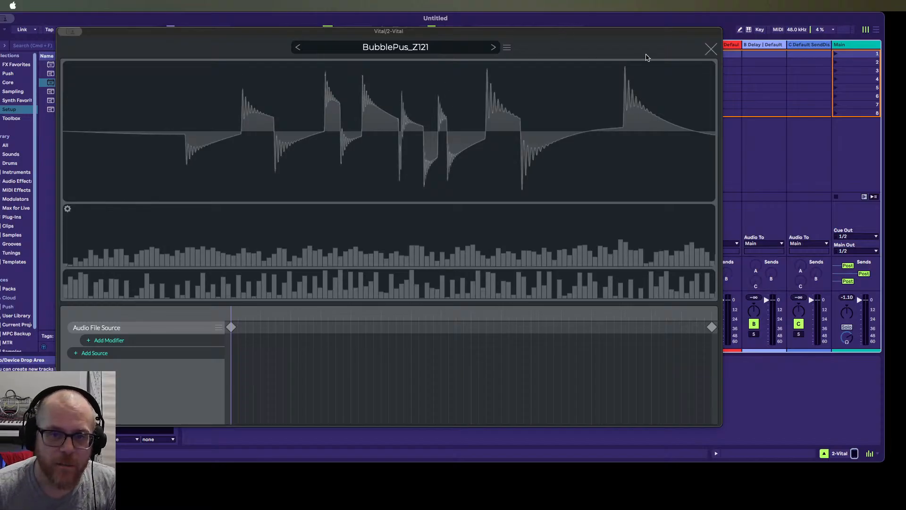
left_click(710, 49)
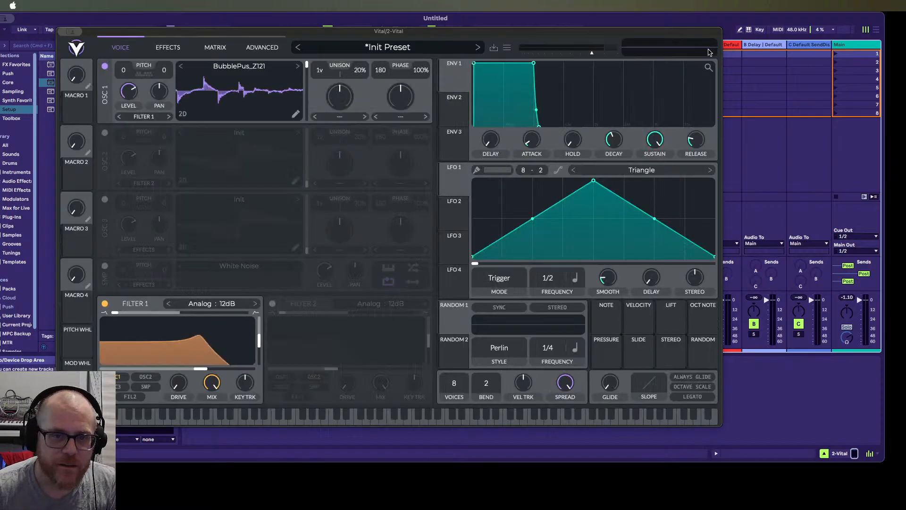
left_click(295, 117)
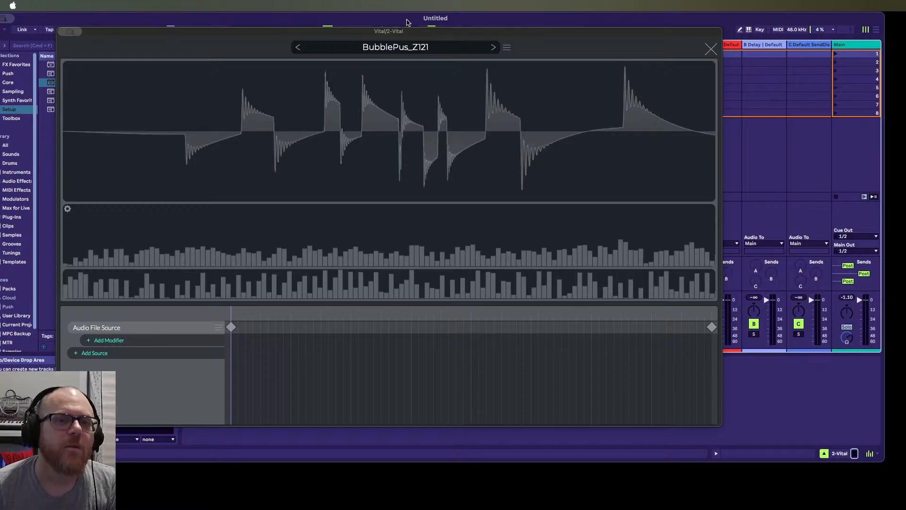
Leave the wavetable editor and initialize the OSC 1 wavetable to the default Init shape
left_click(508, 48)
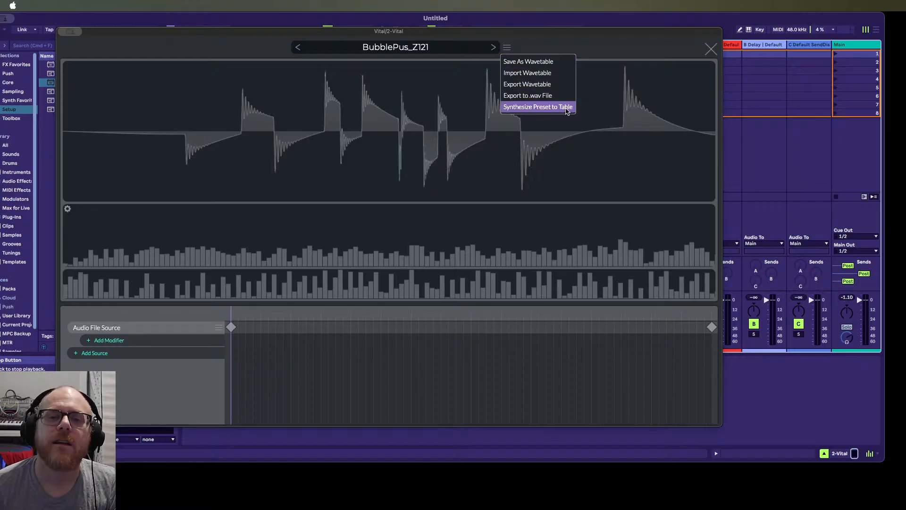
left_click(705, 50)
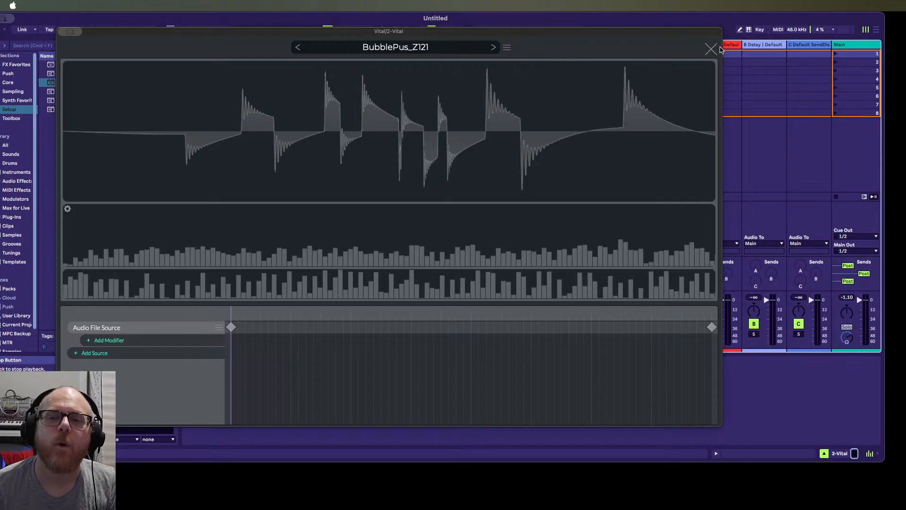
left_click(705, 50)
right_click(243, 105)
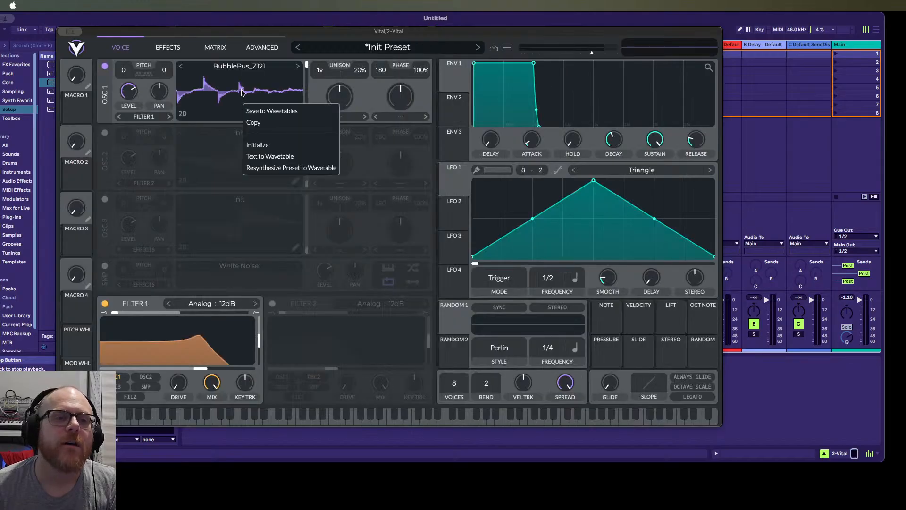
left_click(270, 145)
right_click(237, 84)
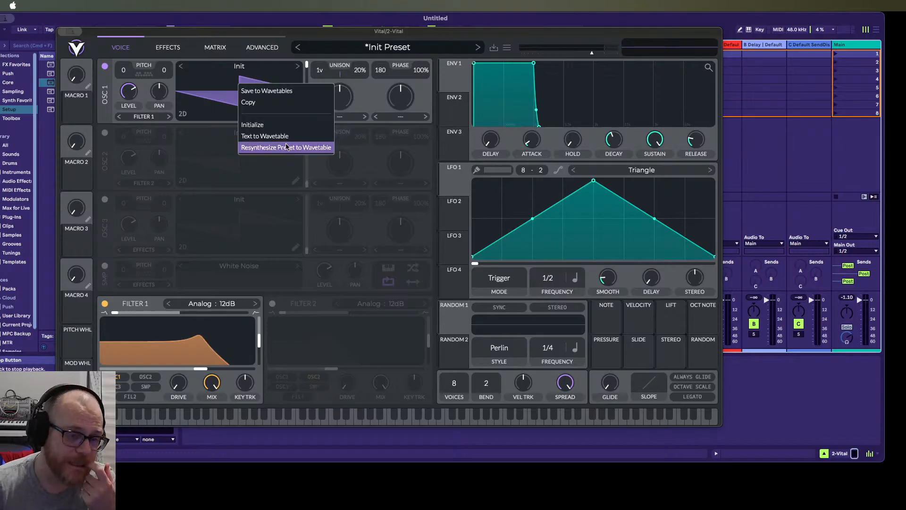
left_click(368, 63)
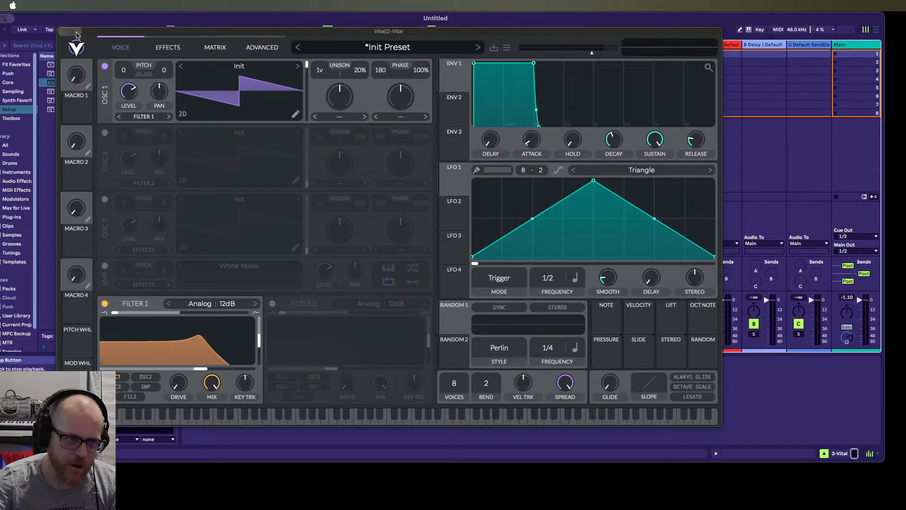
left_click(32, 7)
mouse_move(52, 7)
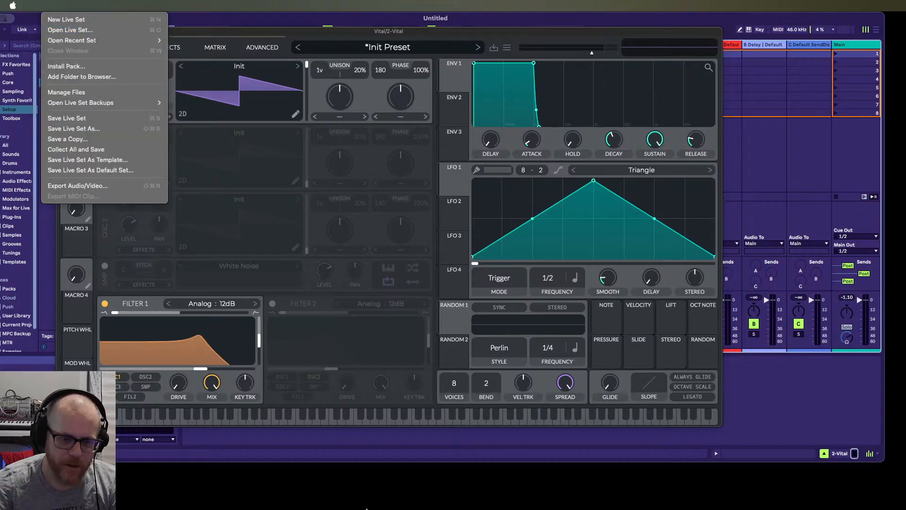